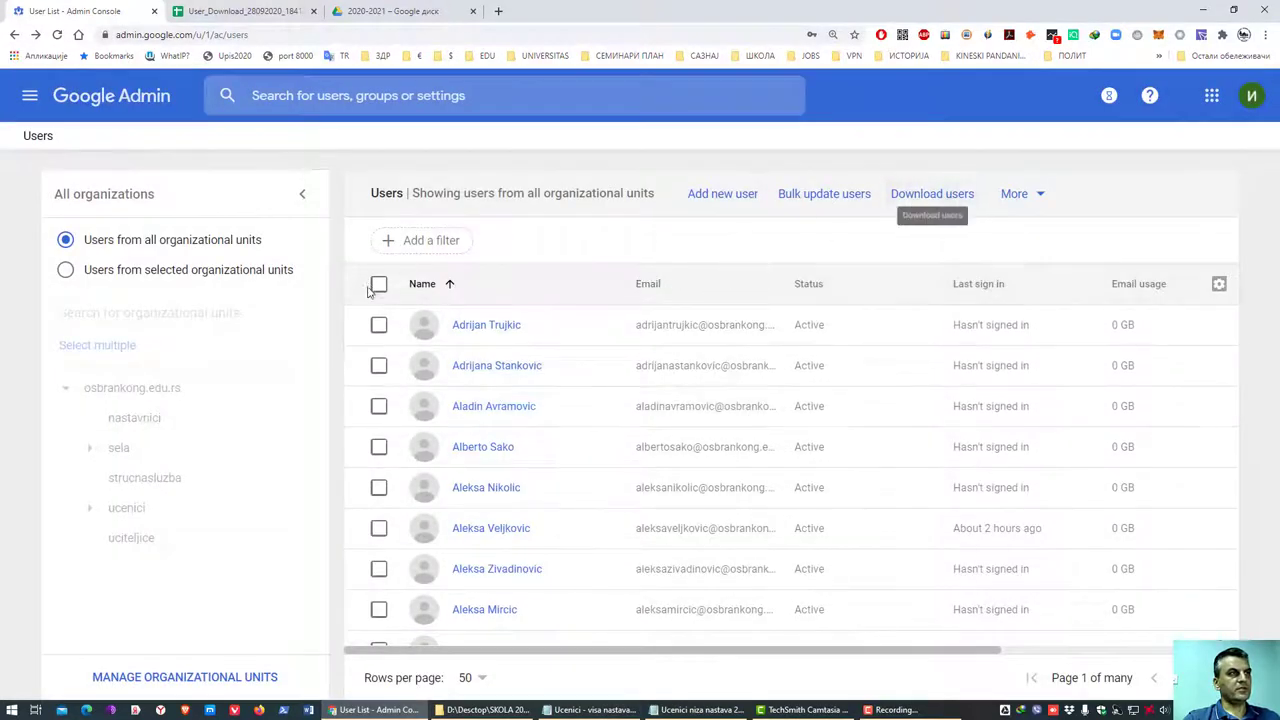
# - Filter the user list to the nastavnici unit, then to its uciteljice sub-unit
pyautogui.scroll(-3, 435, 401)
pyautogui.scroll(3, 435, 401)
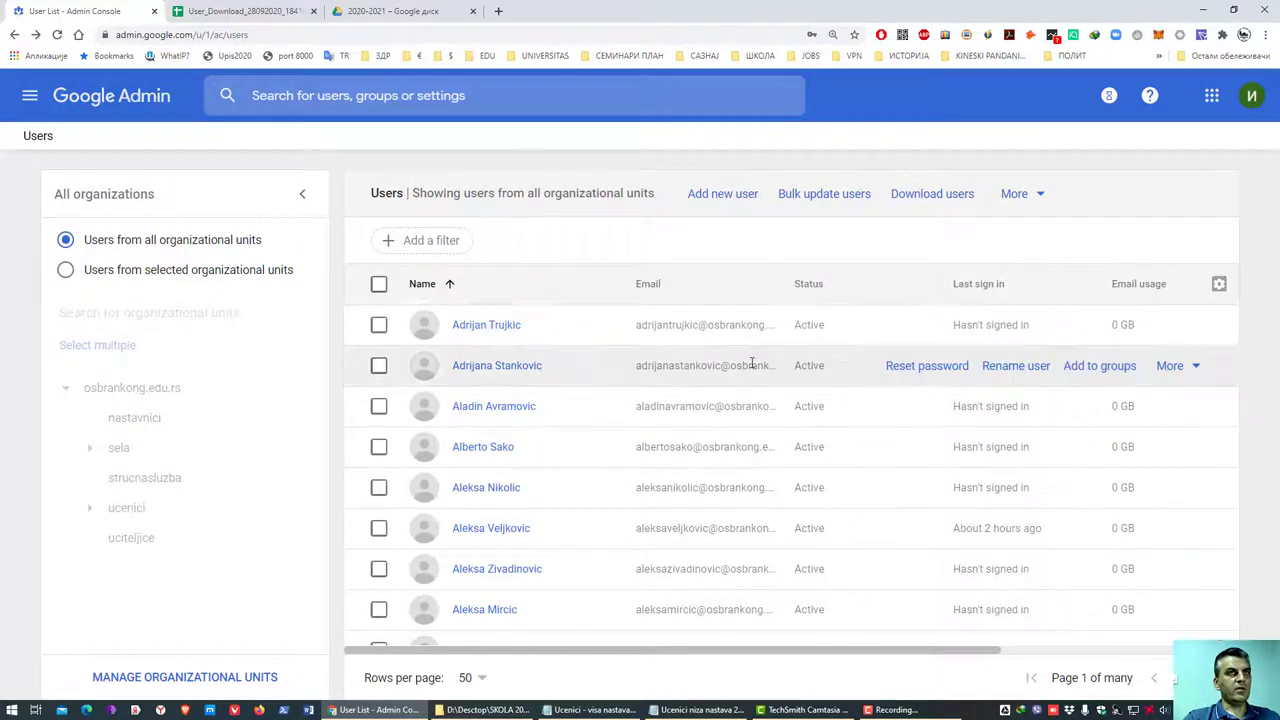
pyautogui.doubleClick(726, 332)
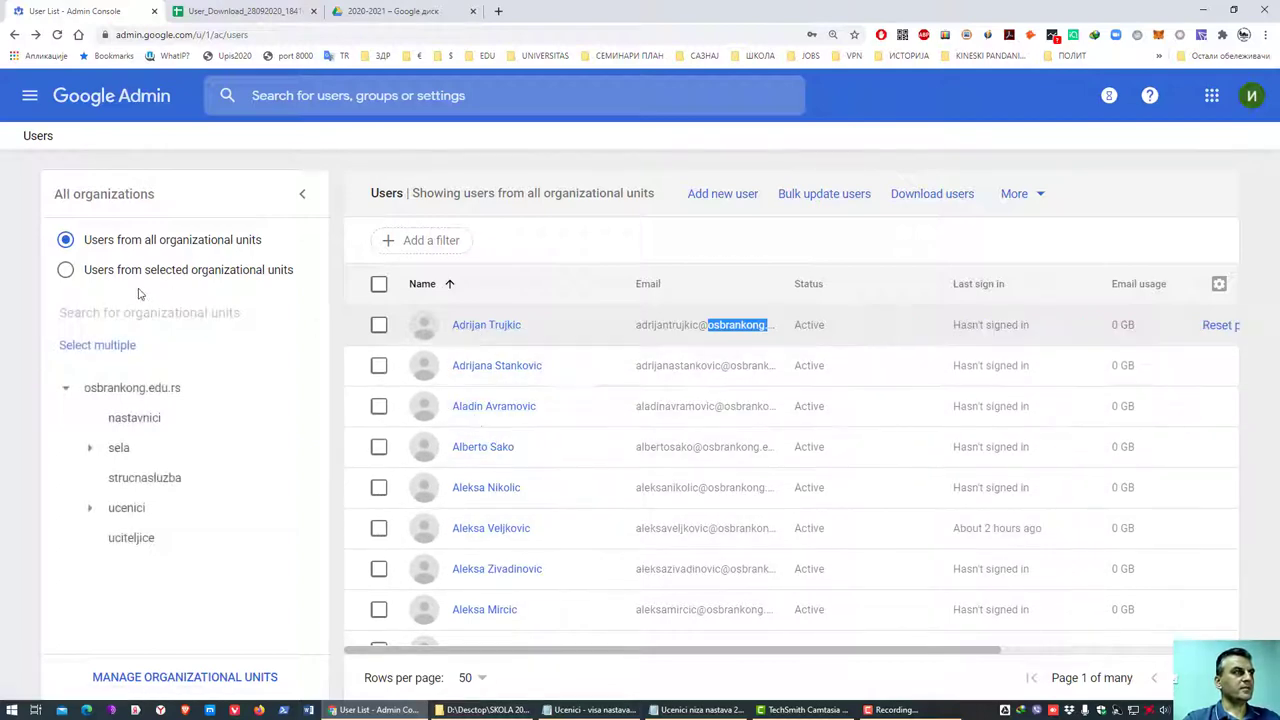
pyautogui.click(68, 271)
pyautogui.click(128, 416)
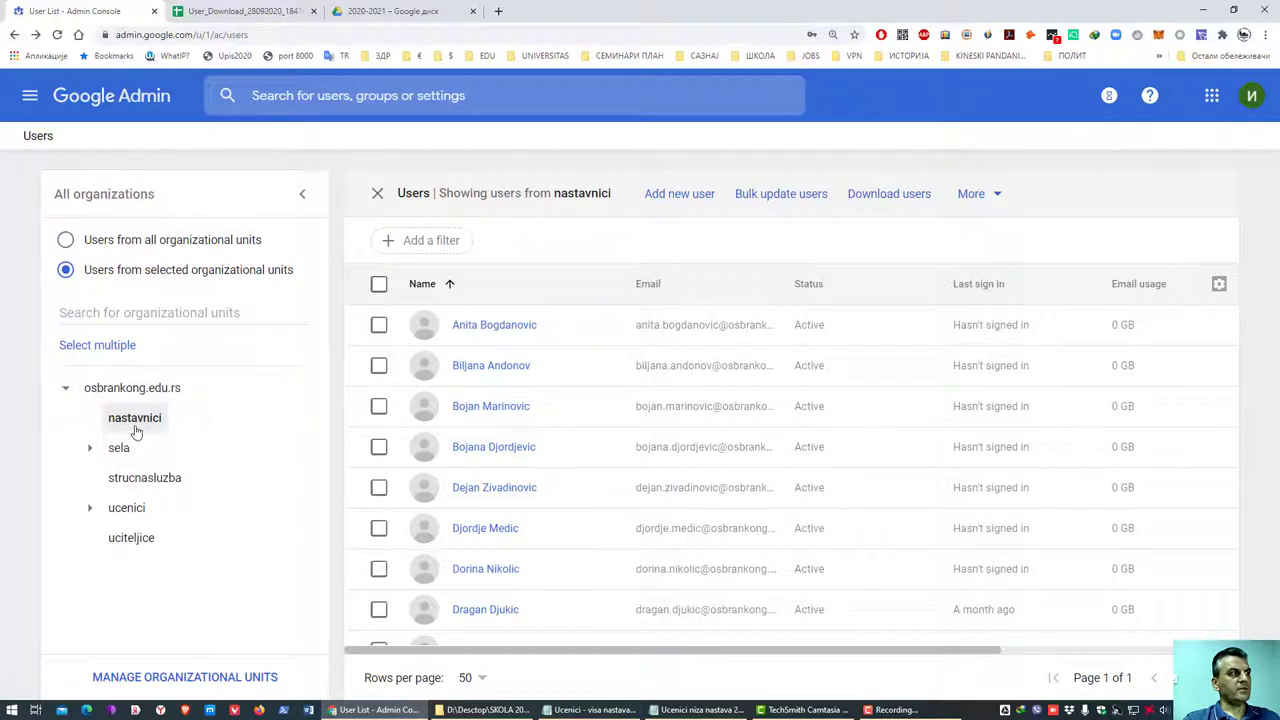
pyautogui.click(130, 510)
pyautogui.click(130, 537)
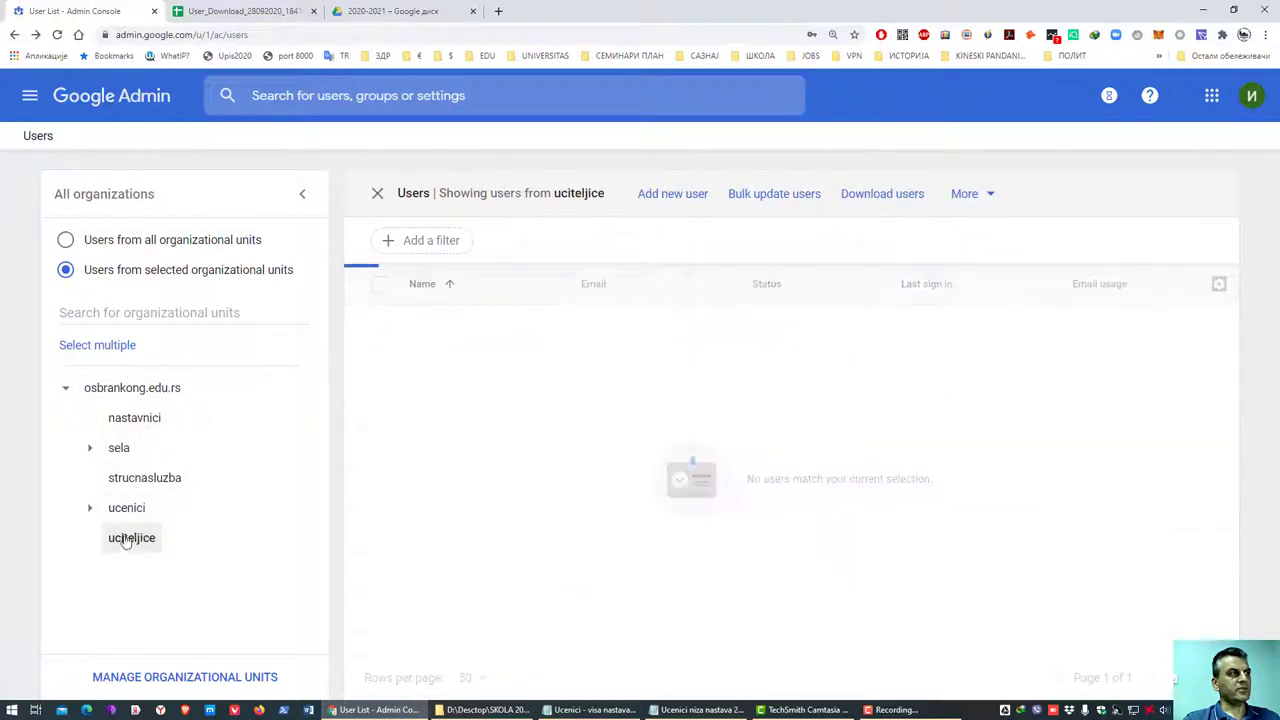
# - Expand the ucenici unit and its grade sub-units drugi, treci and peti
pyautogui.click(89, 508)
pyautogui.scroll(-2, 120, 530)
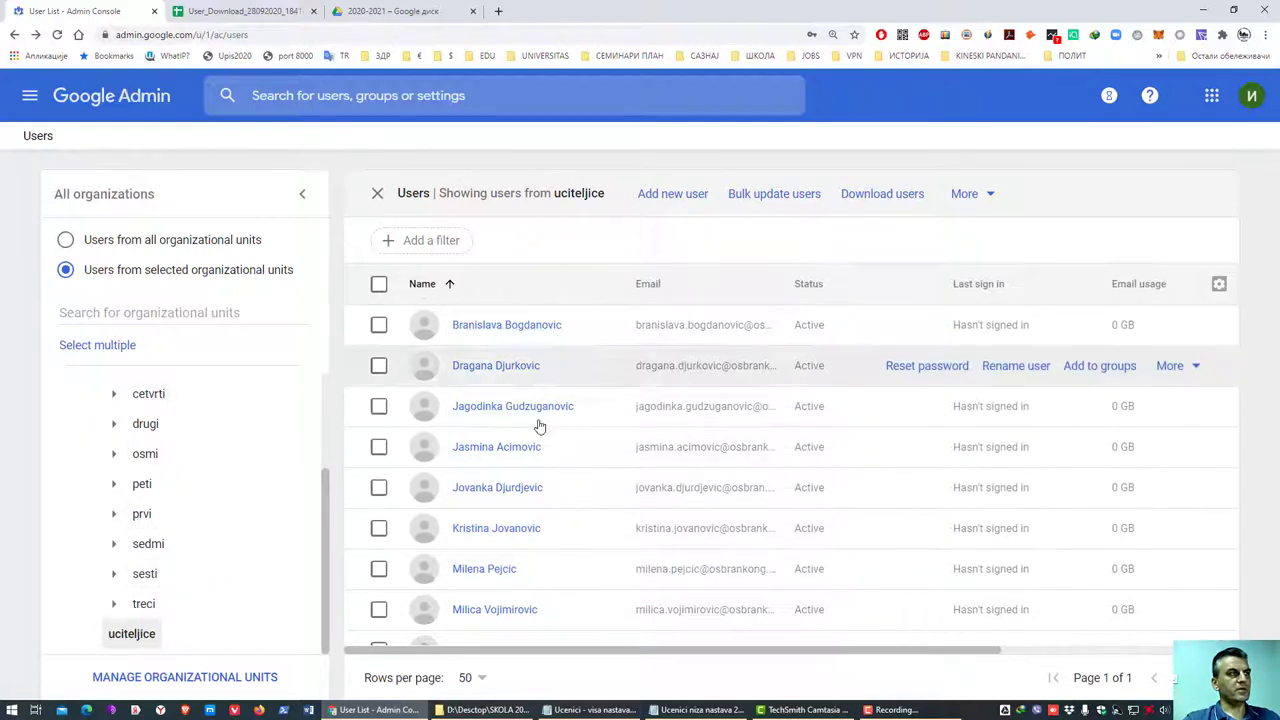
pyautogui.click(114, 423)
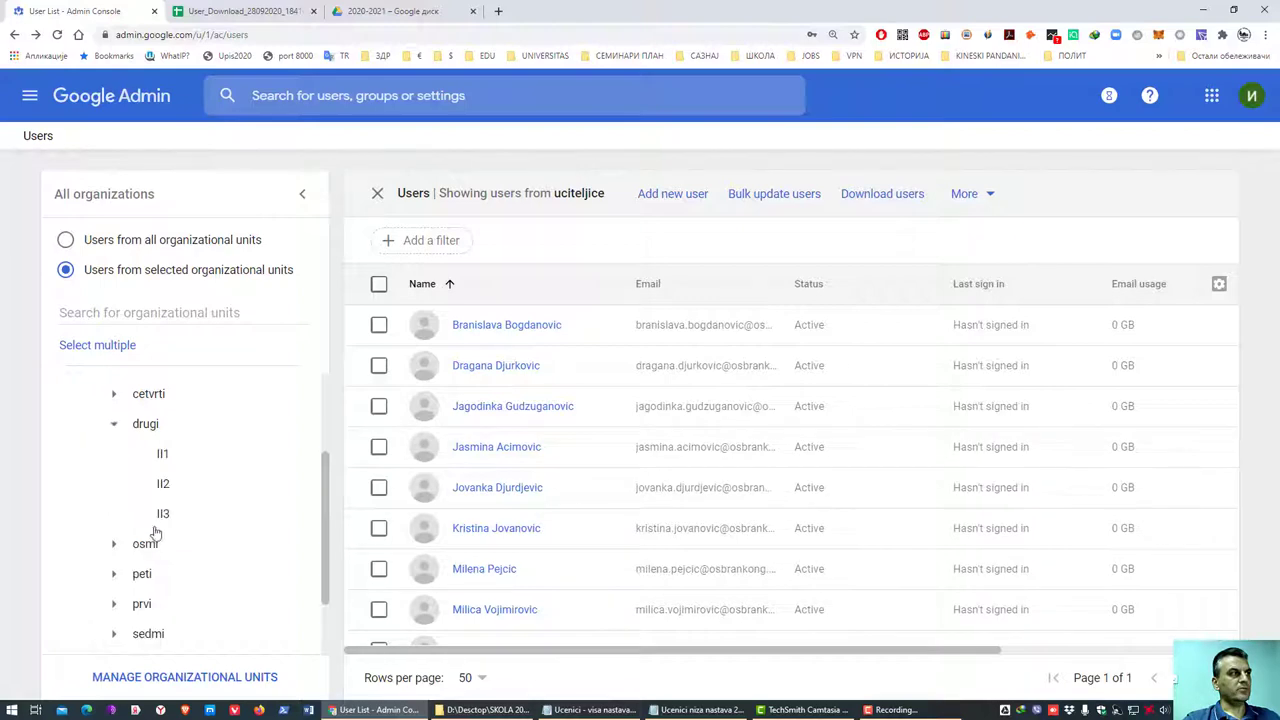
pyautogui.scroll(-1, 112, 565)
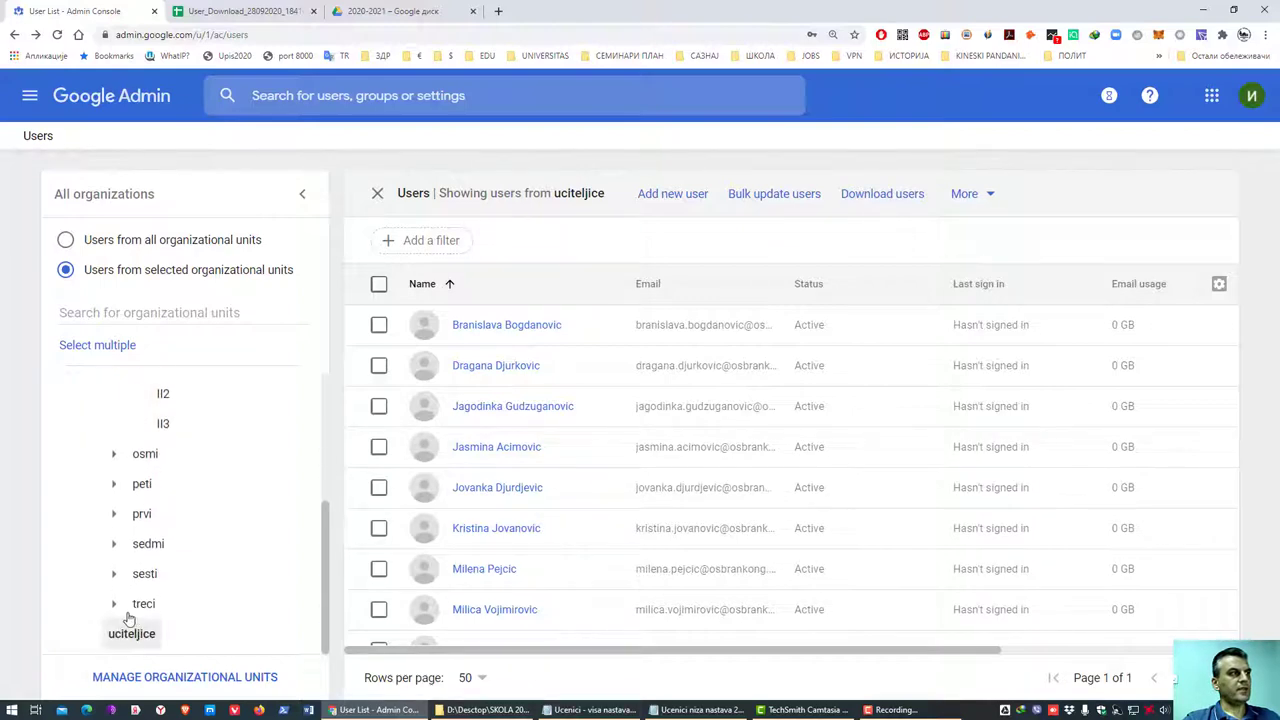
pyautogui.click(114, 603)
pyautogui.click(113, 484)
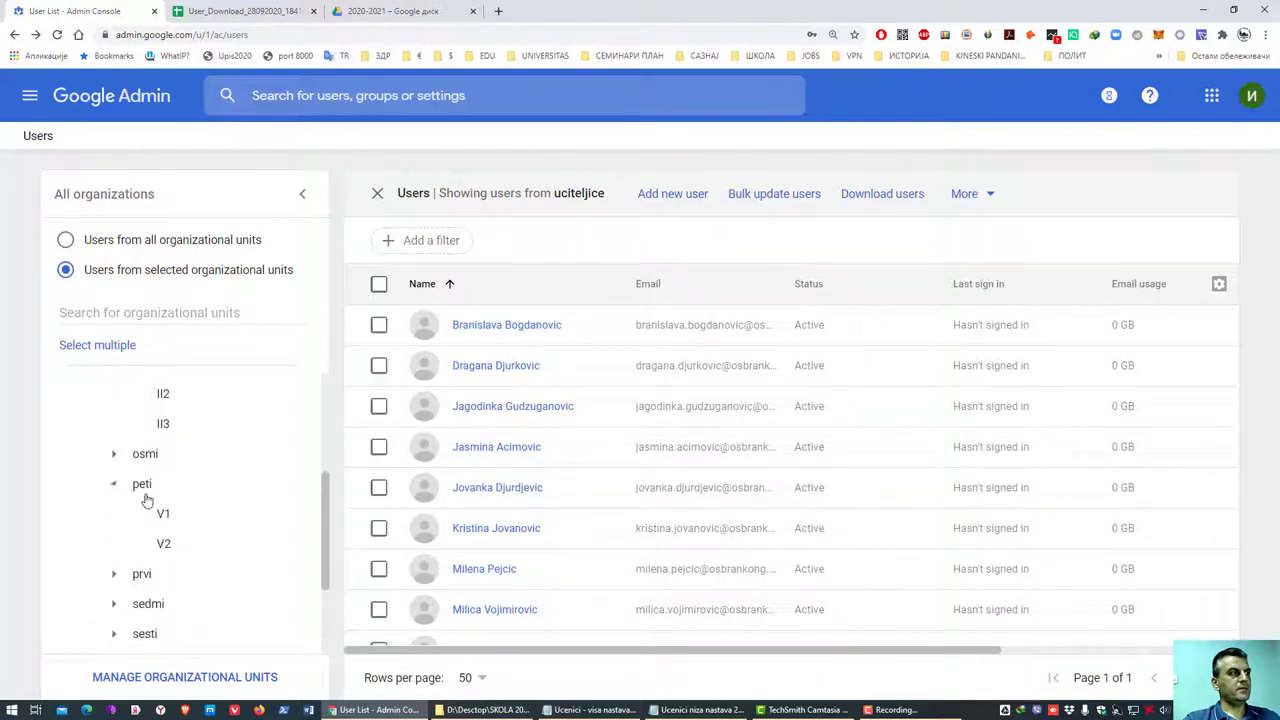
pyautogui.scroll(3, 185, 513)
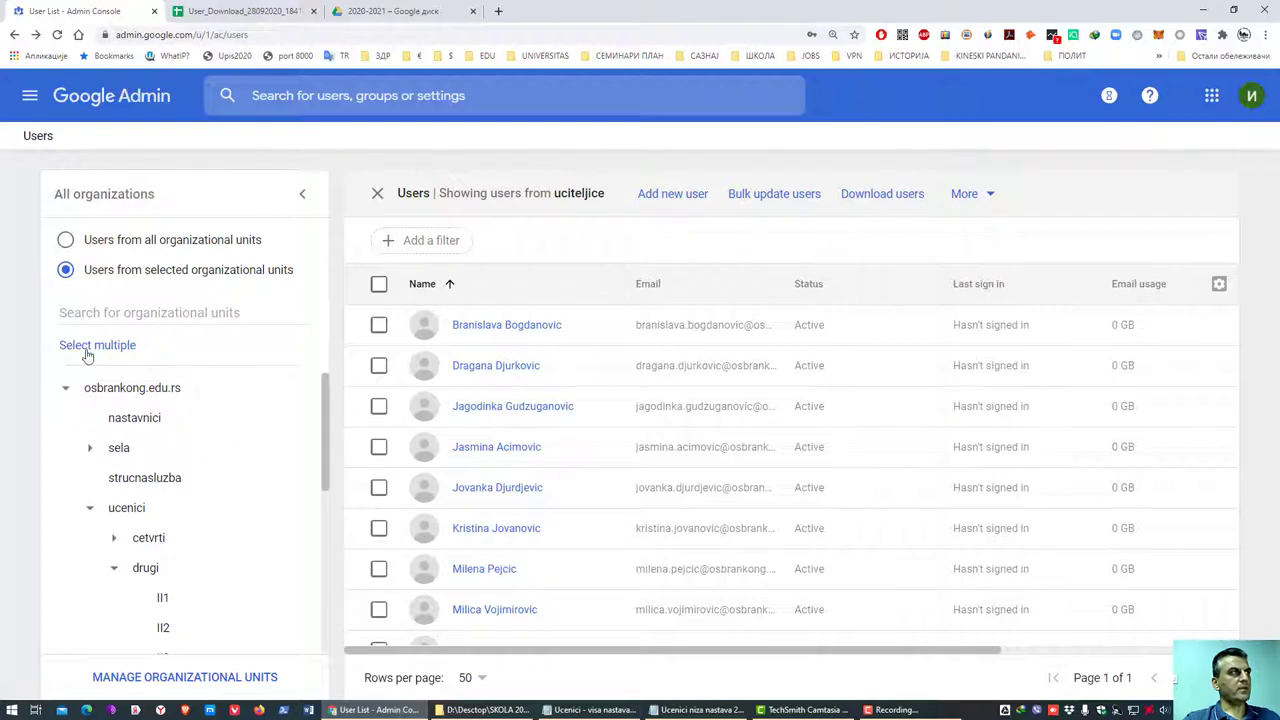
# - Go to the Groups list under Directory in the main menu
pyautogui.click(29, 95)
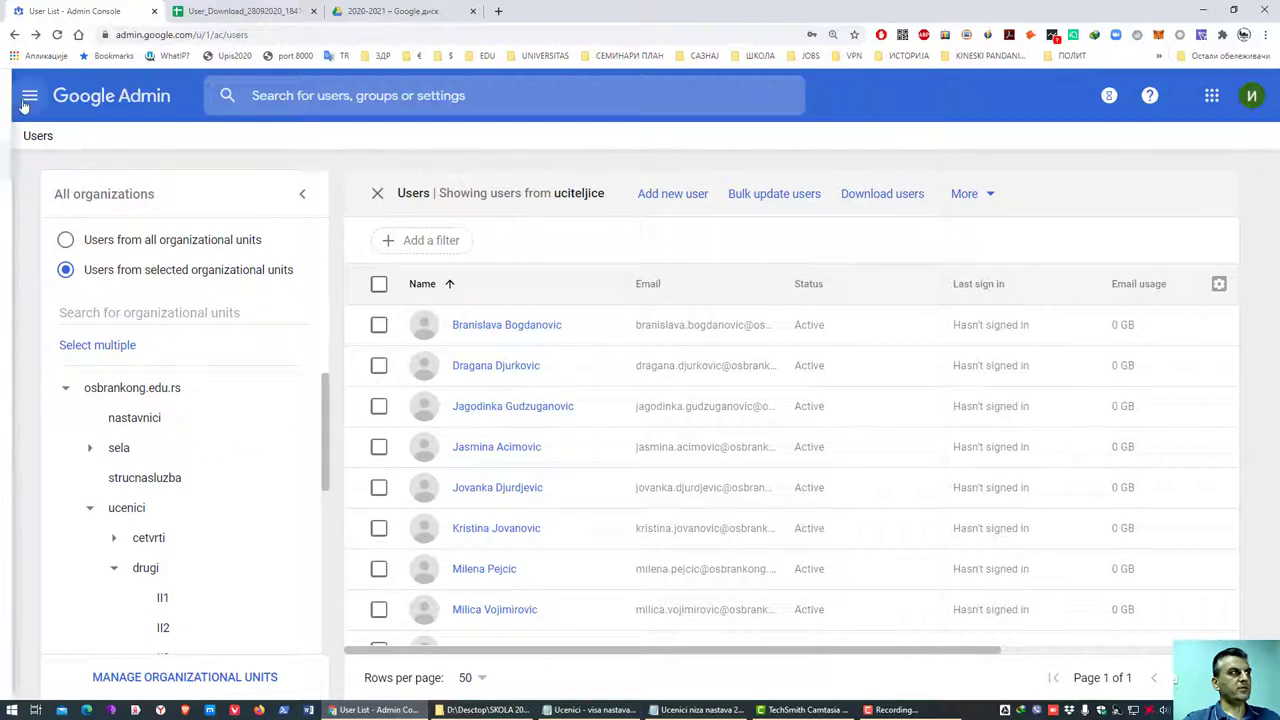
pyautogui.moveTo(117, 286)
pyautogui.moveTo(175, 257)
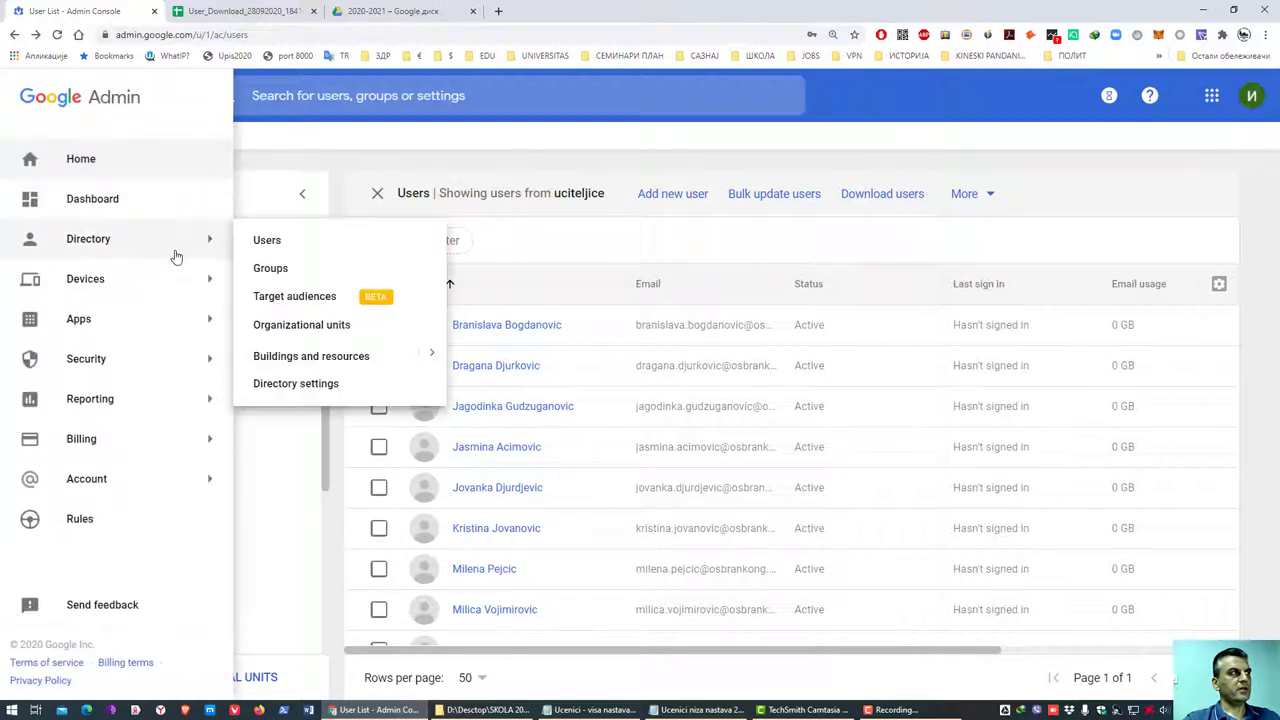
pyautogui.click(270, 269)
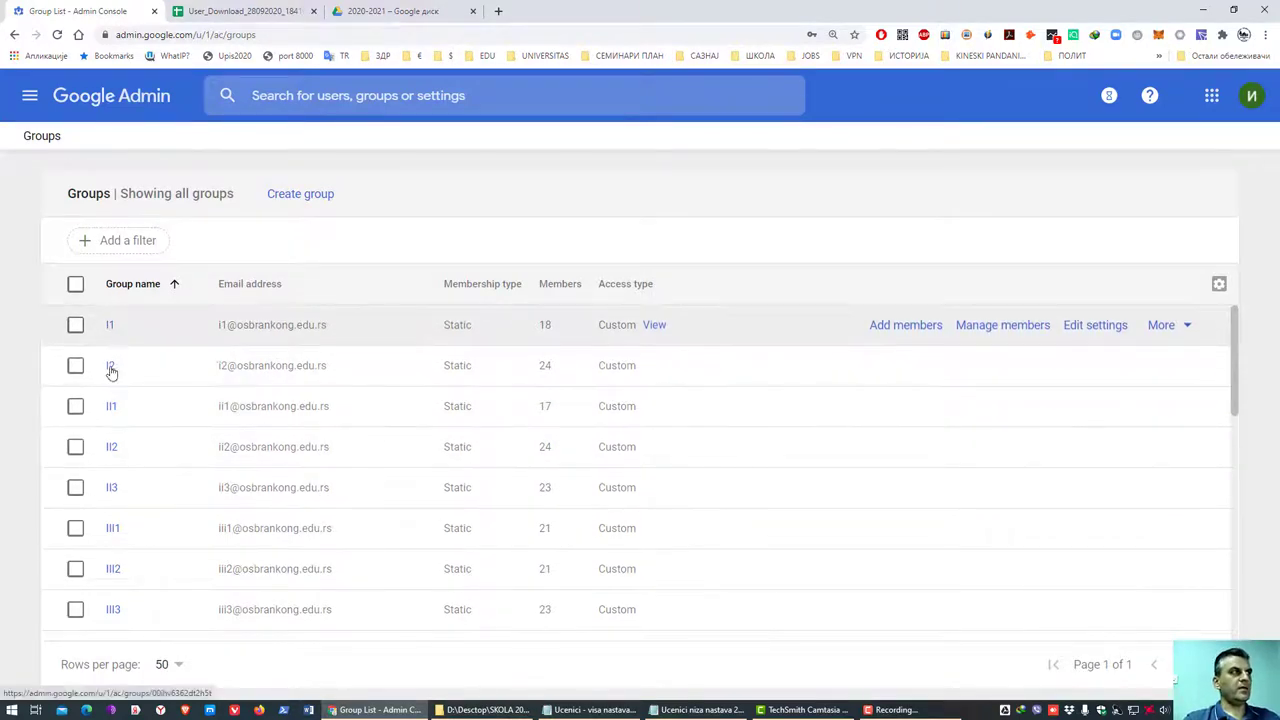
# - Scroll through the class groups and select the V1 group's email address
pyautogui.scroll(-3, 134, 482)
pyautogui.scroll(-3, 134, 485)
pyautogui.scroll(6, 140, 486)
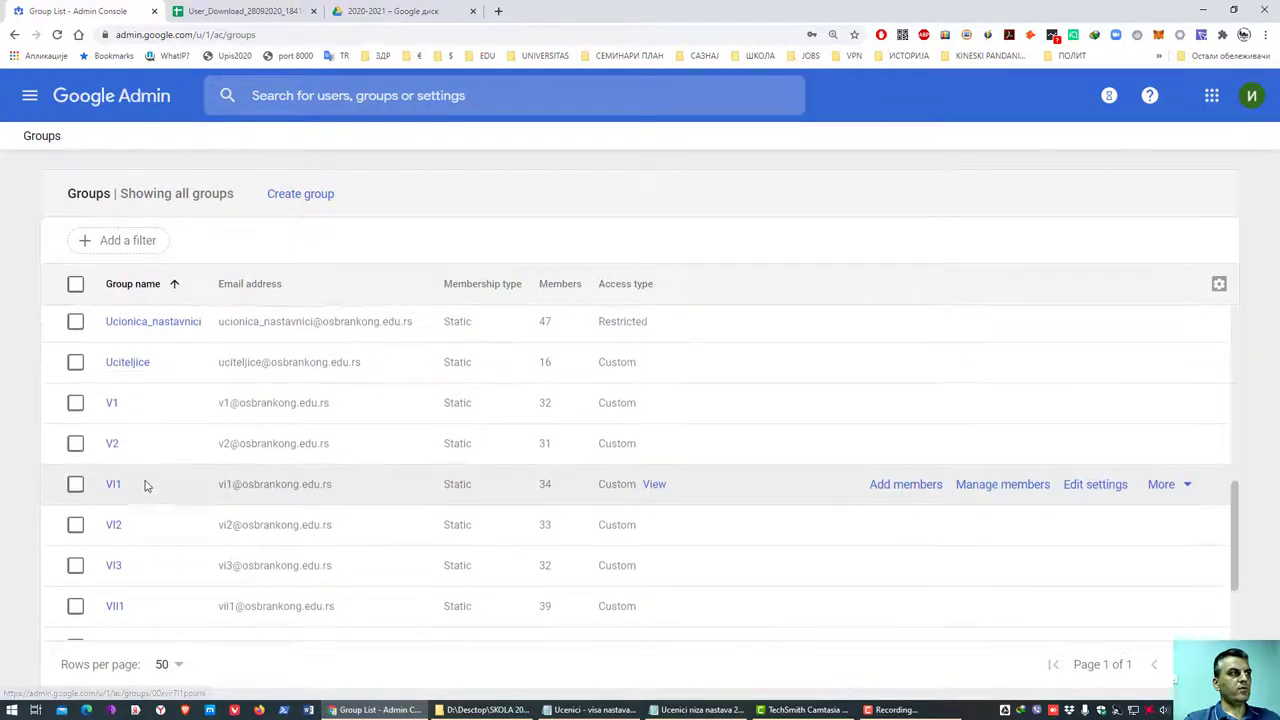
pyautogui.scroll(-3, 225, 480)
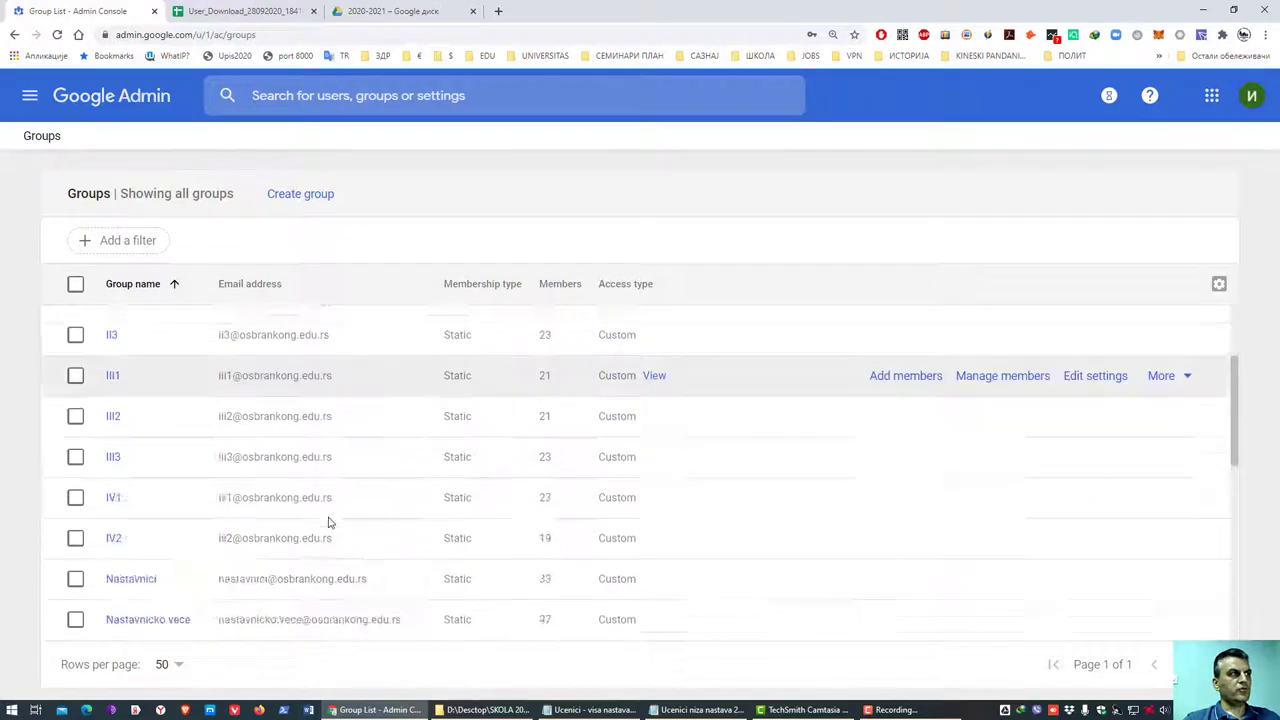
pyautogui.scroll(-3, 190, 470)
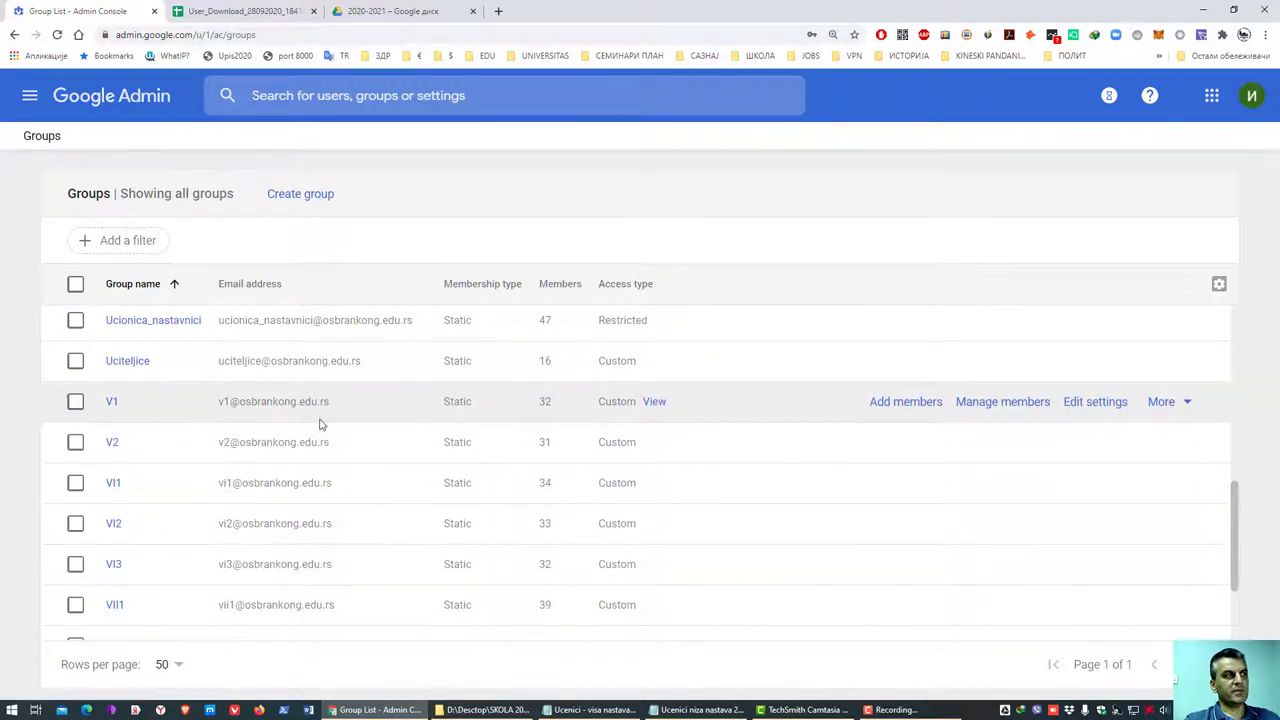
pyautogui.moveTo(338, 408); pyautogui.dragTo(210, 407)
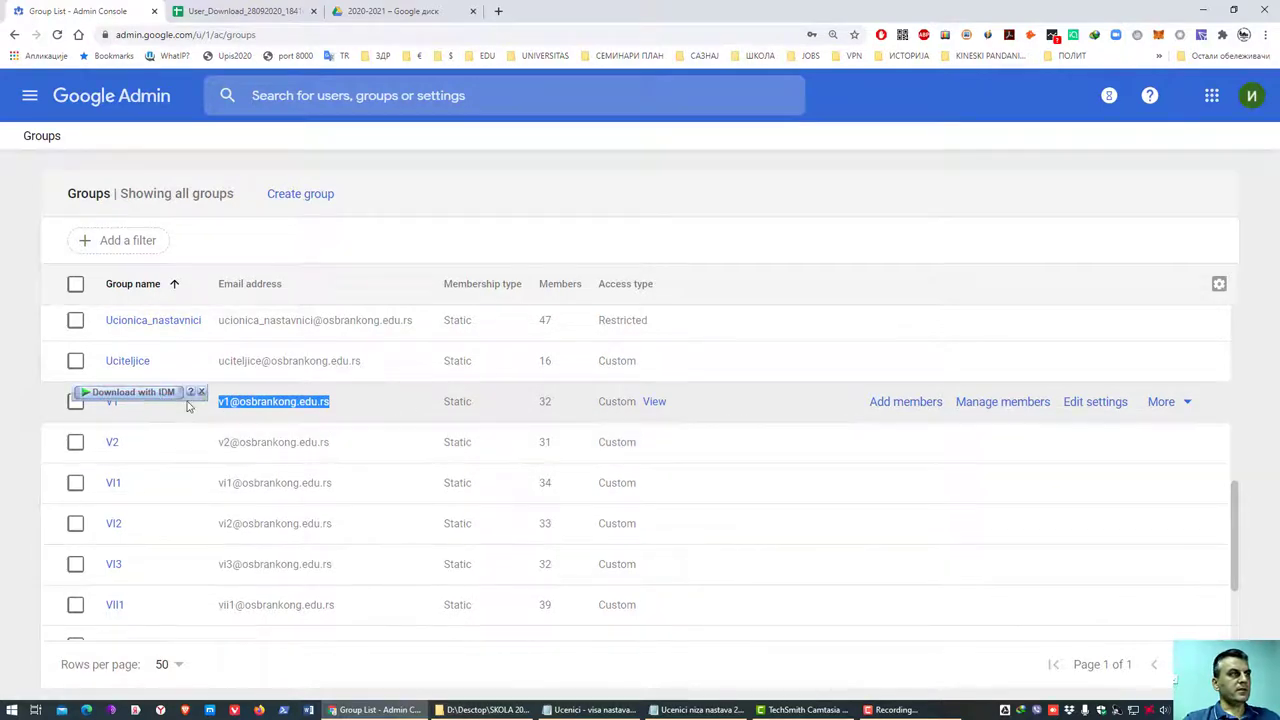
pyautogui.moveTo(198, 402); pyautogui.dragTo(851, 246)
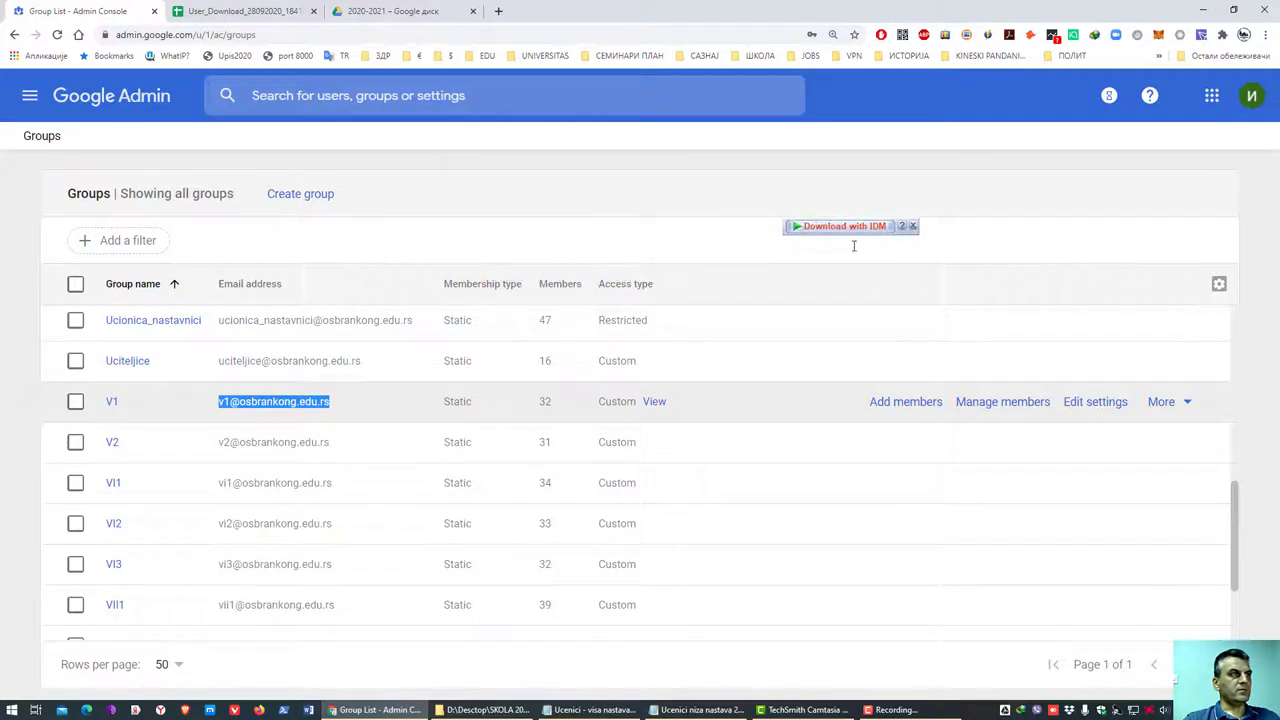
pyautogui.click(352, 404)
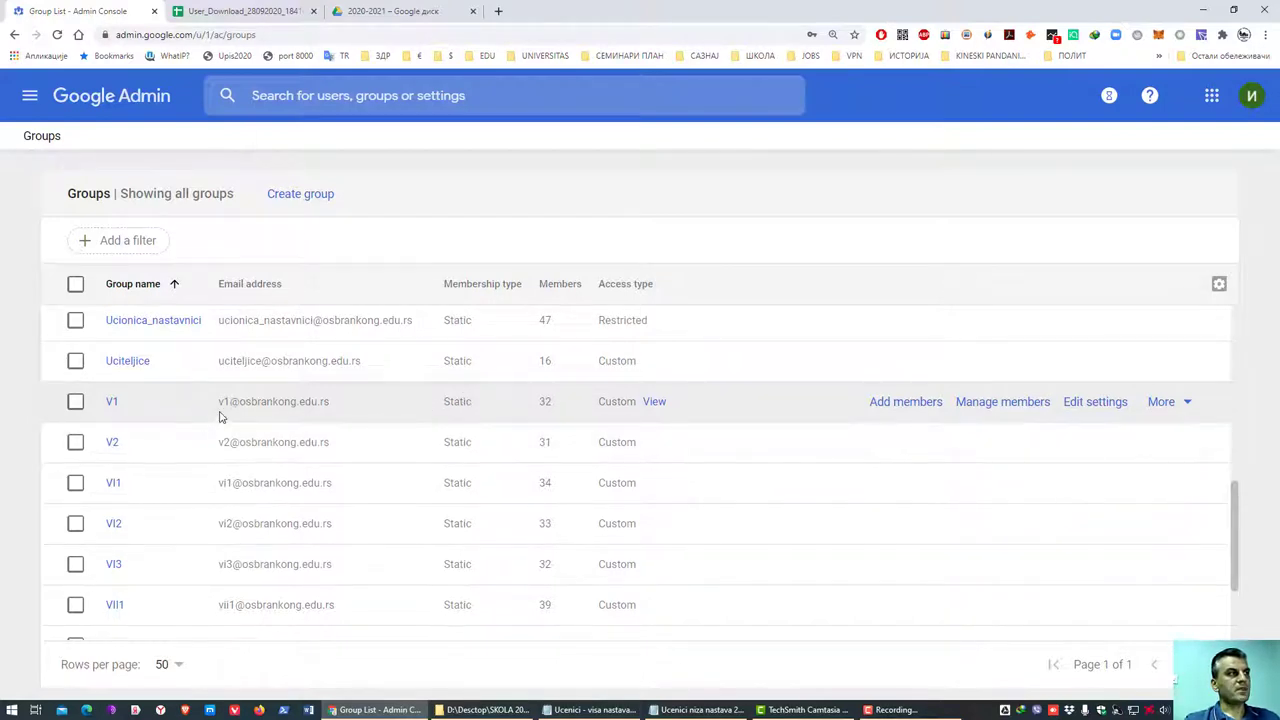
pyautogui.moveTo(336, 410); pyautogui.dragTo(220, 416)
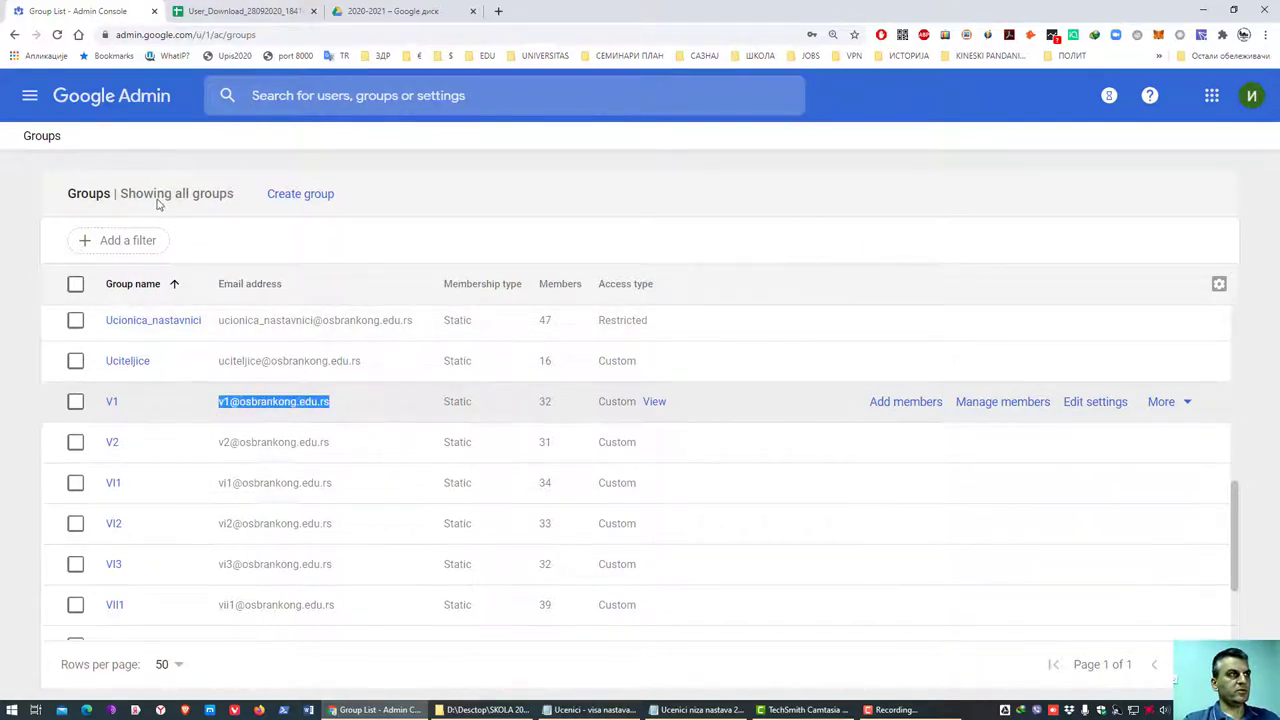
pyautogui.click(29, 97)
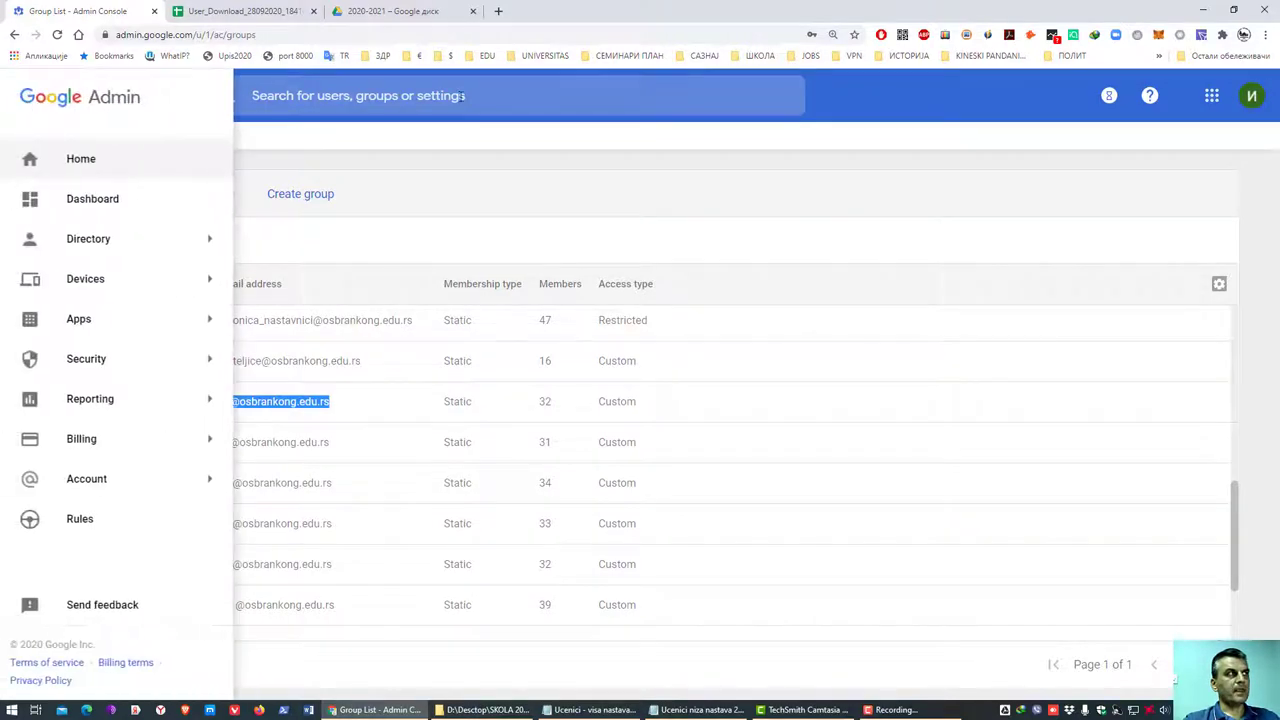
pyautogui.click(970, 101)
pyautogui.click(1251, 95)
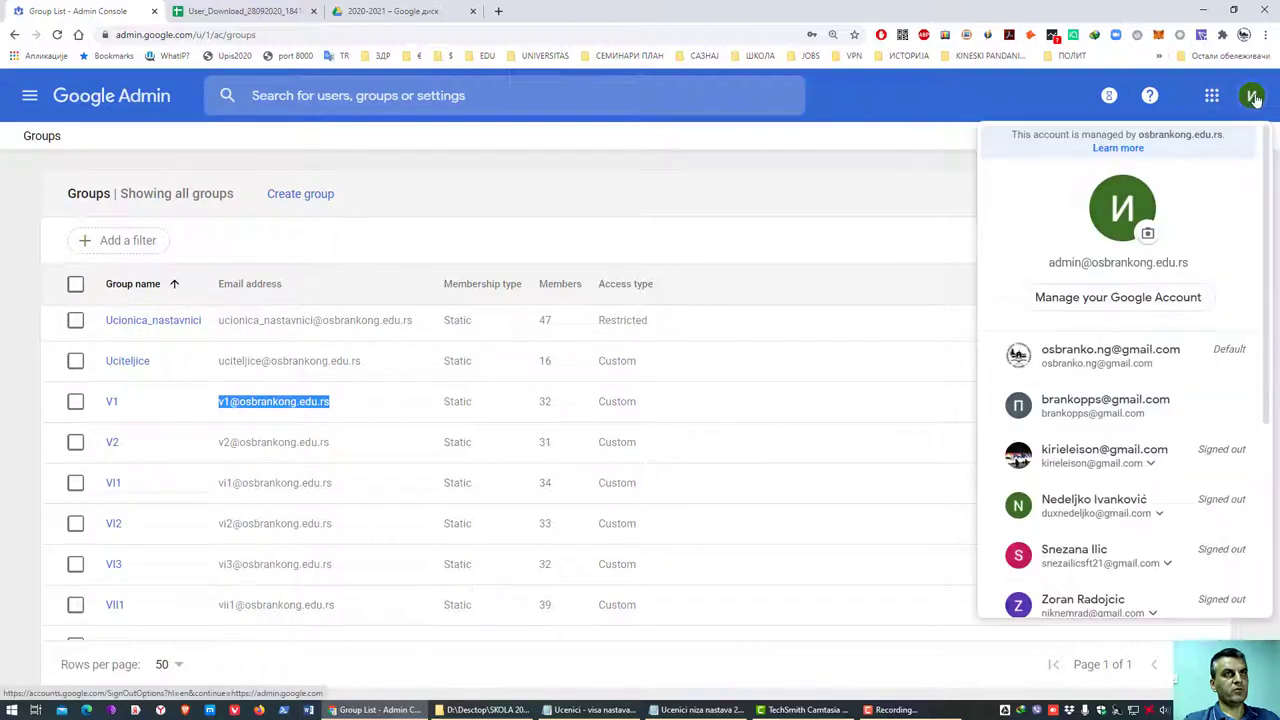
pyautogui.moveTo(1186, 262)
pyautogui.mouseDown()
pyautogui.moveTo(1050, 262)
pyautogui.moveTo(1190, 262)
pyautogui.mouseUp()
pyautogui.click(1092, 266)
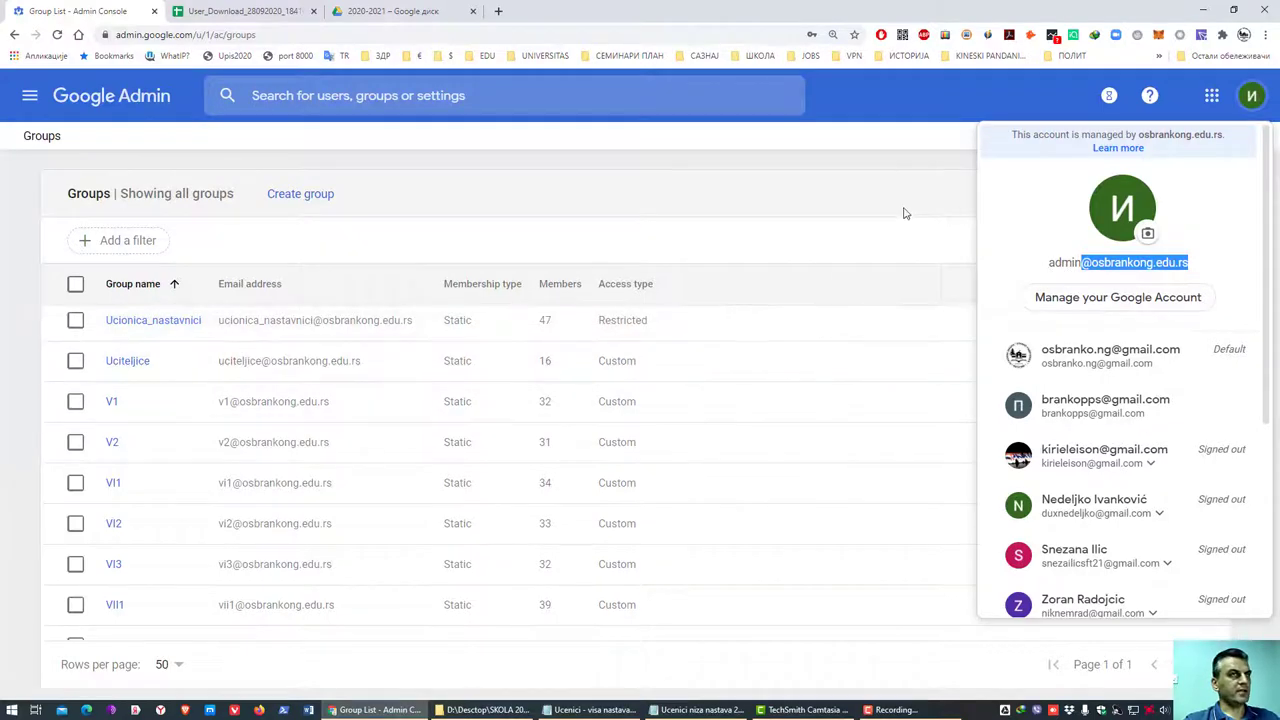
pyautogui.click(855, 197)
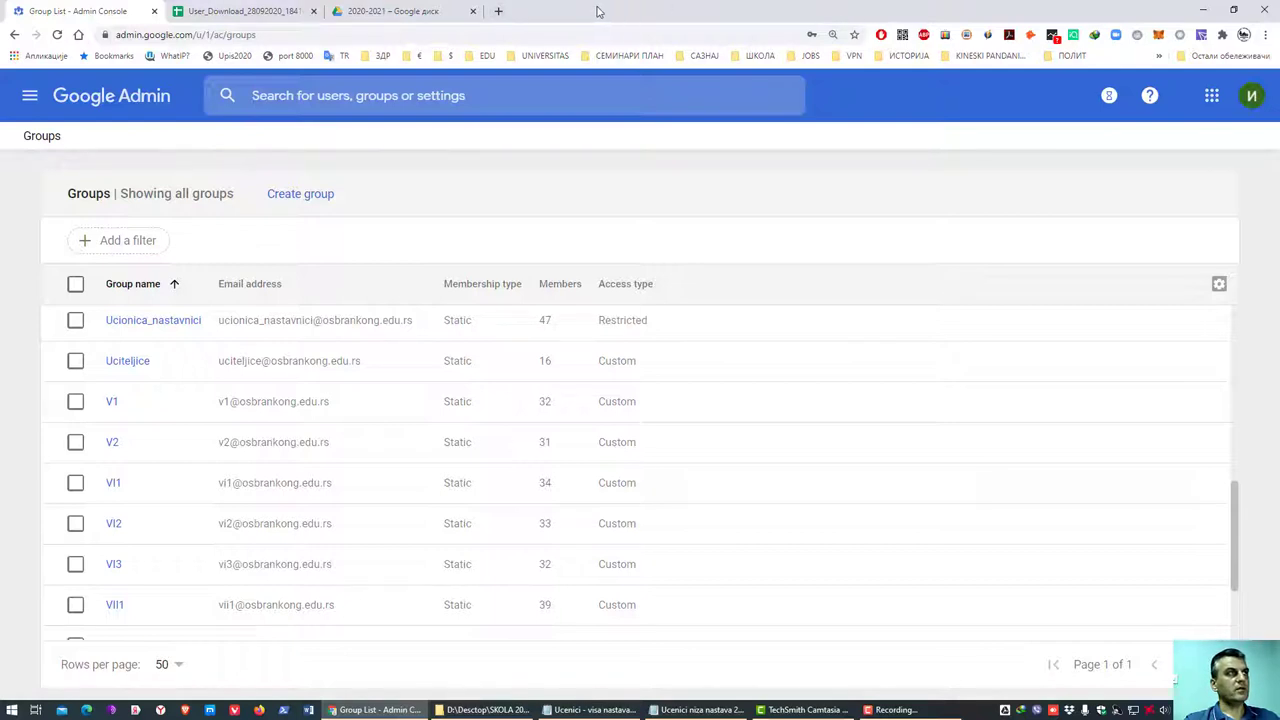
pyautogui.click(1210, 100)
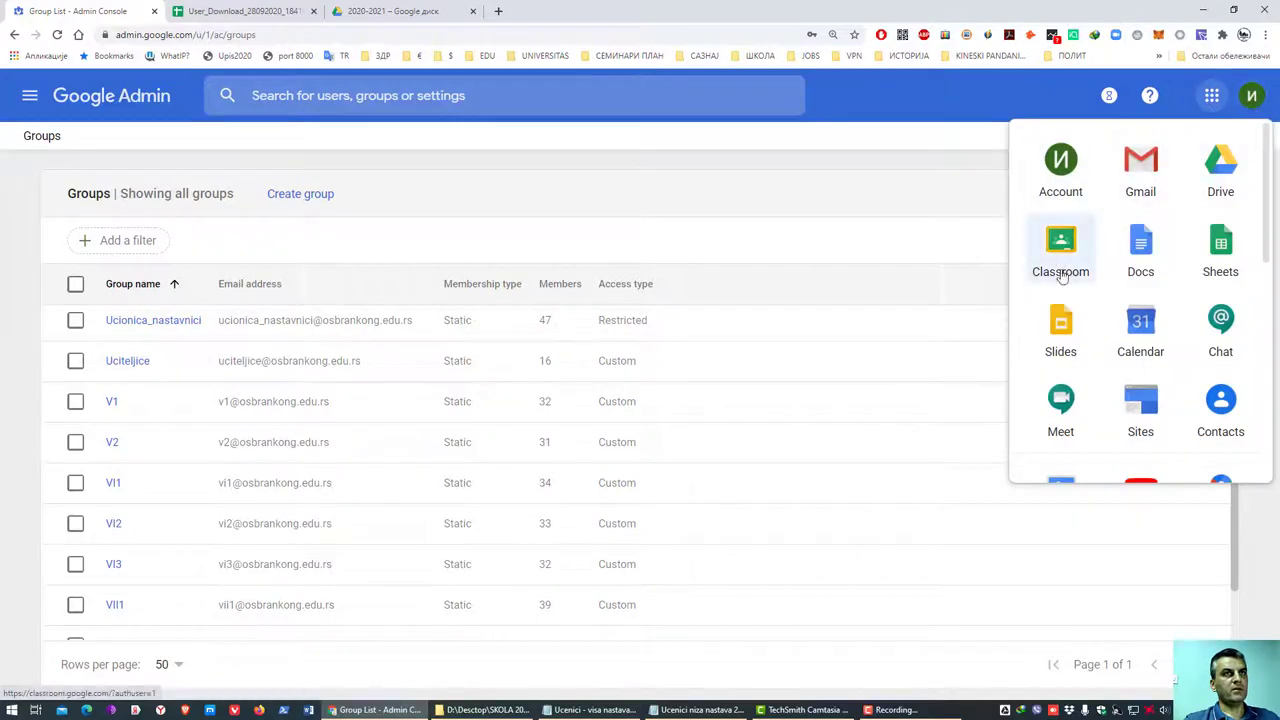
pyautogui.scroll(-4, 1152, 368)
pyautogui.scroll(-2, 1155, 367)
pyautogui.scroll(6, 1140, 357)
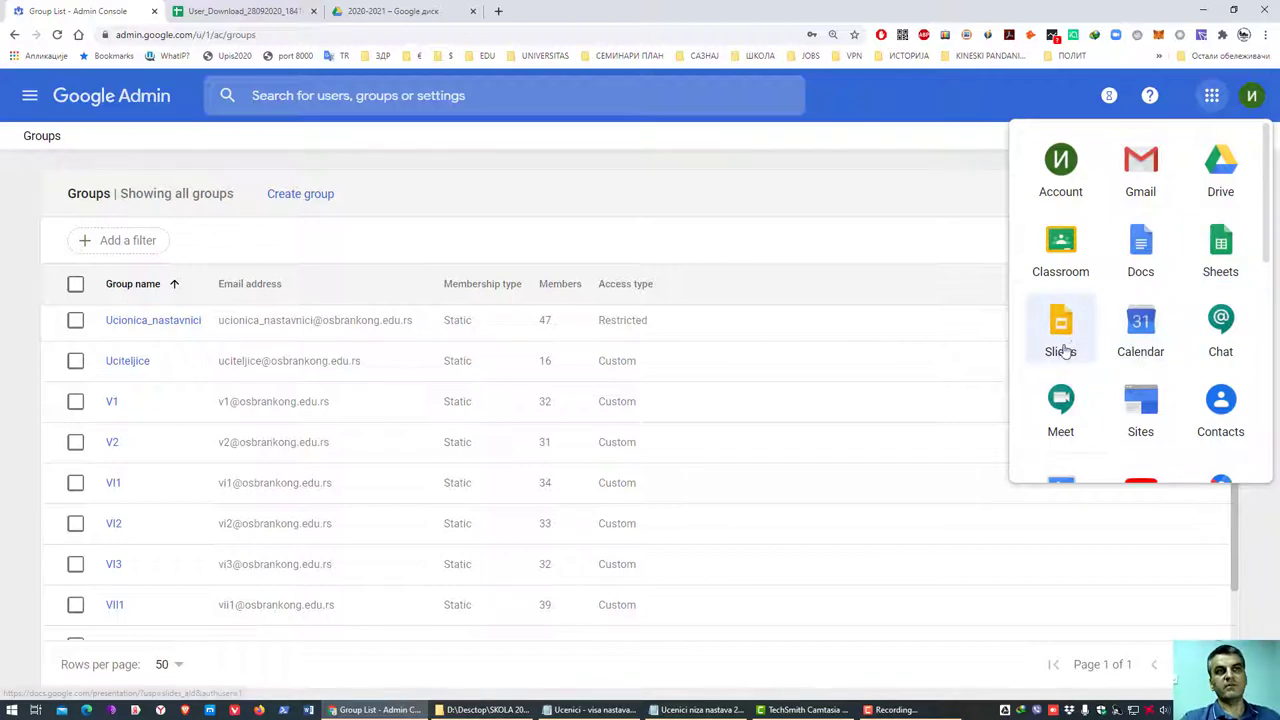
pyautogui.click(1063, 328)
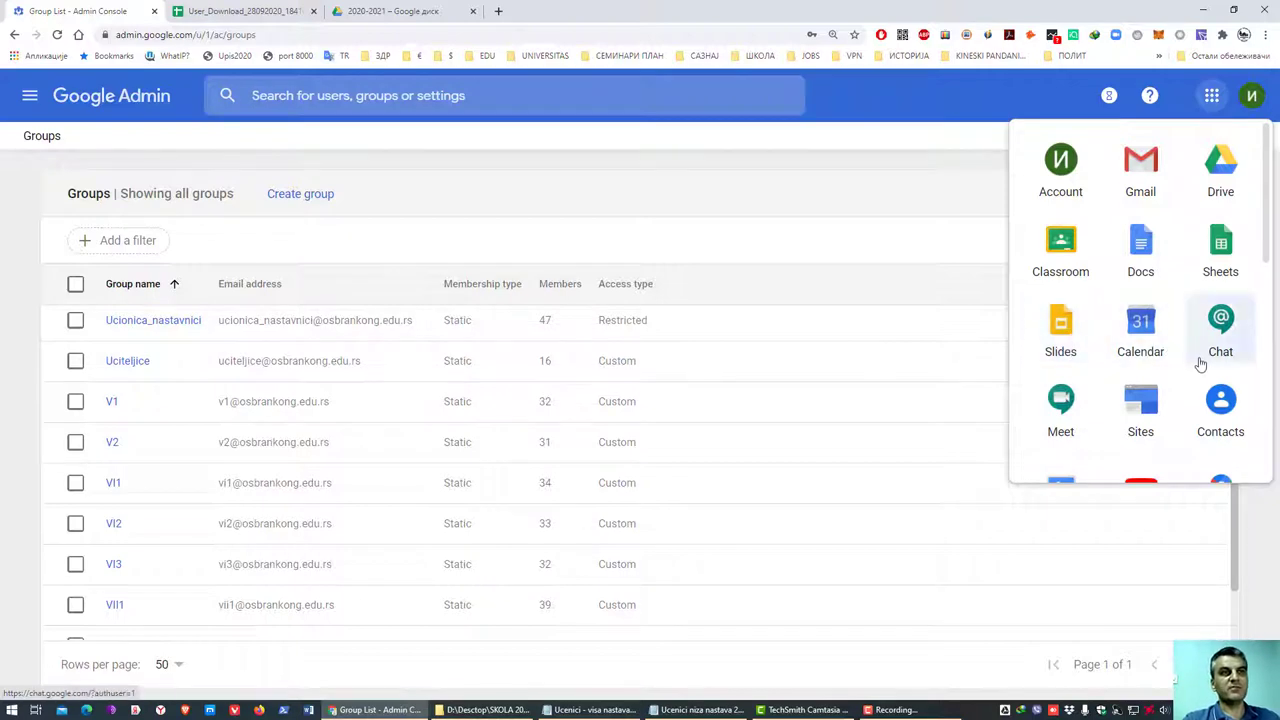
pyautogui.scroll(-3, 1190, 360)
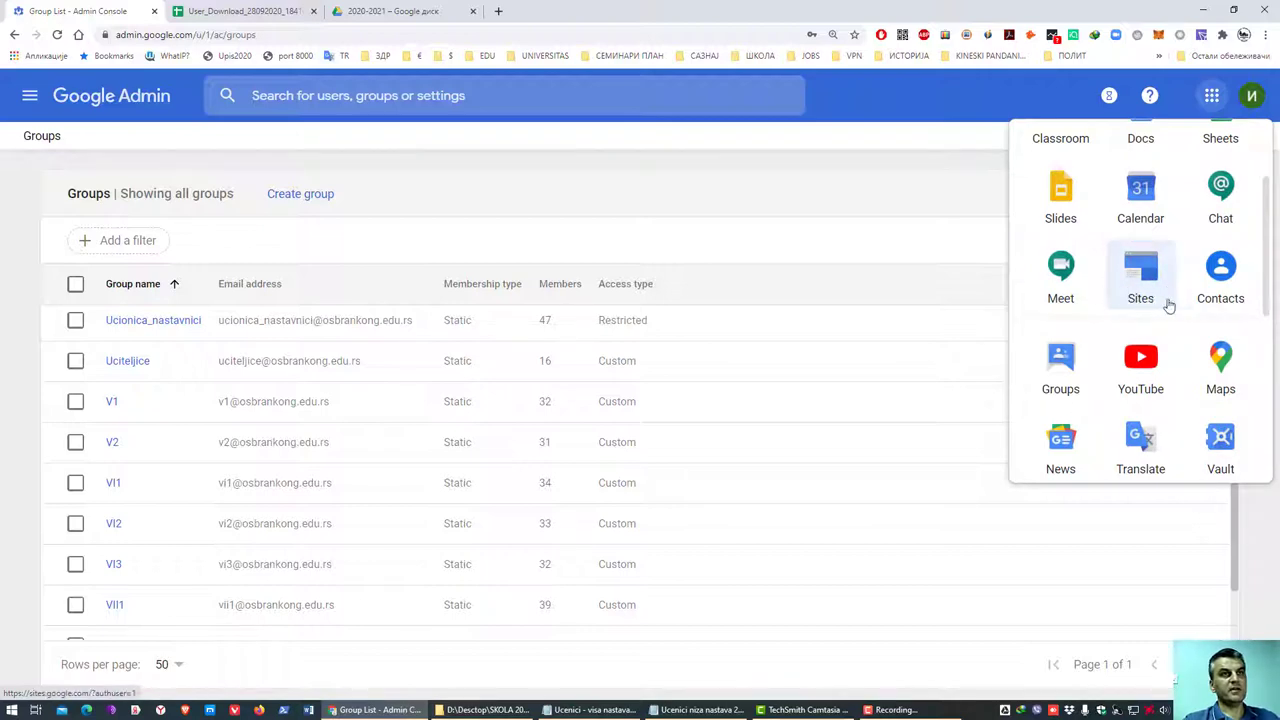
pyautogui.scroll(-1, 1236, 288)
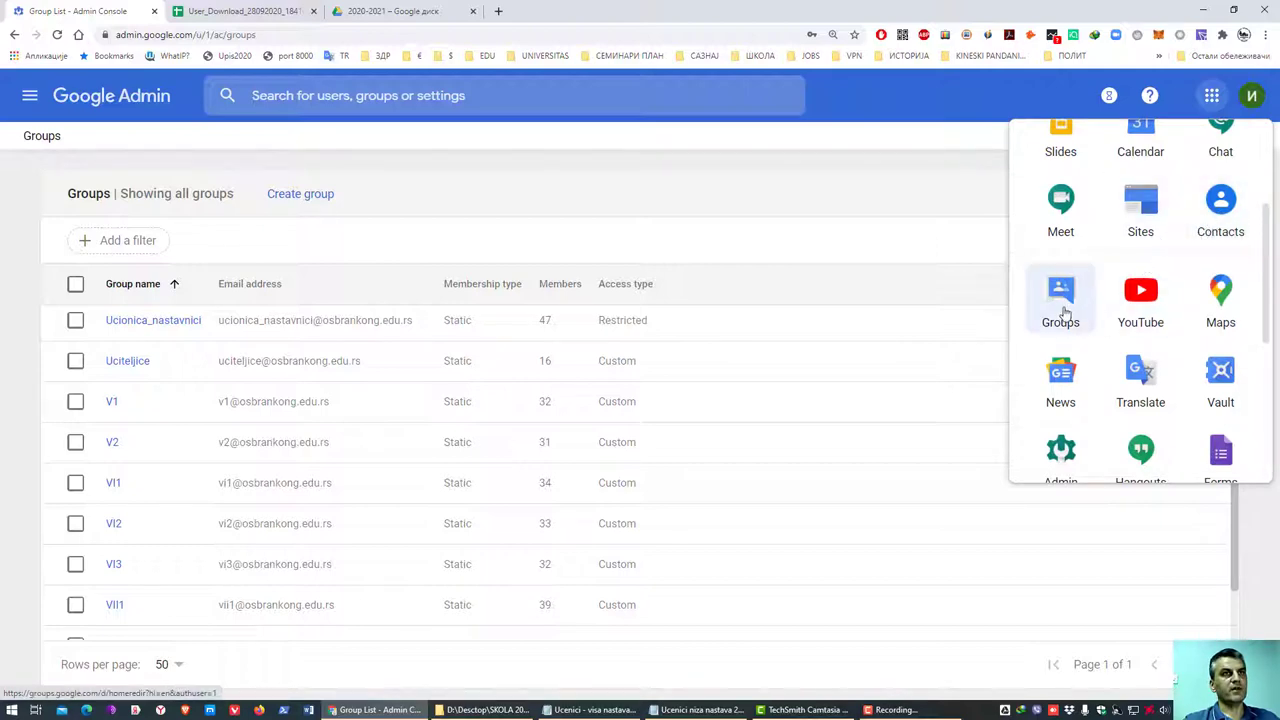
pyautogui.scroll(-1, 1072, 326)
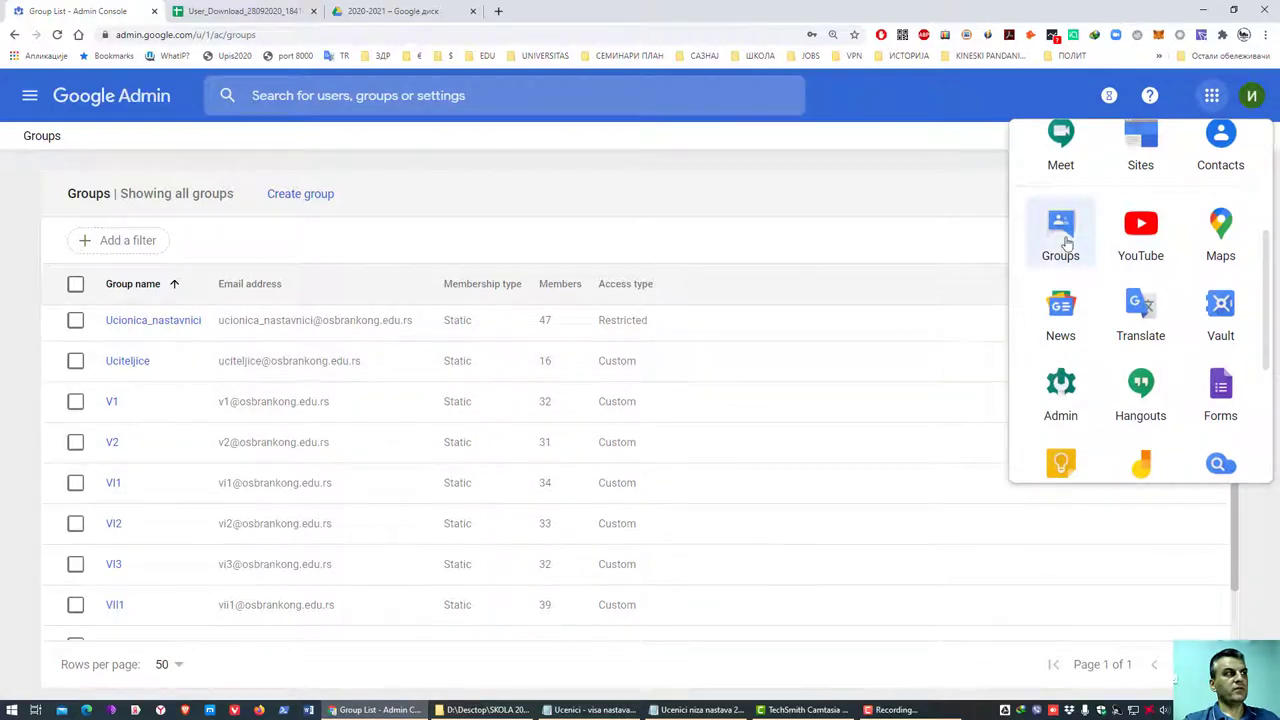
pyautogui.scroll(-1, 1232, 268)
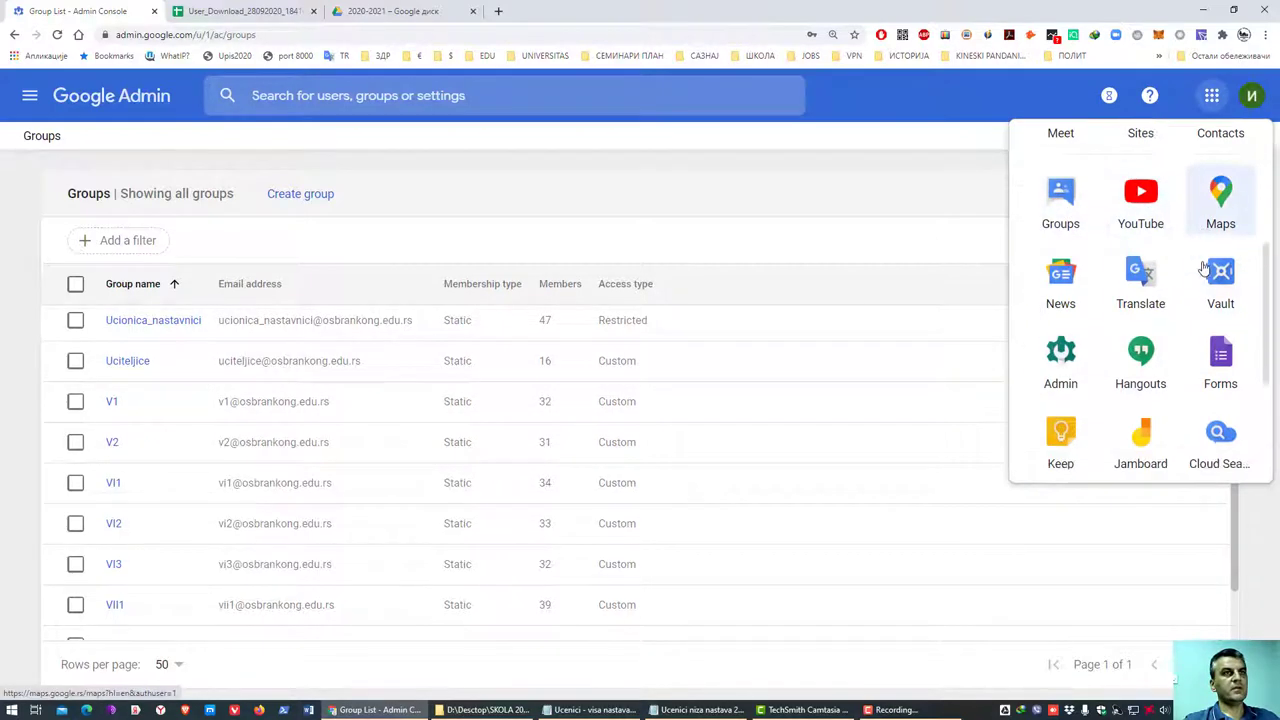
pyautogui.scroll(-1, 1068, 262)
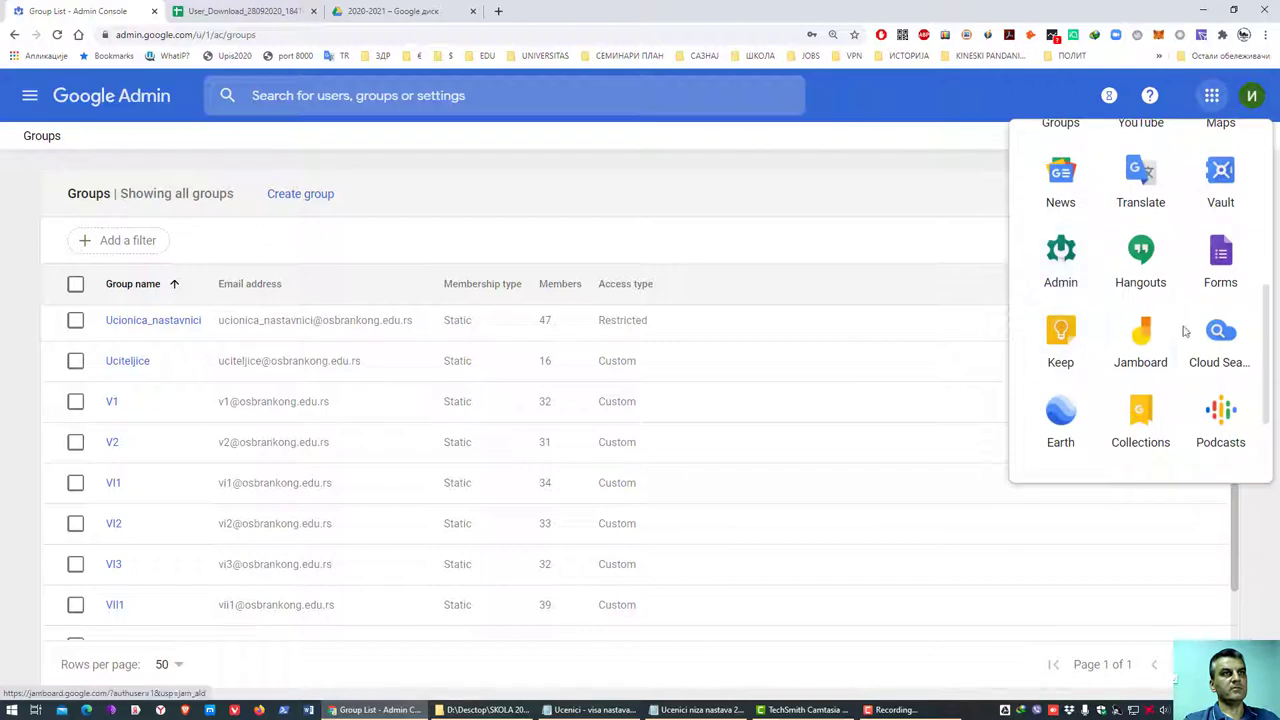
pyautogui.scroll(-1, 1183, 332)
pyautogui.scroll(5, 1140, 373)
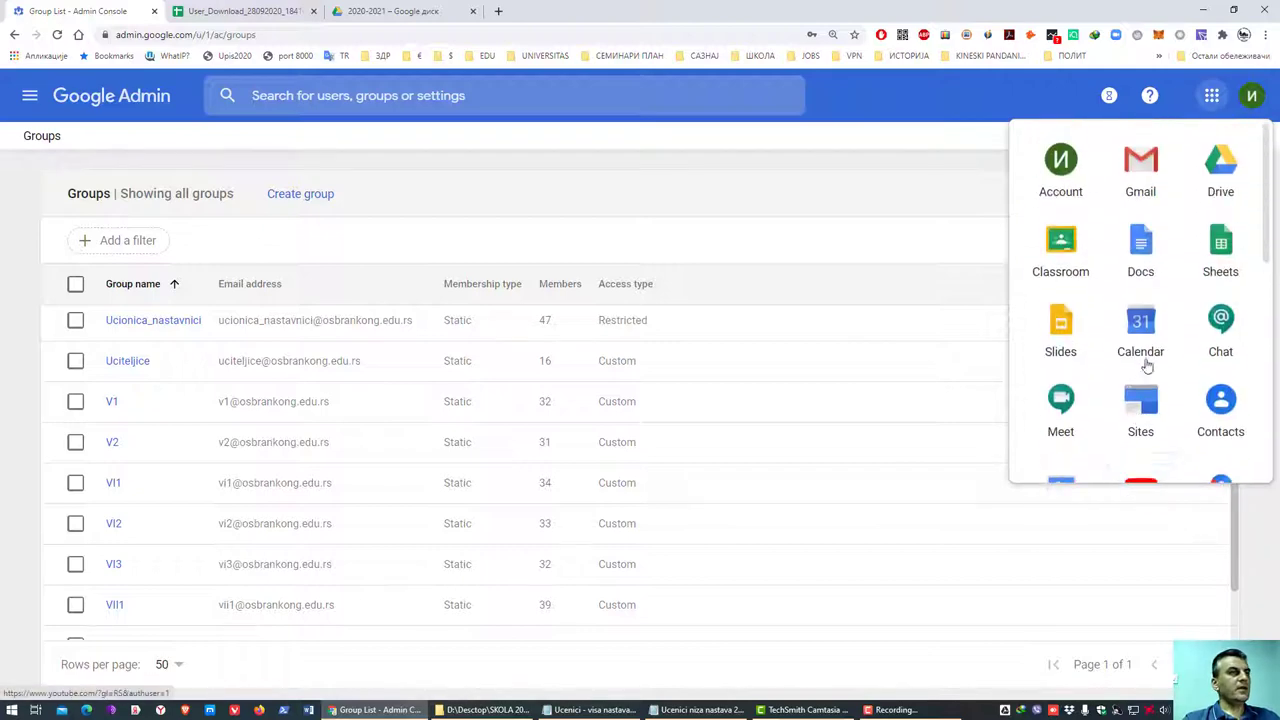
pyautogui.scroll(-1, 1110, 322)
pyautogui.scroll(-6, 1110, 322)
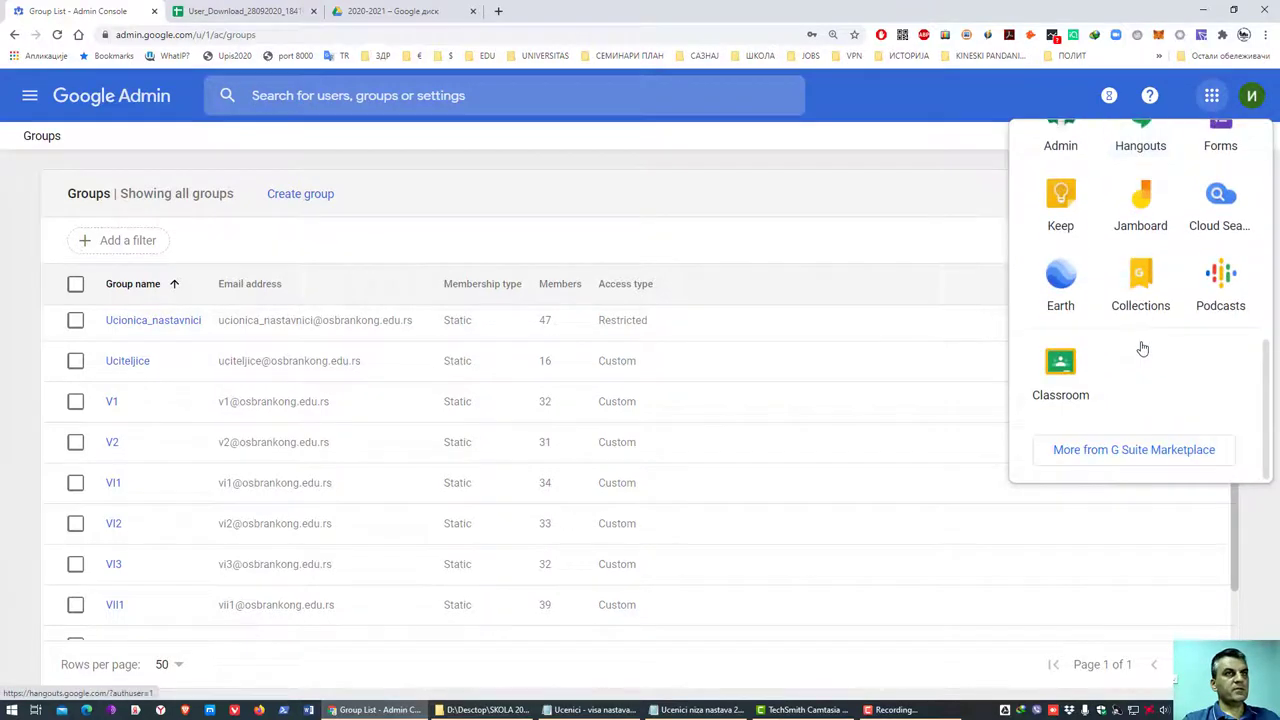
pyautogui.scroll(6, 1140, 346)
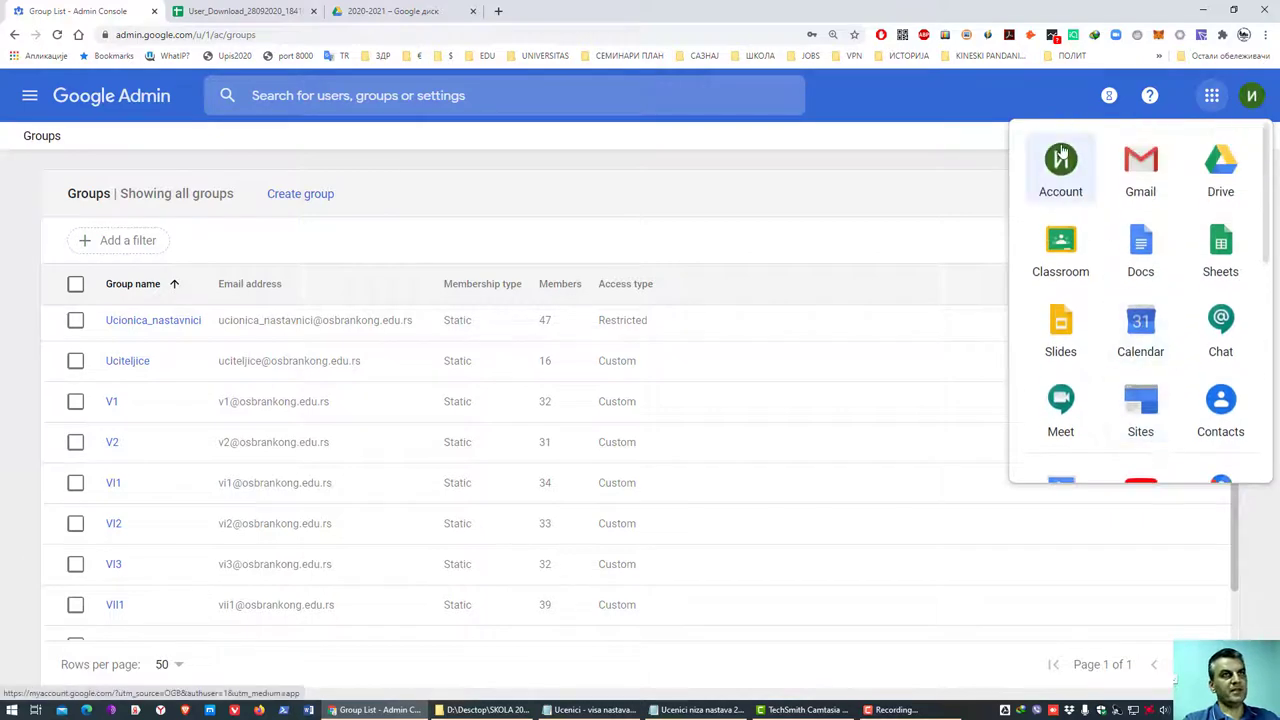
pyautogui.click(1212, 96)
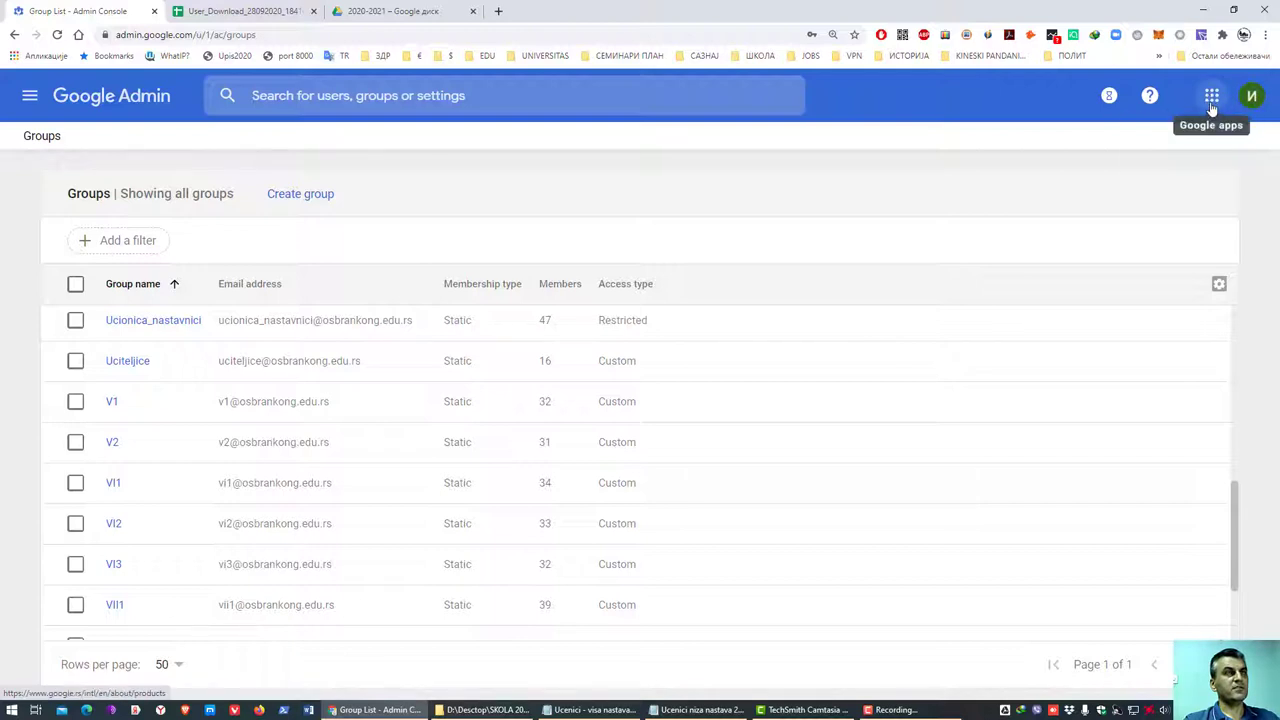
pyautogui.click(1212, 100)
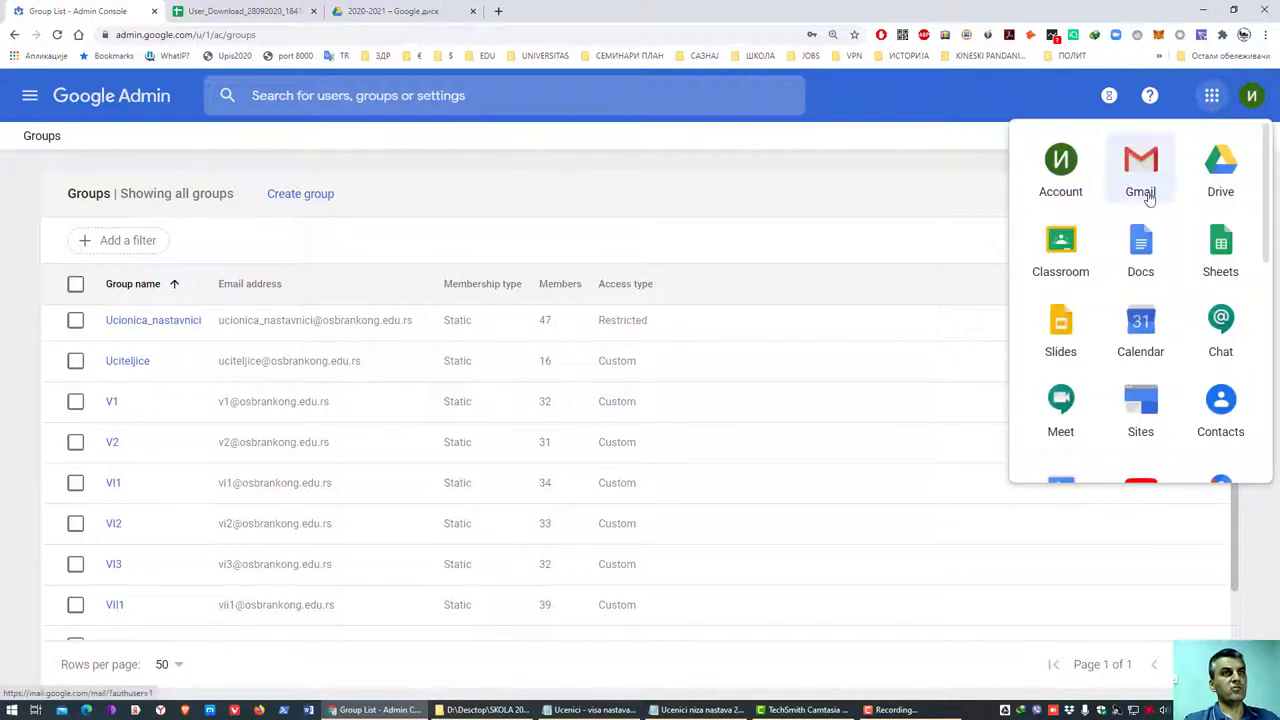
pyautogui.click(975, 114)
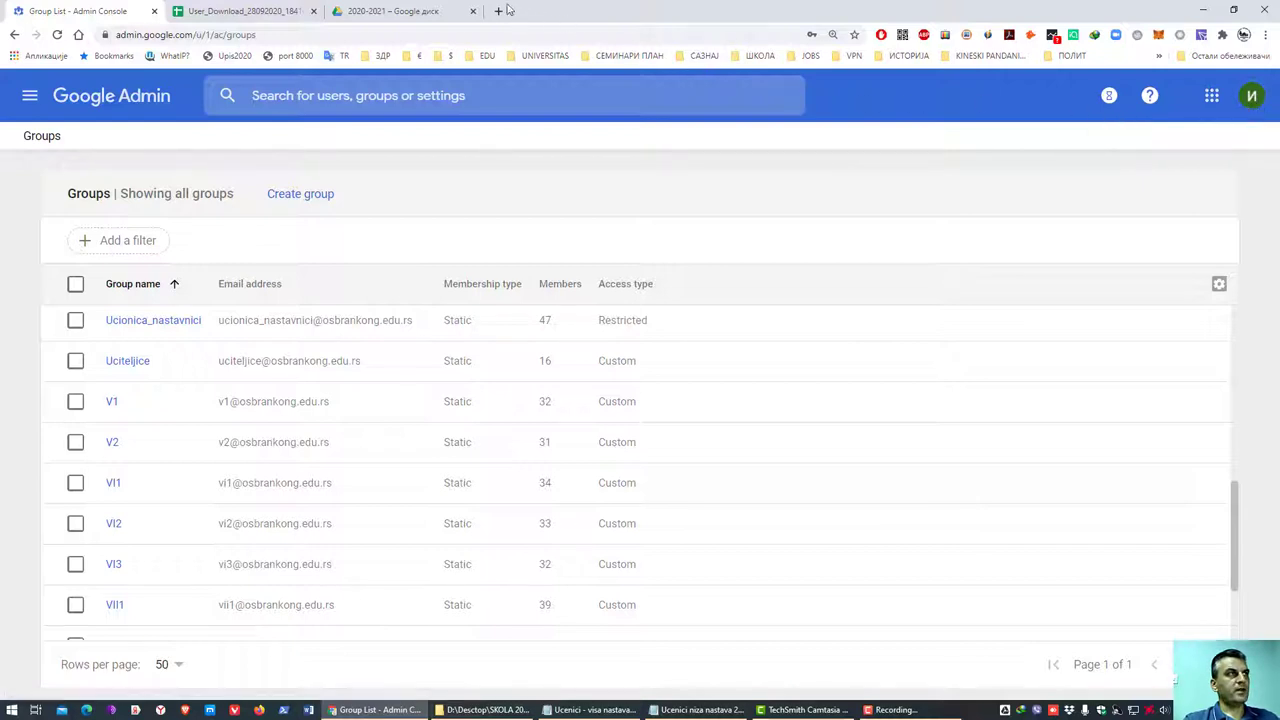
# - Open a new Brave private window and go to Gmail
pyautogui.click(186, 711)
pyautogui.rightClick(186, 711)
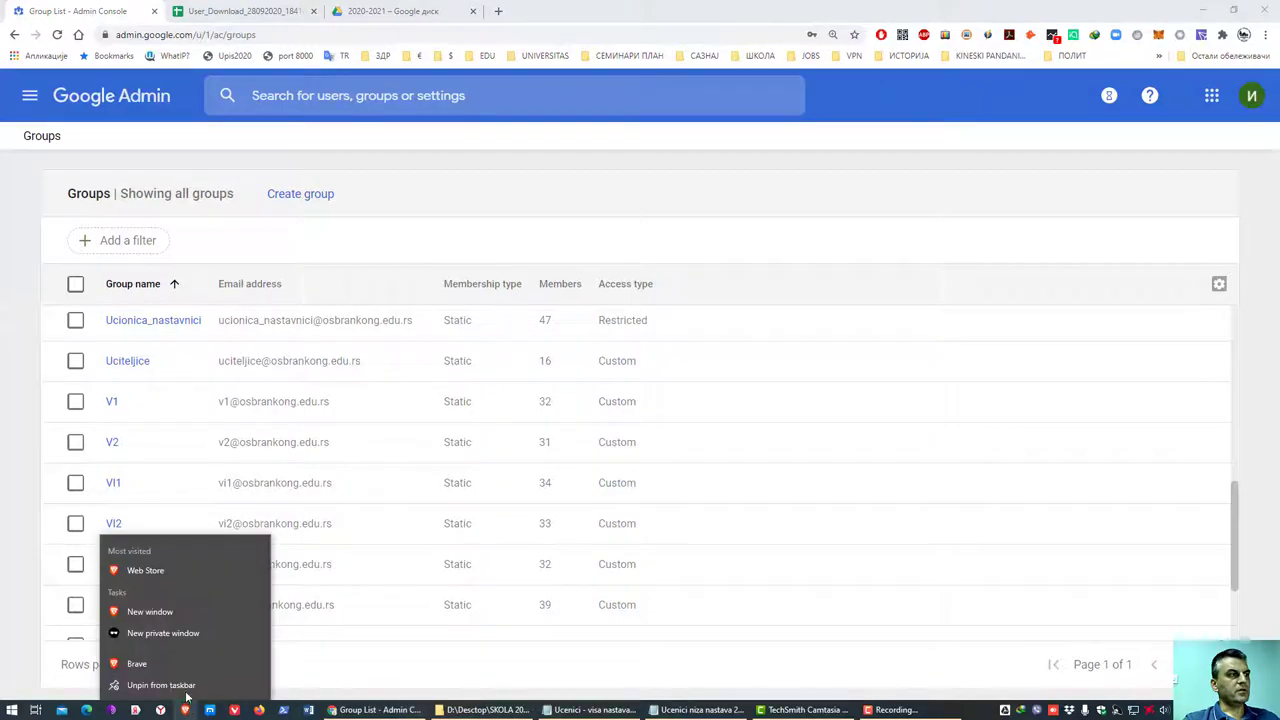
pyautogui.click(160, 634)
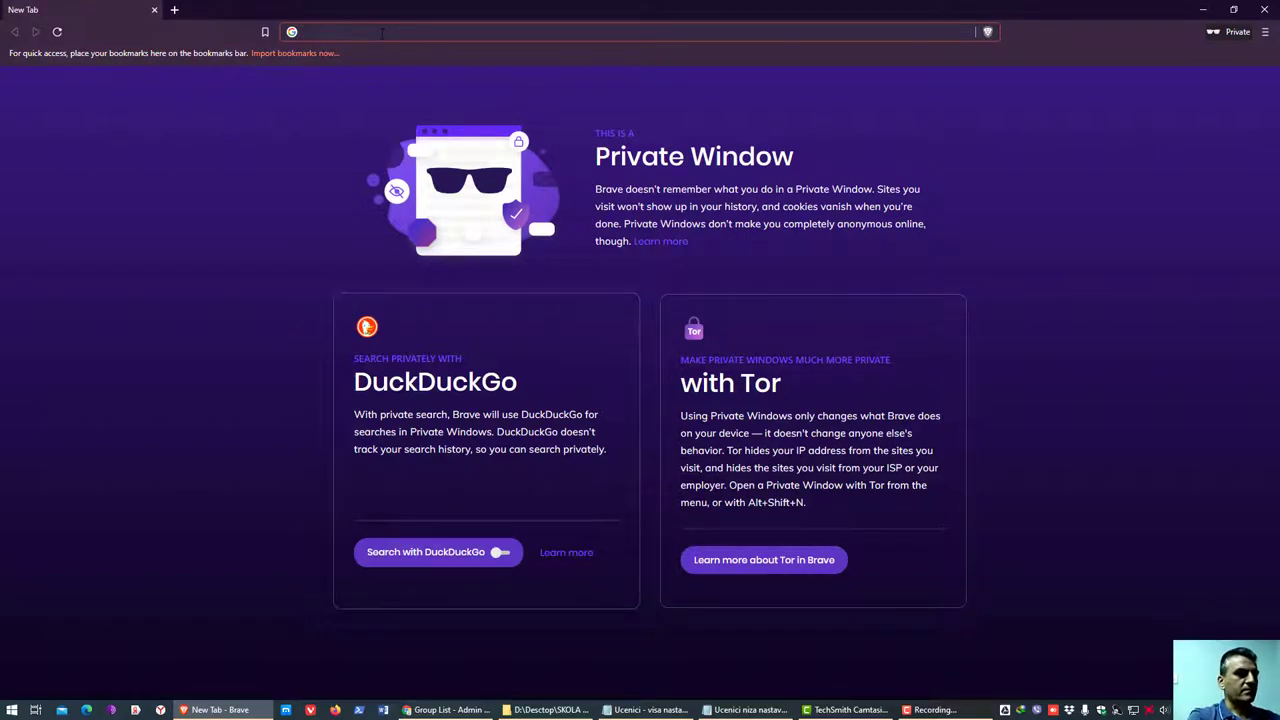
pyautogui.write('mail')
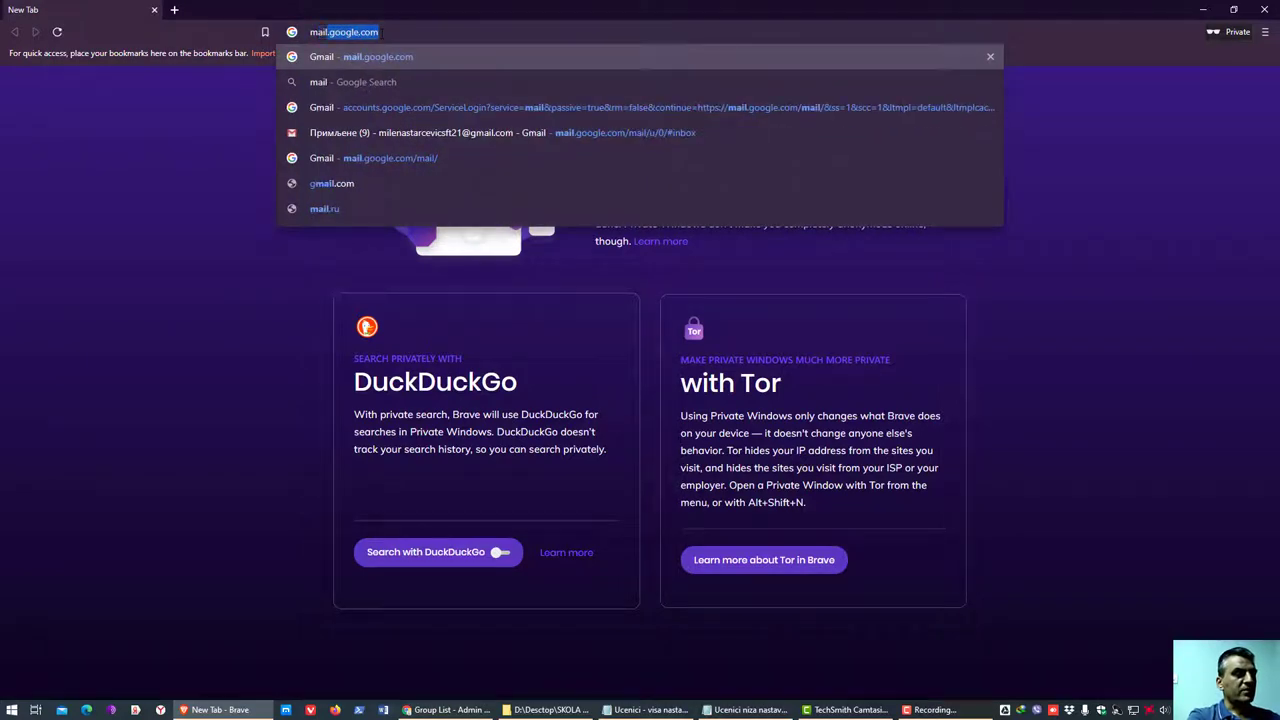
pyautogui.press('Return')
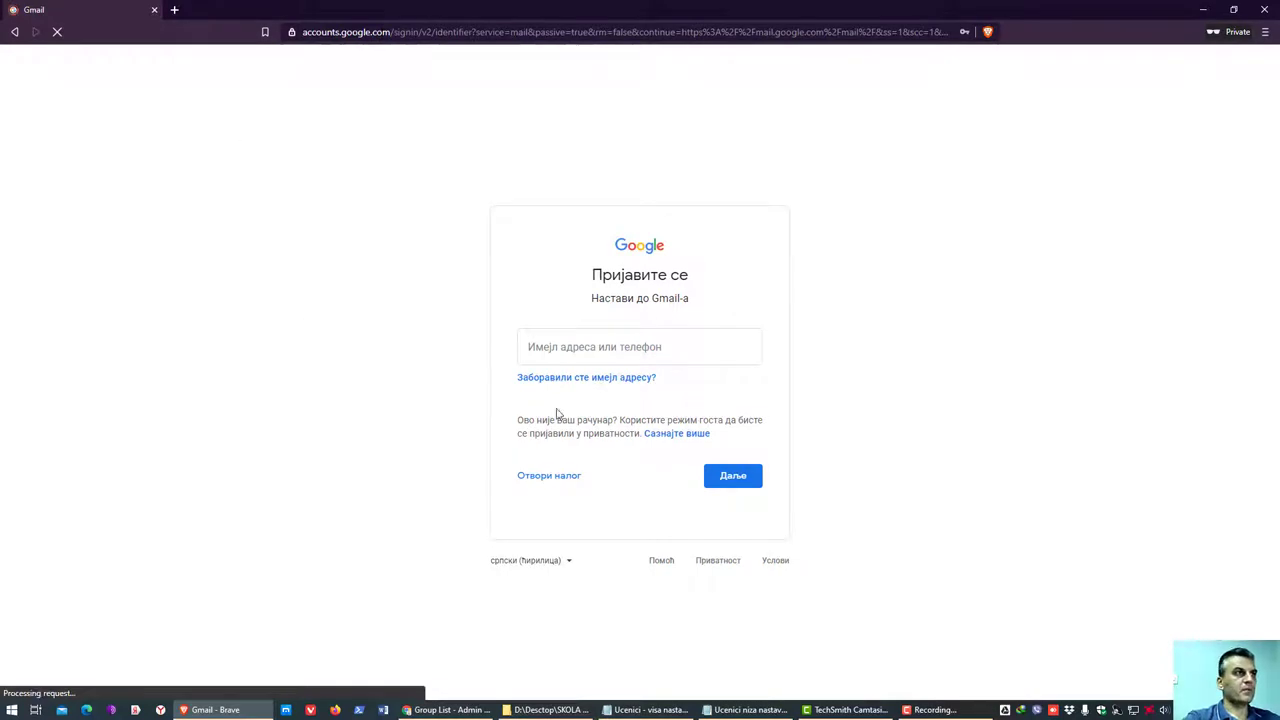
# - Sign in with the test teacher e-mail and password, which Google rejects as wrong
pyautogui.click(661, 357)
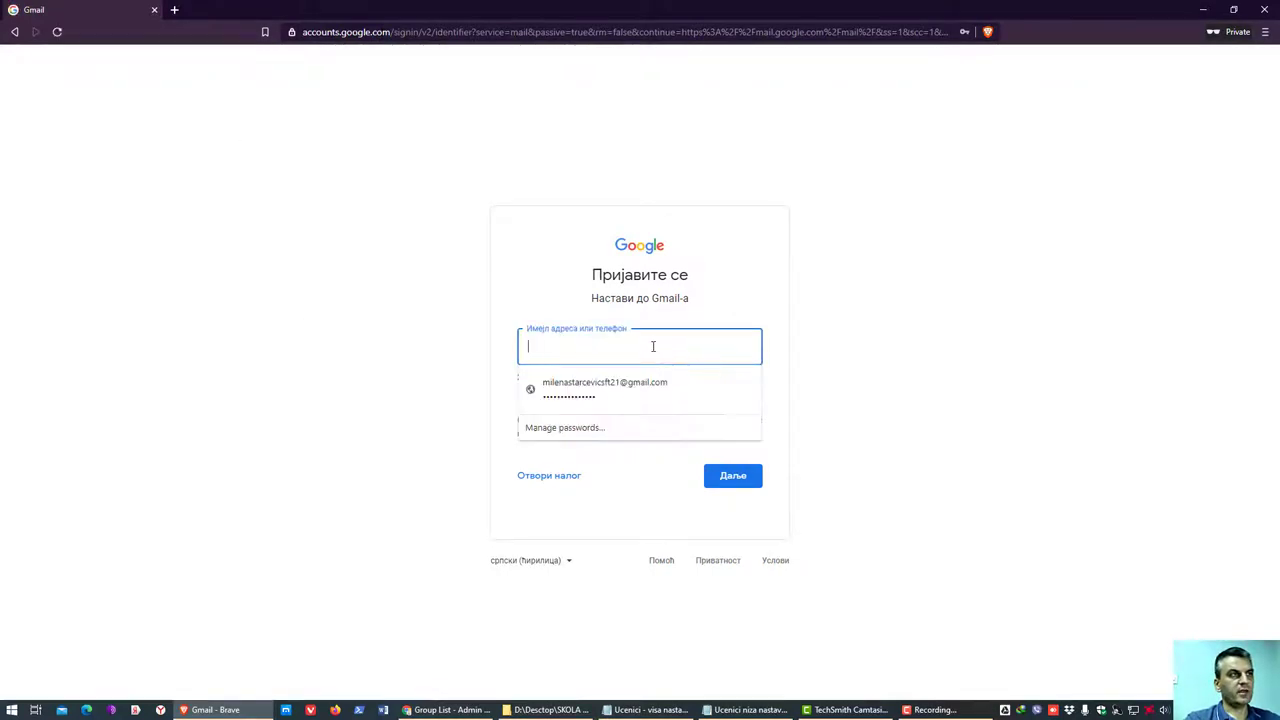
pyautogui.write('pš')
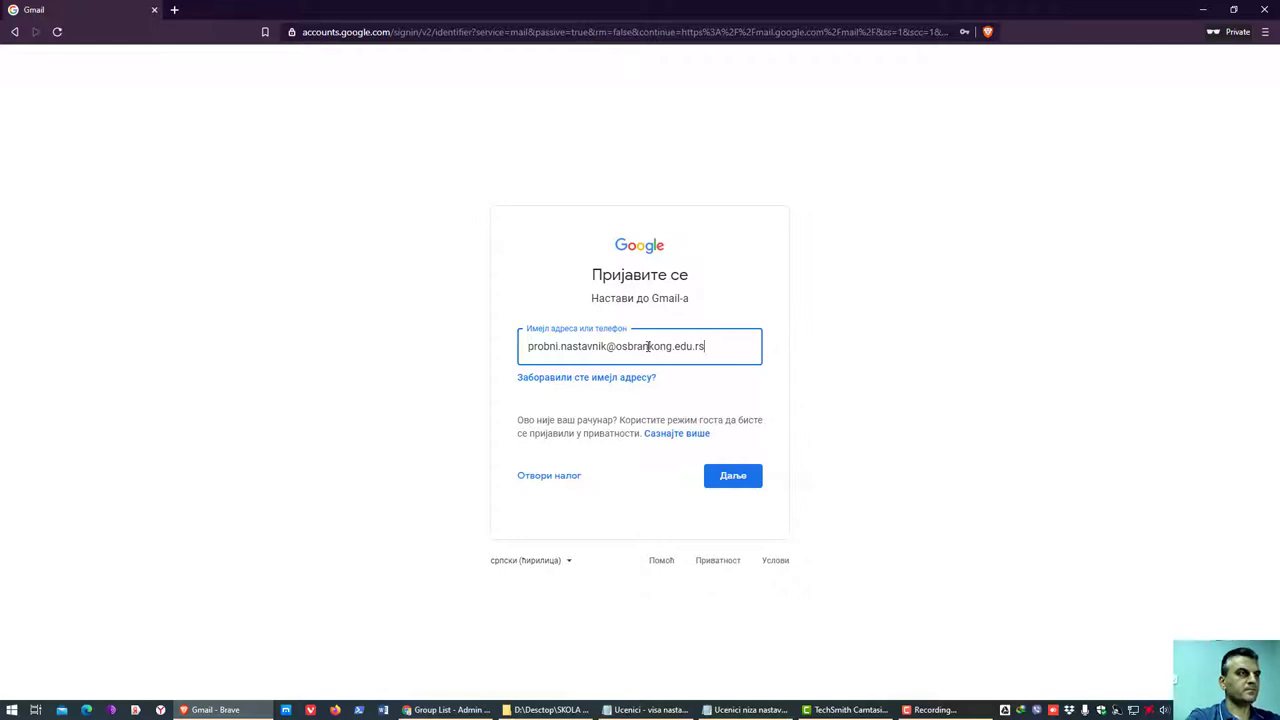
pyautogui.press('Return')
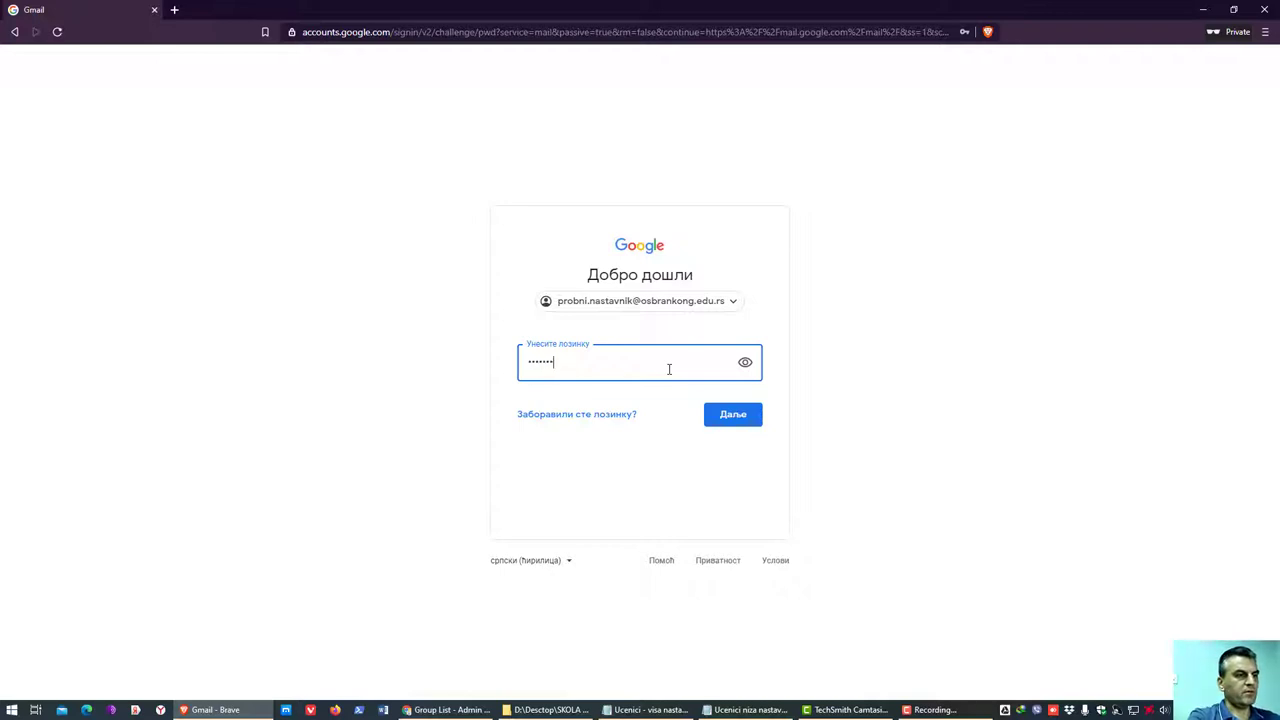
pyautogui.click(745, 363)
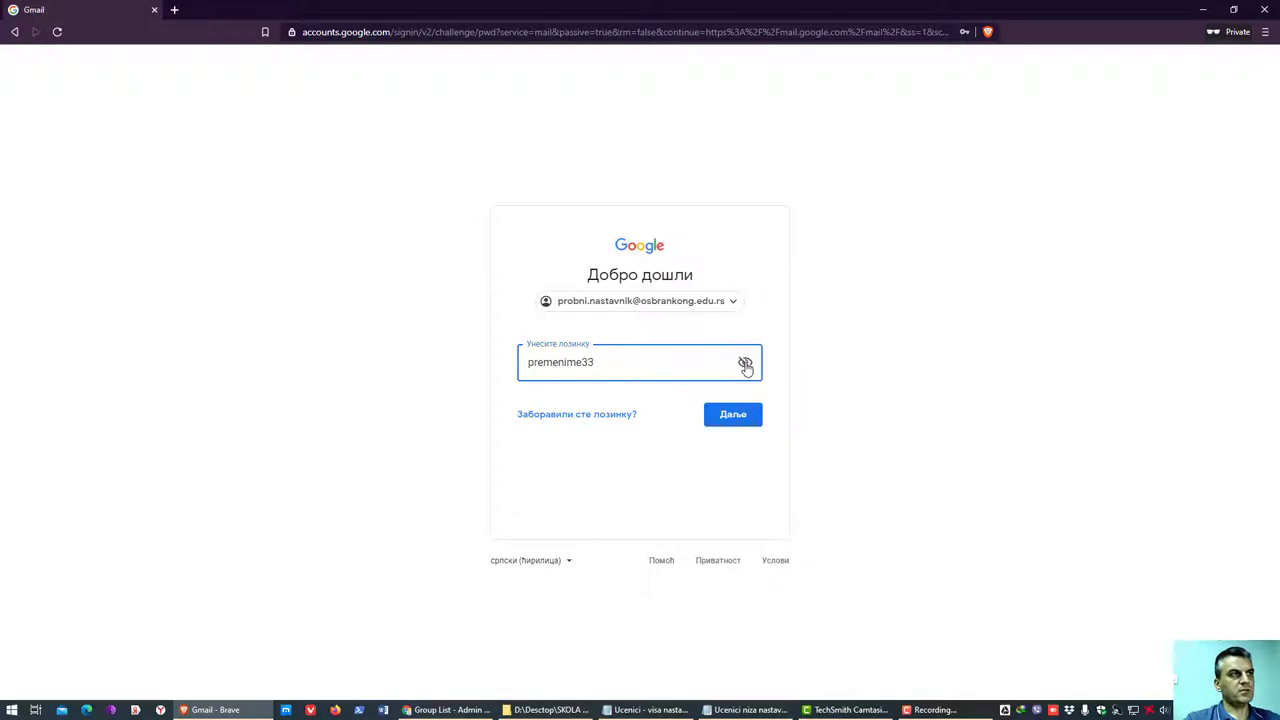
pyautogui.click(745, 364)
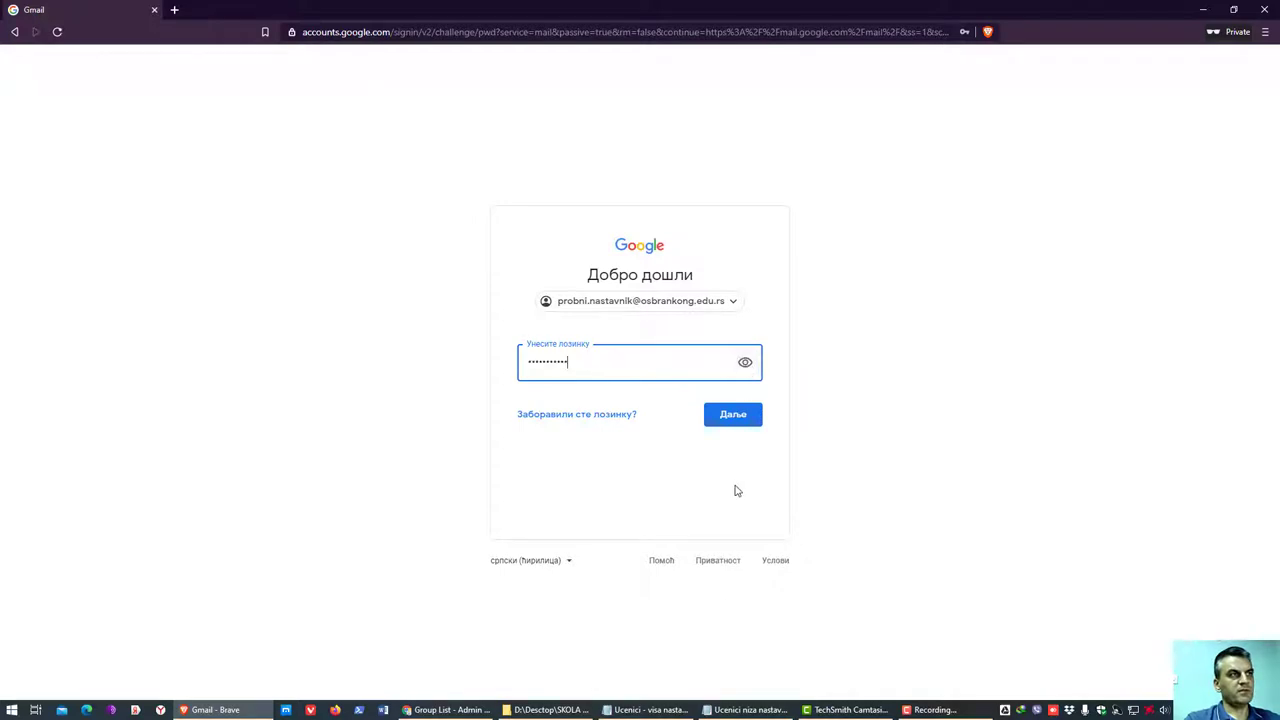
pyautogui.click(740, 422)
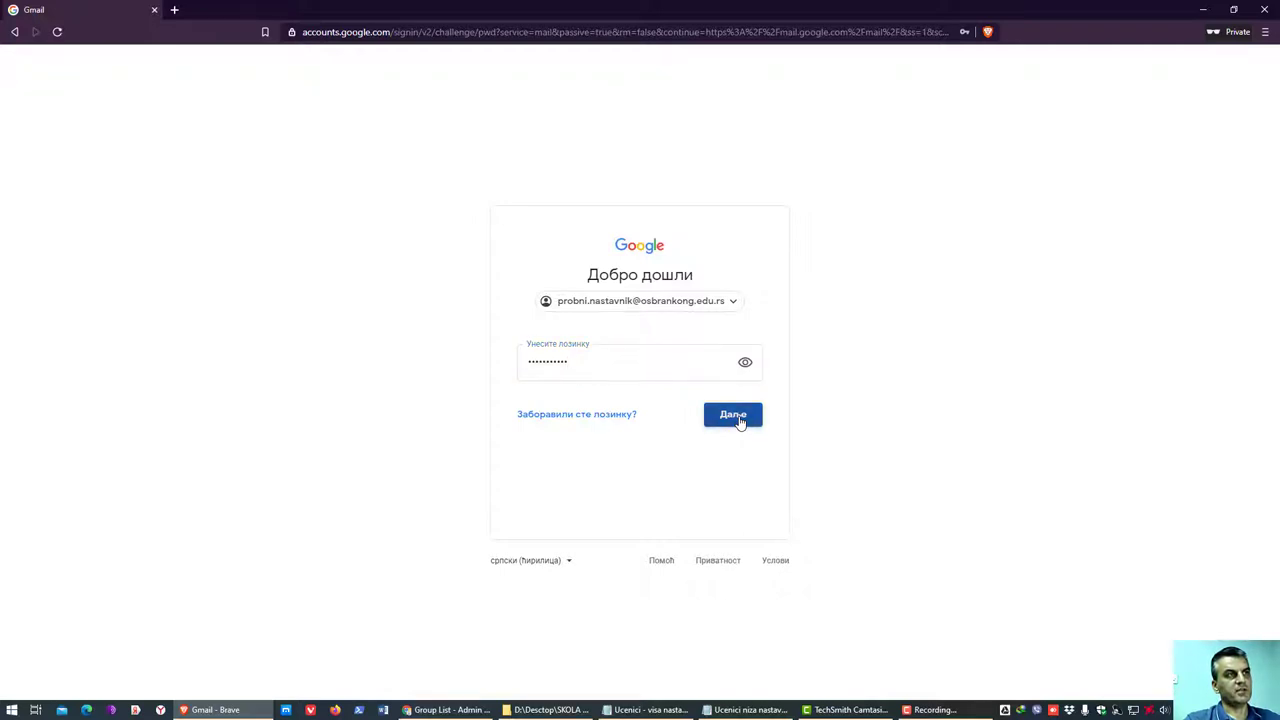
pyautogui.click(710, 367)
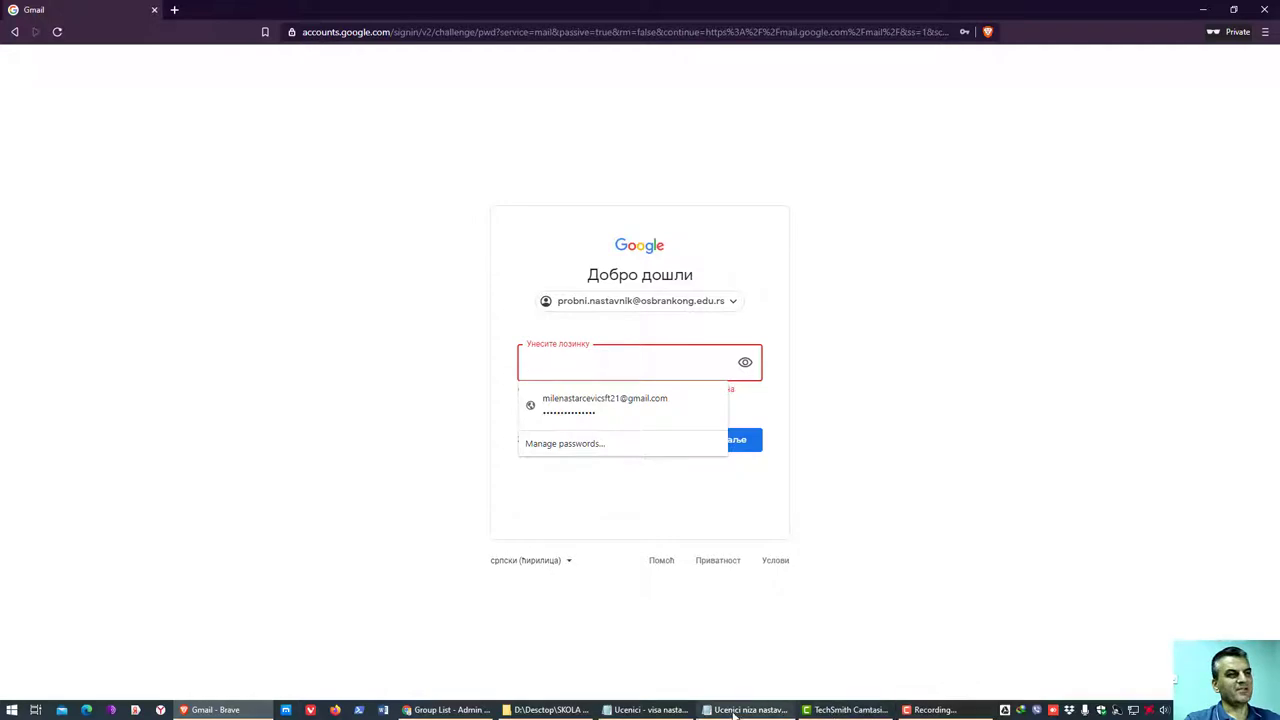
pyautogui.click(455, 710)
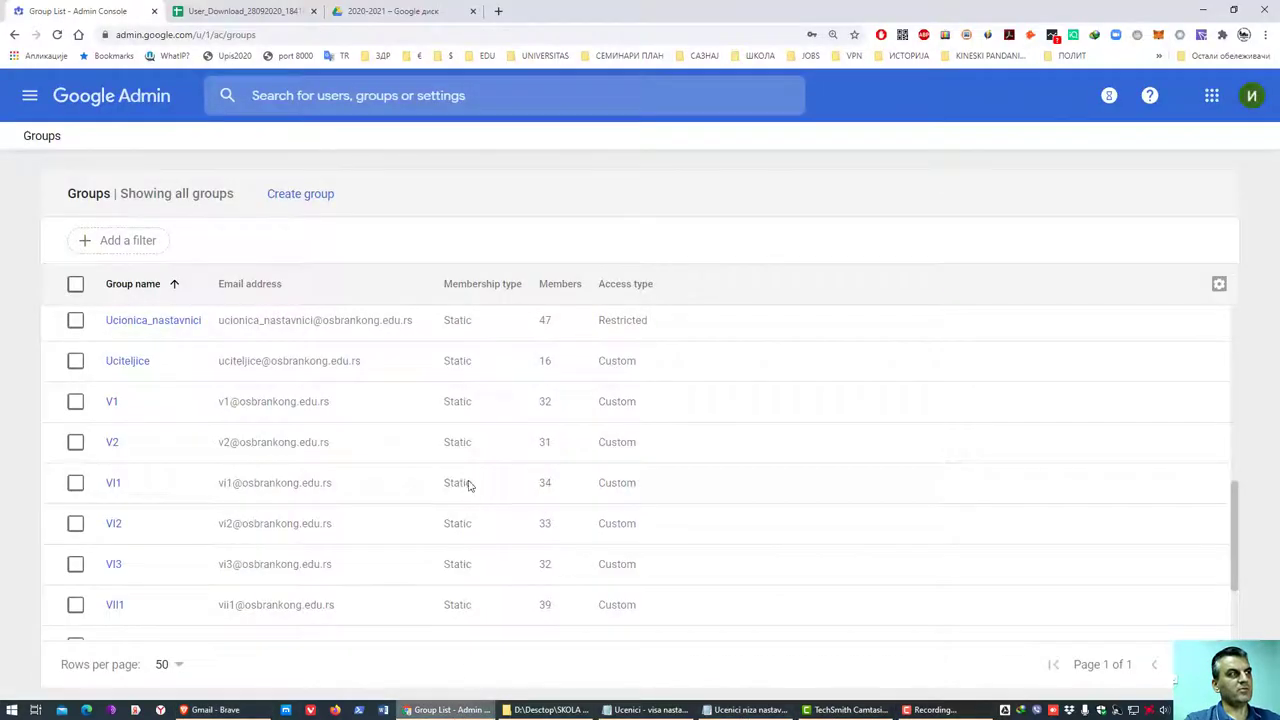
pyautogui.click(350, 10)
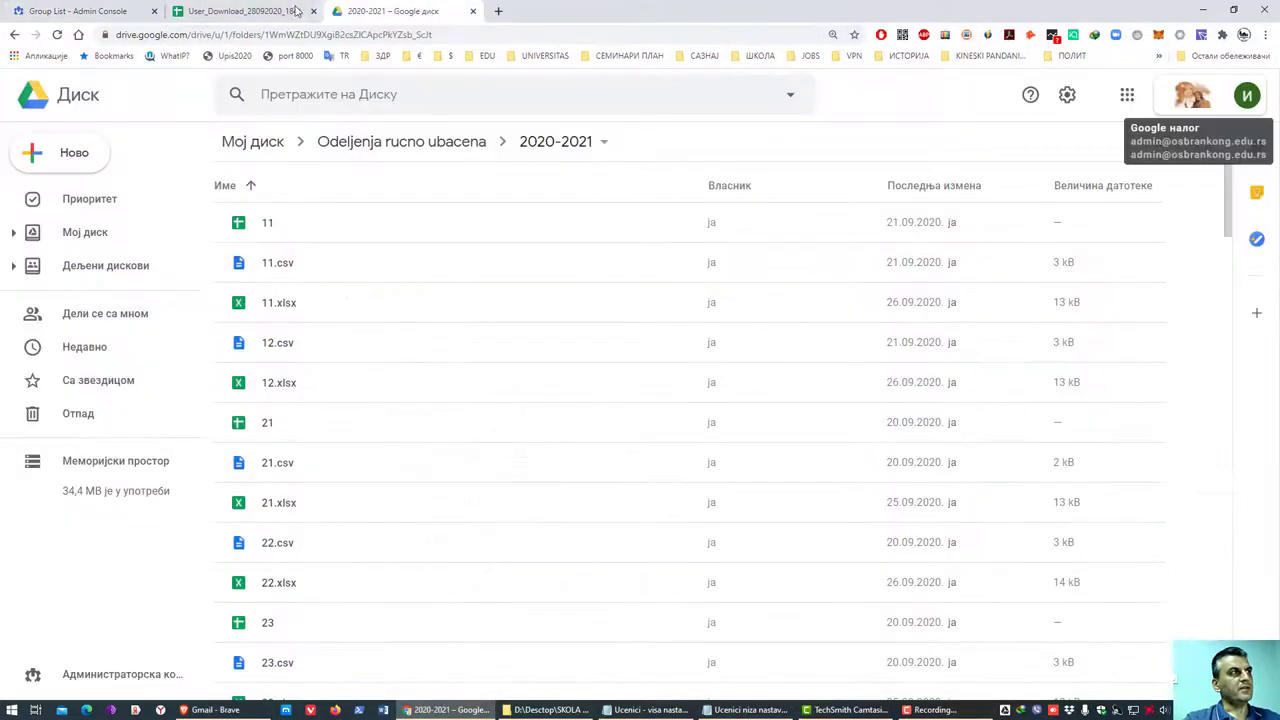
pyautogui.click(278, 11)
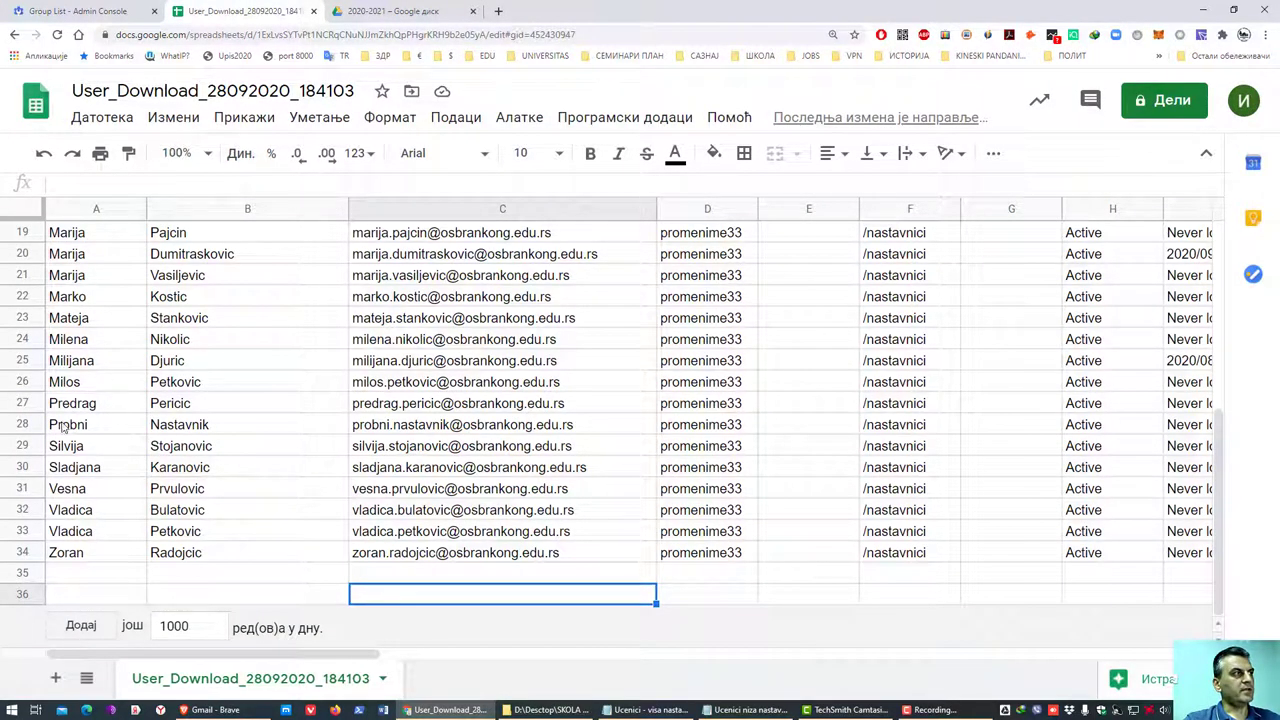
pyautogui.click(66, 426)
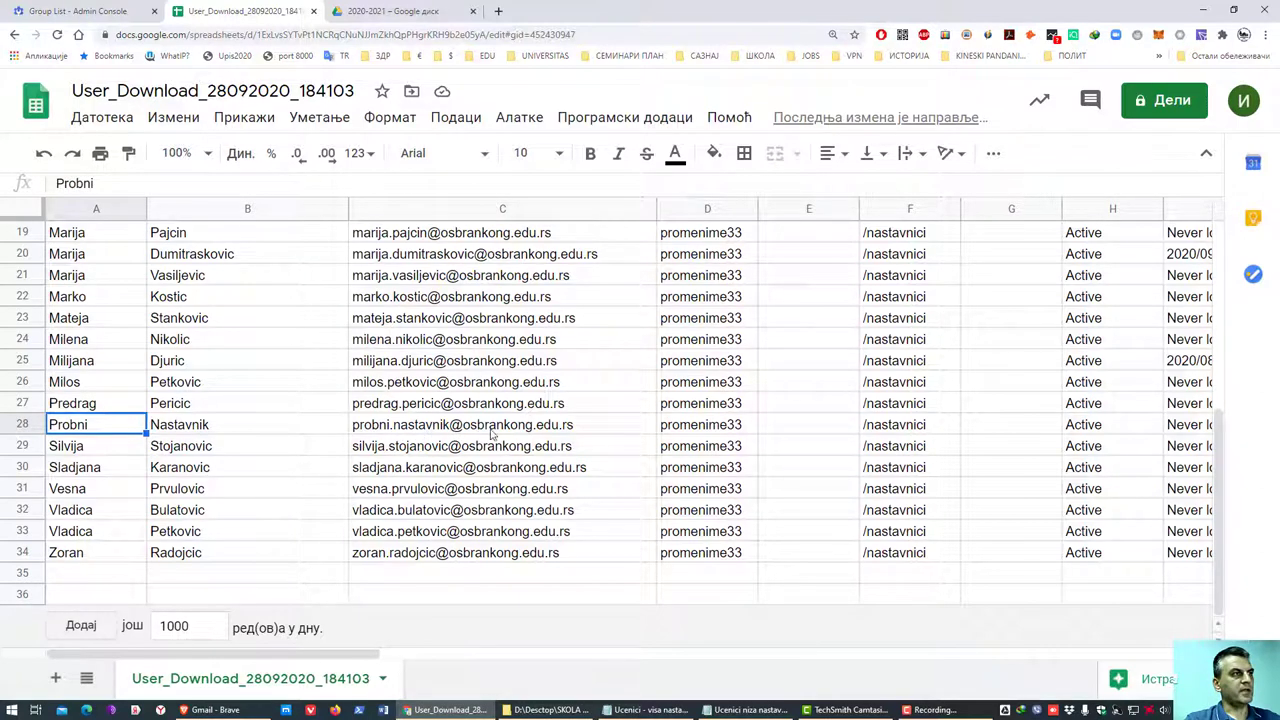
pyautogui.click(717, 432)
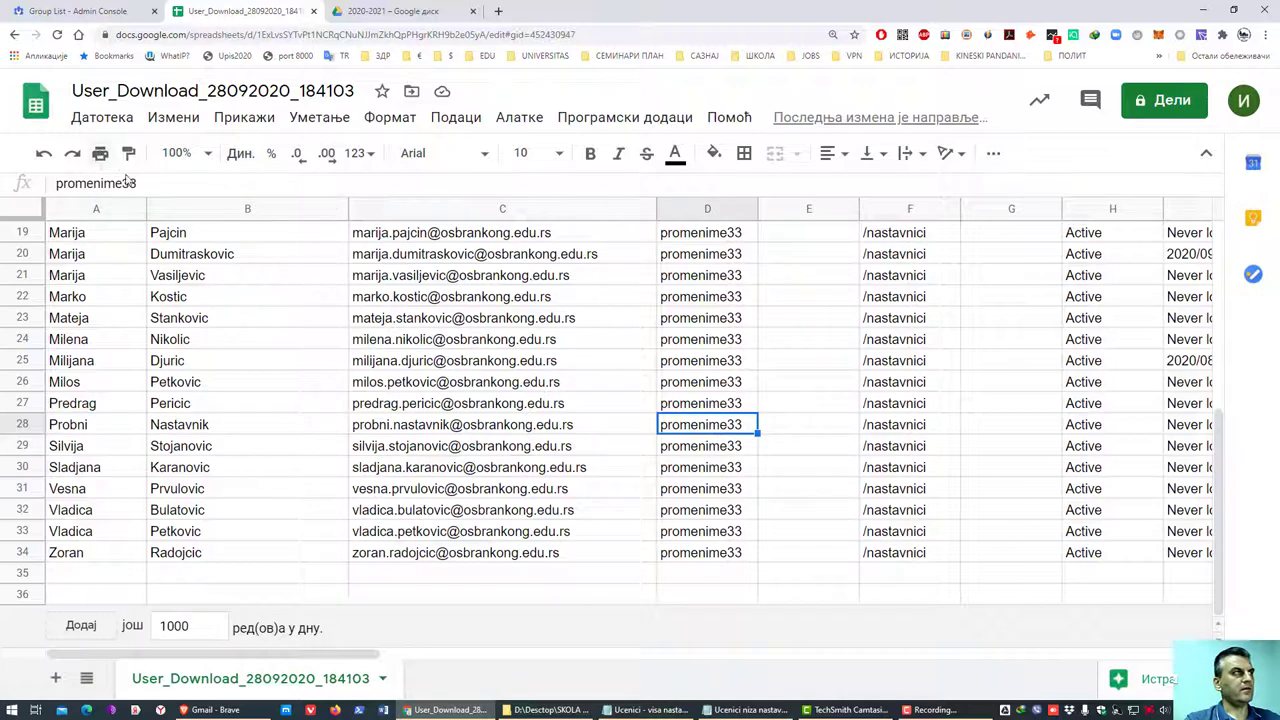
pyautogui.moveTo(136, 183); pyautogui.dragTo(58, 183)
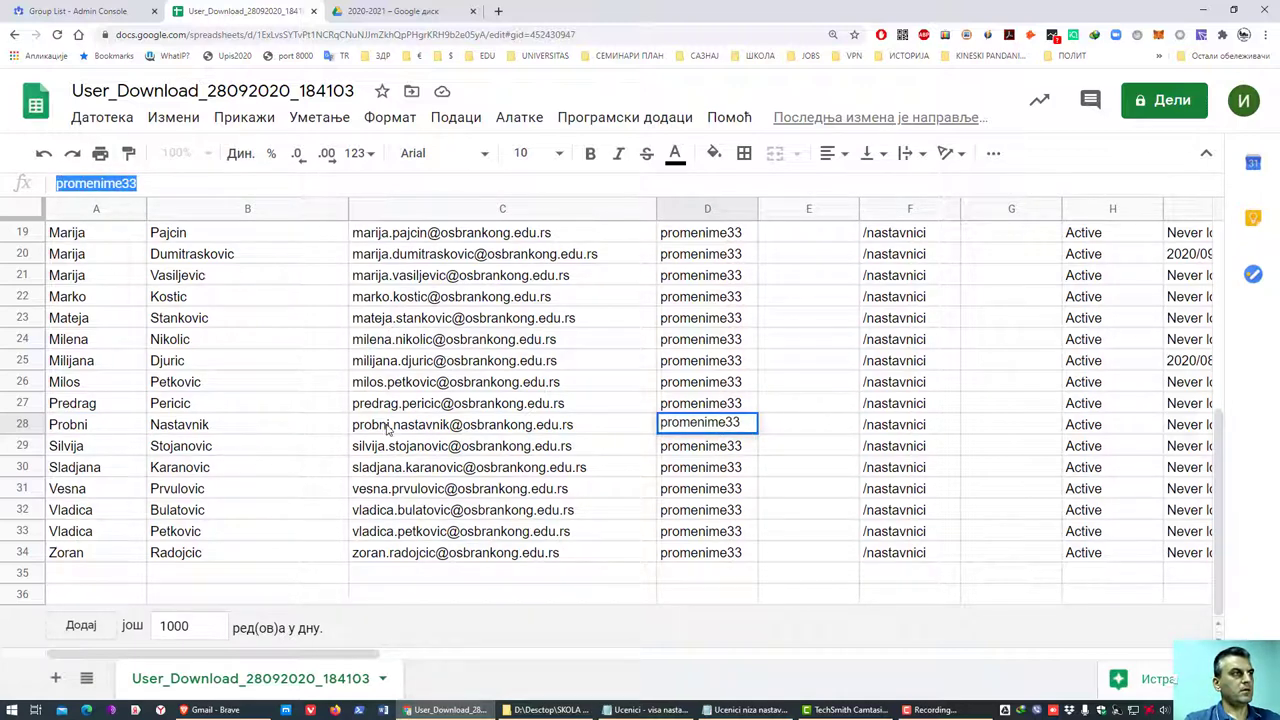
pyautogui.click(388, 429)
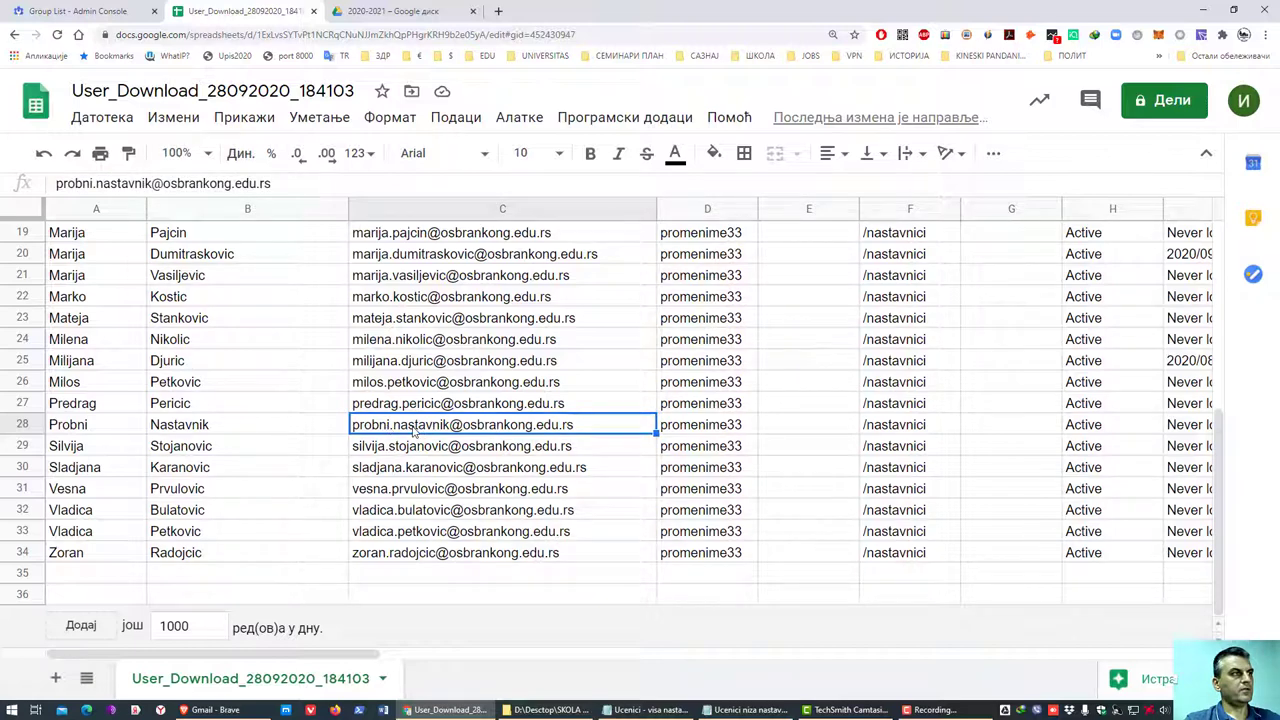
pyautogui.click(212, 711)
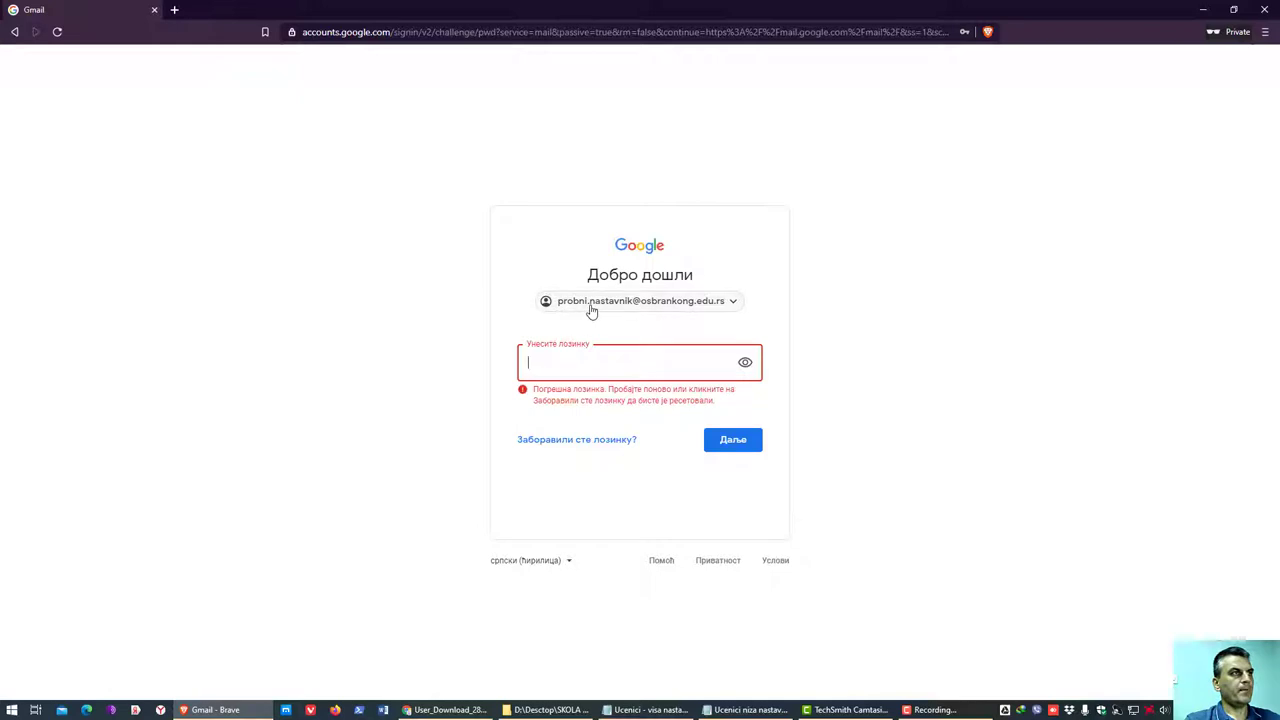
# - Sign in with the corrected password, accept the terms, and enter a new password twice
pyautogui.click(757, 365)
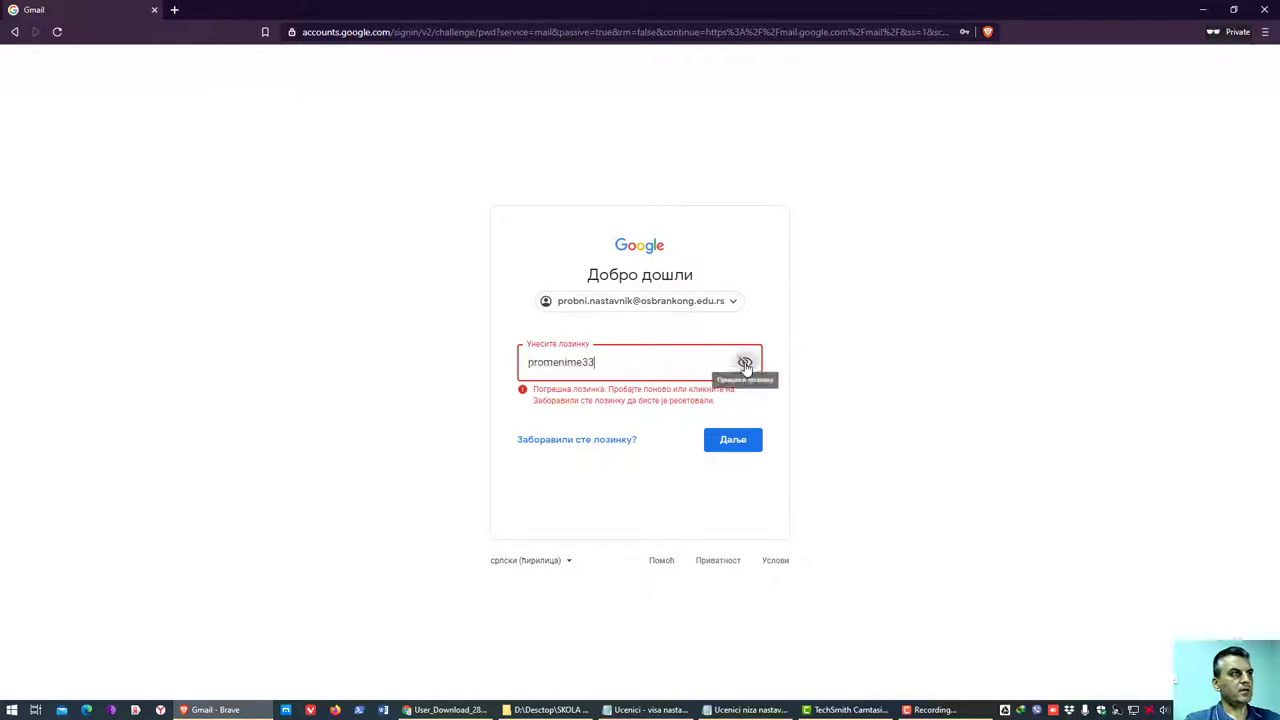
pyautogui.click(740, 446)
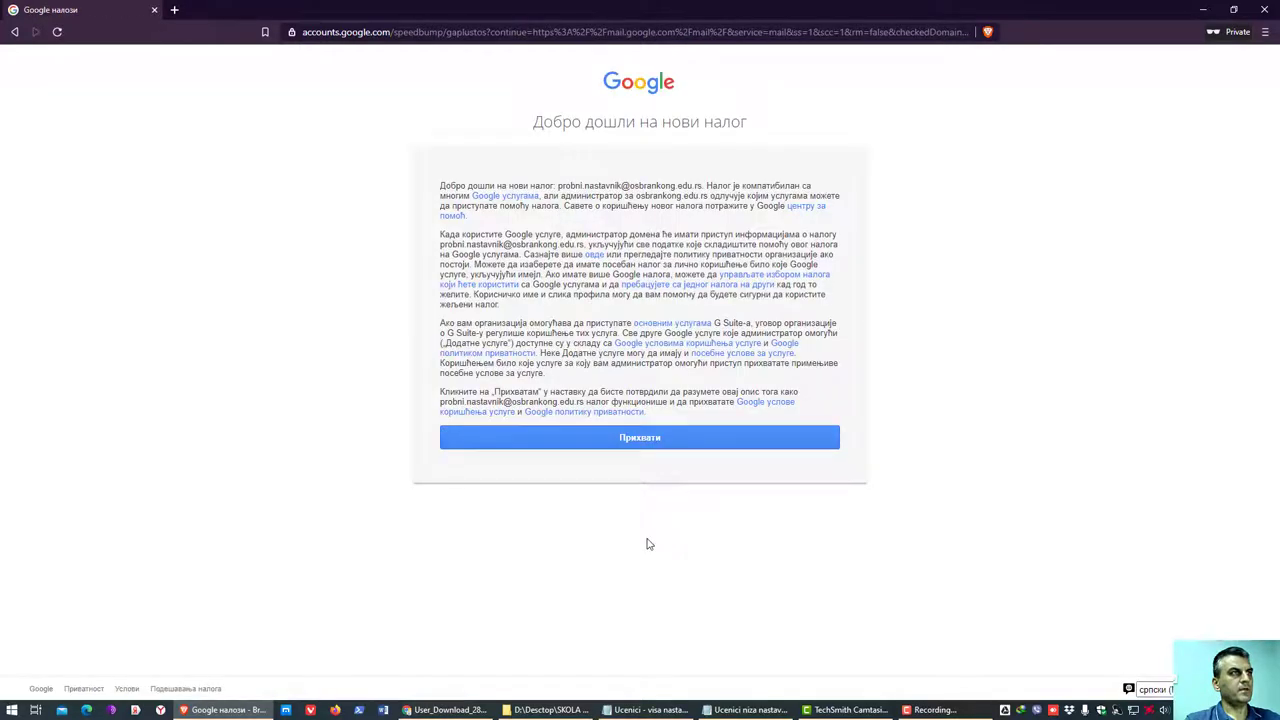
pyautogui.click(676, 431)
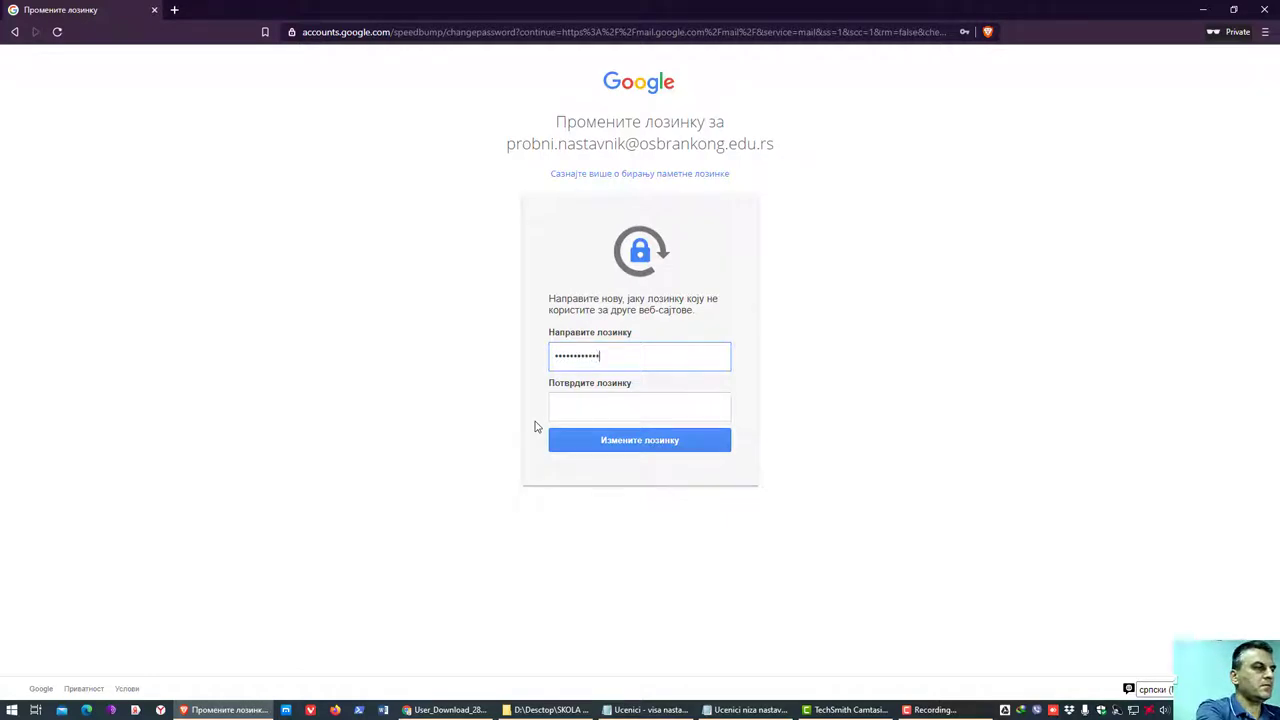
pyautogui.press('Tab')
pyautogui.write('a')
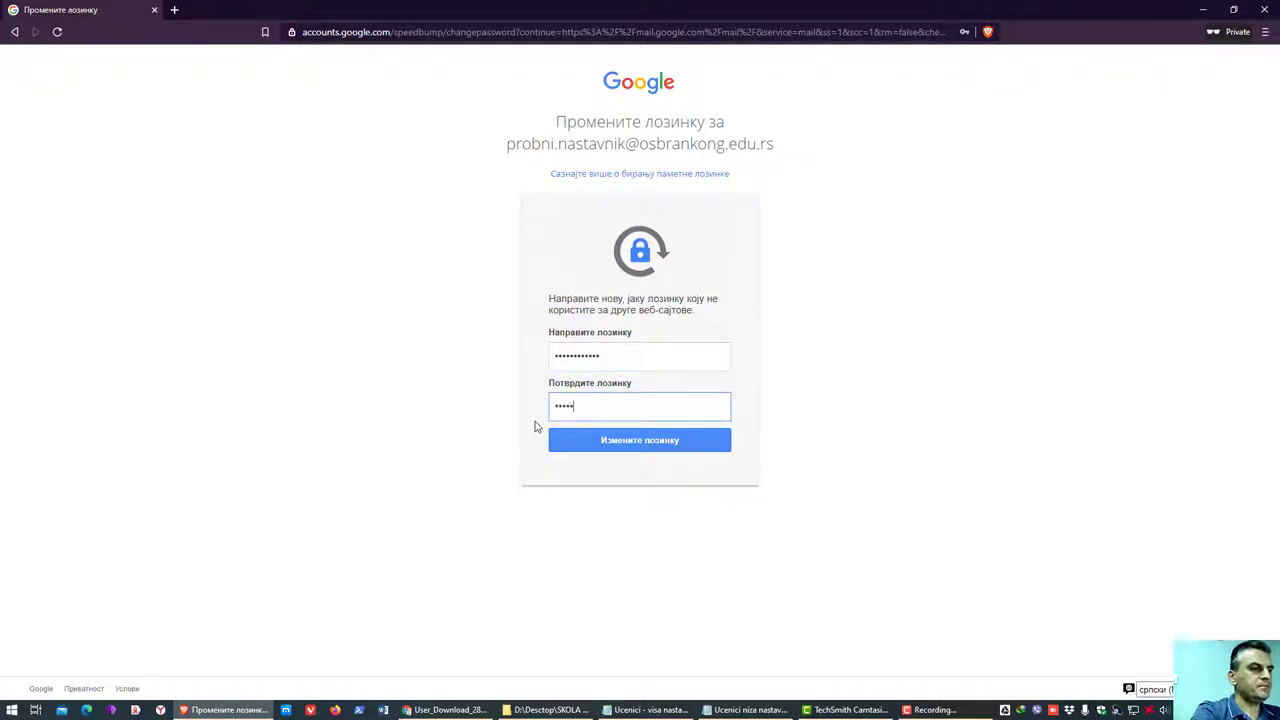
pyautogui.write('a')
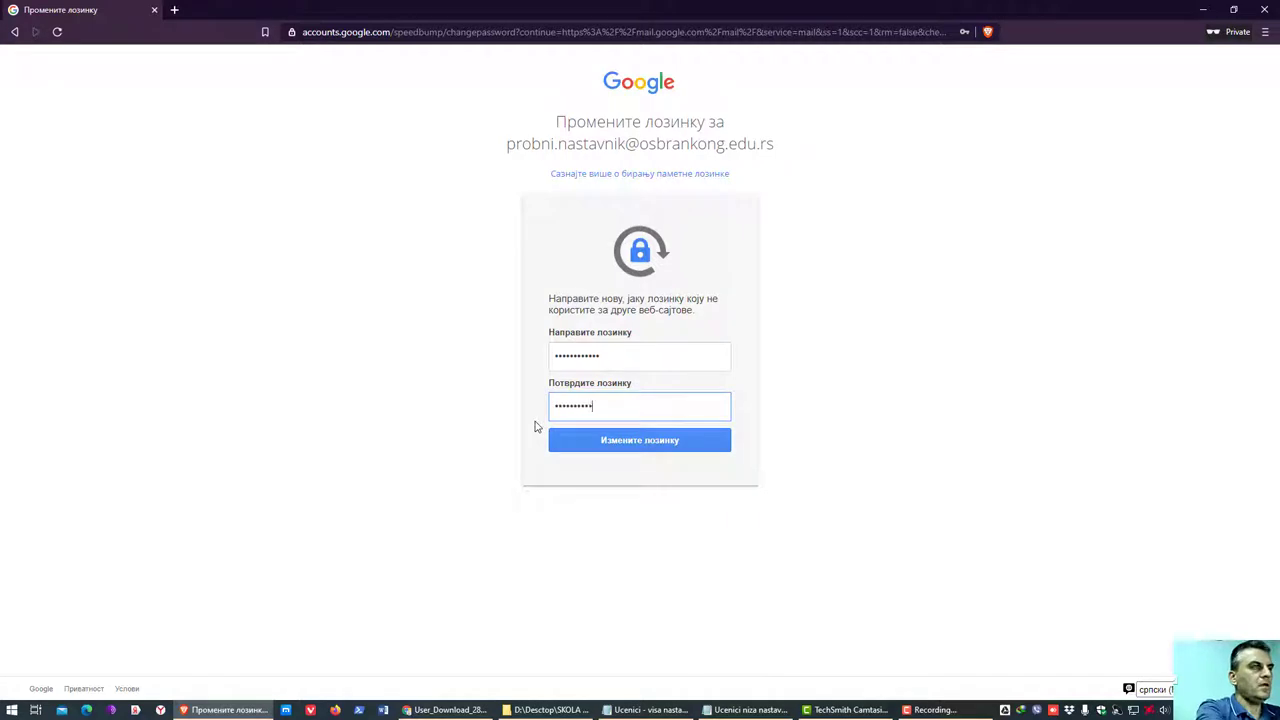
# - Save the new password, dismiss the Meet promotion, and read both Gmail welcome emails
pyautogui.click(628, 449)
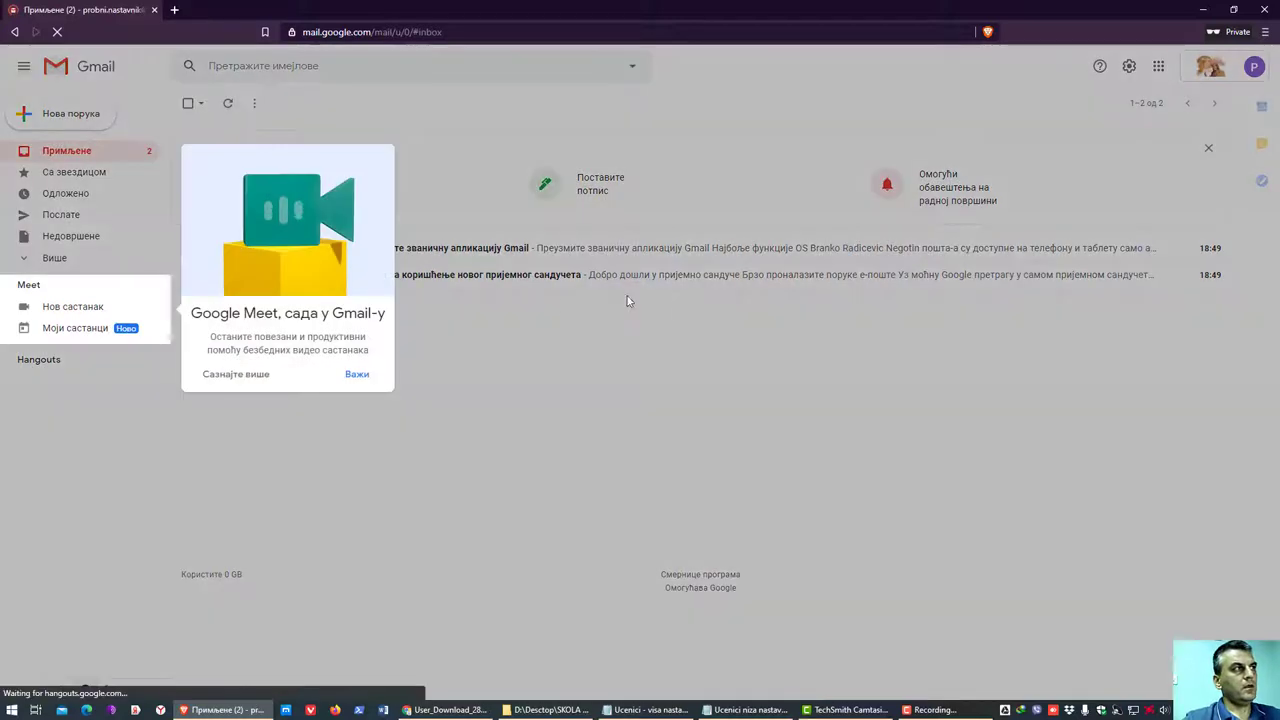
pyautogui.click(357, 375)
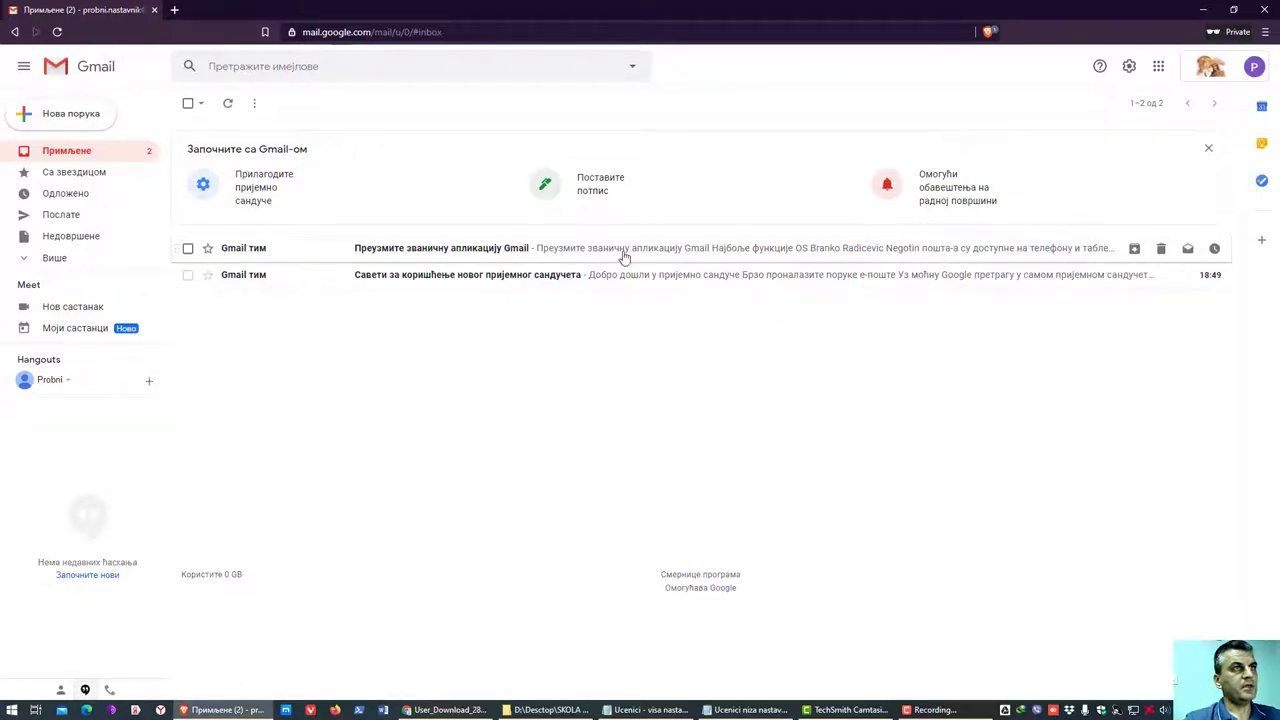
pyautogui.click(419, 283)
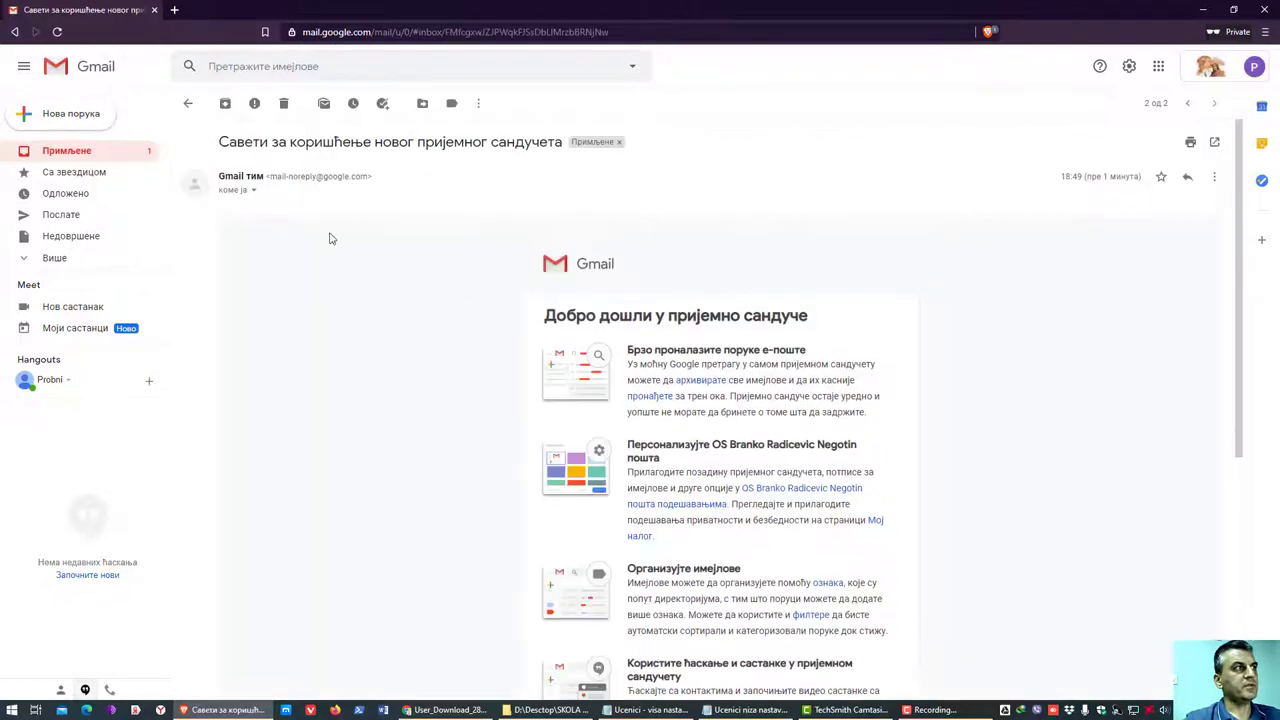
pyautogui.click(188, 104)
pyautogui.click(466, 252)
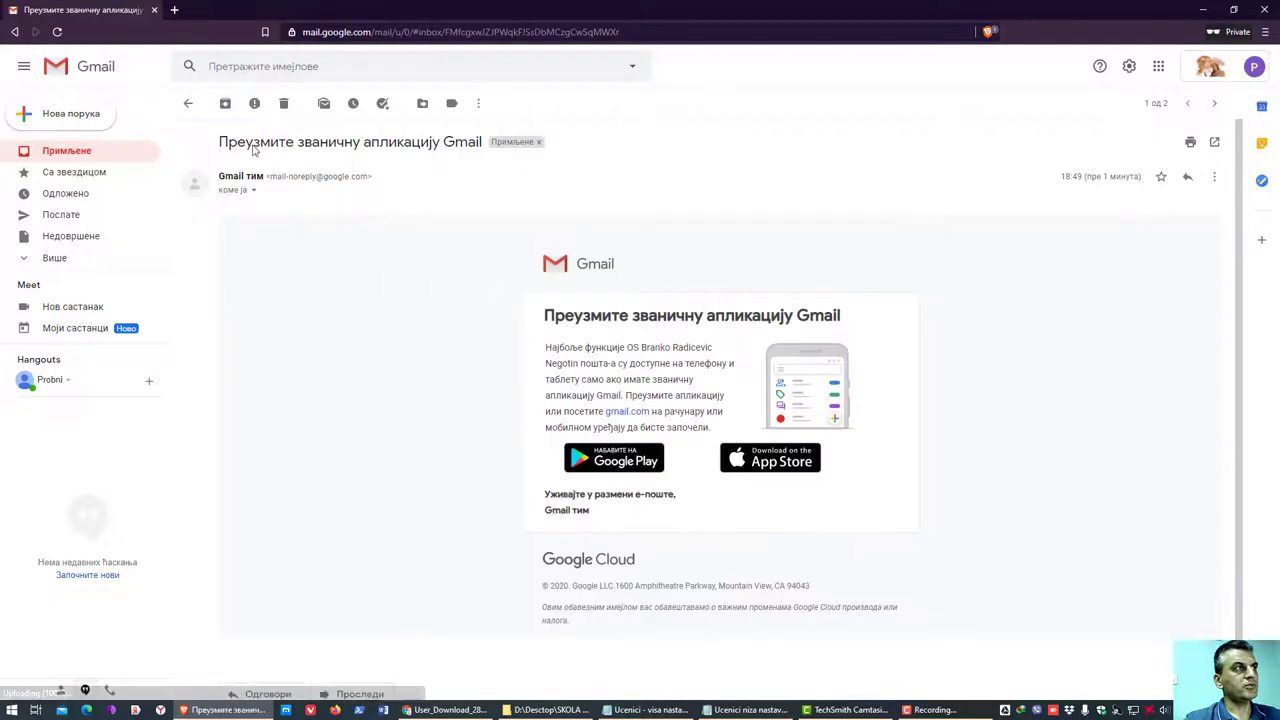
pyautogui.click(189, 103)
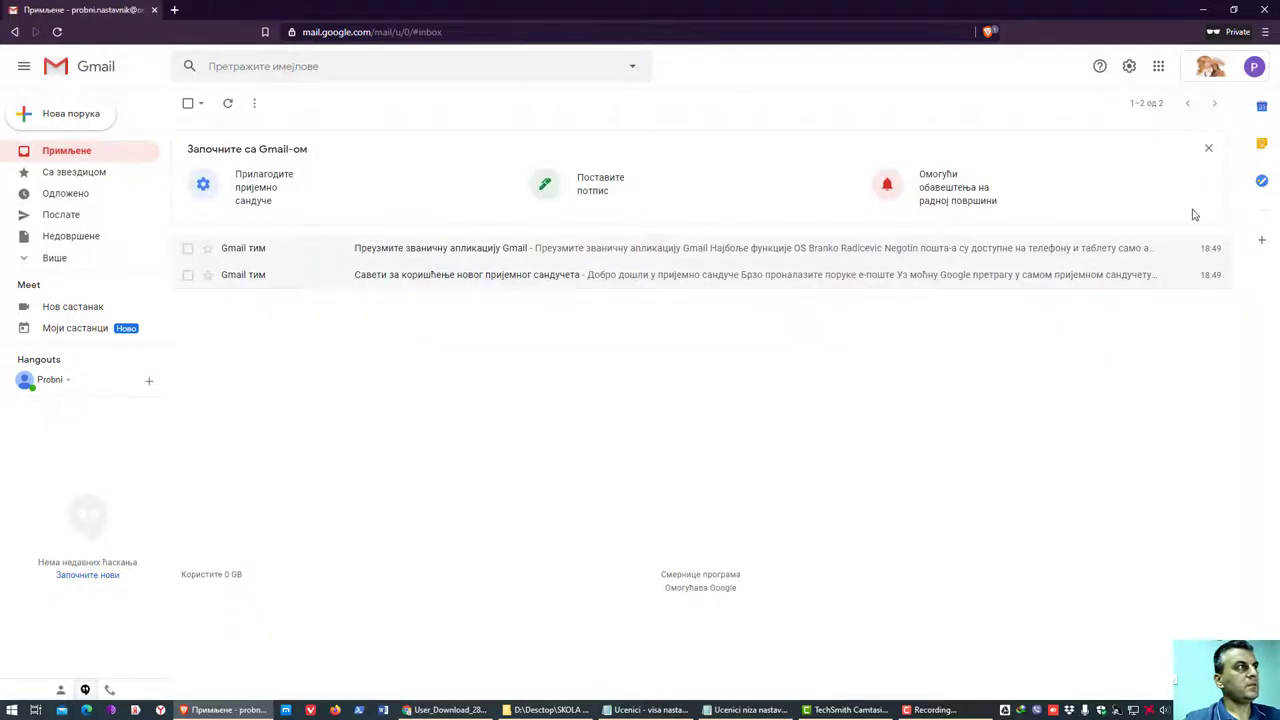
# - Dismiss the getting-started banner and open the Google apps list
pyautogui.click(1207, 149)
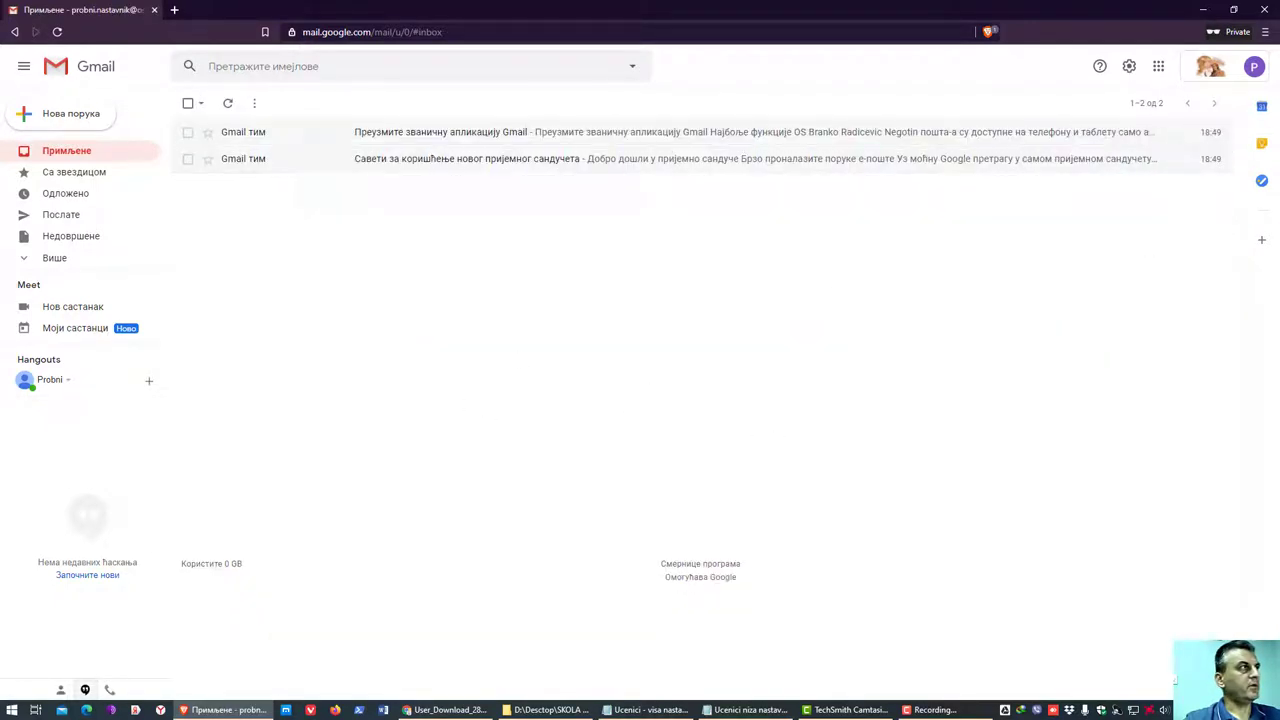
pyautogui.click(1158, 66)
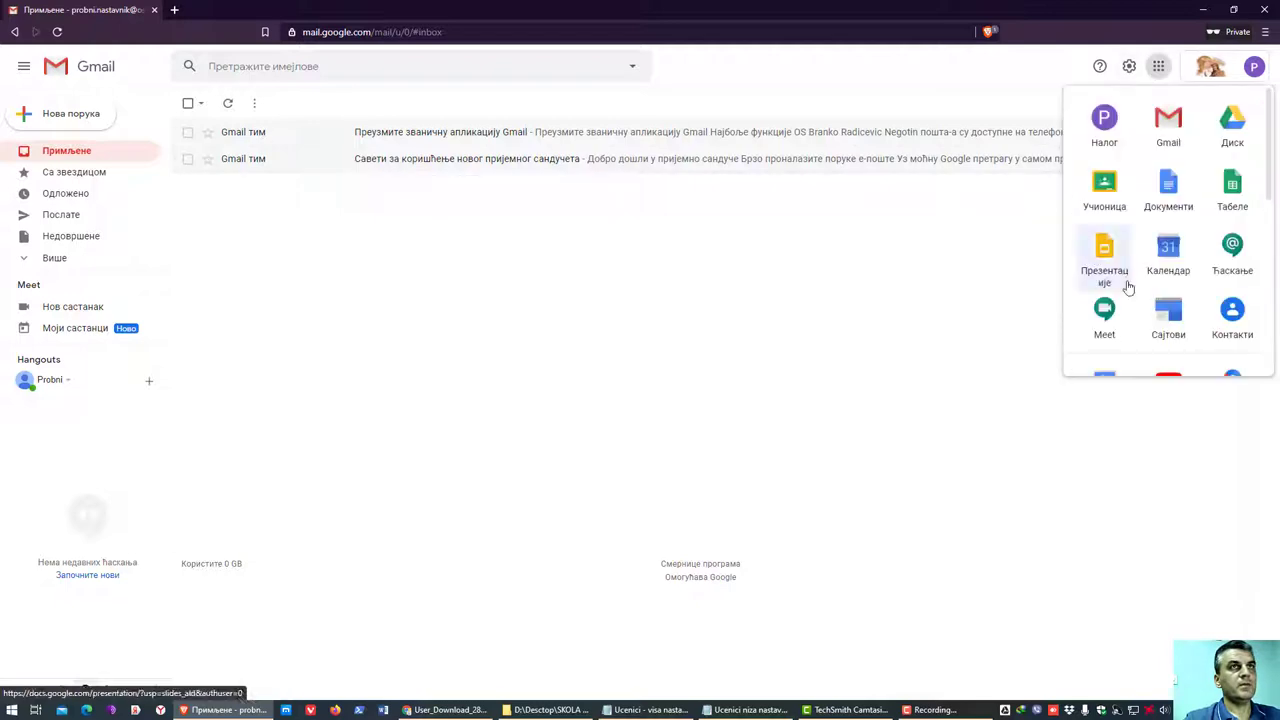
pyautogui.scroll(-5, 1206, 300)
pyautogui.scroll(5, 1206, 306)
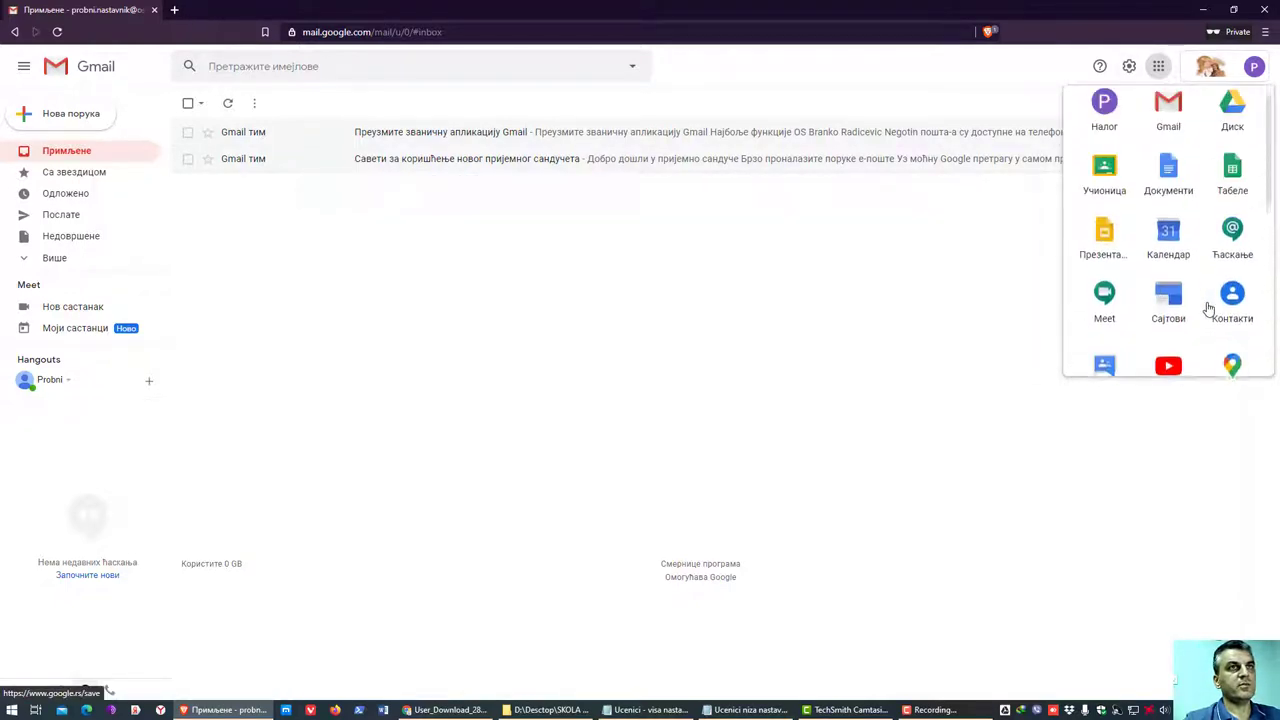
pyautogui.scroll(1, 1208, 308)
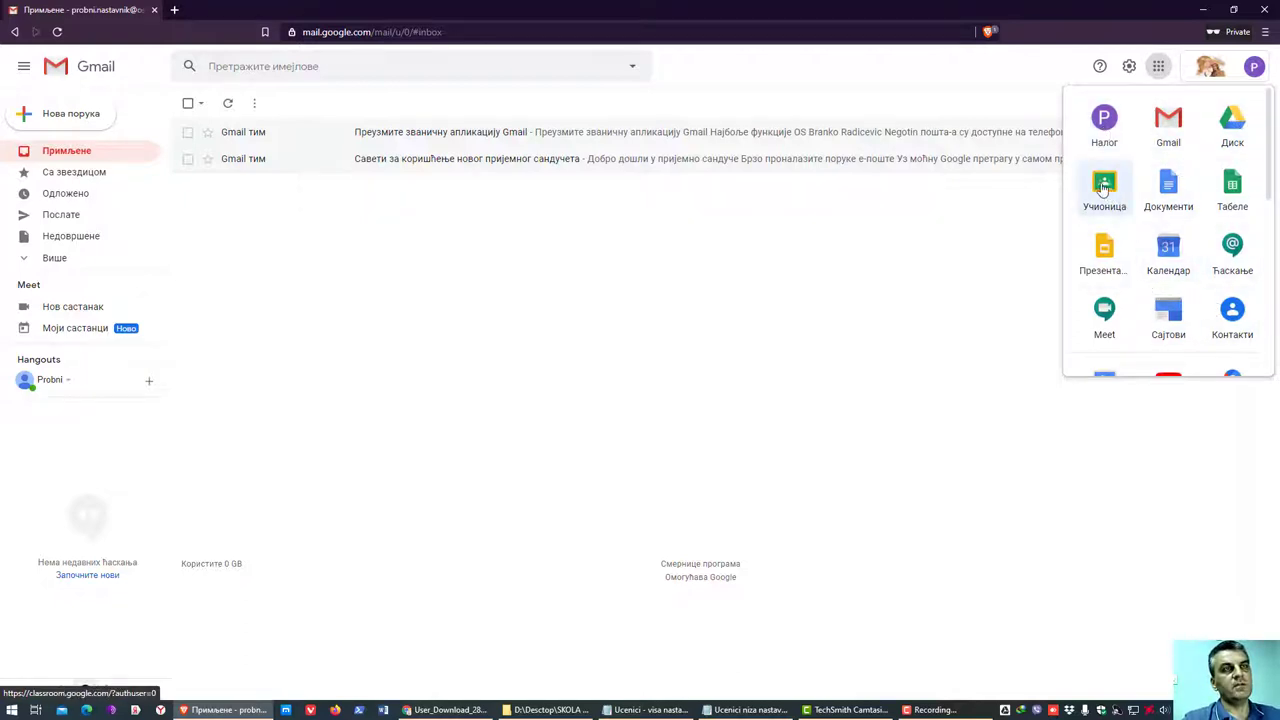
pyautogui.click(1158, 66)
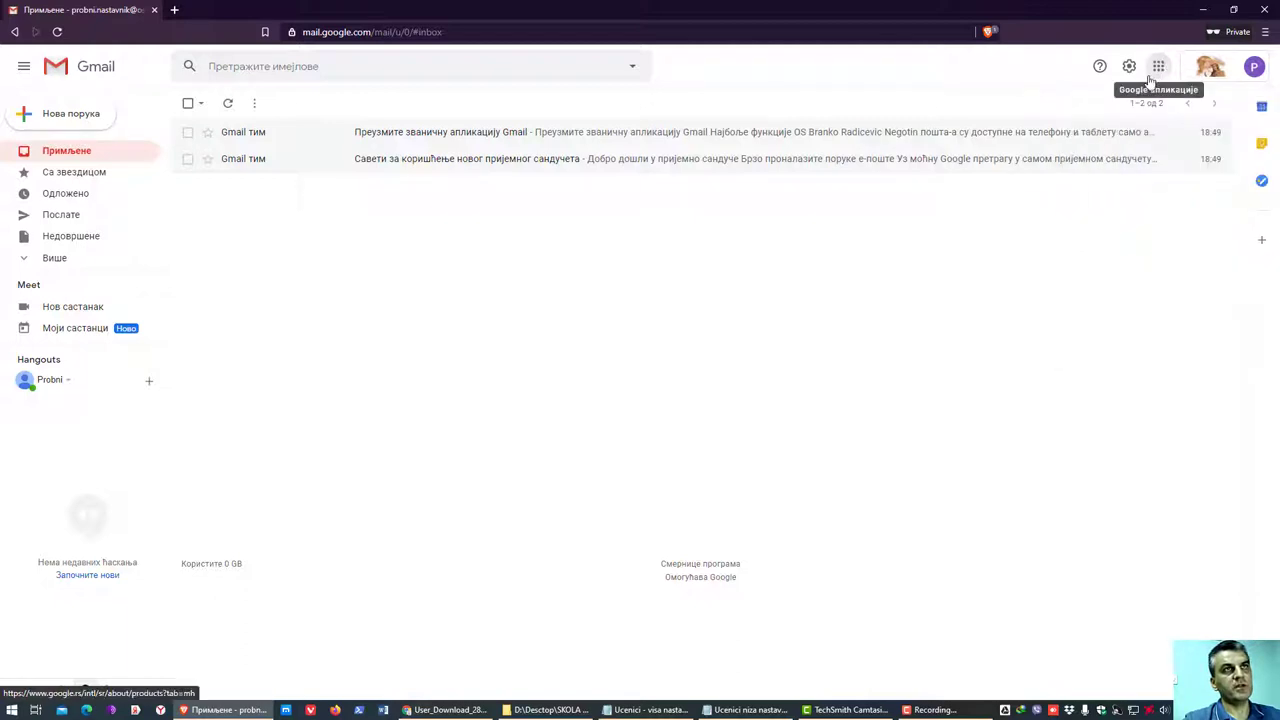
pyautogui.click(1156, 72)
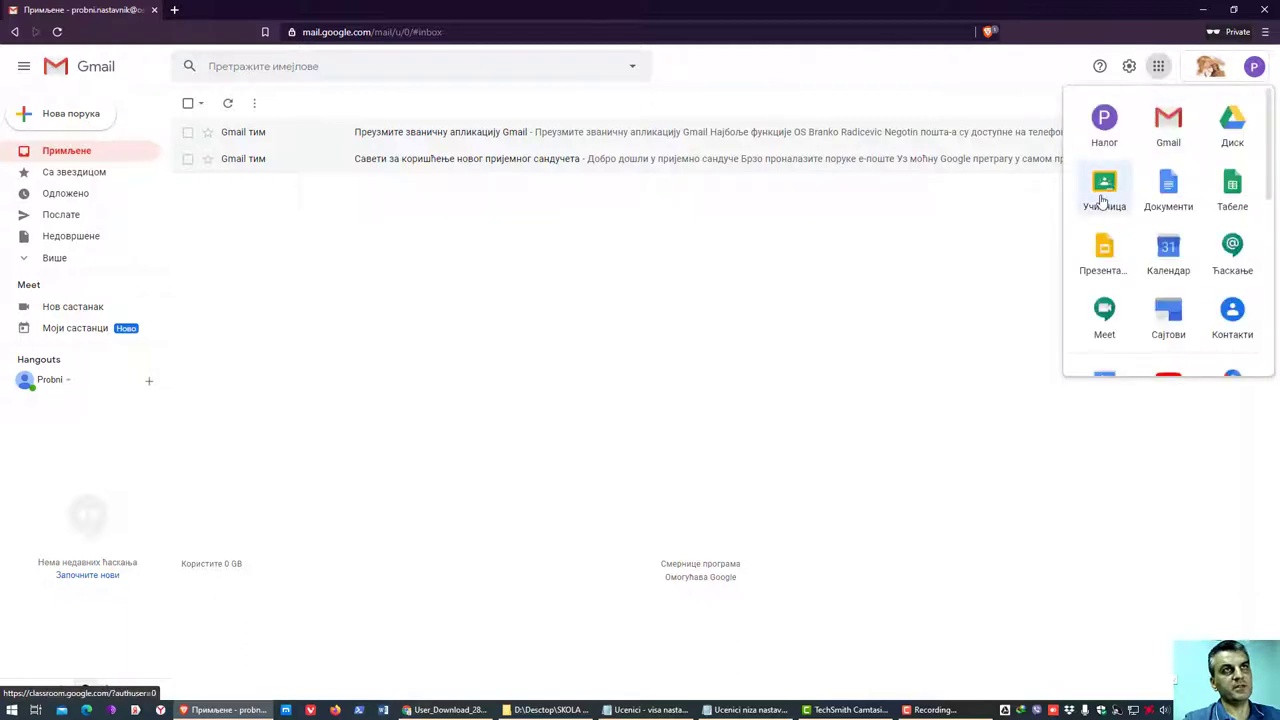
# - Open Classroom from the apps grid with the test teacher account as Teacher
pyautogui.click(1102, 200)
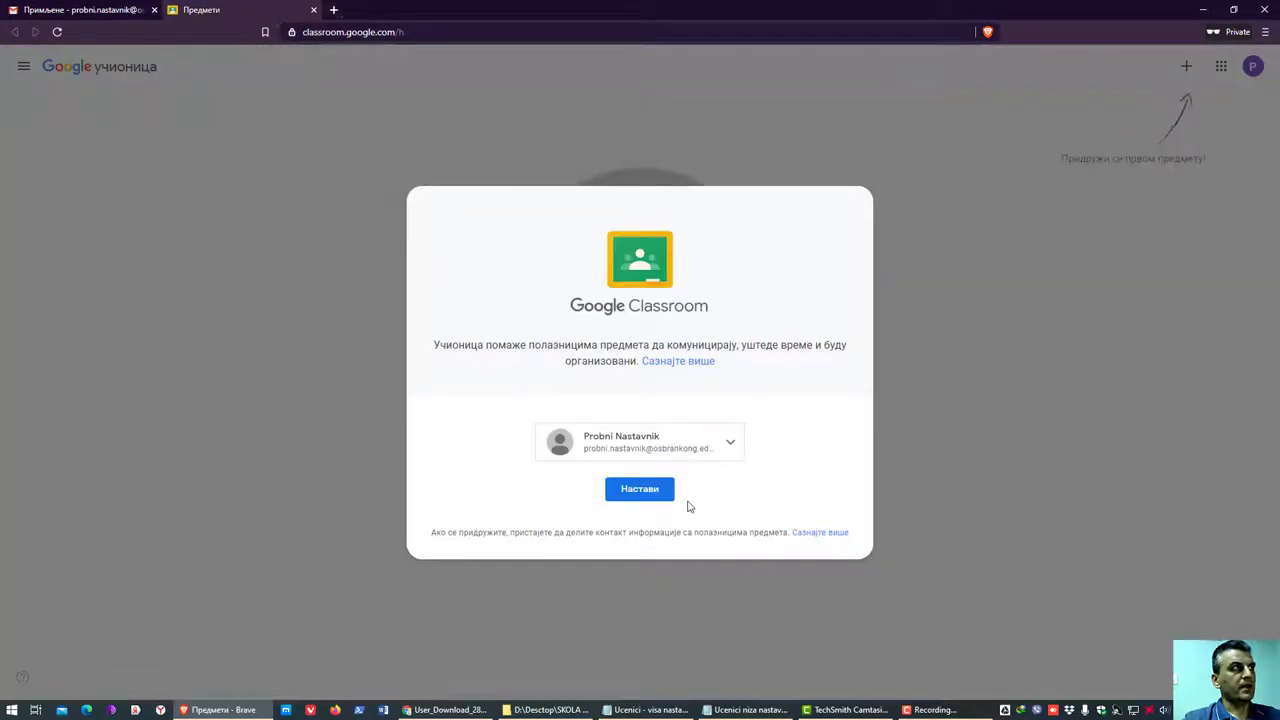
pyautogui.click(731, 446)
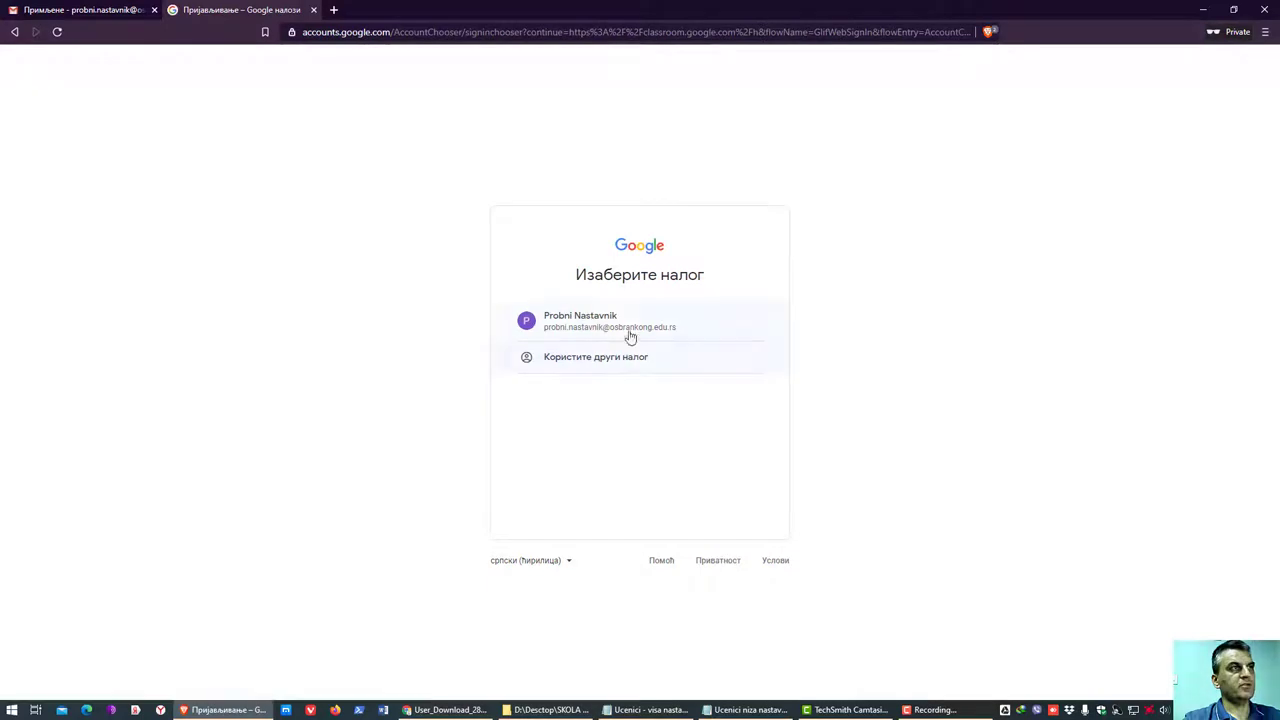
pyautogui.click(634, 331)
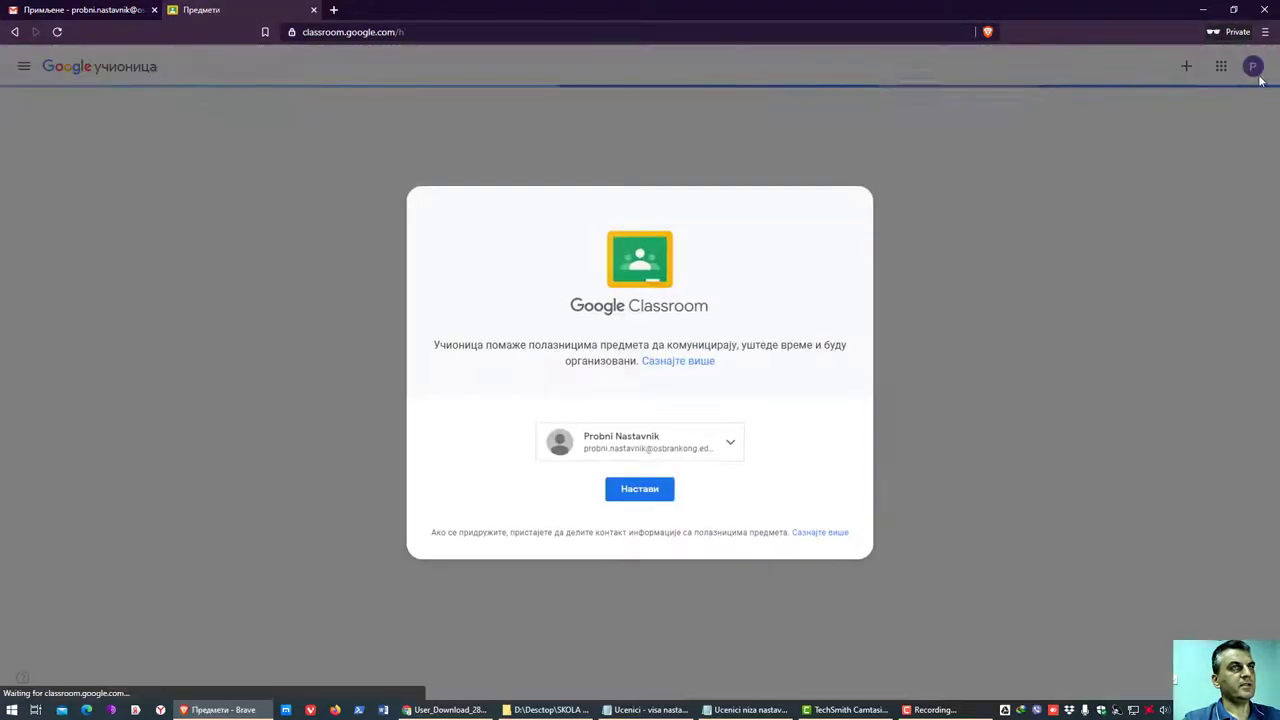
pyautogui.click(634, 495)
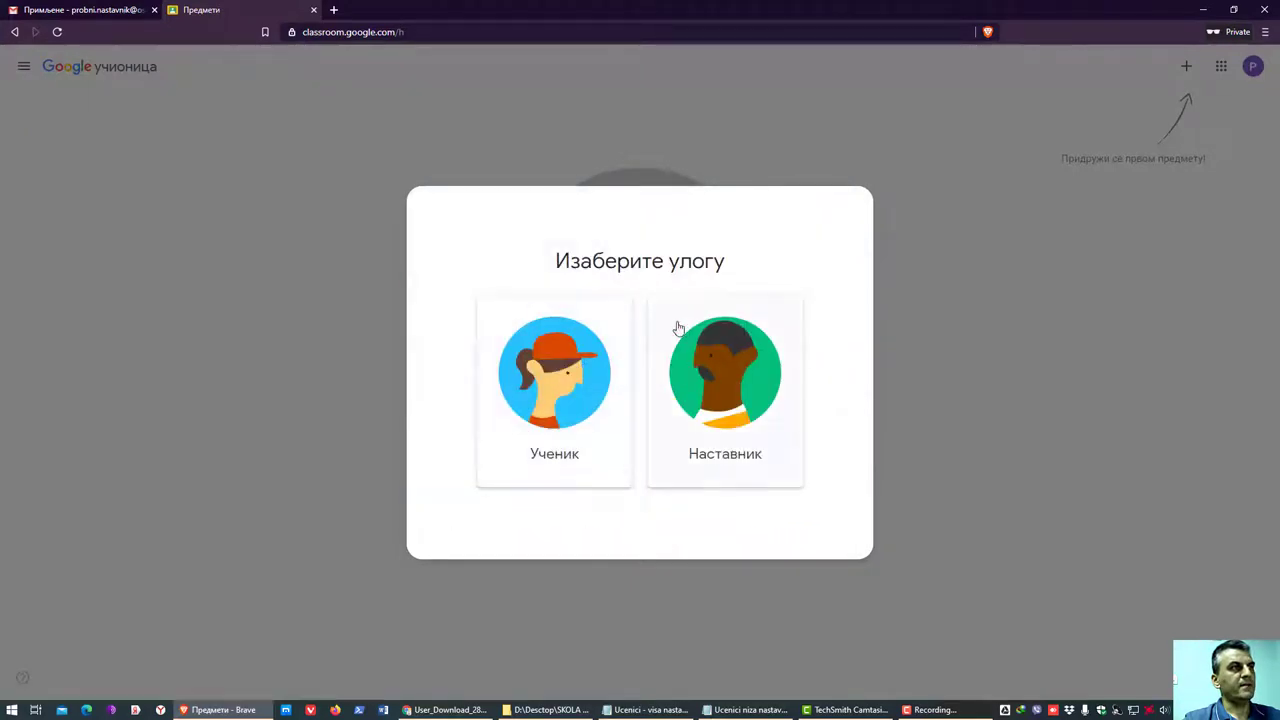
pyautogui.click(745, 412)
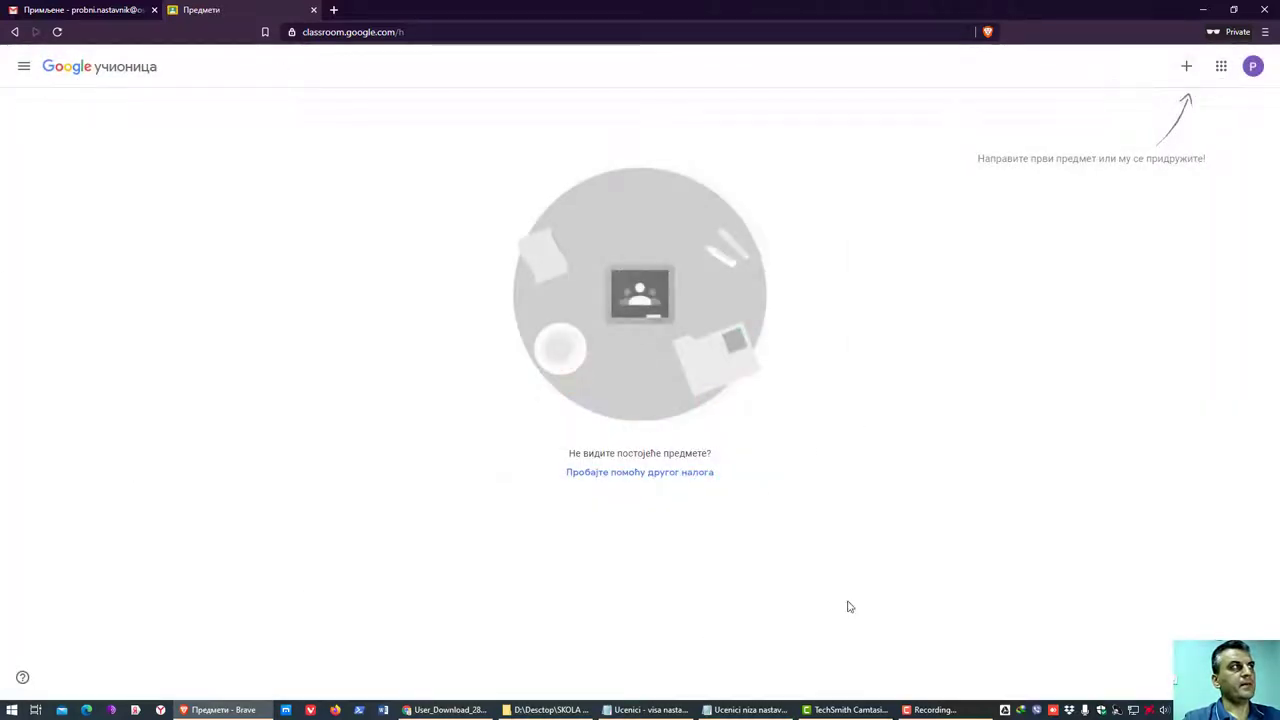
# - Create a class, correcting its name in Cyrillic to 'Математика - V1'
pyautogui.click(1187, 68)
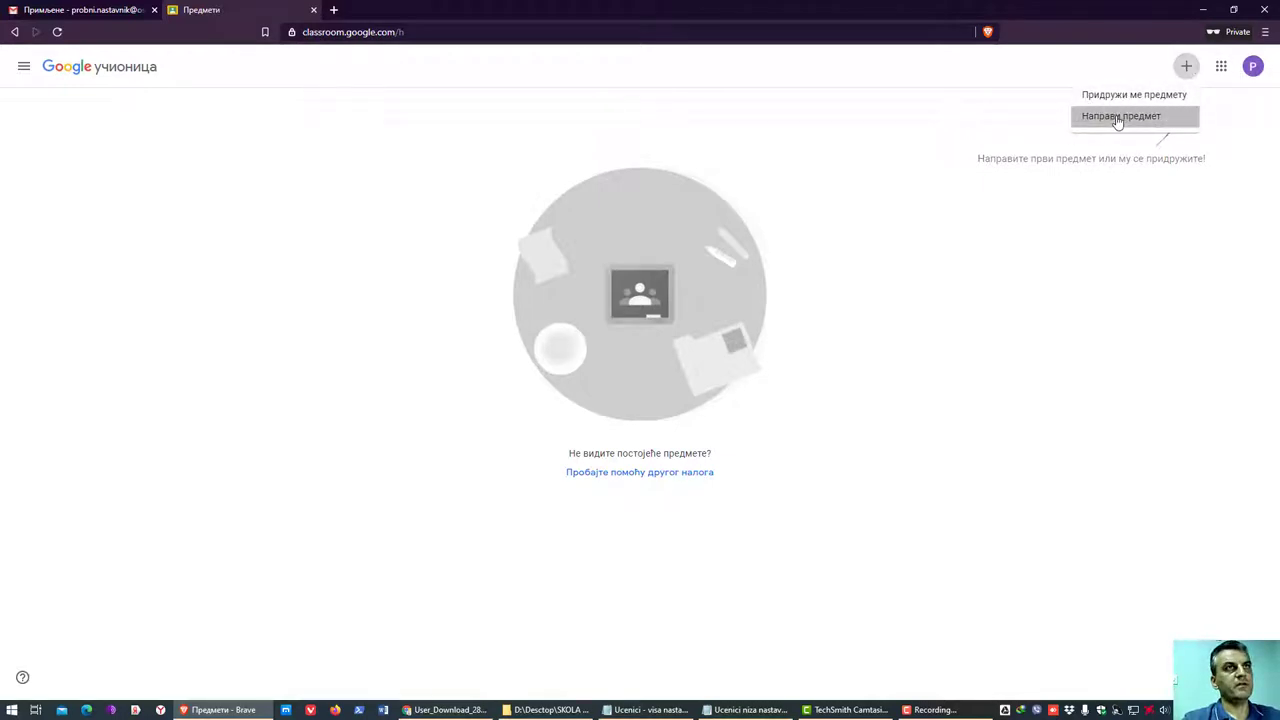
pyautogui.click(1118, 118)
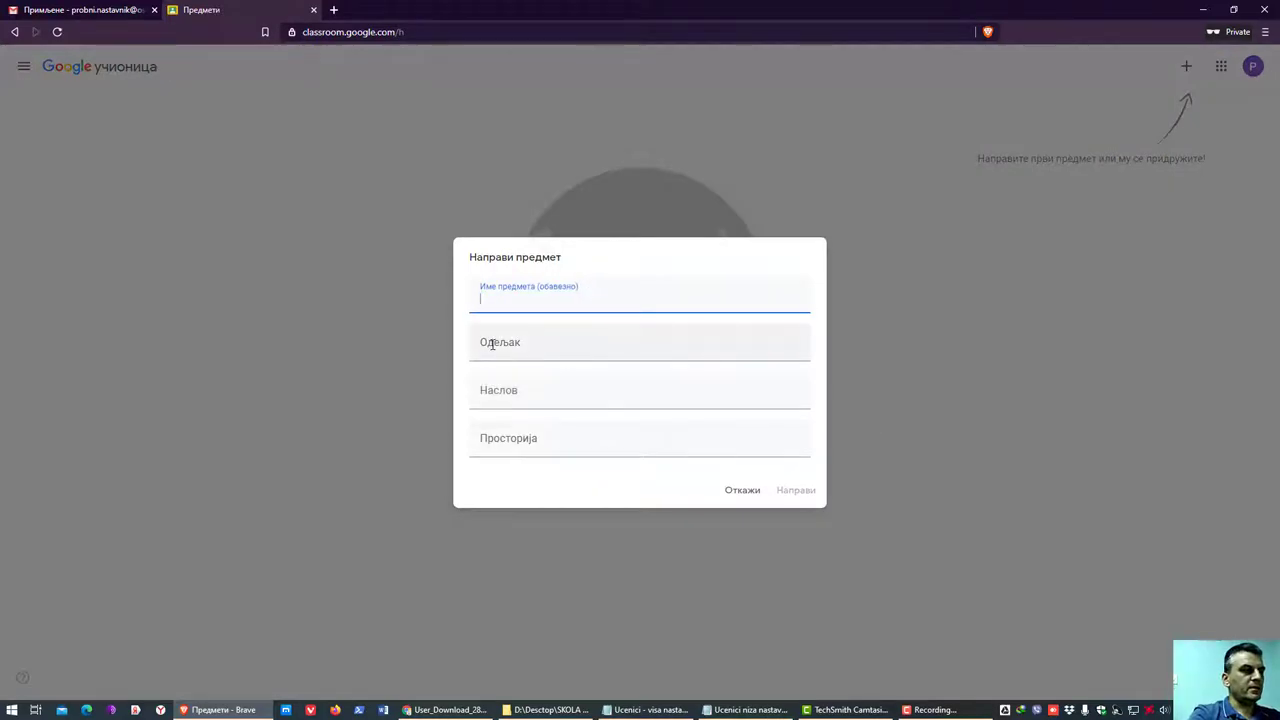
pyautogui.write('Ма')
pyautogui.write('temat')
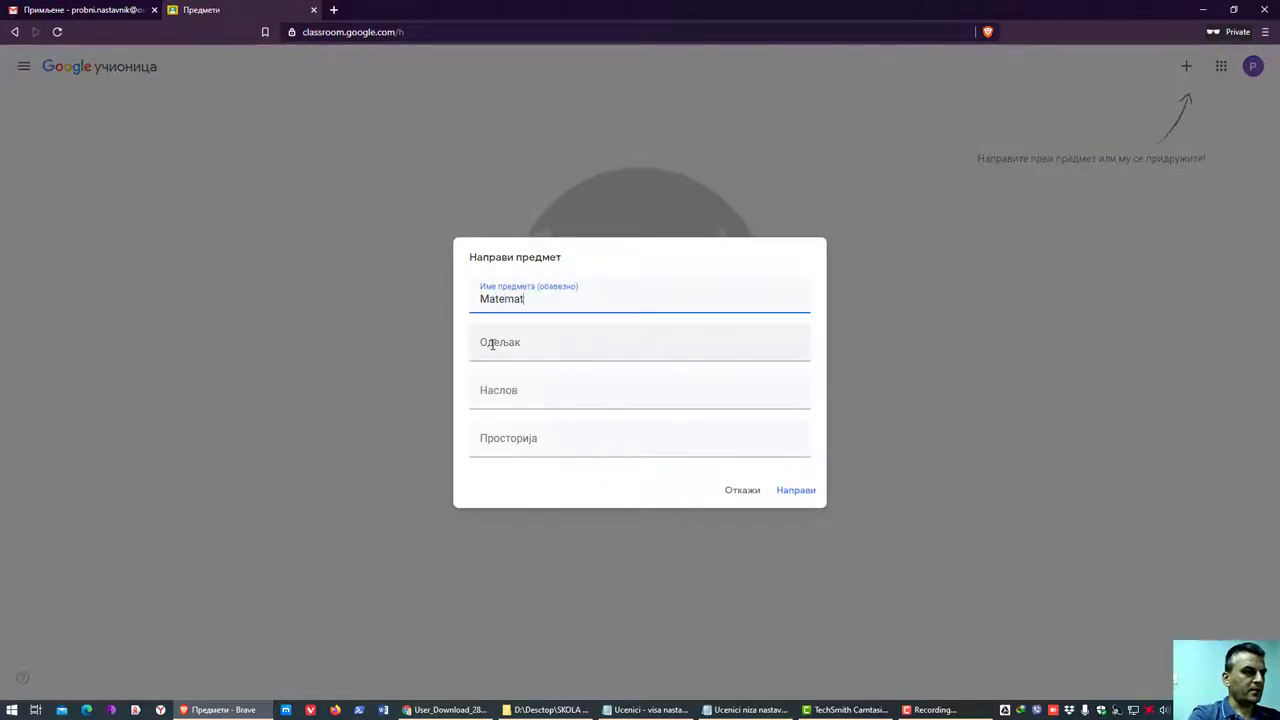
pyautogui.write('ika - V razred')
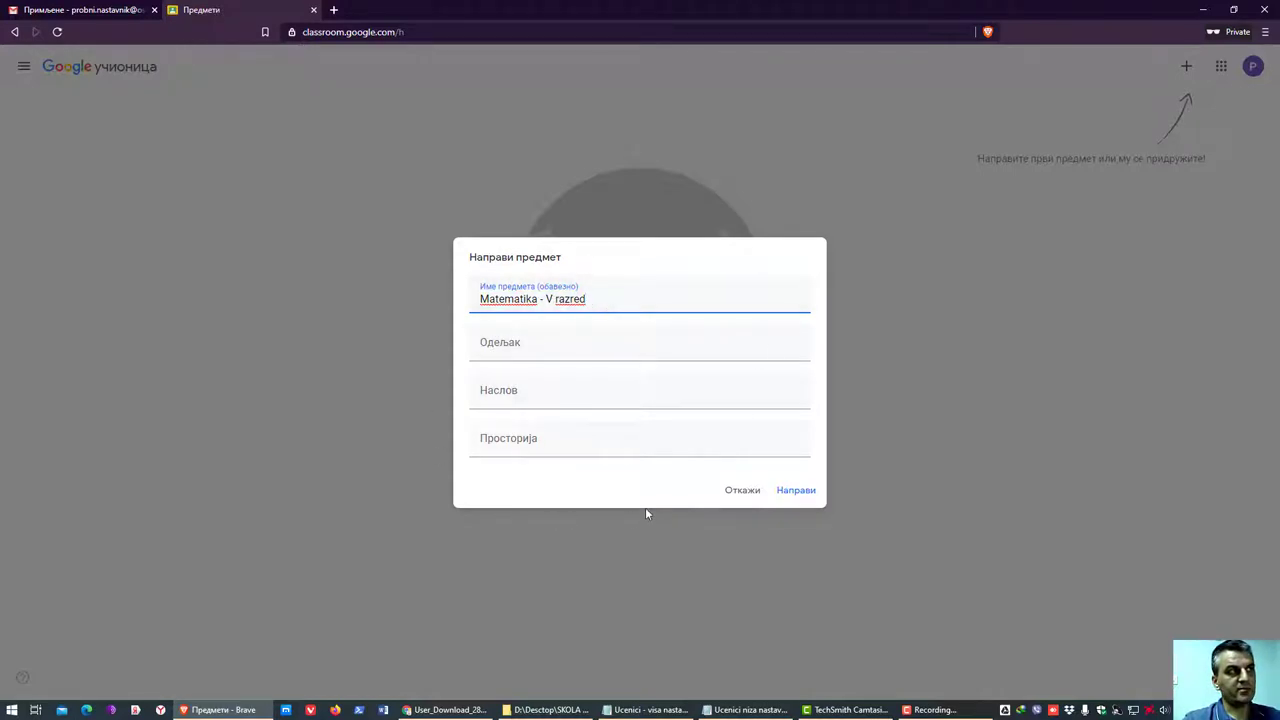
pyautogui.write('1')
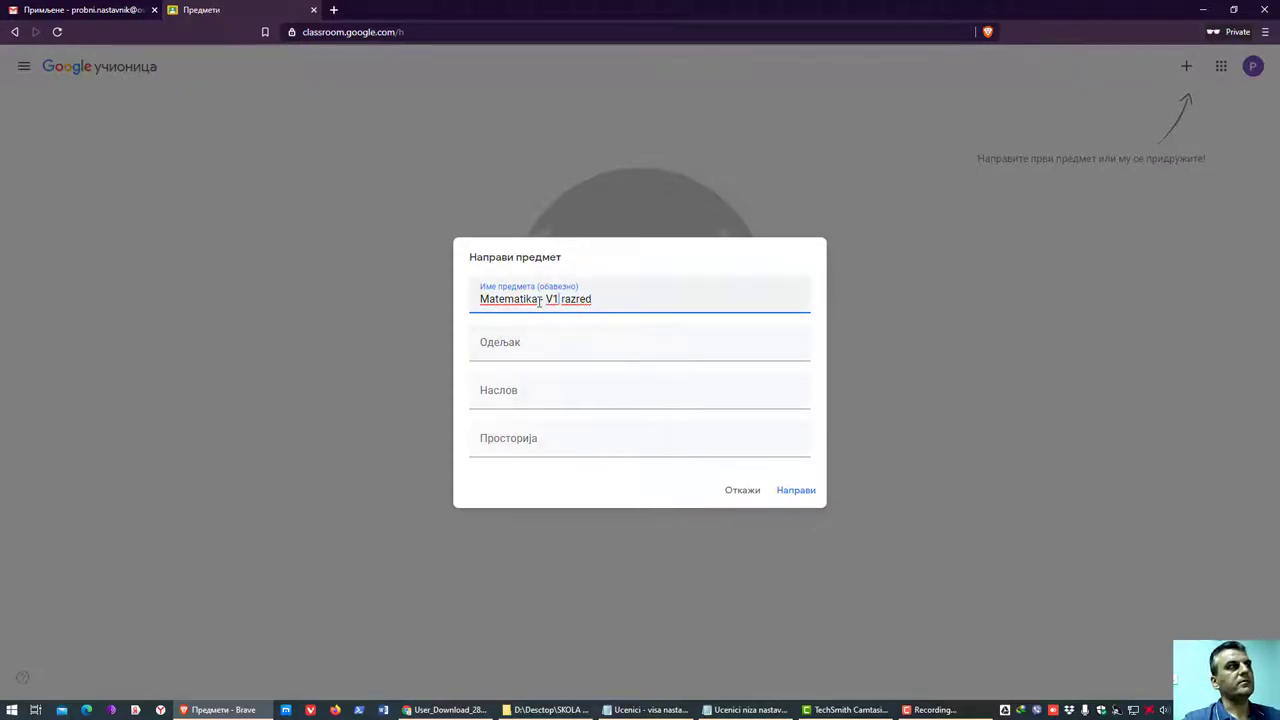
pyautogui.moveTo(540, 300); pyautogui.dragTo(365, 314)
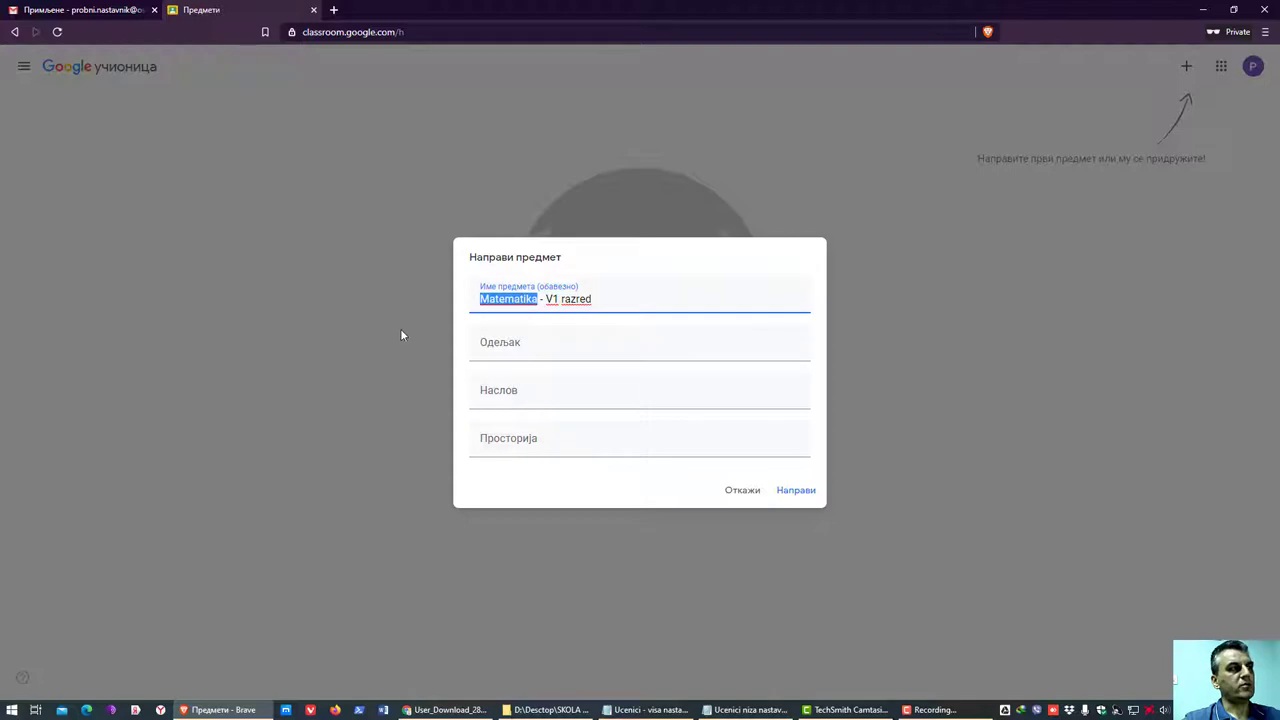
pyautogui.press('super+space')
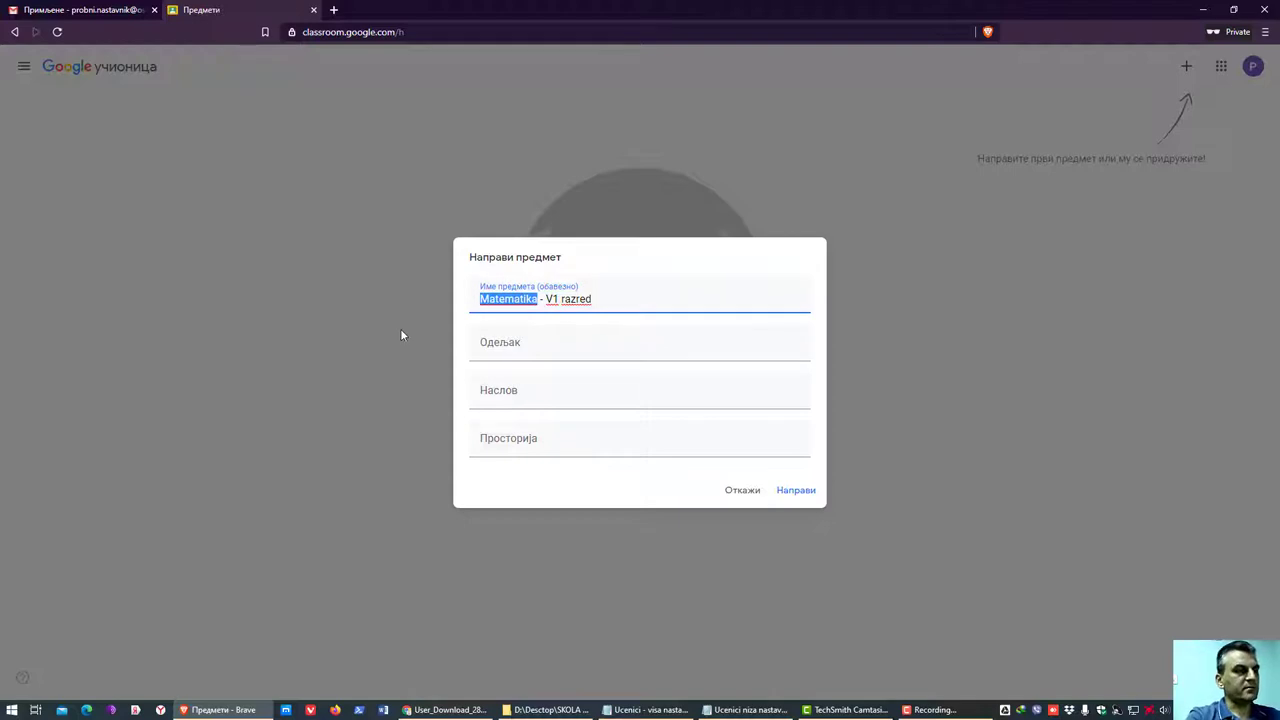
pyautogui.write('Математика')
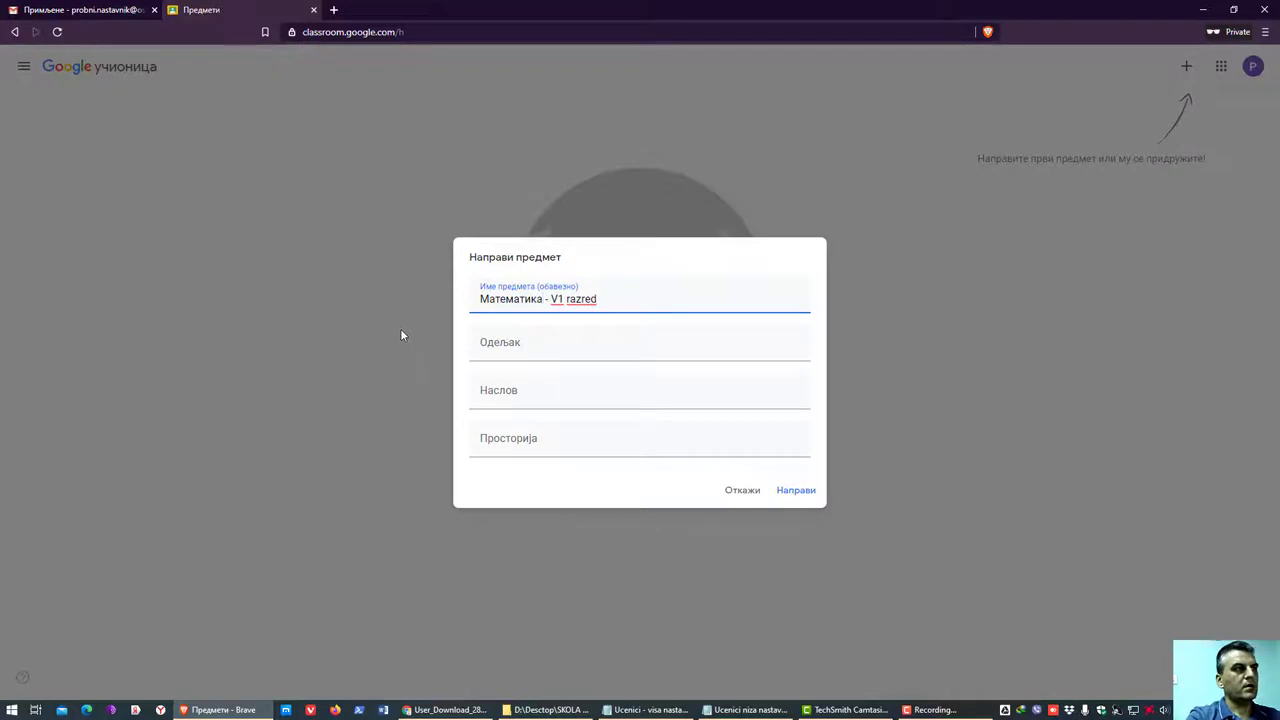
pyautogui.moveTo(601, 302); pyautogui.dragTo(567, 302)
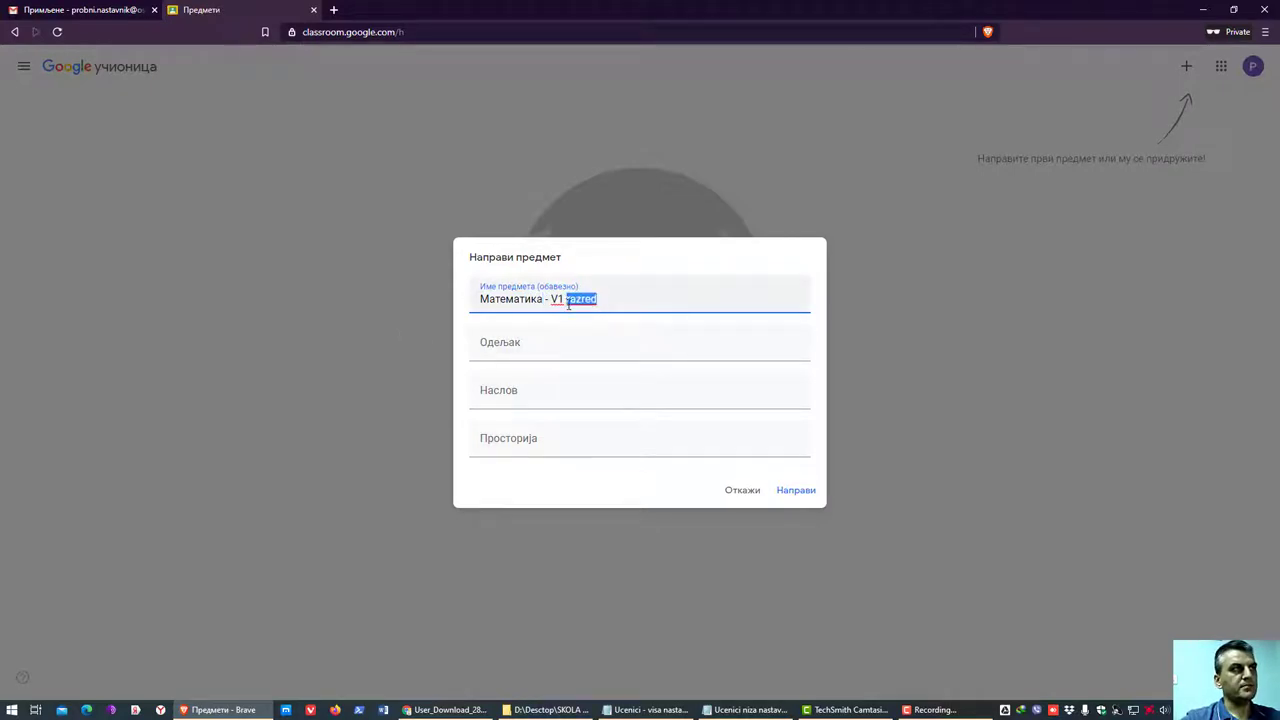
pyautogui.press('BackSpace')
pyautogui.click(806, 489)
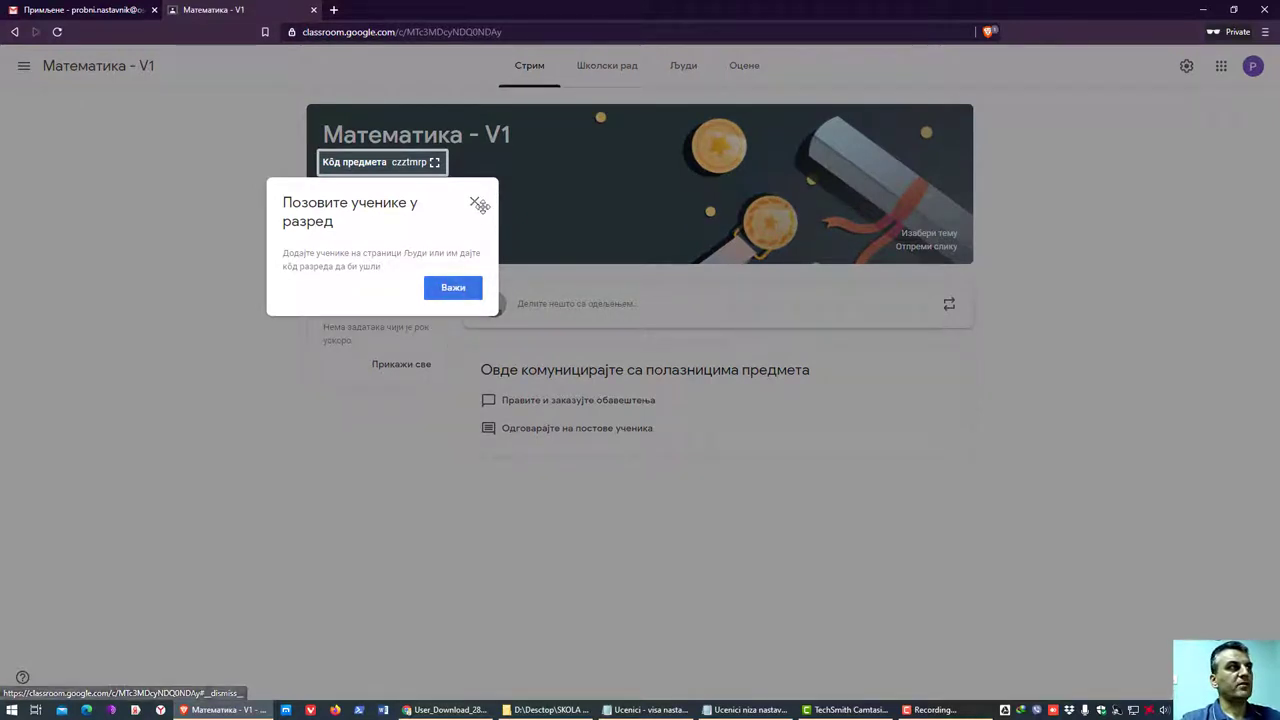
# - Dismiss the invite tip, view the enlarged class code, and start adding a Meet link
pyautogui.click(453, 289)
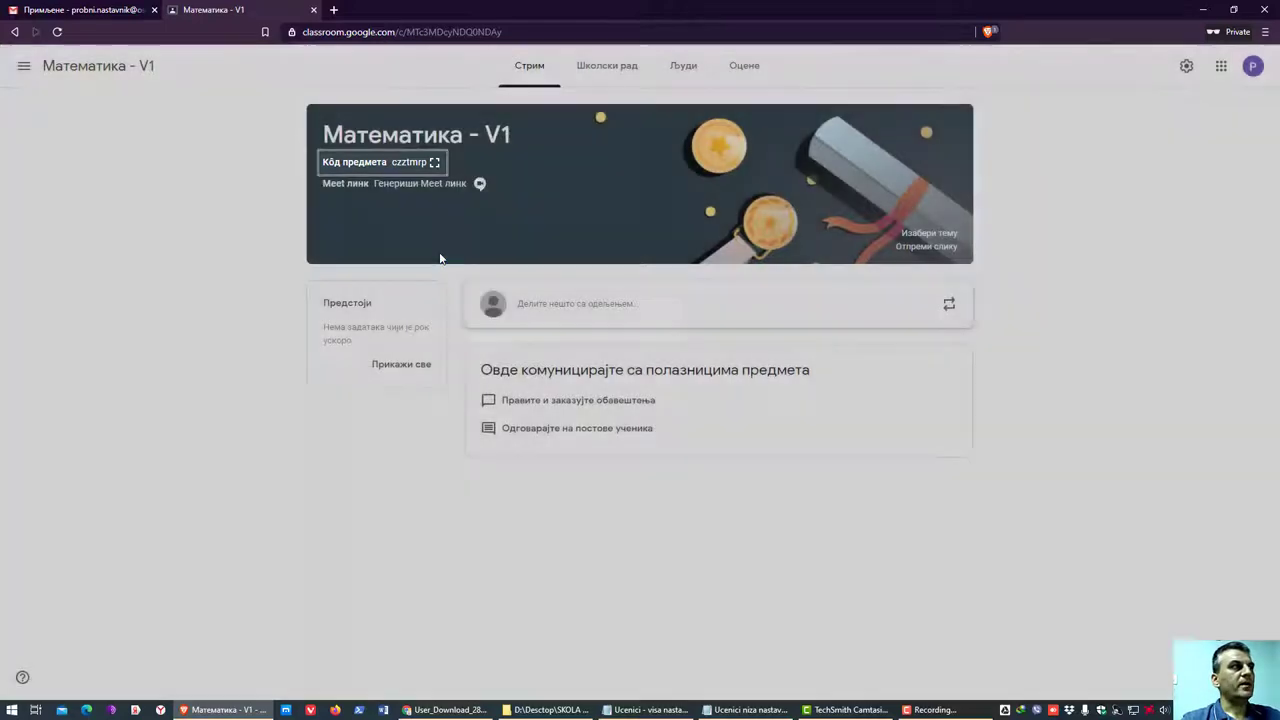
pyautogui.click(437, 166)
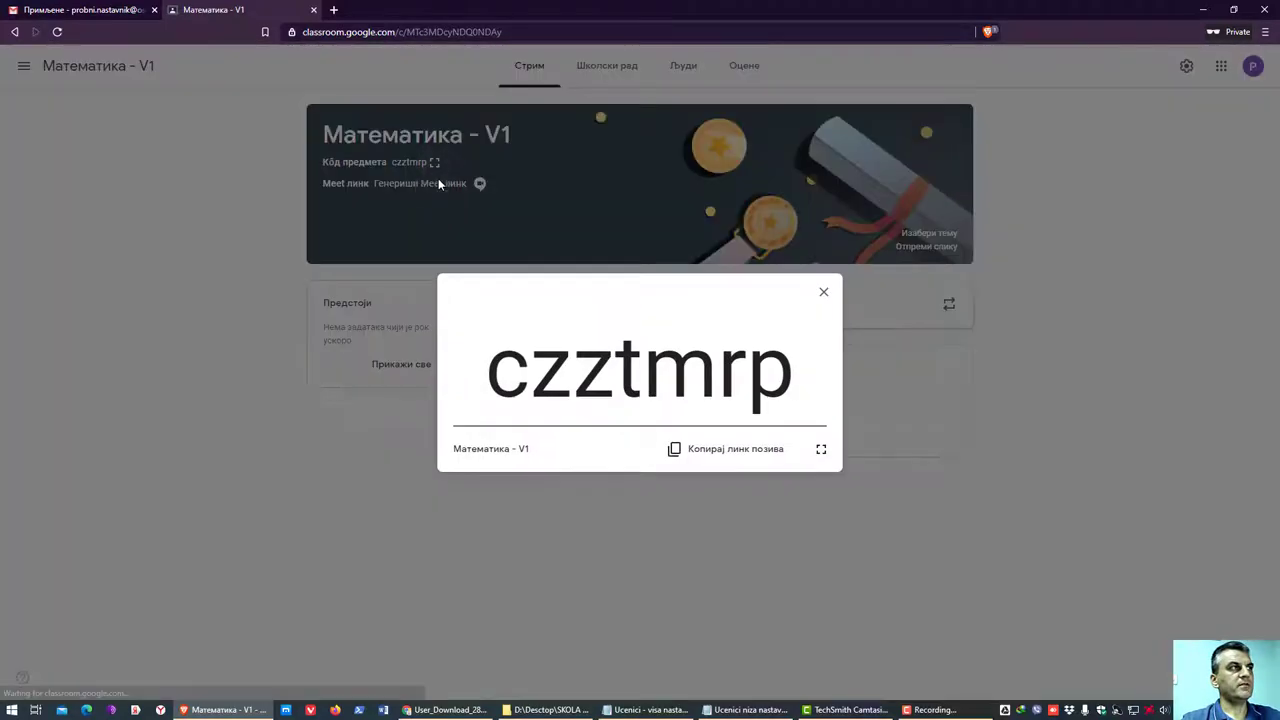
pyautogui.click(823, 291)
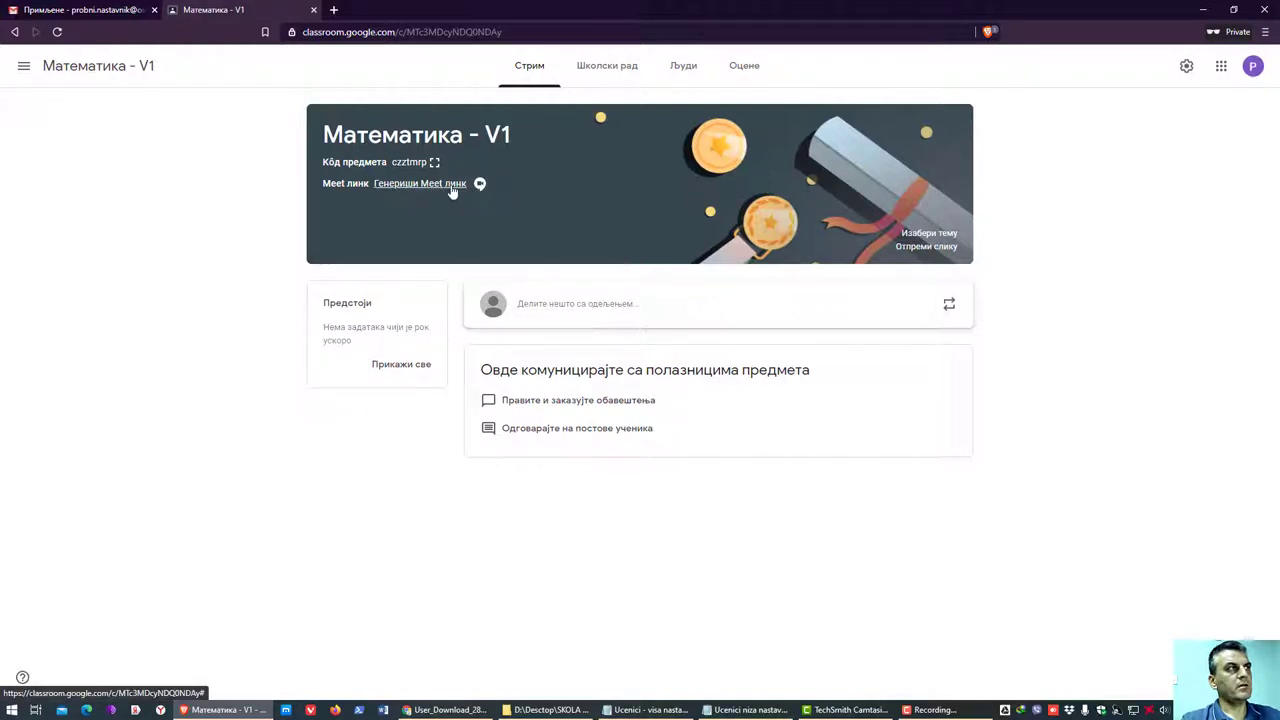
pyautogui.click(450, 185)
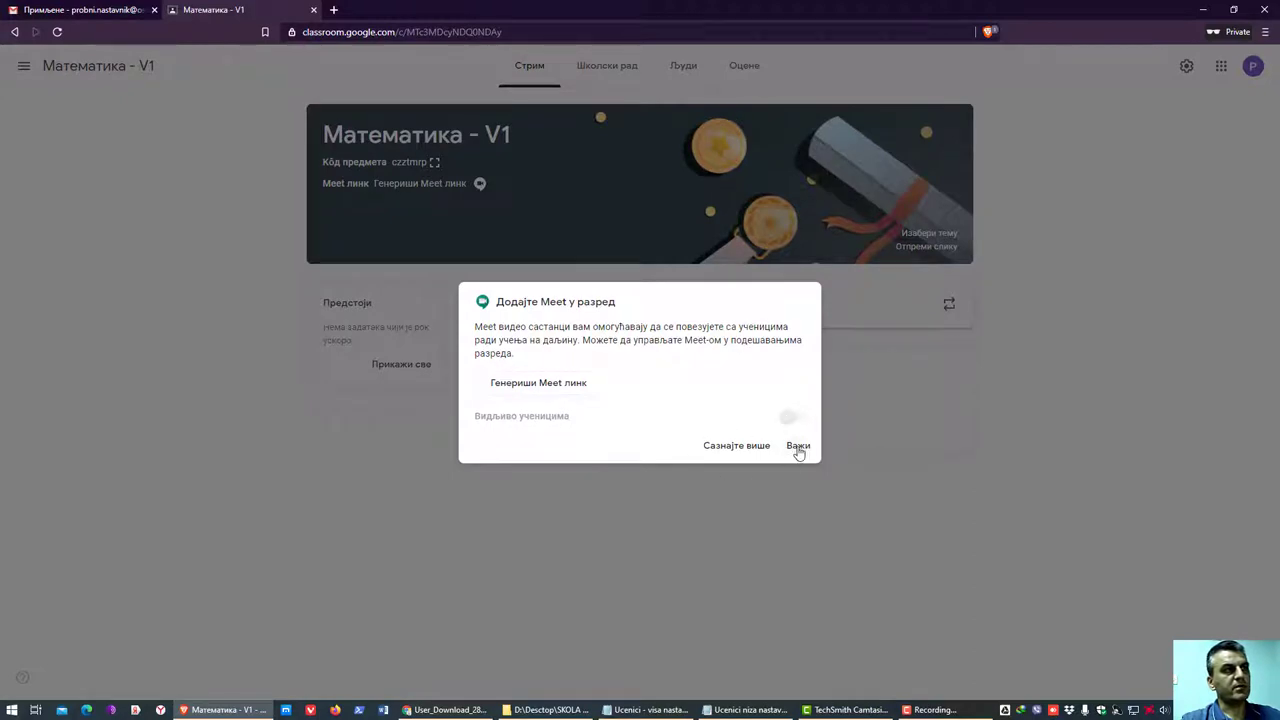
# - Generate and save a Meet link visible to students, then view the class's People list
pyautogui.click(799, 451)
pyautogui.click(540, 387)
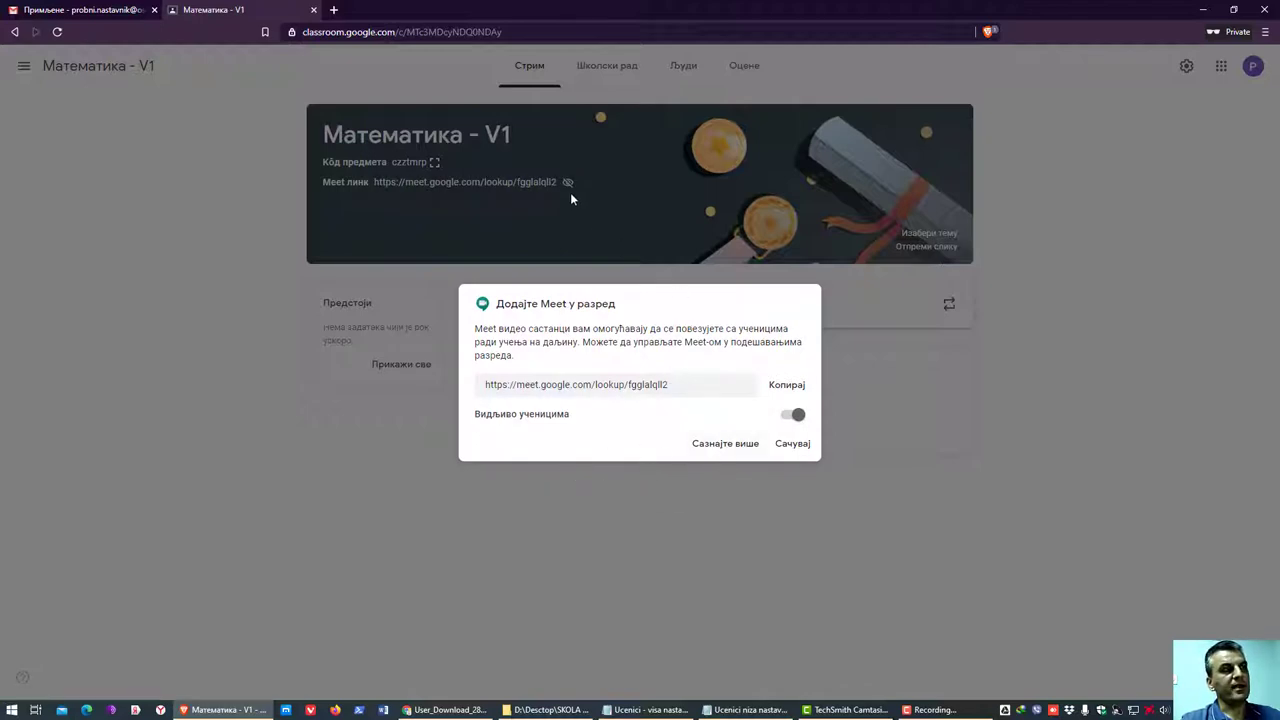
pyautogui.click(793, 444)
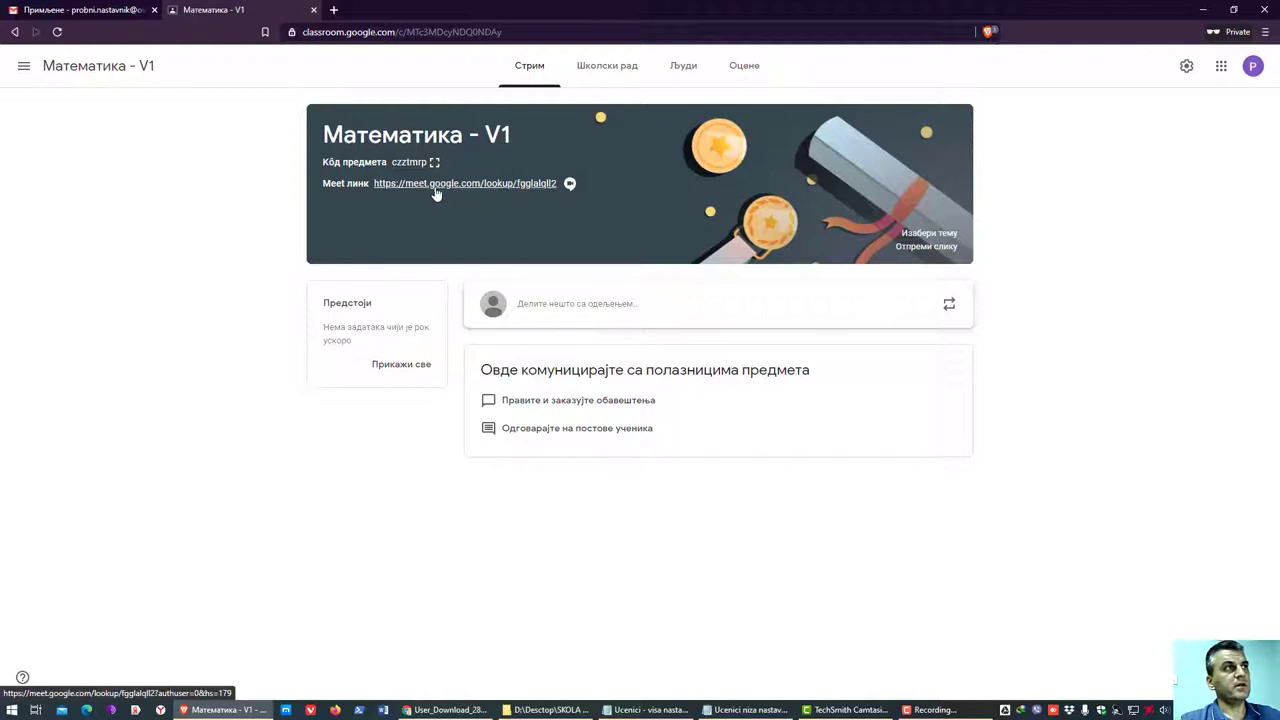
pyautogui.click(685, 72)
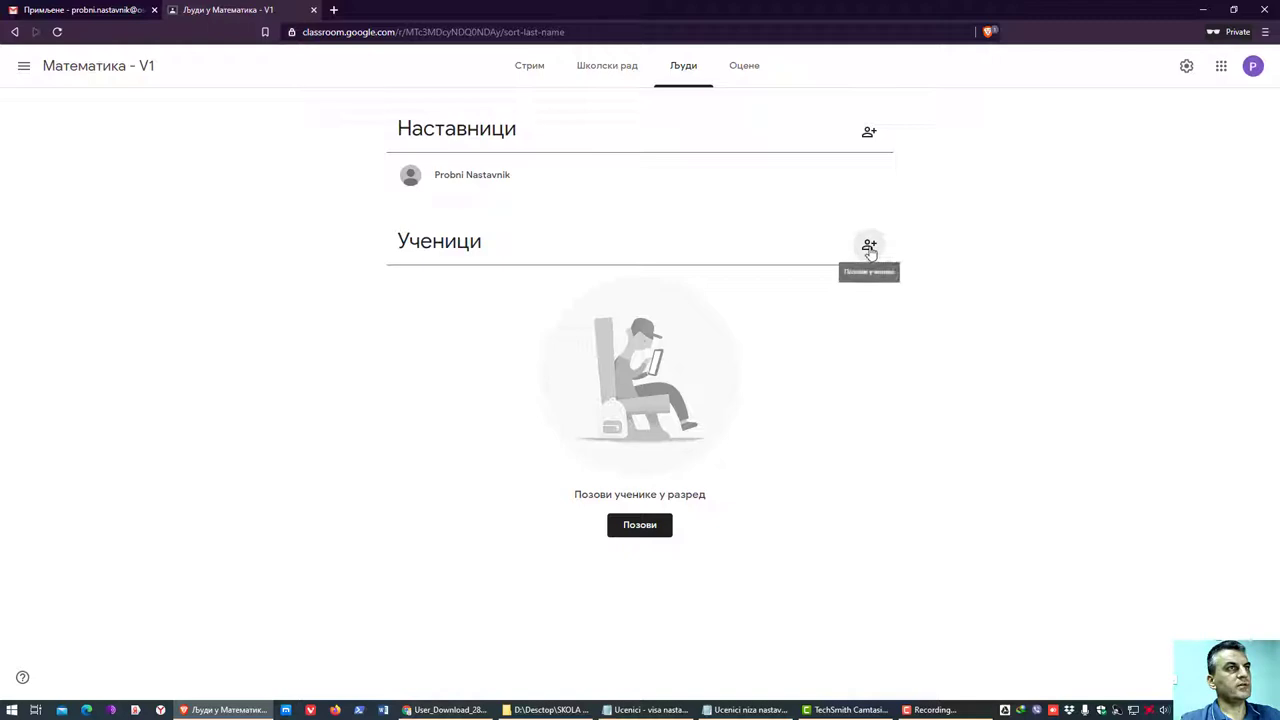
# - Cancel the student invite form and bring up Ucenici - visa nastava 2020-2021.txt in Notepad
pyautogui.click(869, 249)
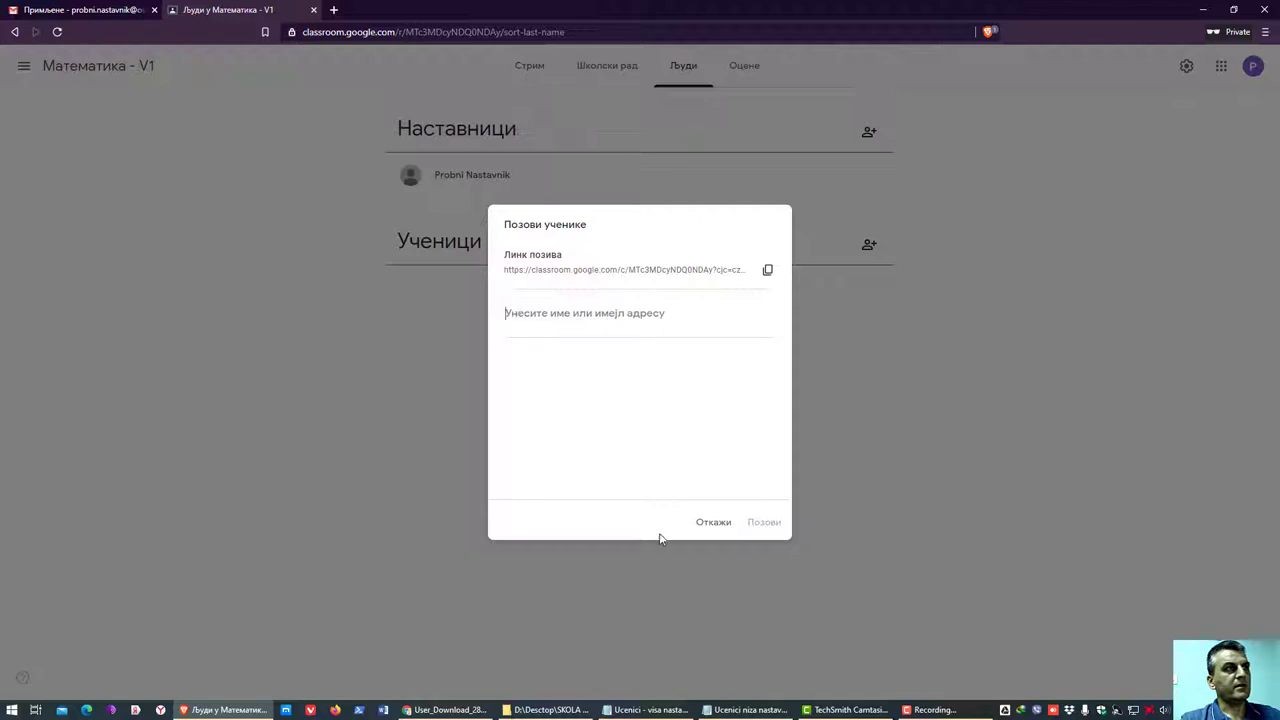
pyautogui.click(718, 528)
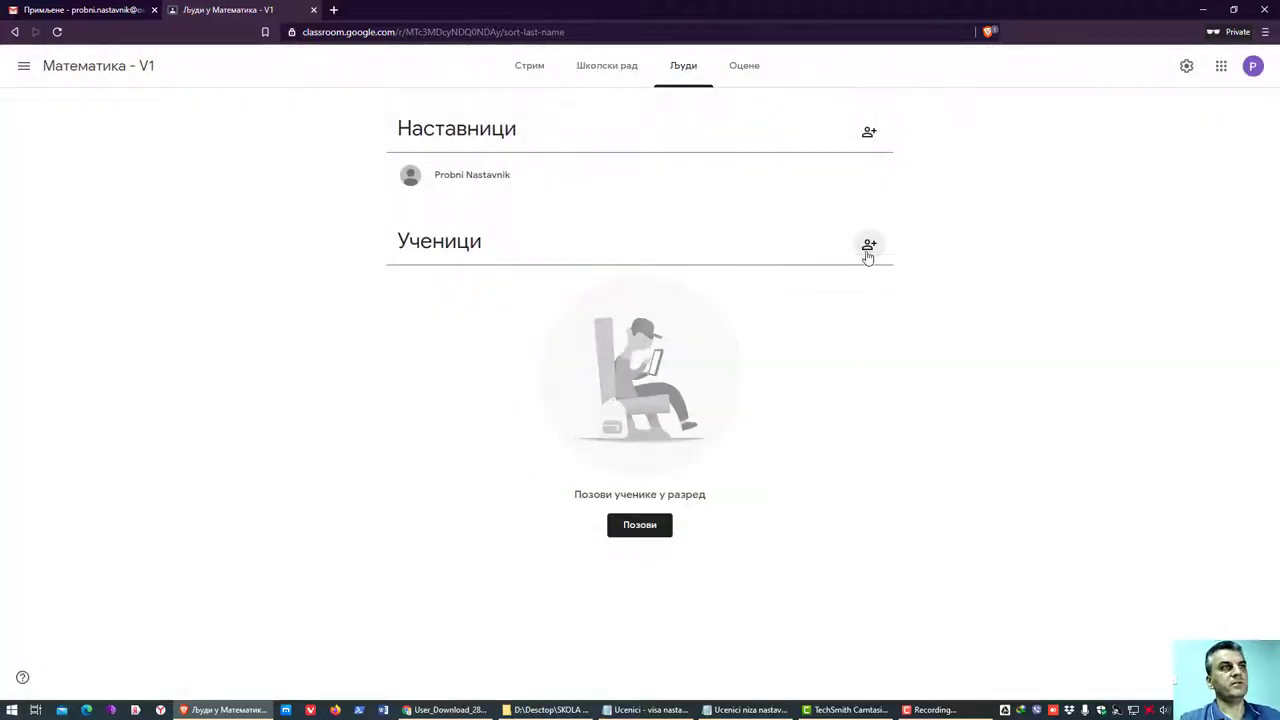
pyautogui.click(648, 709)
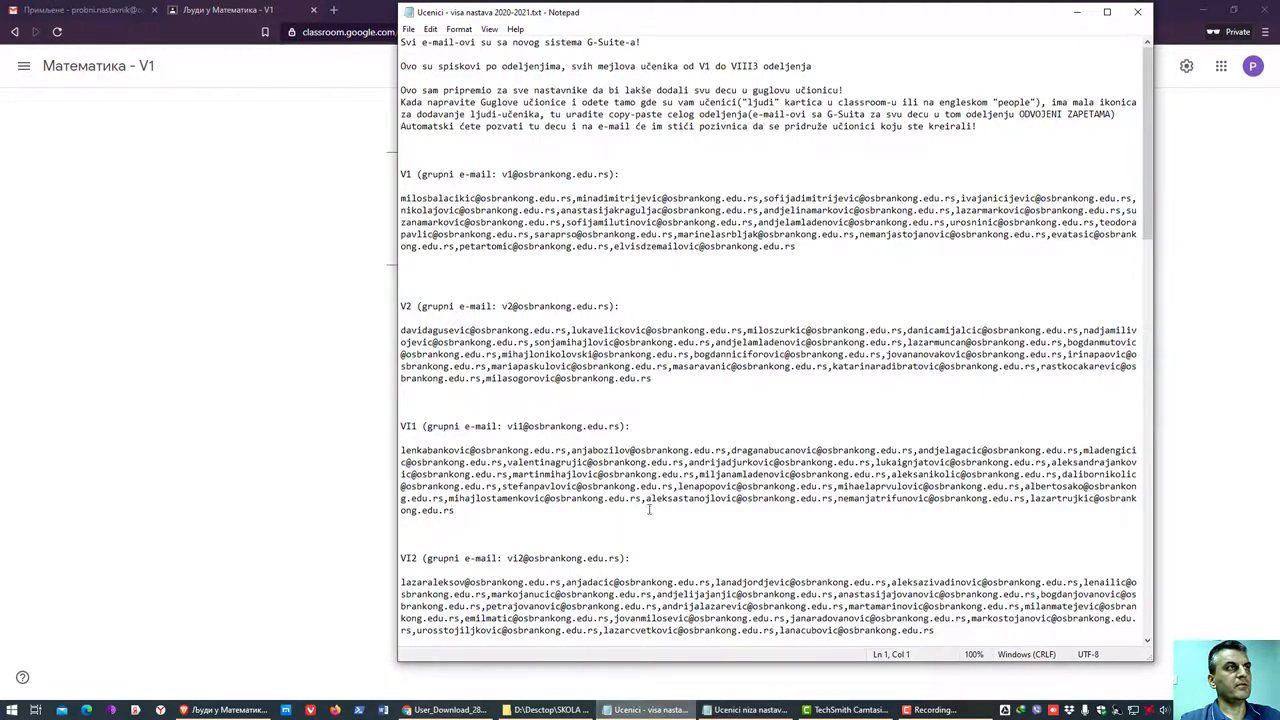
# - Copy the VI1 class's e-mail list from Notepad, then minimize both list files
pyautogui.moveTo(917, 20); pyautogui.dragTo(927, 53)
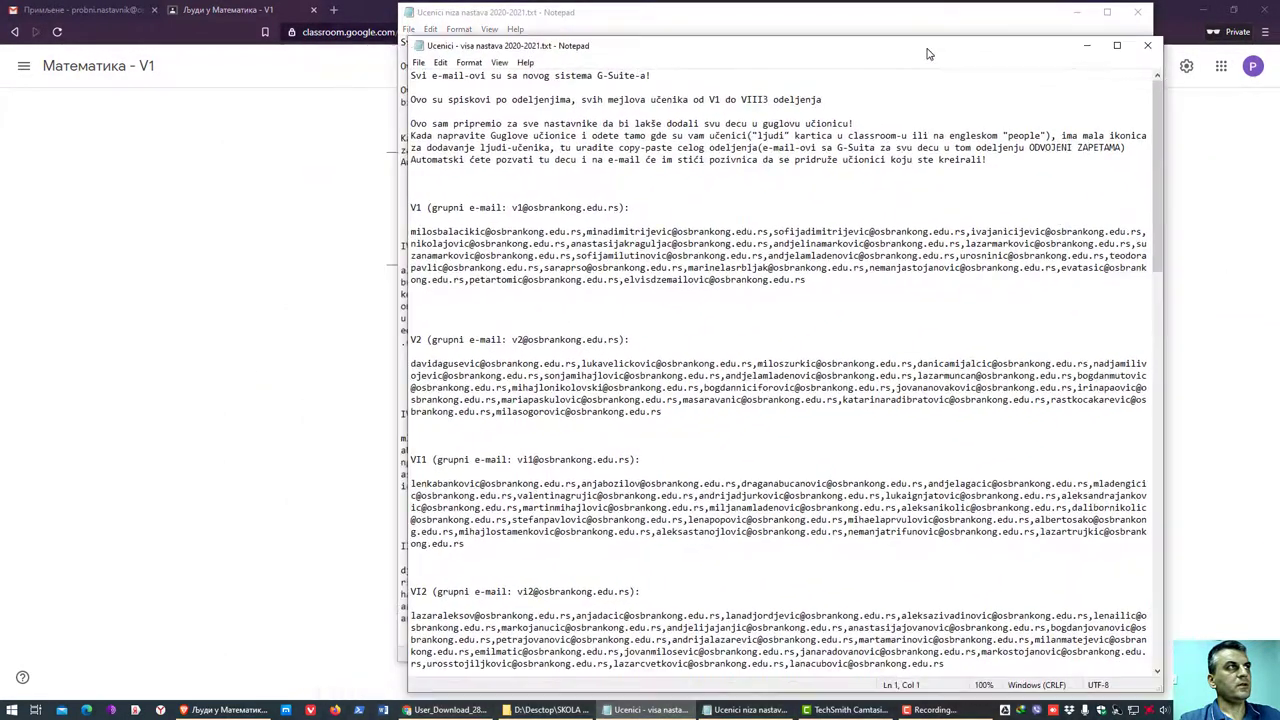
pyautogui.click(1117, 45)
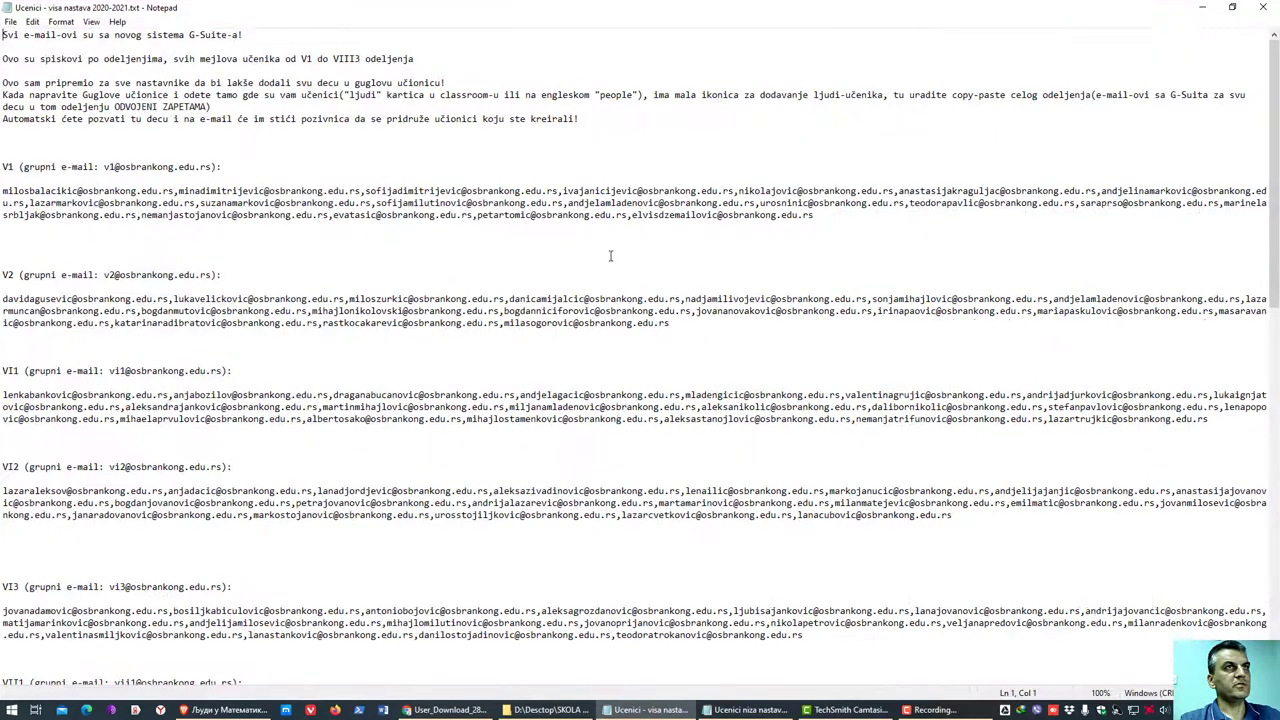
pyautogui.scroll(-20, 494, 453)
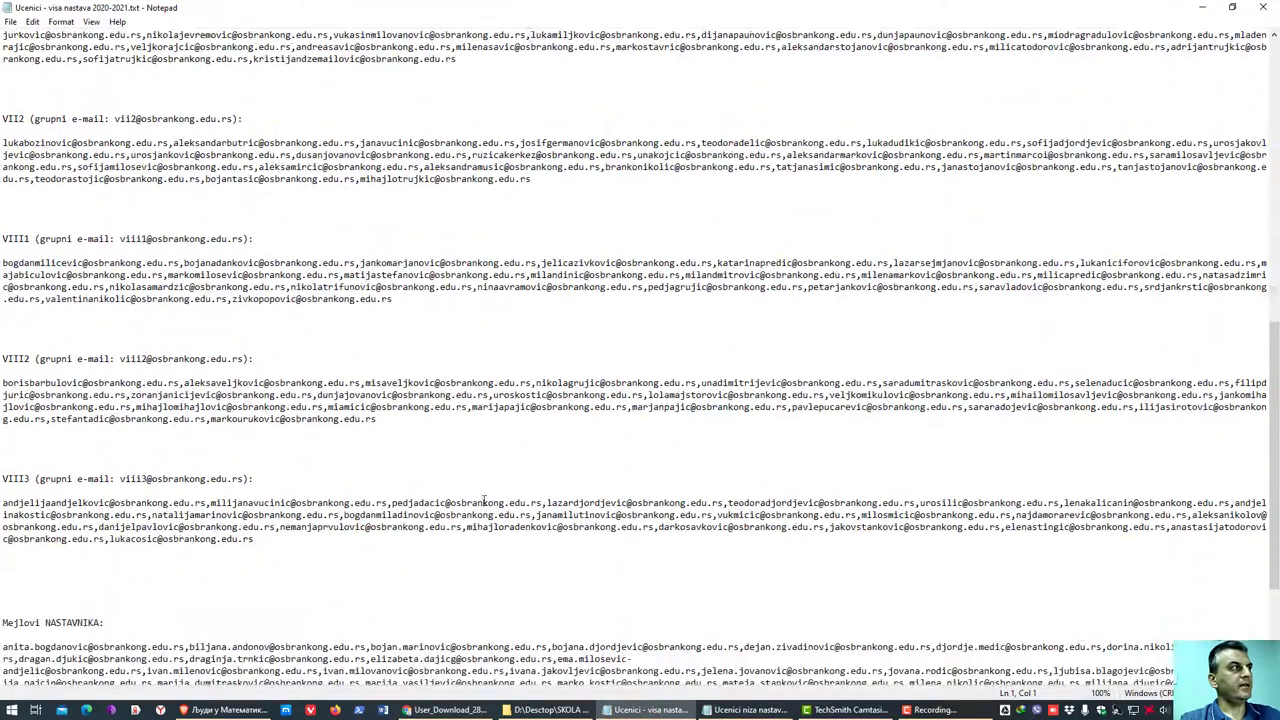
pyautogui.scroll(-1, 490, 495)
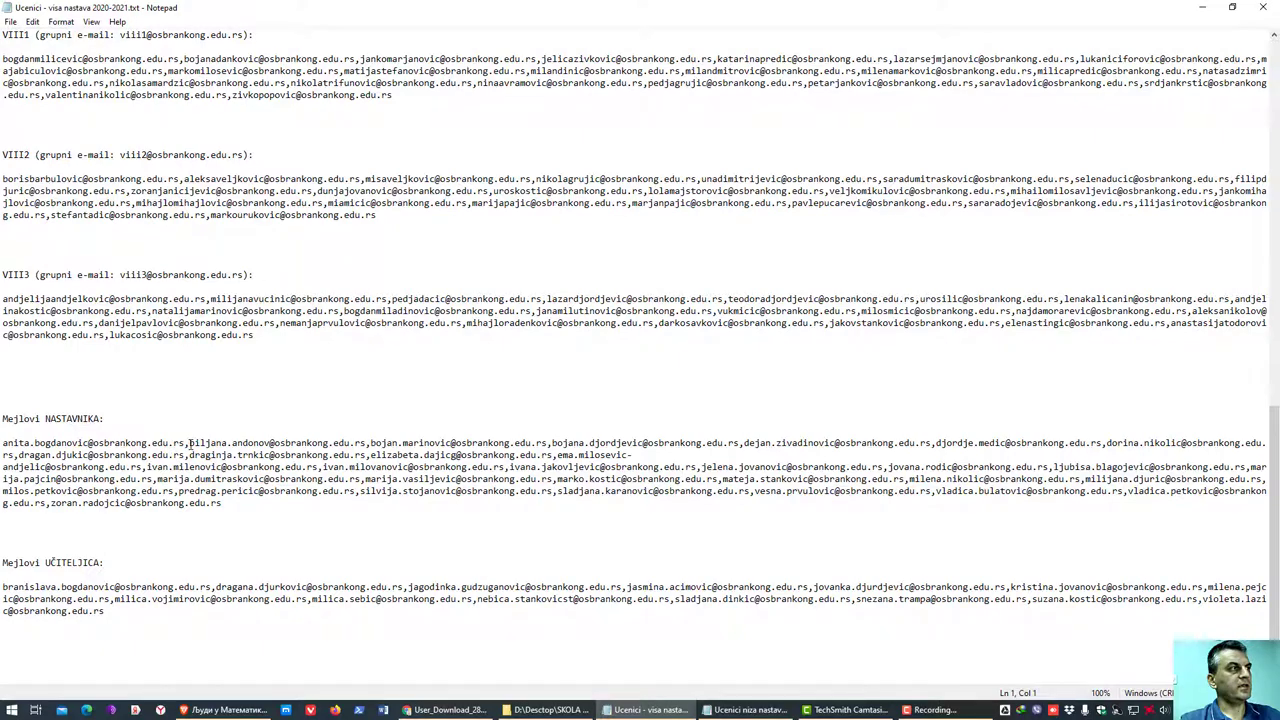
pyautogui.scroll(2, 181, 447)
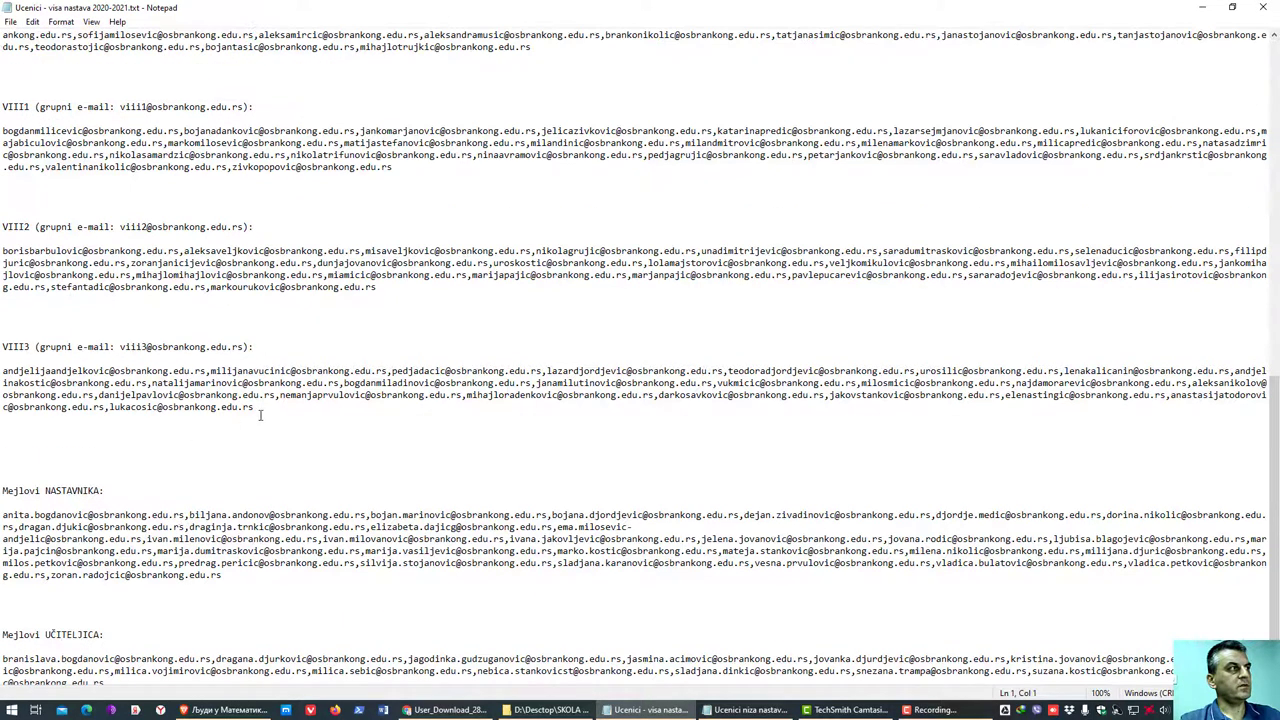
pyautogui.scroll(18, 251, 422)
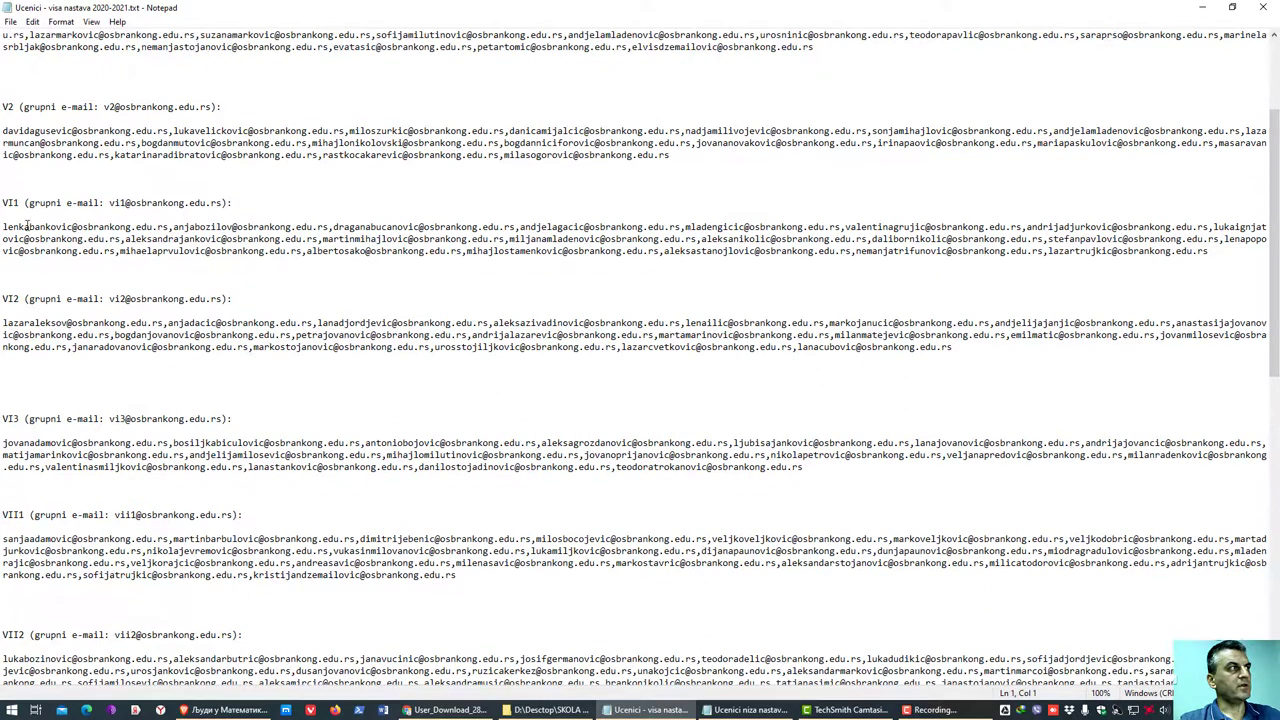
pyautogui.moveTo(3, 226); pyautogui.dragTo(1213, 251)
pyautogui.rightClick(1134, 240)
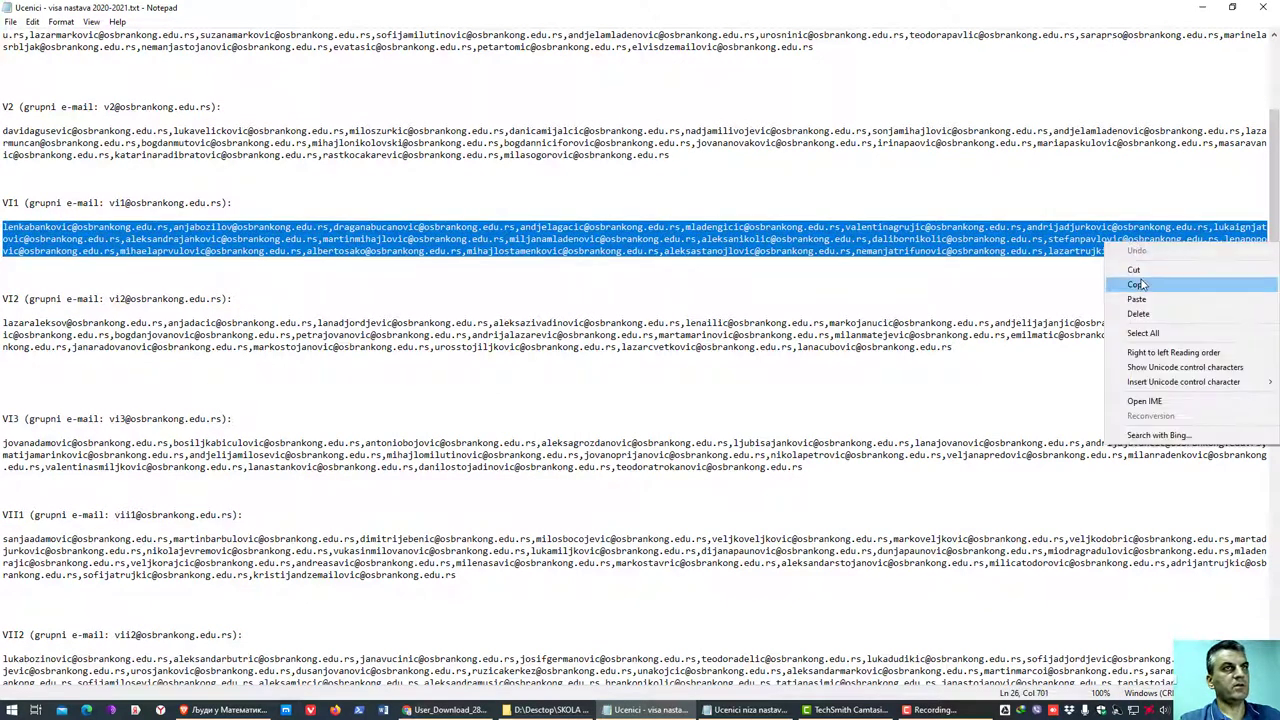
pyautogui.click(1145, 284)
pyautogui.click(1202, 8)
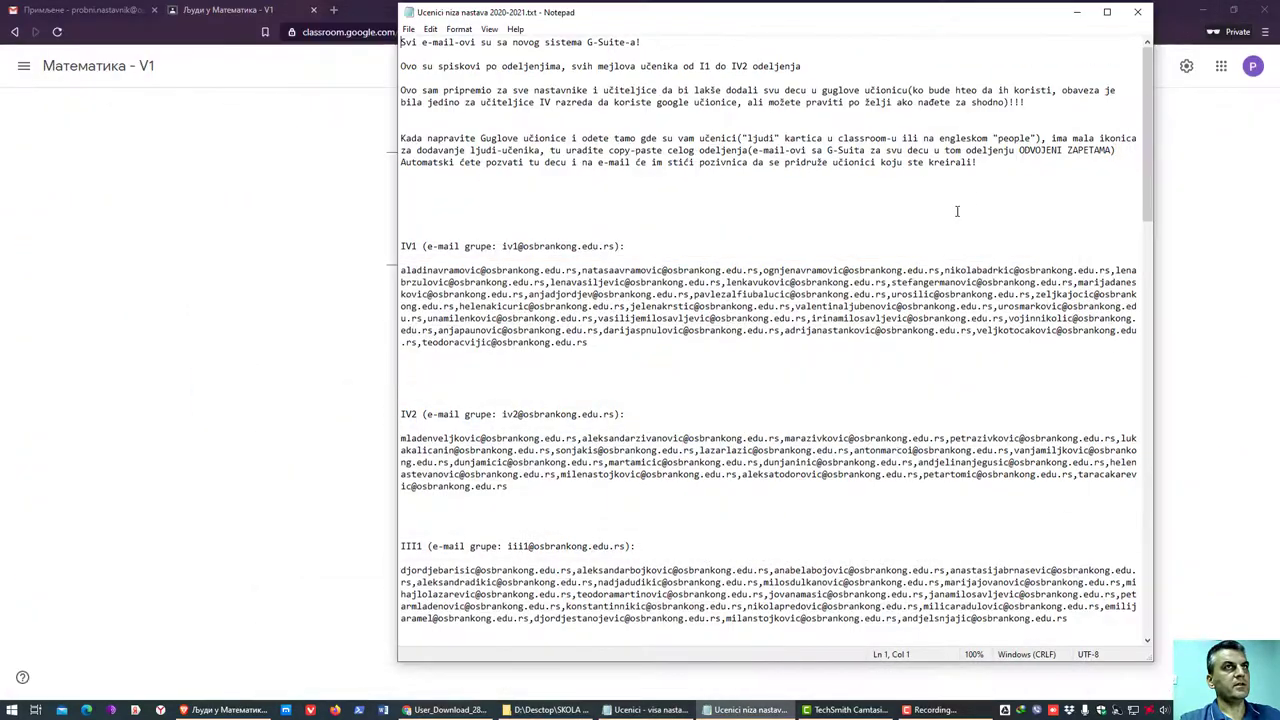
pyautogui.click(1112, 8)
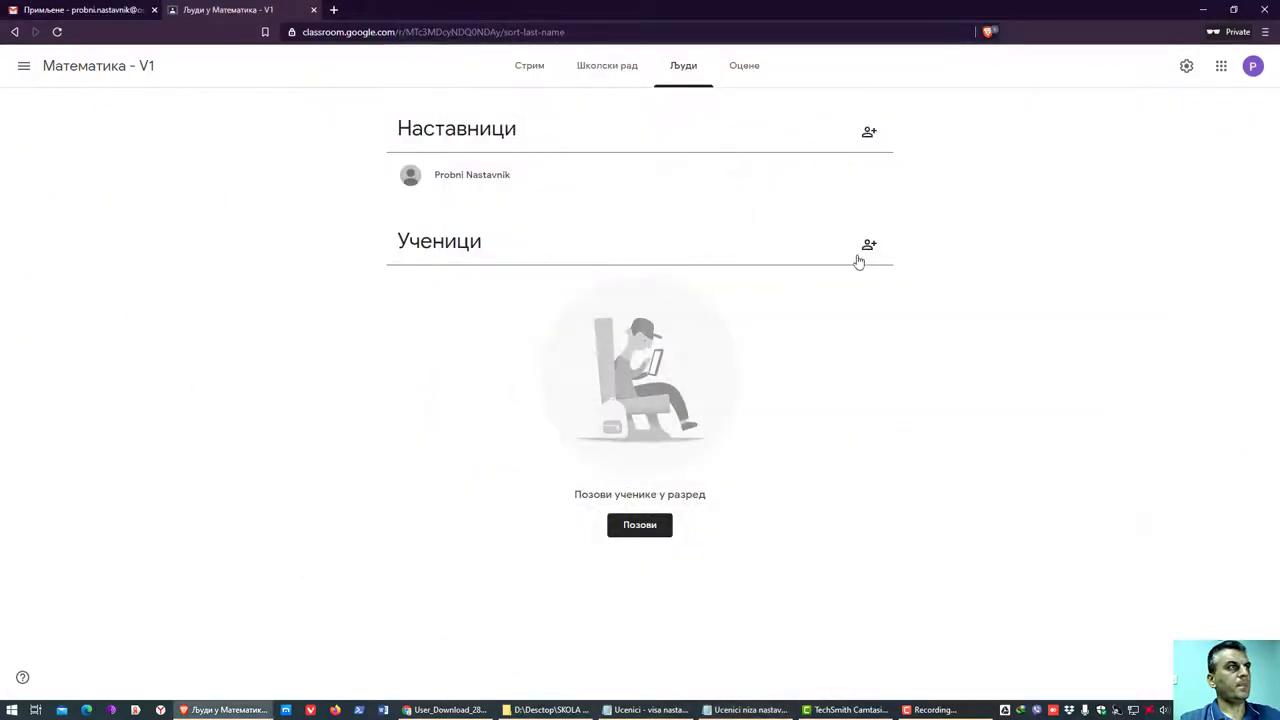
# - Paste the VI1 e-mail list into the invite-students form as recipients, then cancel it
pyautogui.click(869, 244)
pyautogui.click(630, 318)
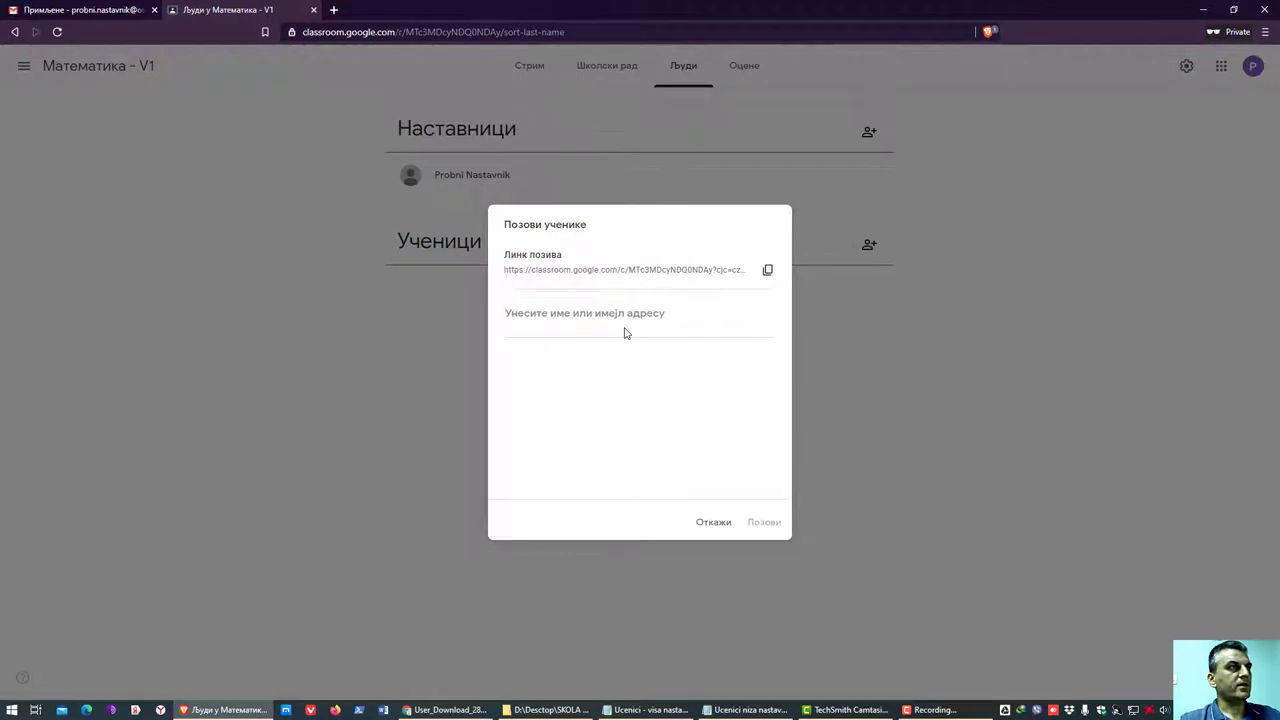
pyautogui.hotkey('ctrl', 'v')
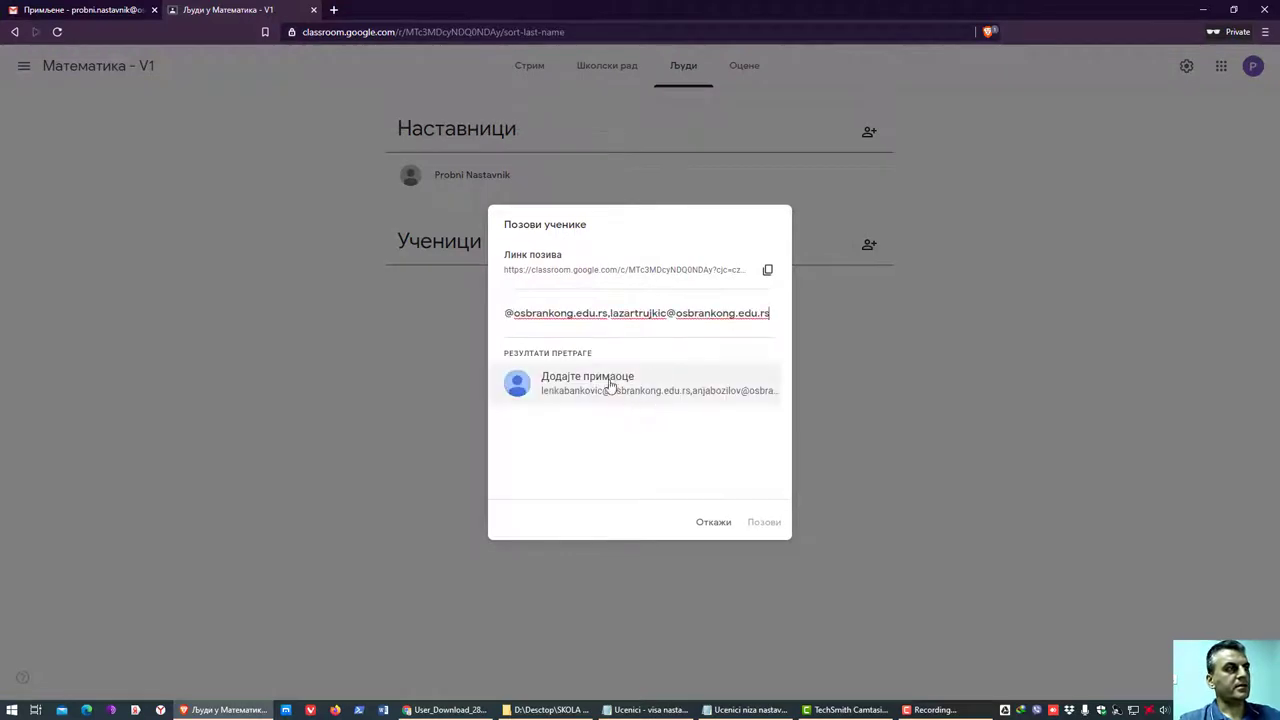
pyautogui.click(585, 392)
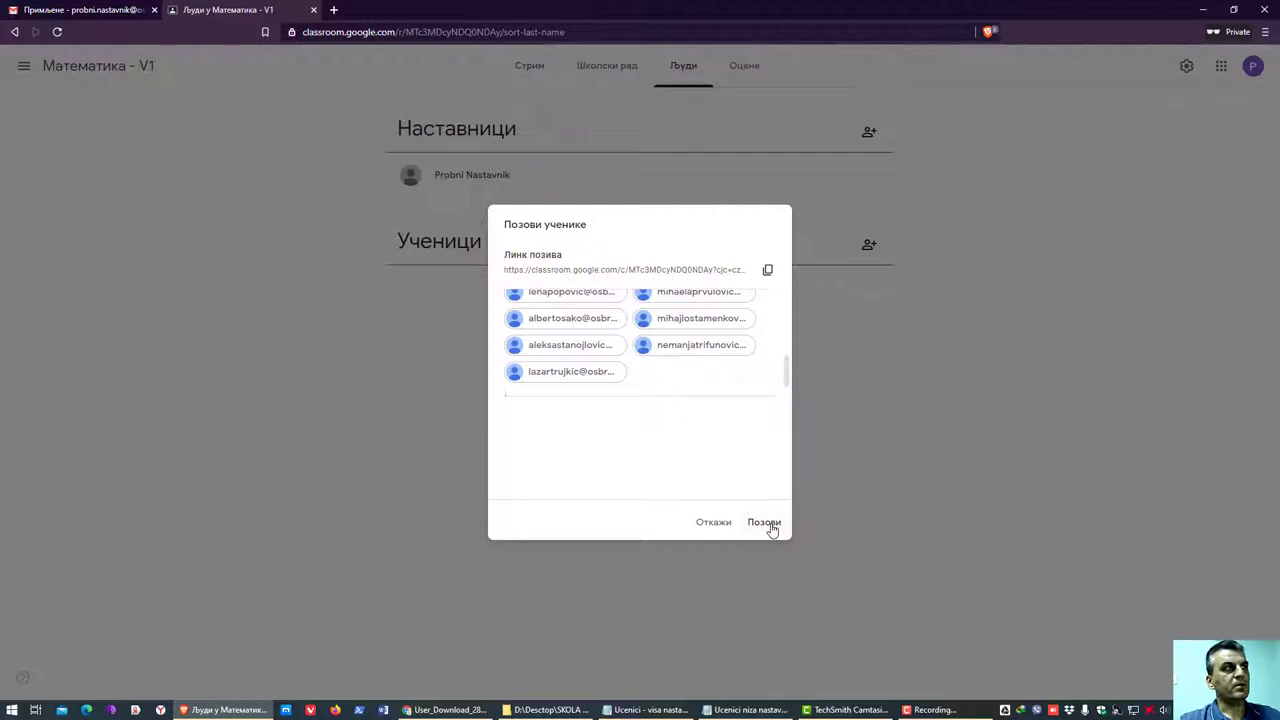
pyautogui.click(711, 522)
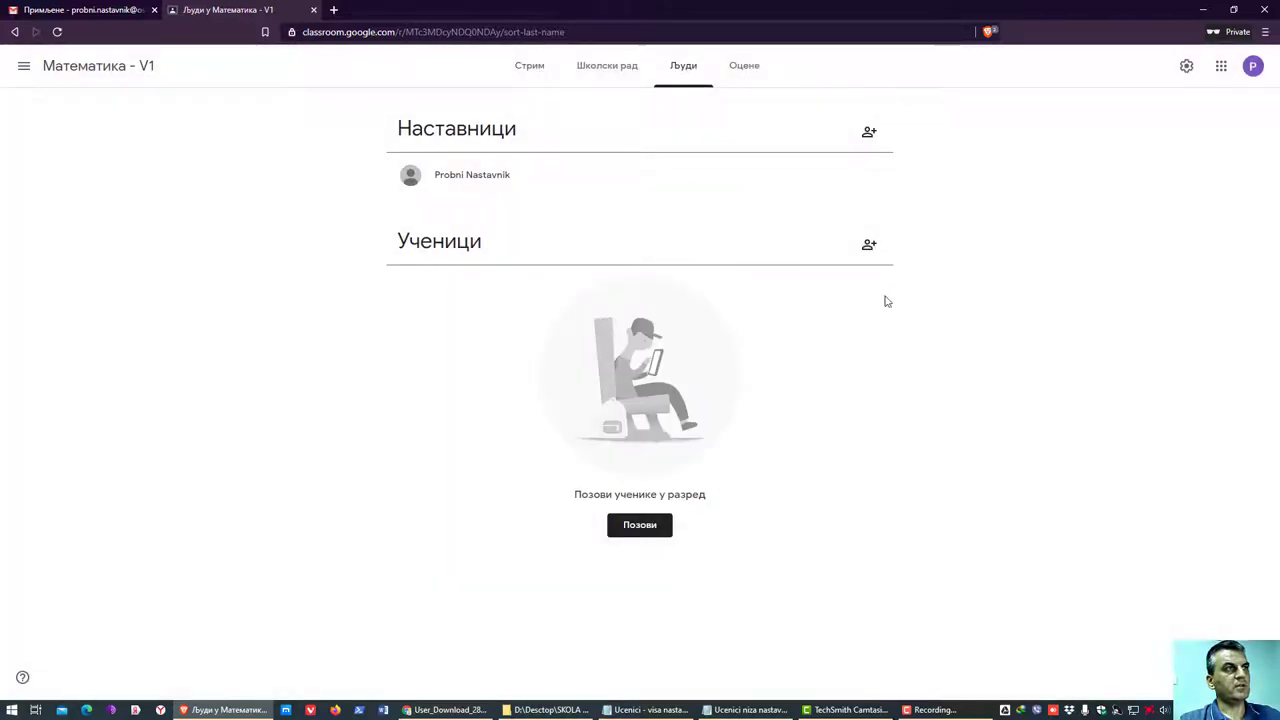
# - Reopen the invite-students form and bring up the lower-grade 'niza nastava' e-mail list
pyautogui.click(868, 247)
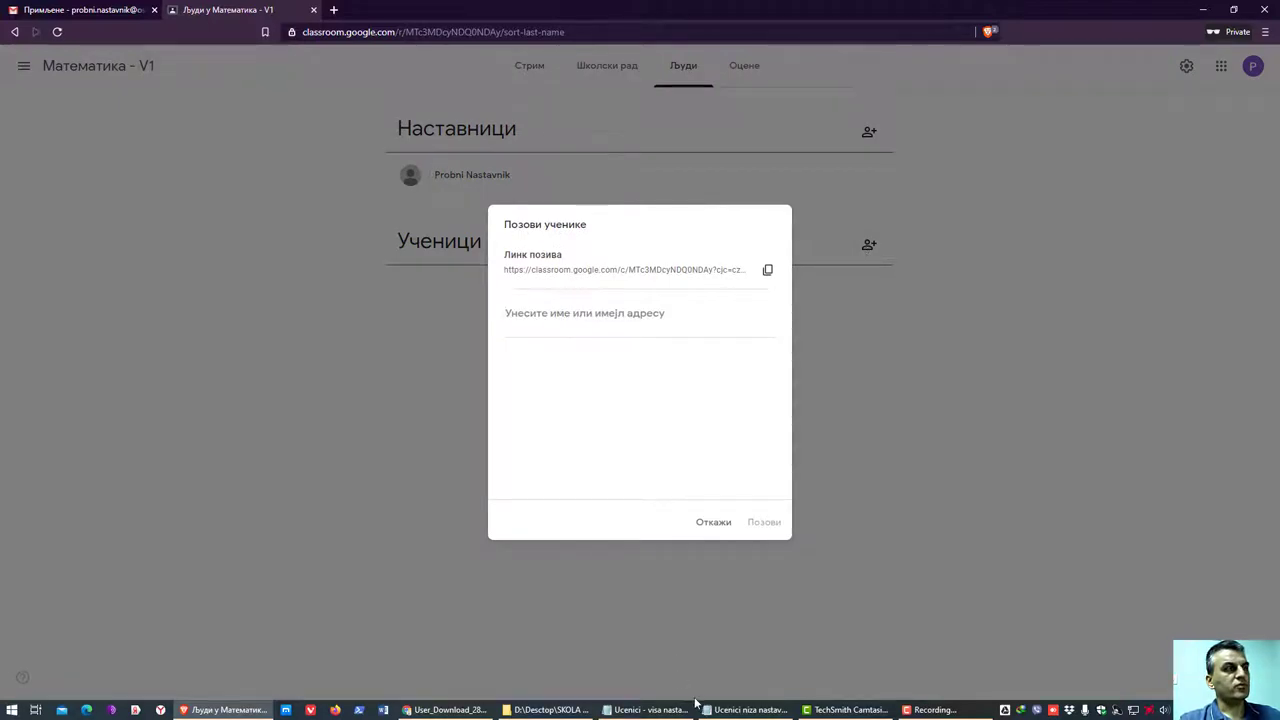
pyautogui.moveTo(653, 714)
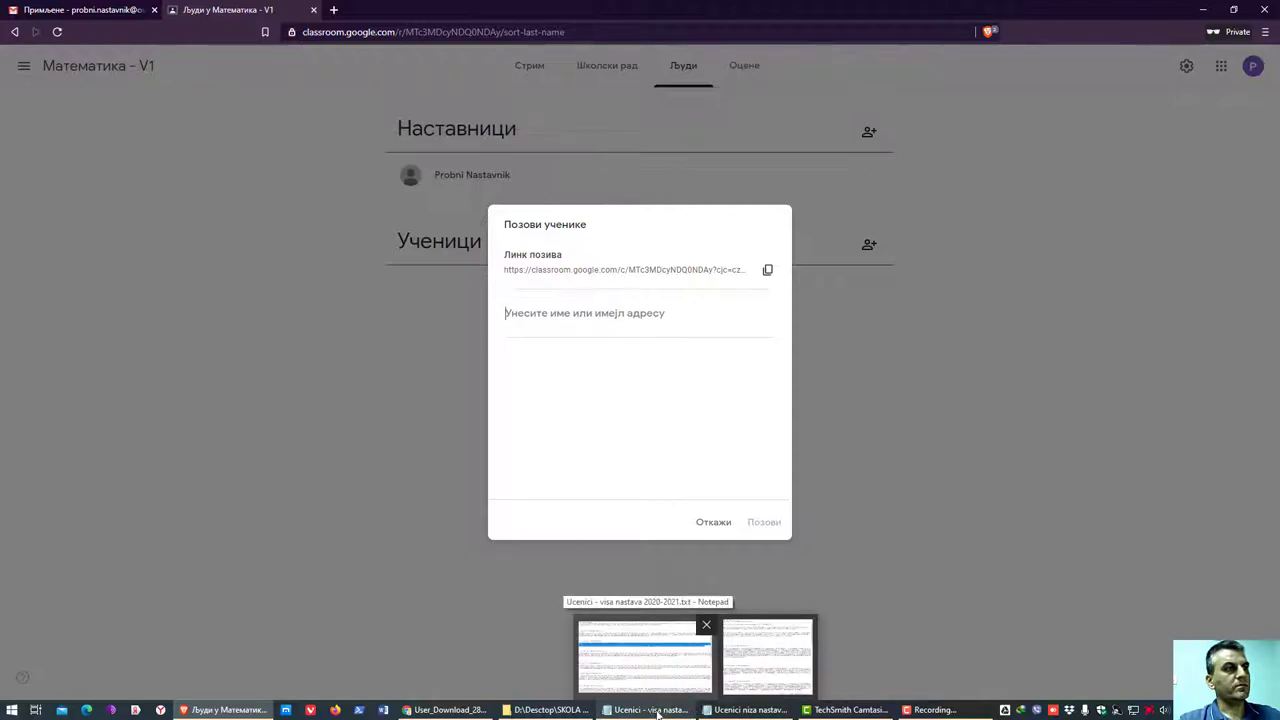
pyautogui.click(769, 664)
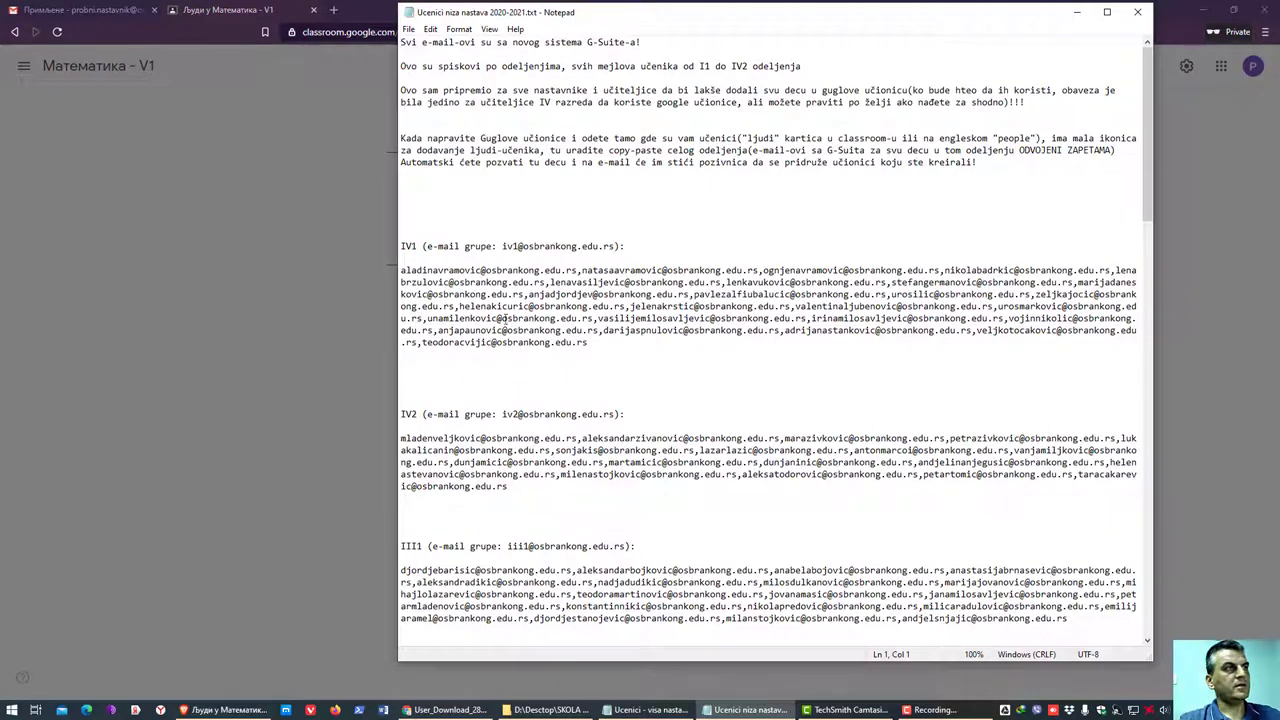
# - Switch from the lower-grade list to the upper-grade list and clear the VI1 selection
pyautogui.click(477, 292)
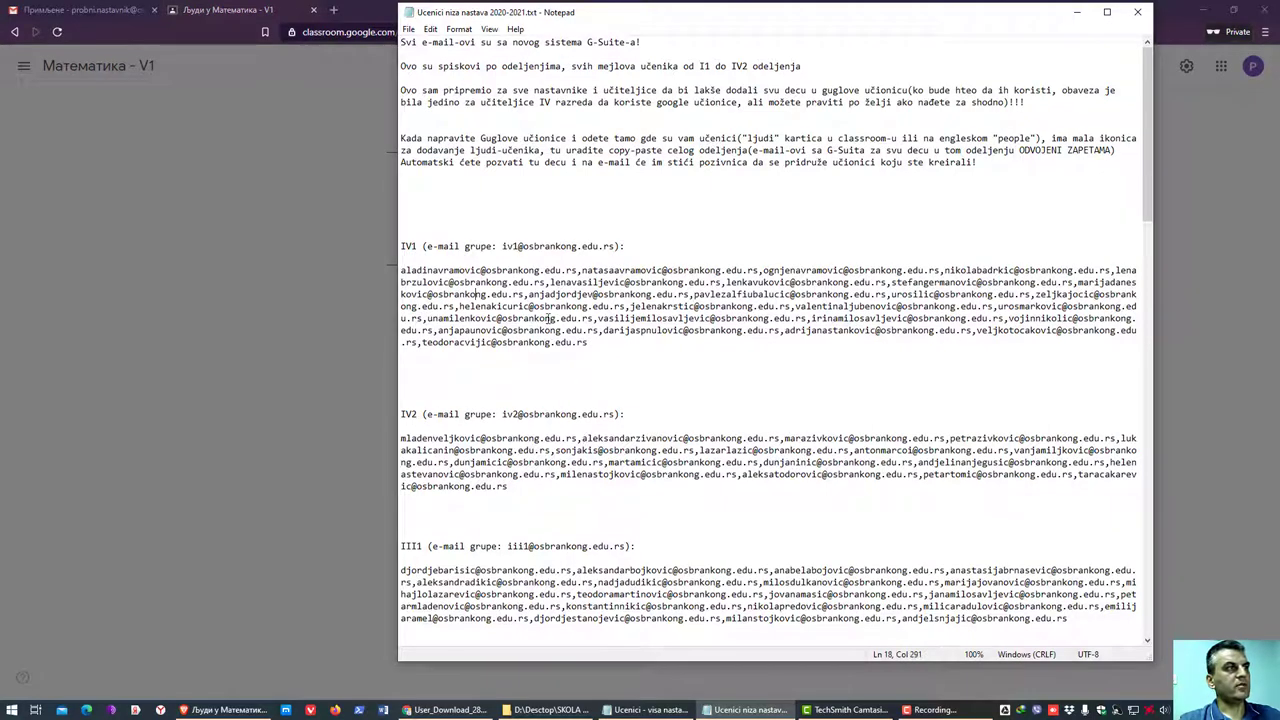
pyautogui.scroll(-4, 540, 340)
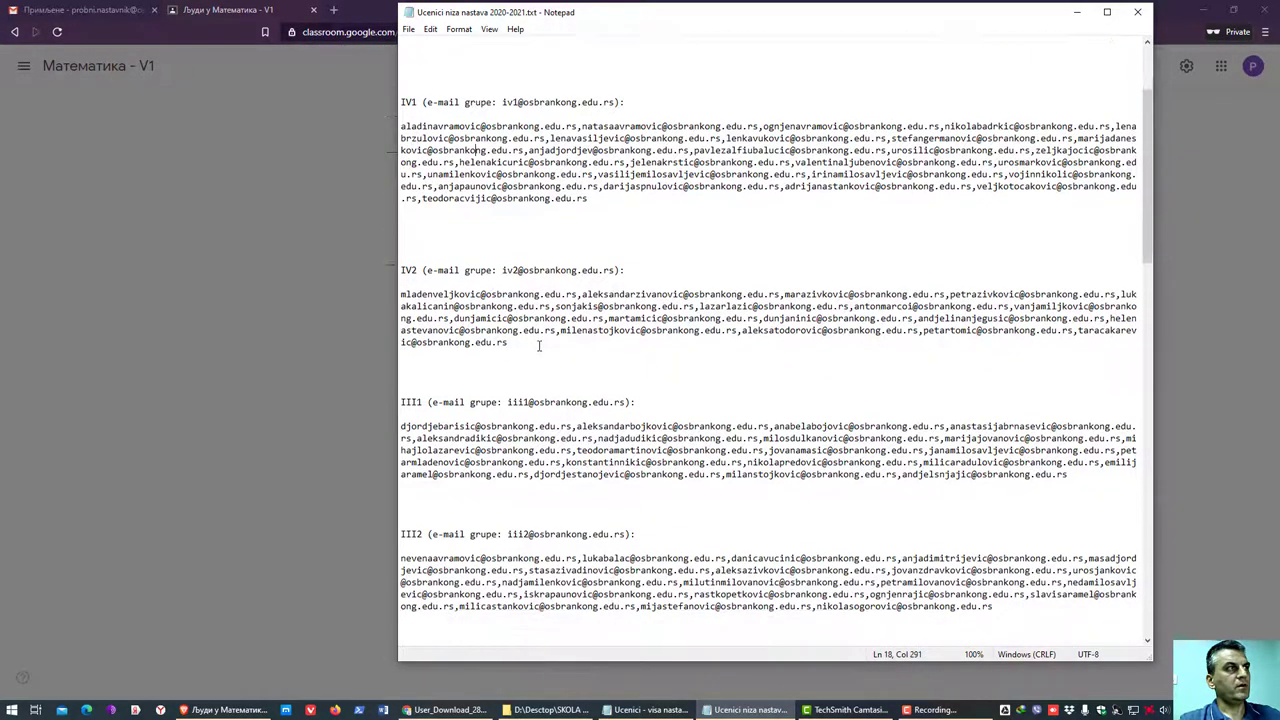
pyautogui.click(650, 710)
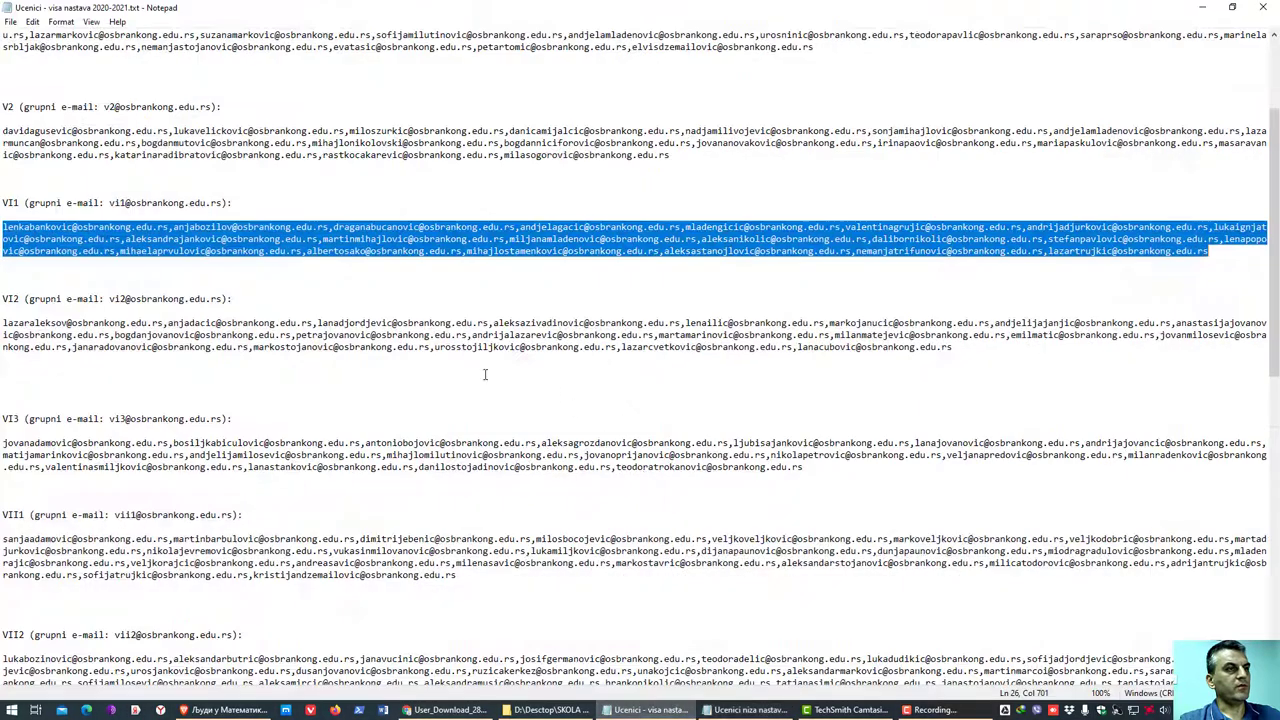
pyautogui.scroll(-1, 140, 228)
pyautogui.click(138, 181)
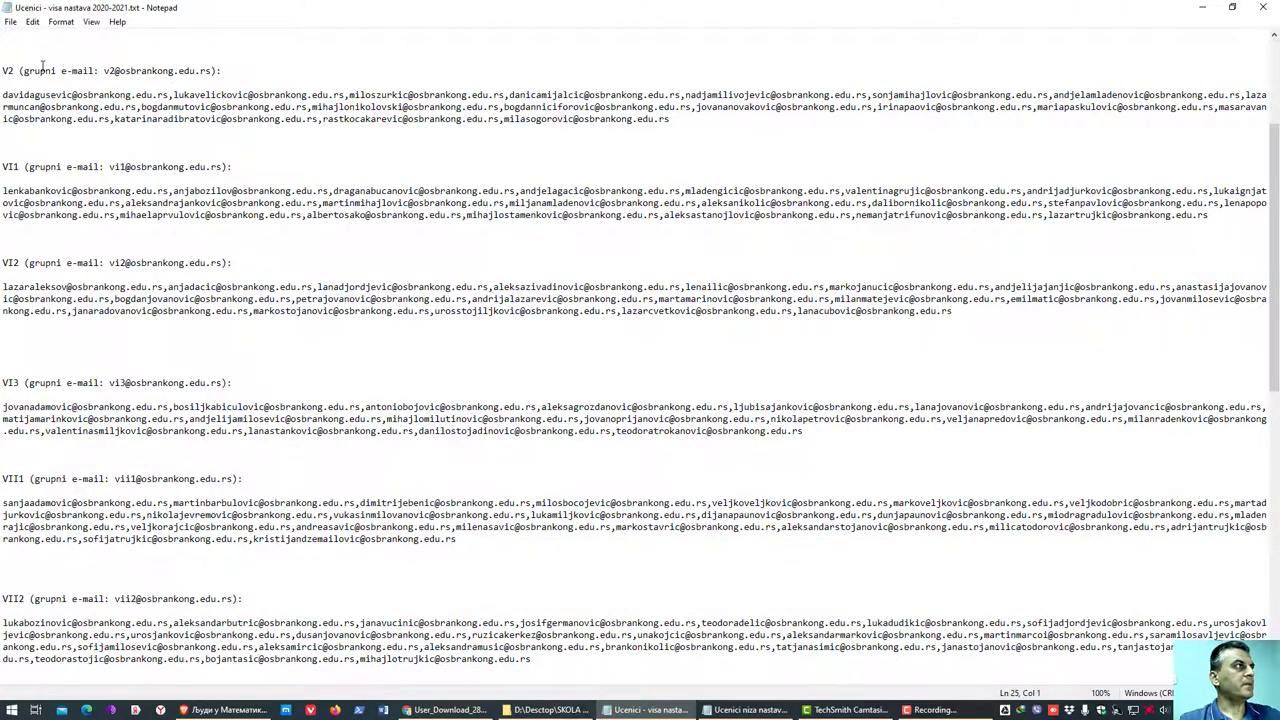
# - Copy the V1 group e-mail address from the top of the list and return to Classroom
pyautogui.scroll(1, 75, 218)
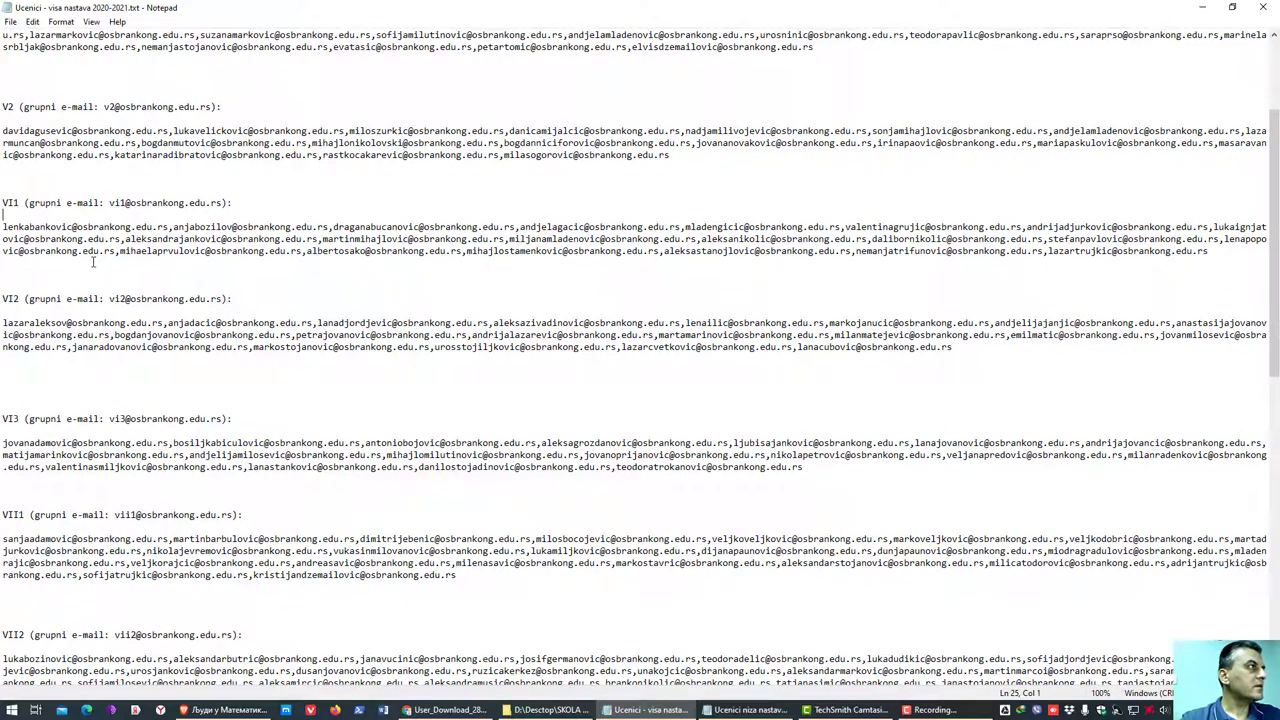
pyautogui.scroll(1, 80, 240)
pyautogui.scroll(4, 46, 225)
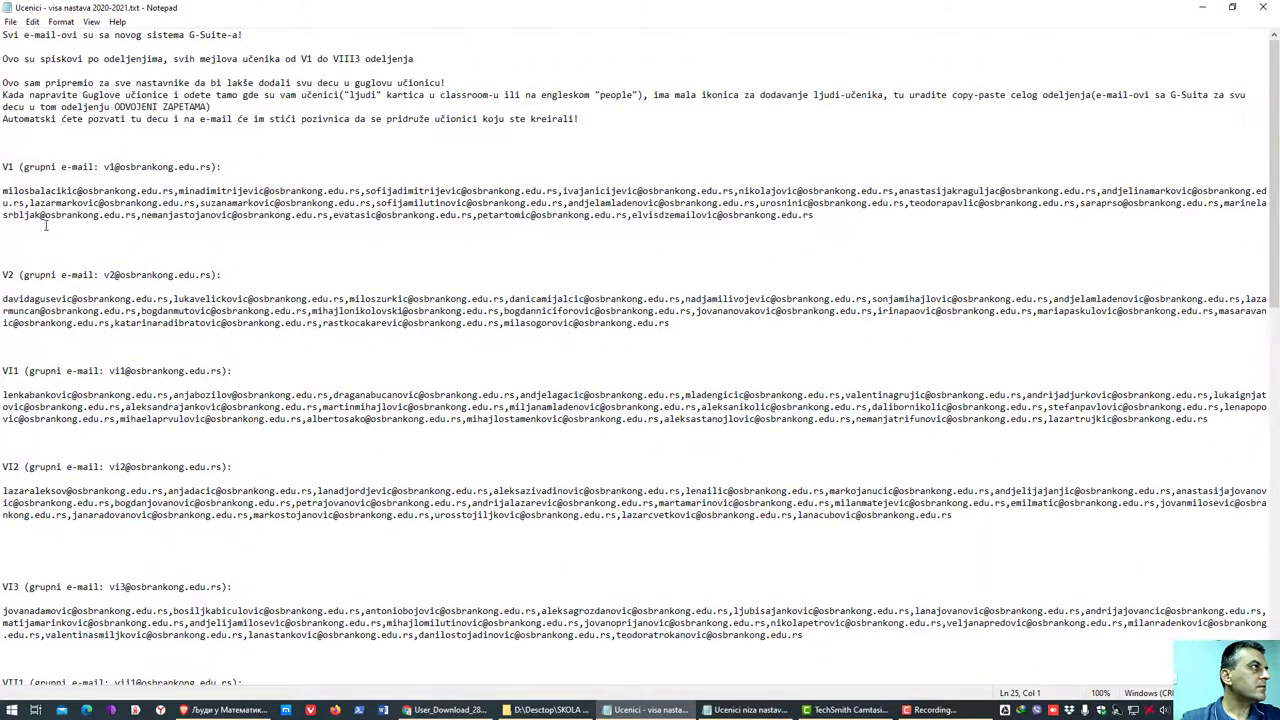
pyautogui.moveTo(104, 166); pyautogui.dragTo(214, 167)
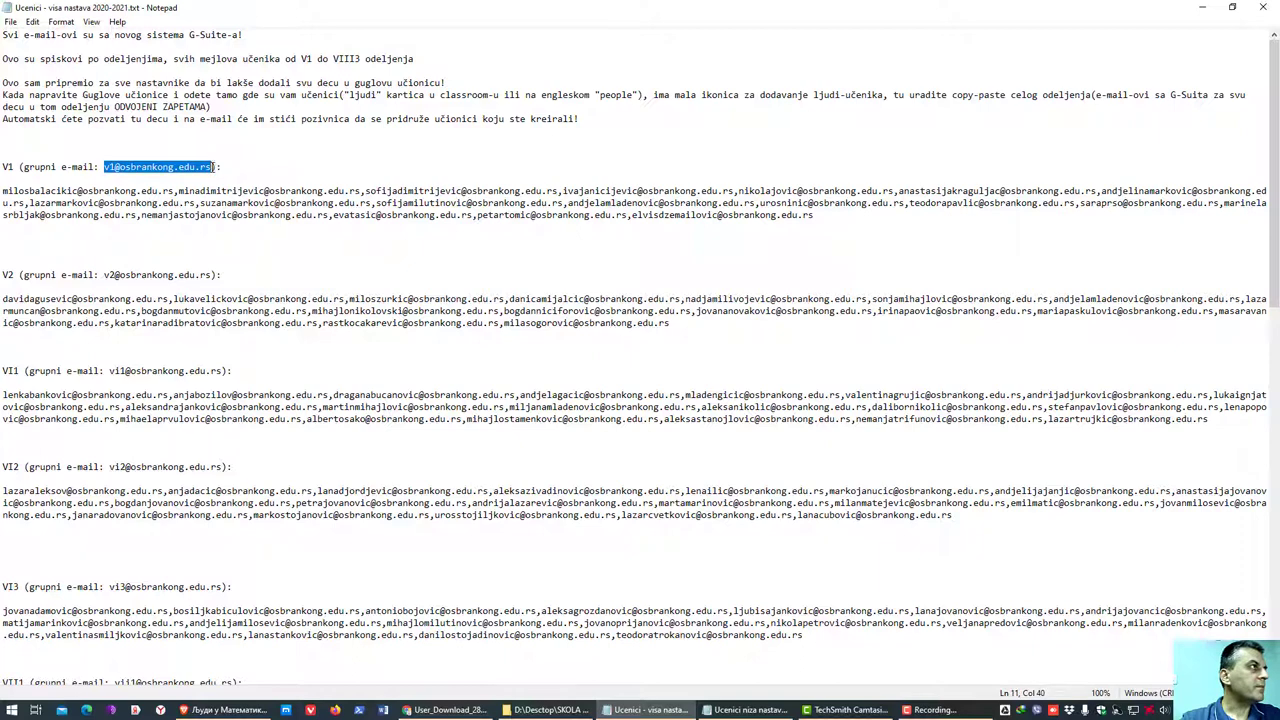
pyautogui.rightClick(145, 170)
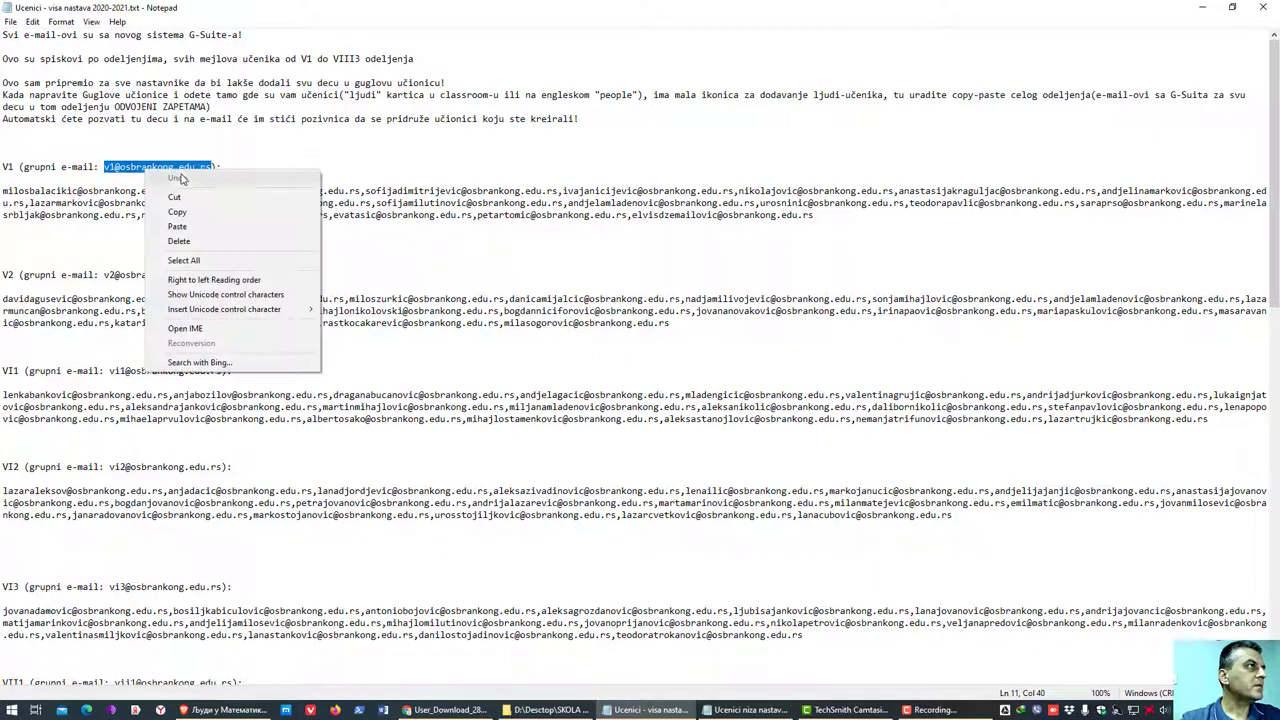
pyautogui.click(165, 218)
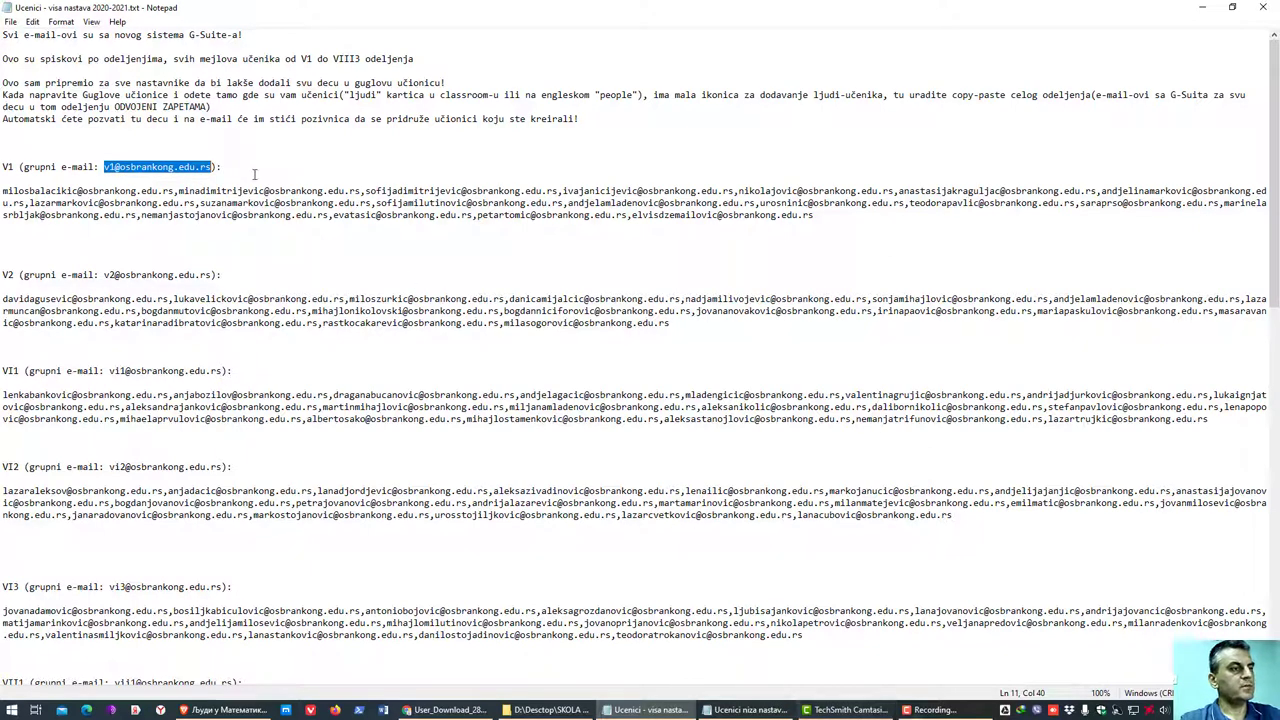
pyautogui.hotkey('alt', 'Tab')
pyautogui.hotkey('alt', 'Tab')
pyautogui.press('Tab')
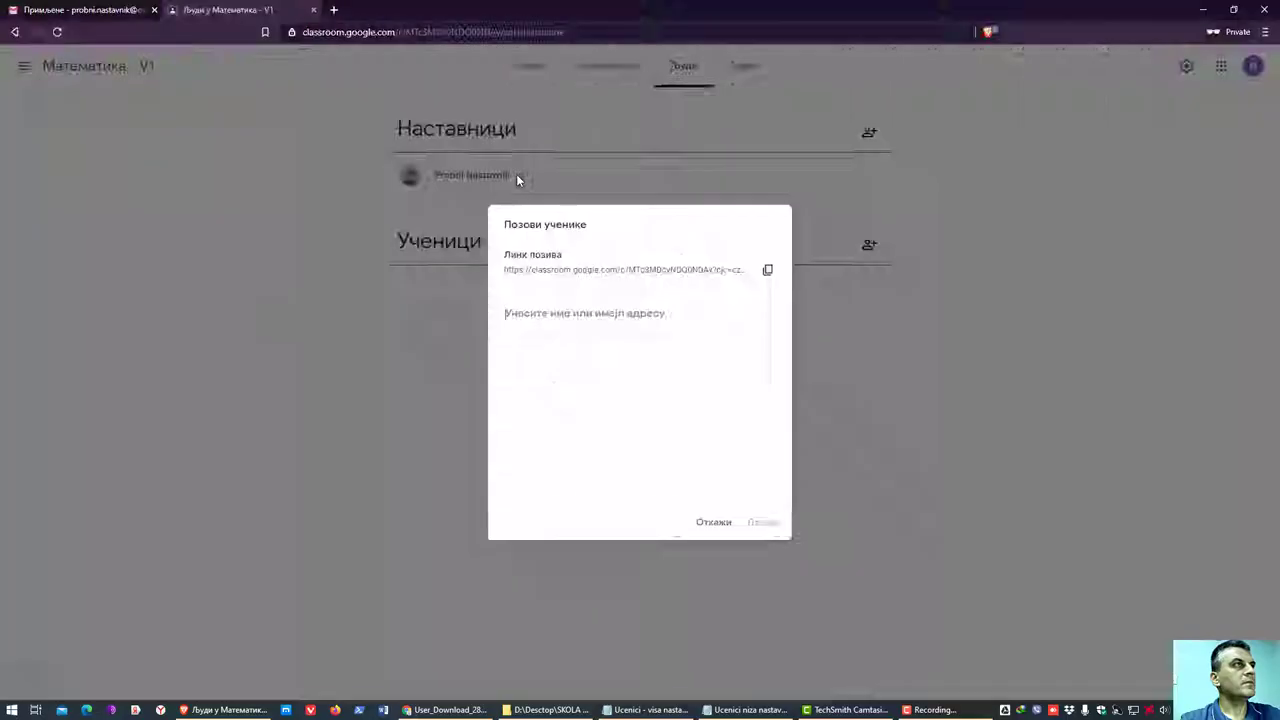
# - Paste the V1 group address, select the V1 group as recipient, and send the invitation
pyautogui.rightClick(569, 323)
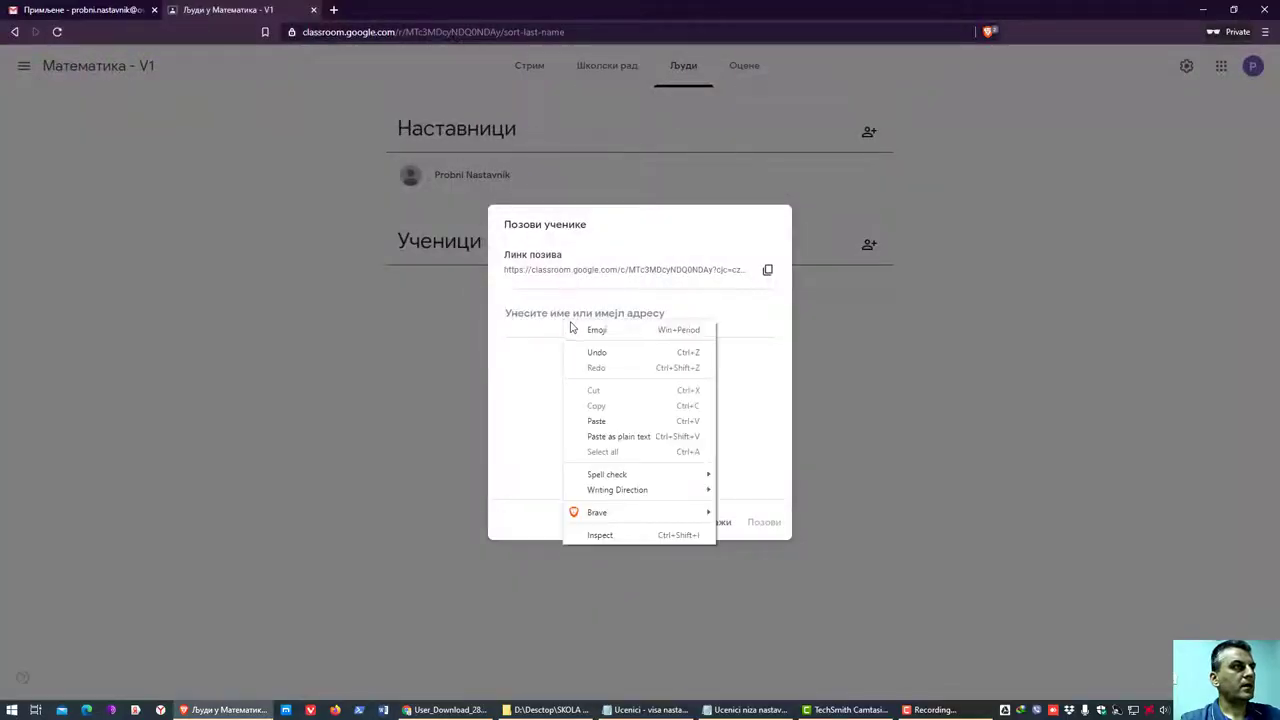
pyautogui.click(597, 421)
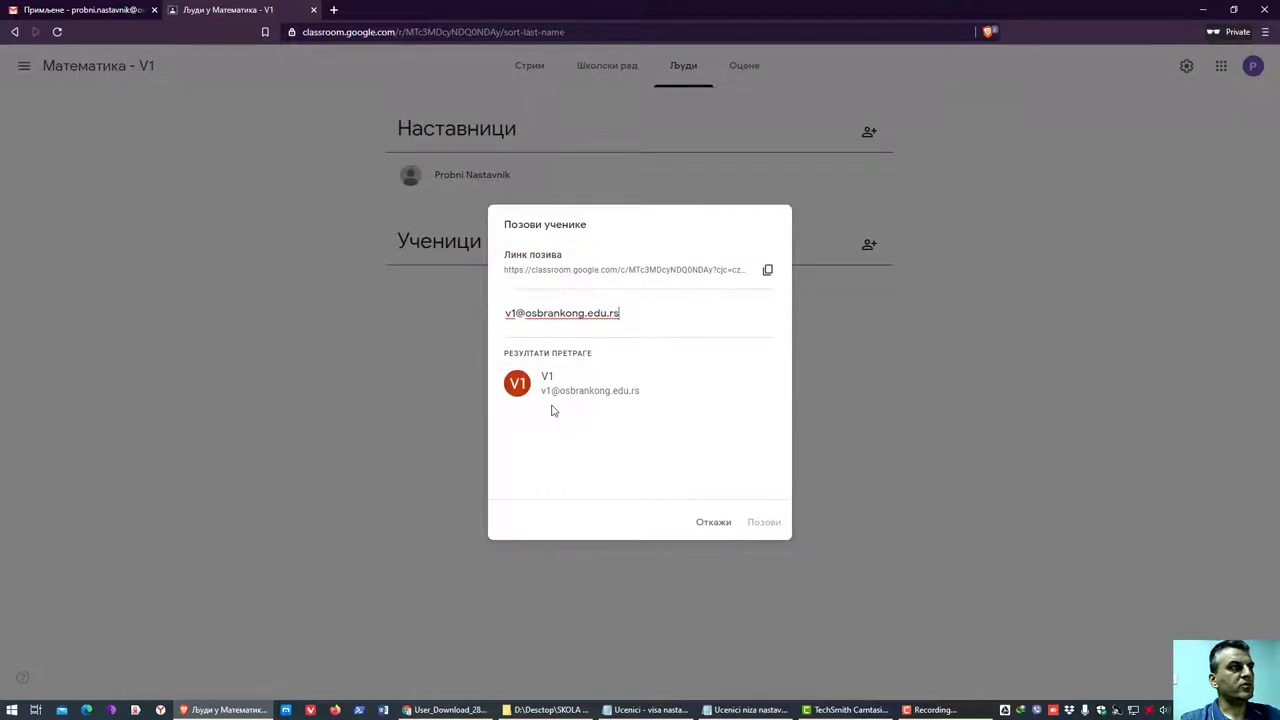
pyautogui.click(578, 388)
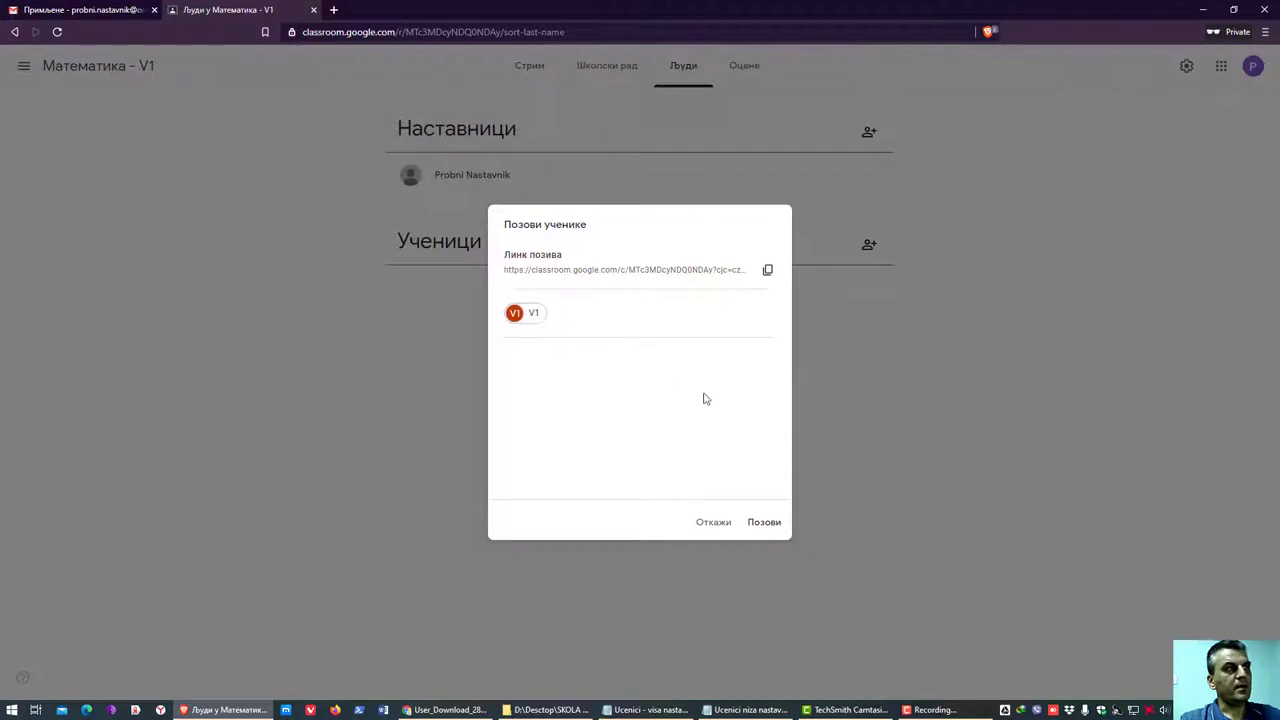
pyautogui.click(764, 524)
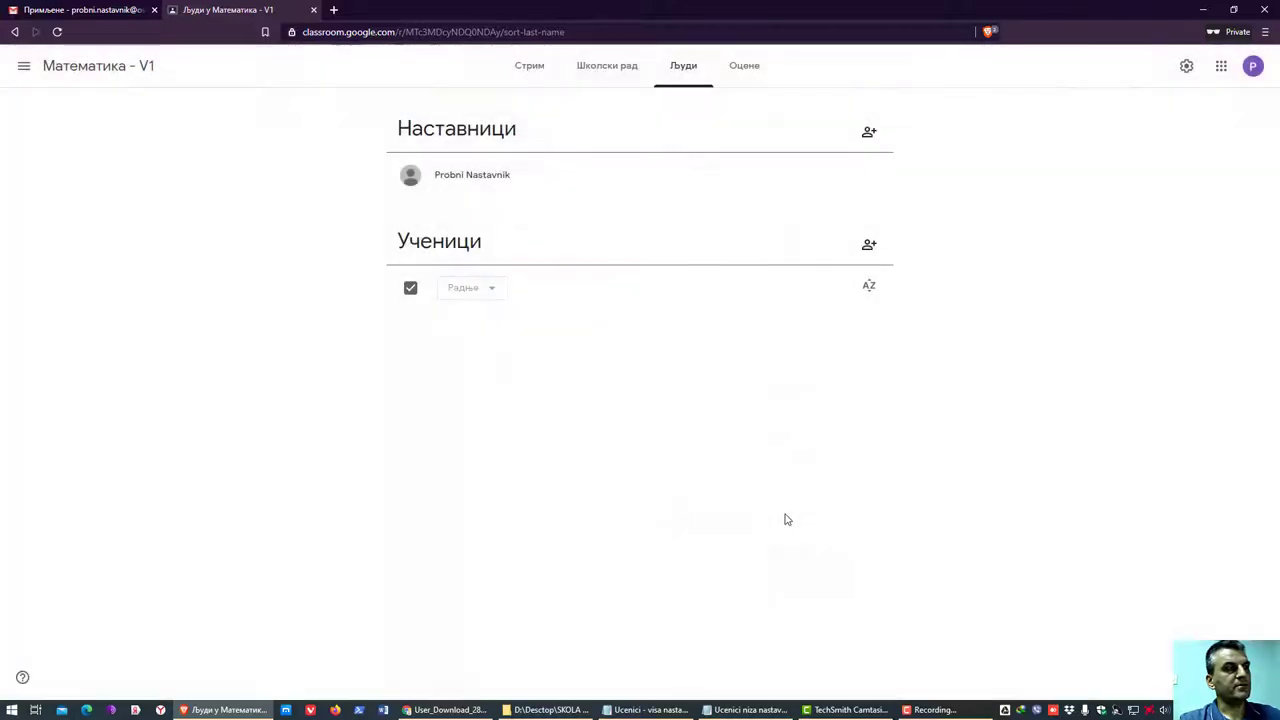
# - Tick the checkboxes of several invited students in the Математика - V1 Students list
pyautogui.scroll(-4, 720, 491)
pyautogui.scroll(-5, 711, 494)
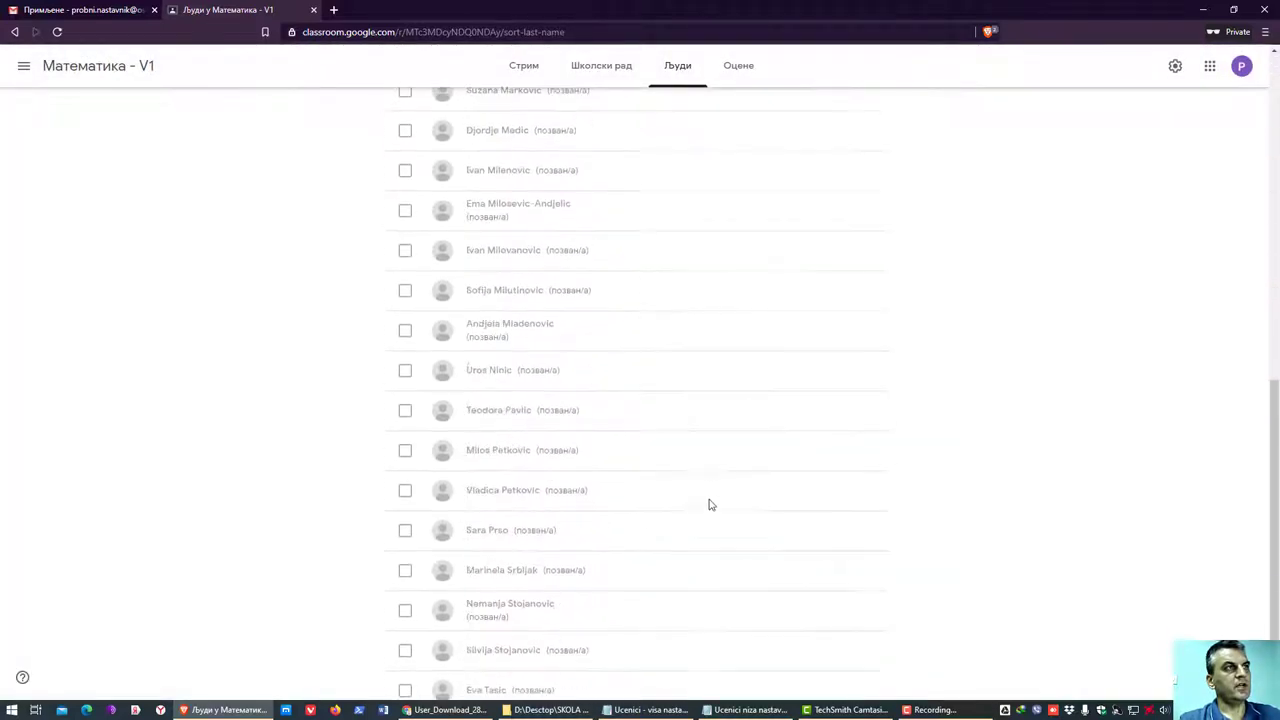
pyautogui.scroll(10, 612, 532)
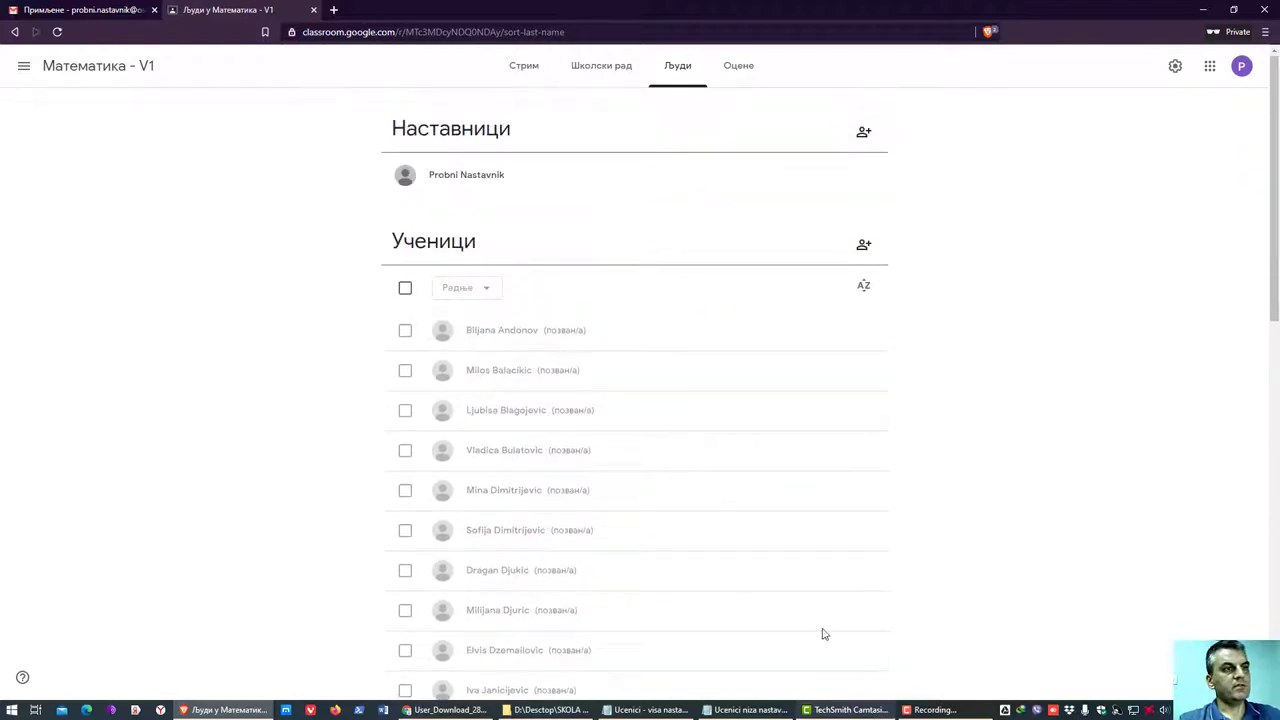
pyautogui.scroll(-7, 790, 580)
pyautogui.scroll(-2, 780, 552)
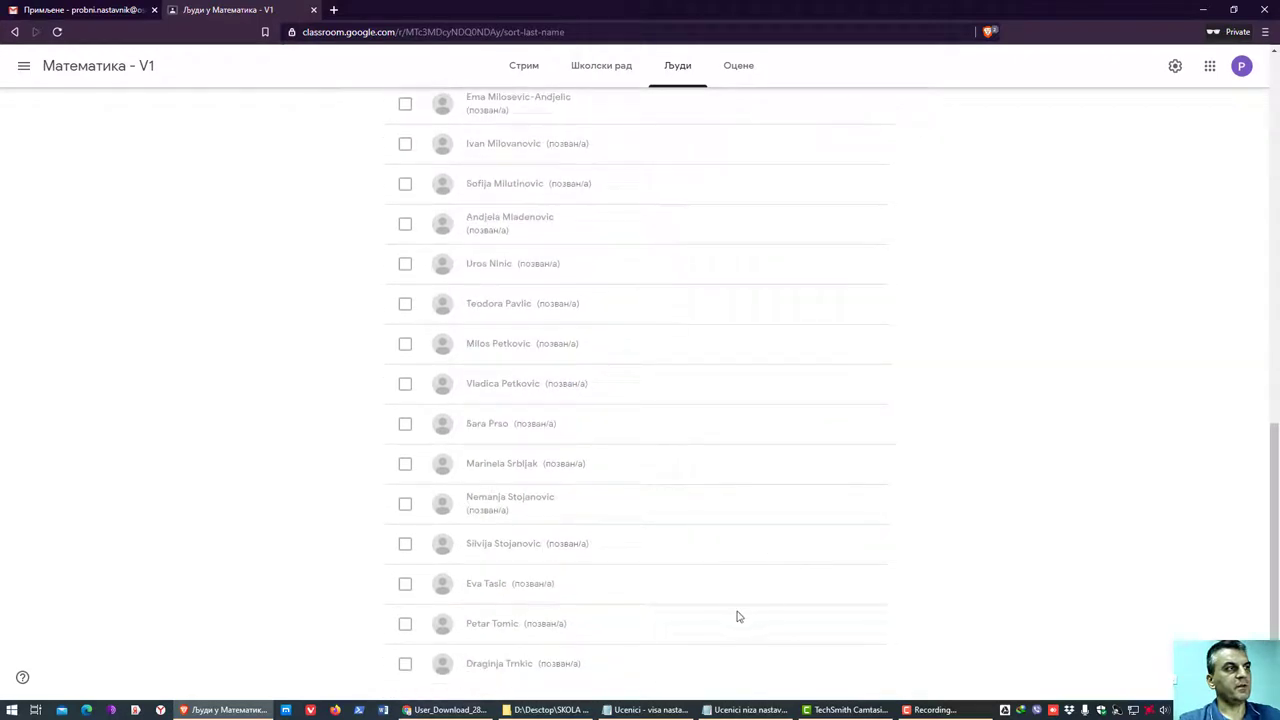
pyautogui.scroll(10, 420, 534)
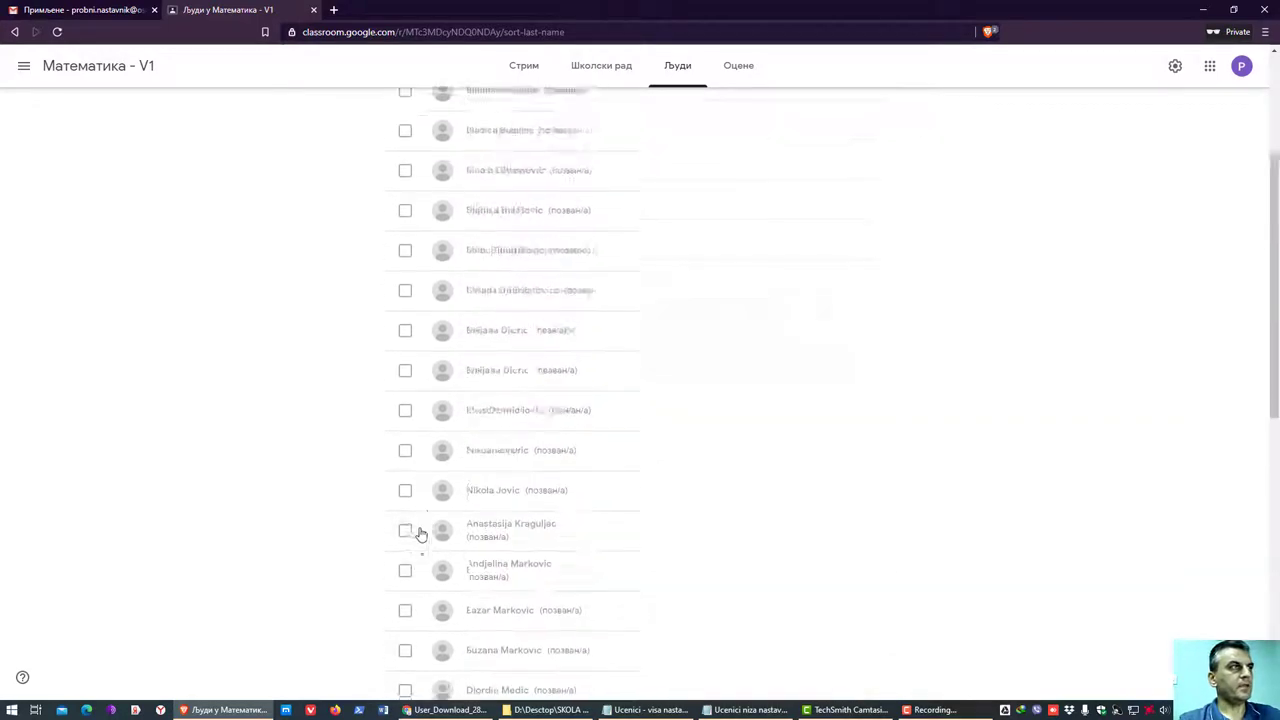
pyautogui.click(405, 330)
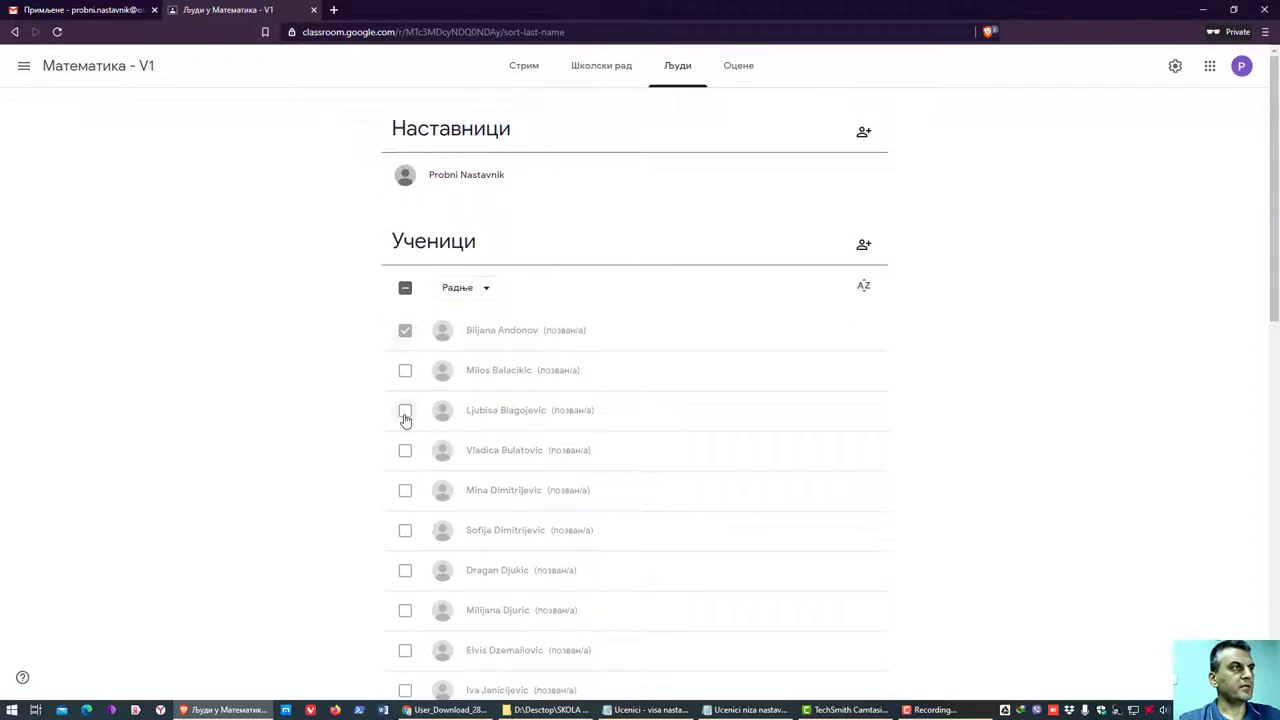
pyautogui.click(405, 414)
pyautogui.scroll(-2, 398, 390)
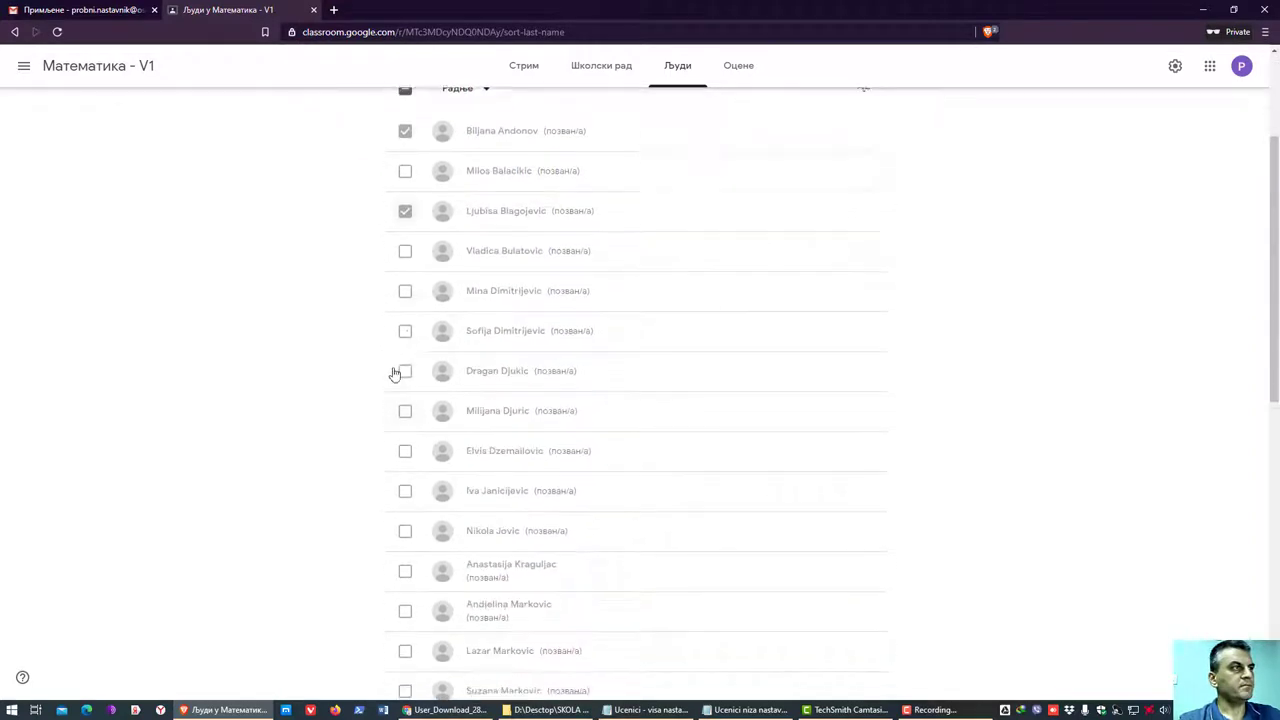
pyautogui.click(403, 255)
pyautogui.scroll(-6, 563, 270)
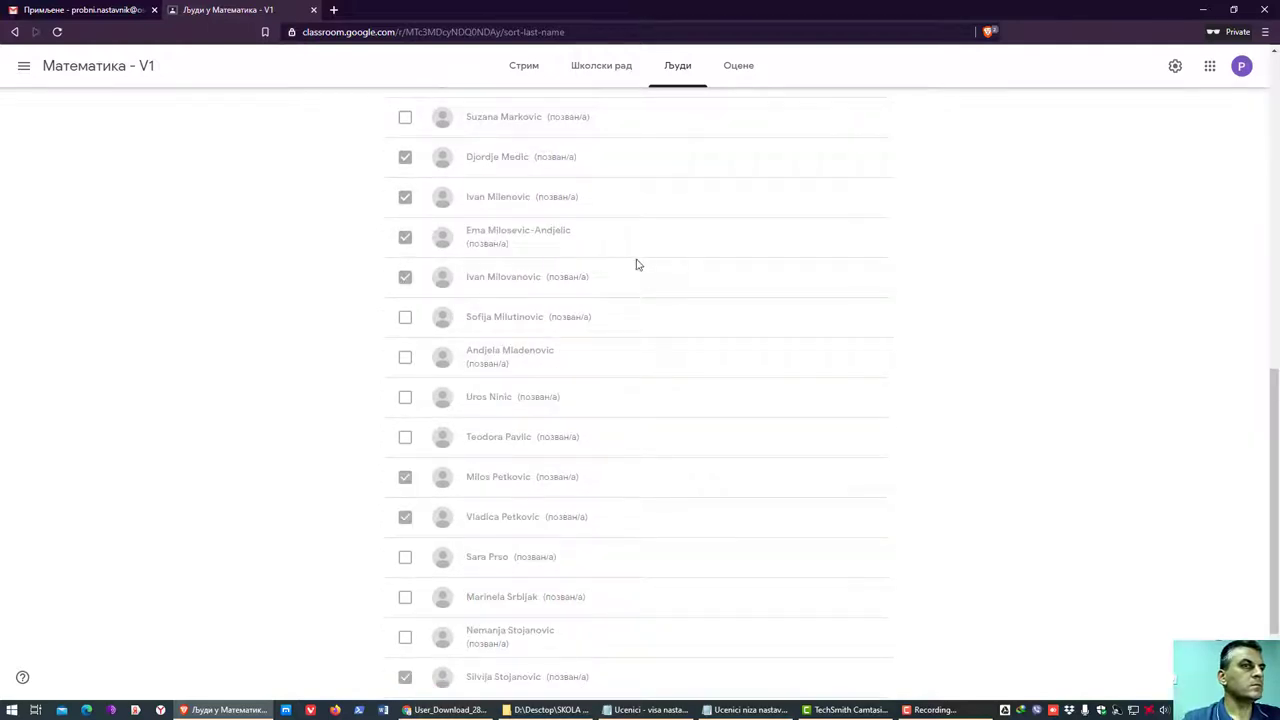
pyautogui.scroll(4, 638, 264)
pyautogui.scroll(5, 638, 264)
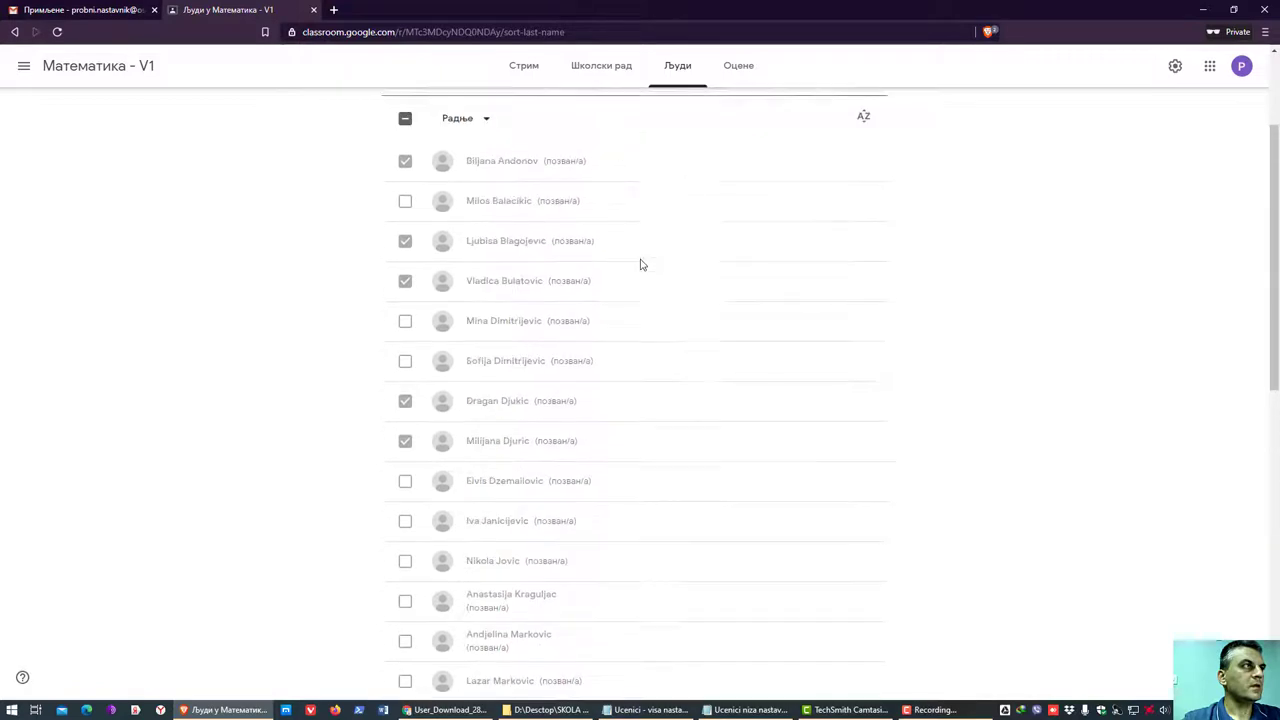
# - Remove the ticked students from the class through Радње > Уклони and confirm
pyautogui.click(481, 296)
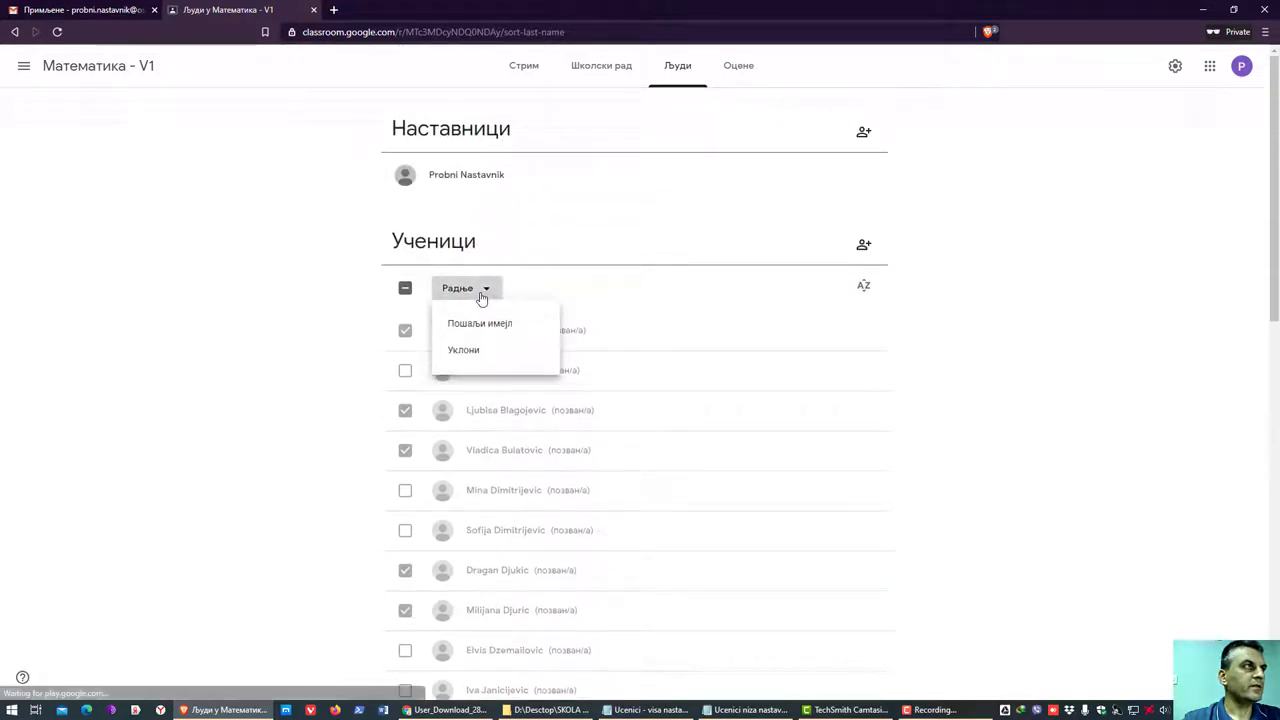
pyautogui.click(479, 354)
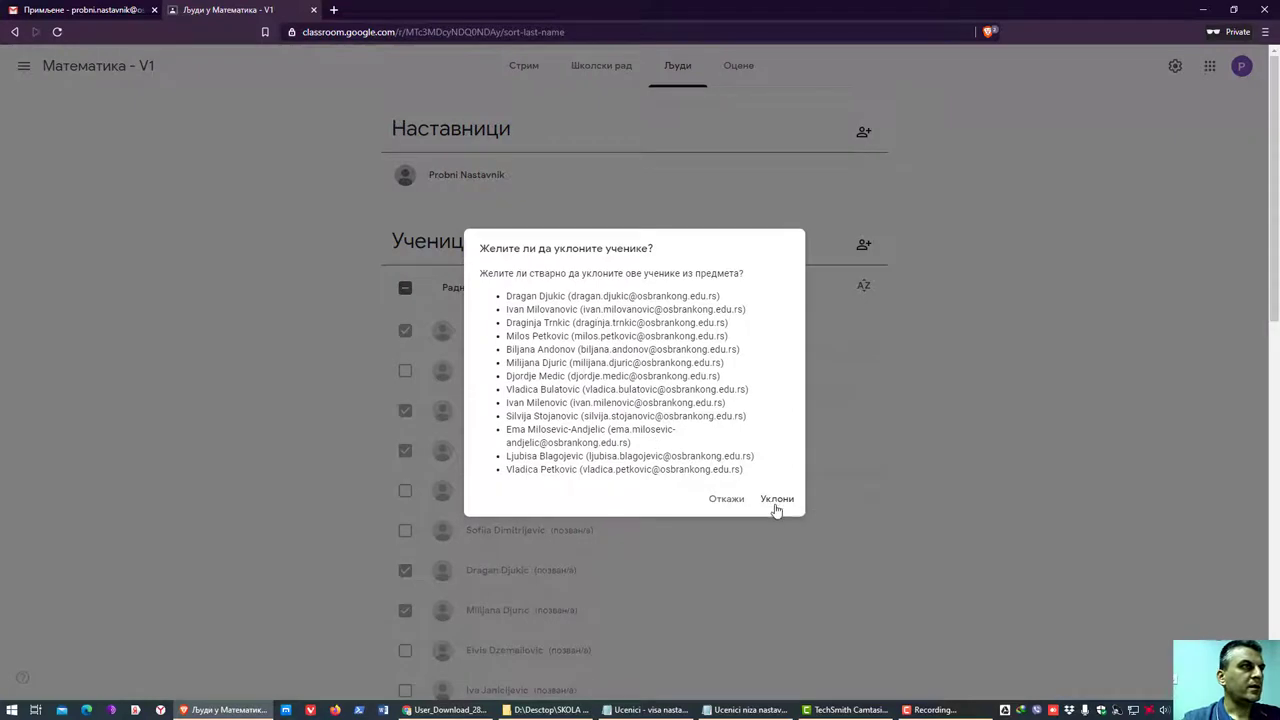
pyautogui.click(777, 499)
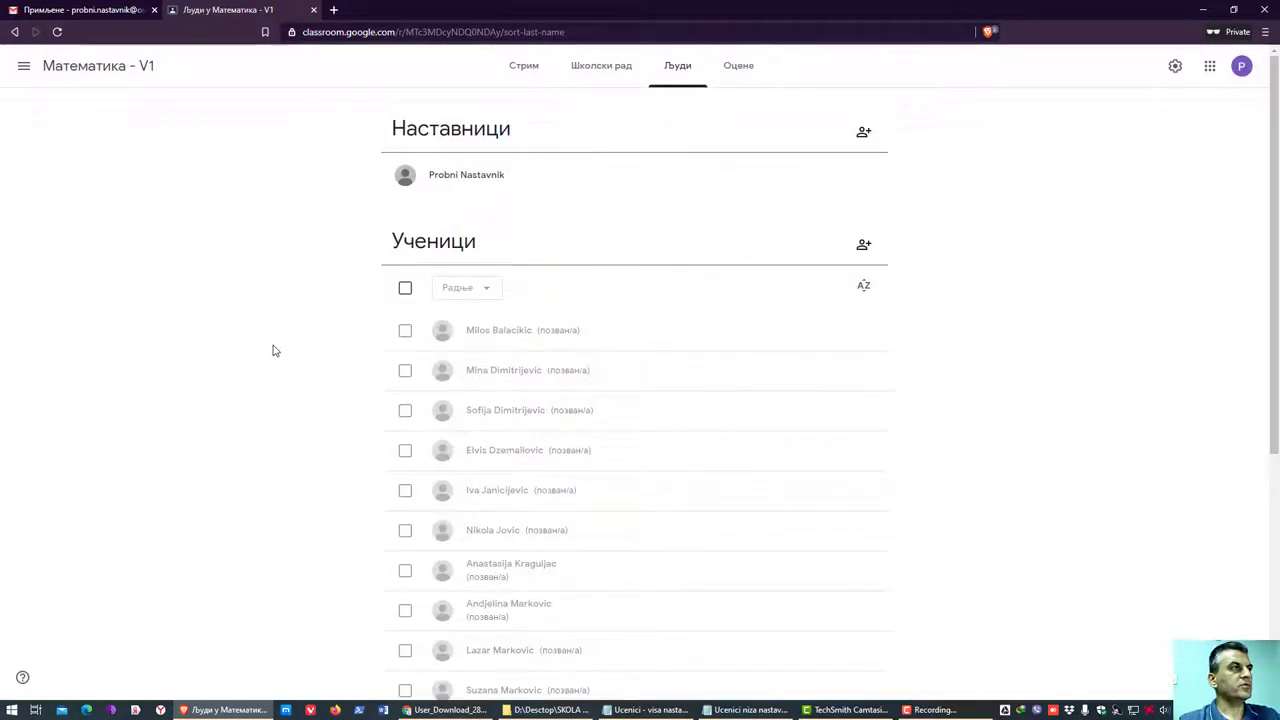
pyautogui.scroll(-4, 500, 480)
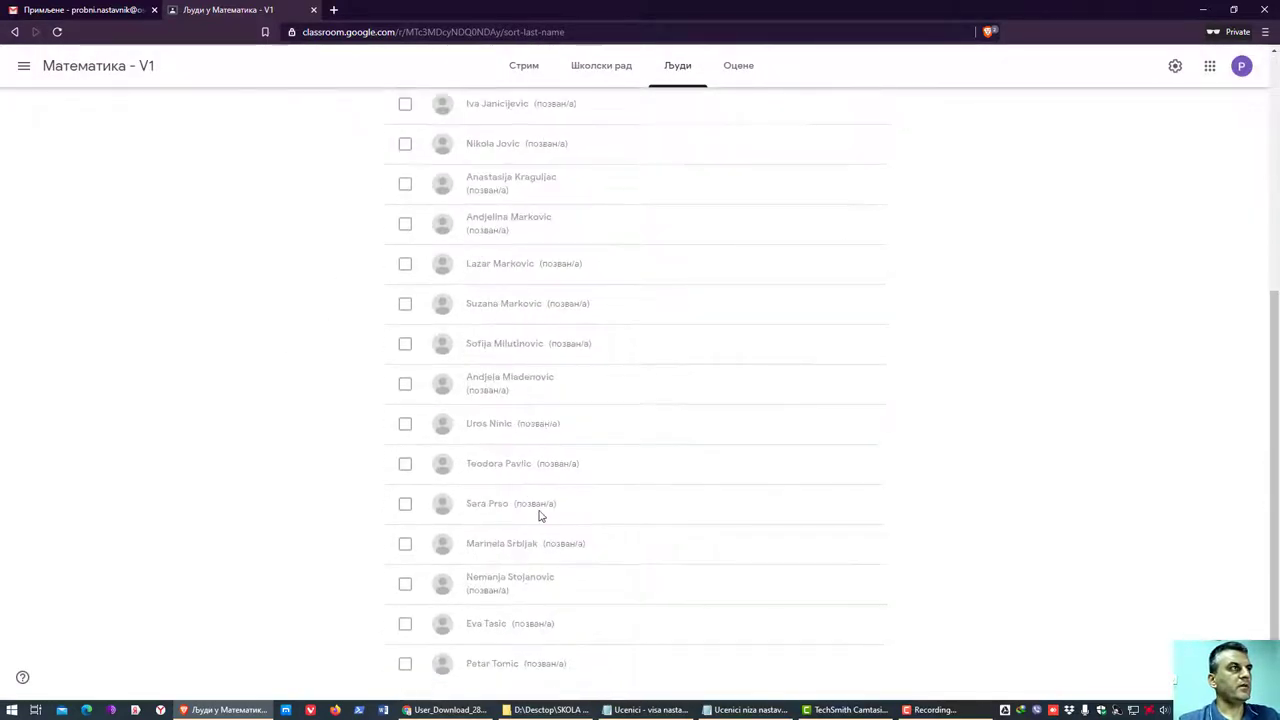
# - Check the signed-in account panel, then scroll the People list to verify the removal
pyautogui.click(1241, 66)
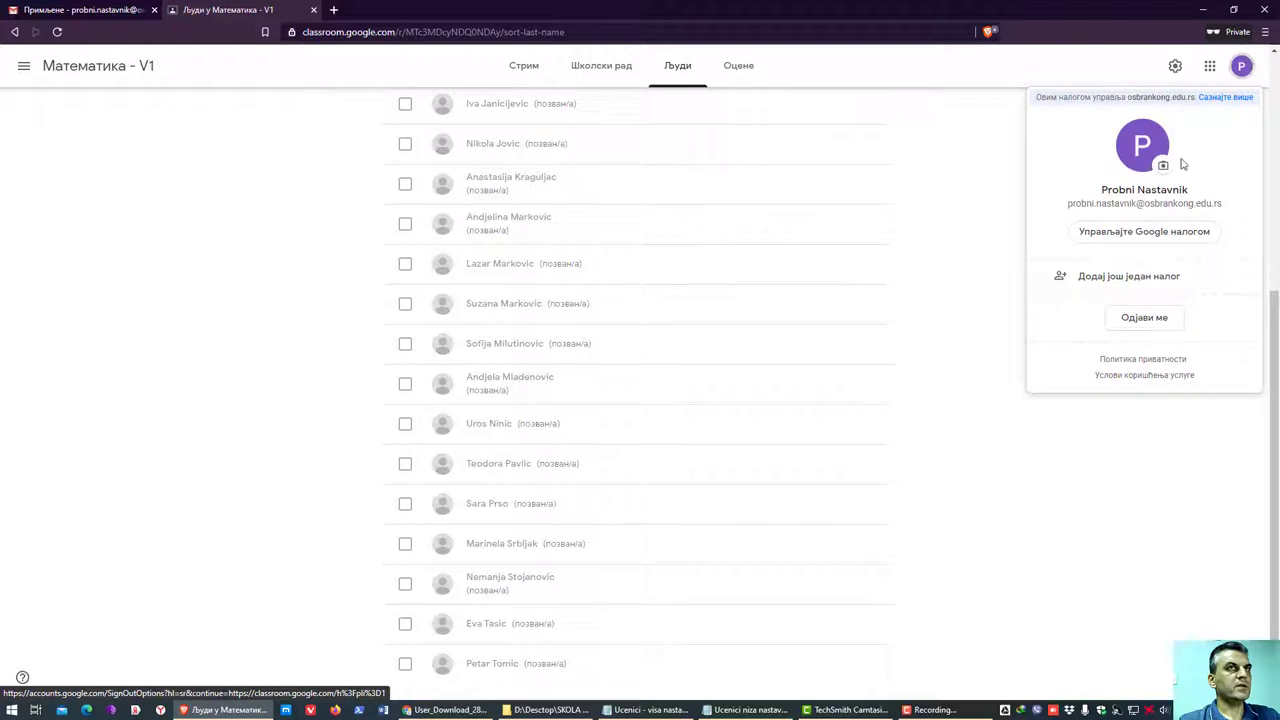
pyautogui.scroll(4, 170, 174)
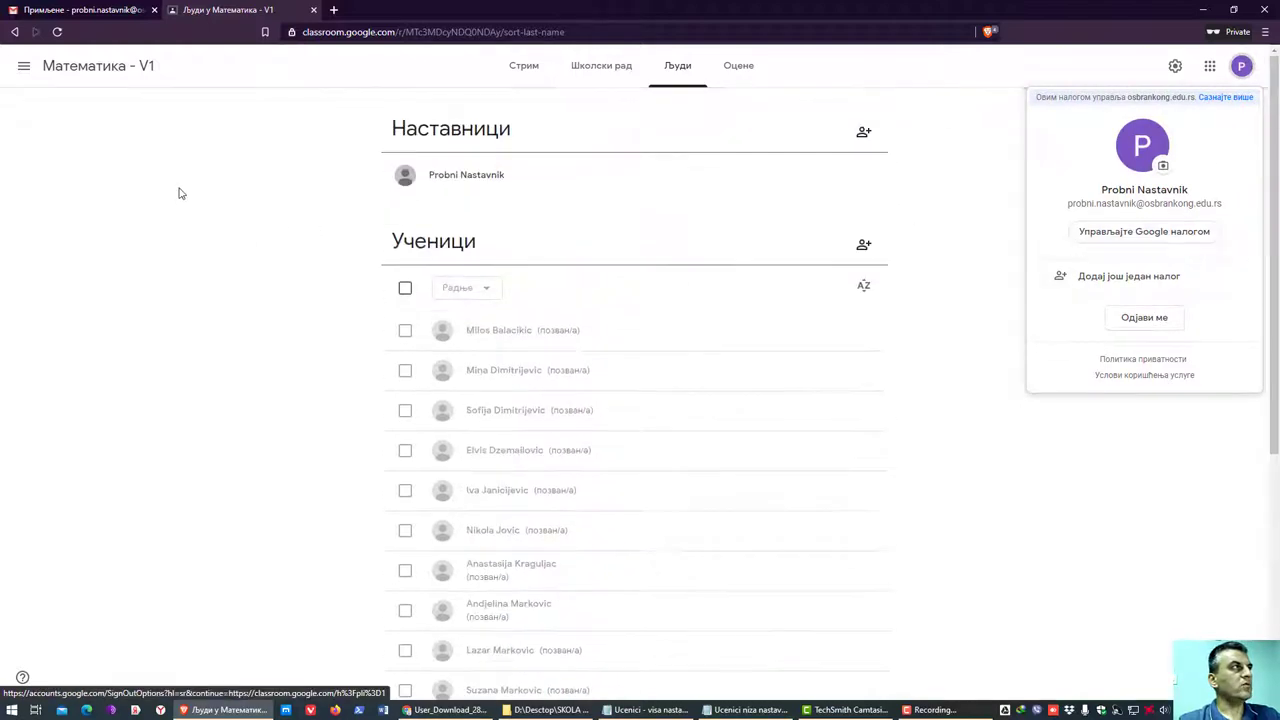
pyautogui.click(180, 193)
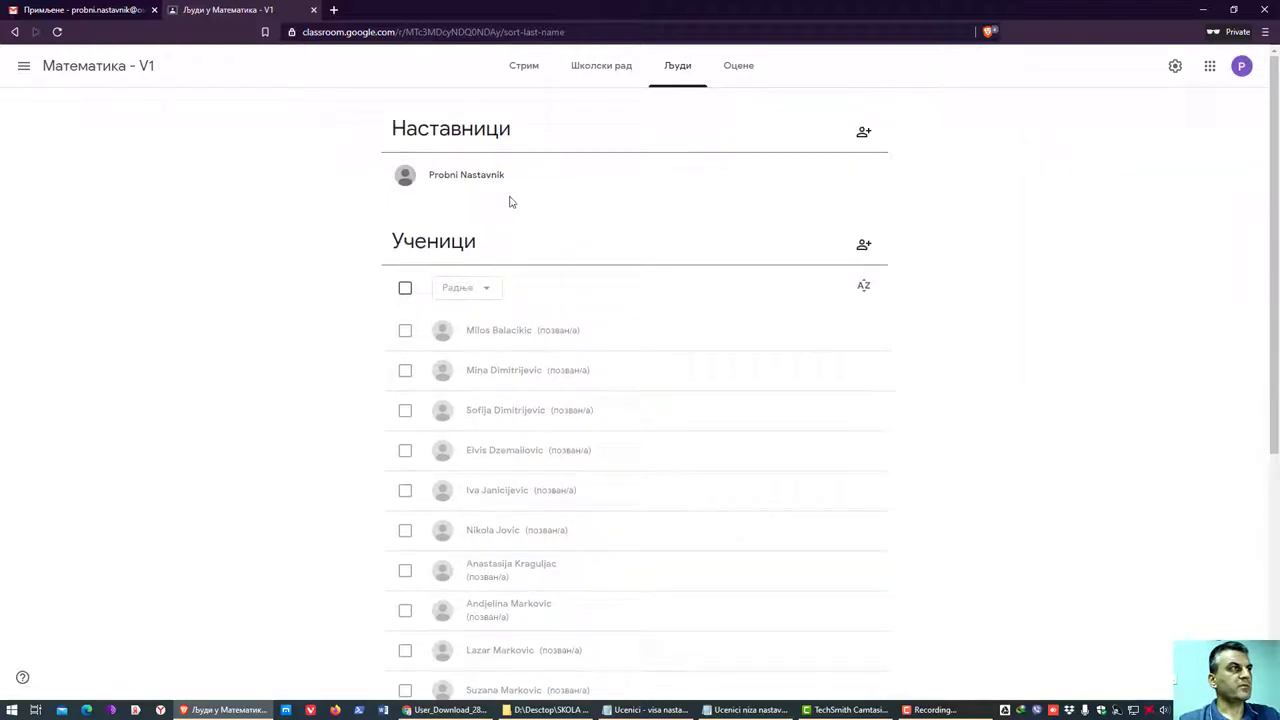
pyautogui.scroll(-4, 340, 240)
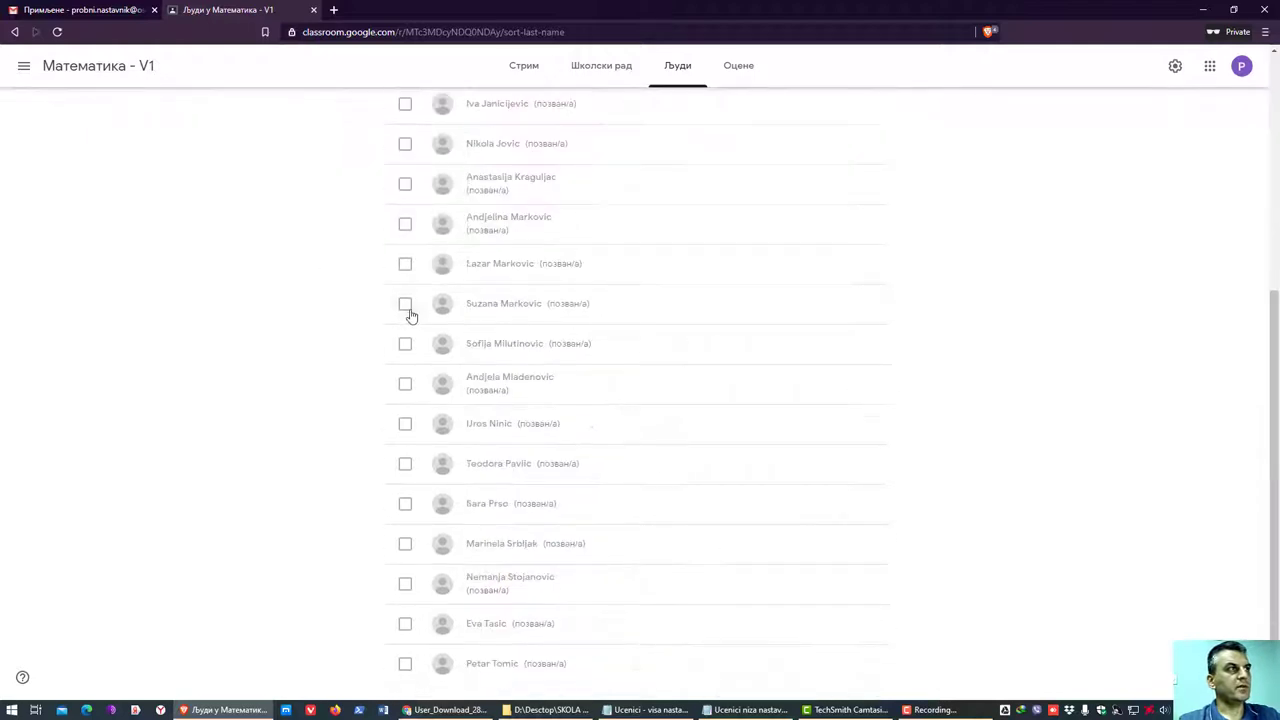
pyautogui.scroll(4, 490, 663)
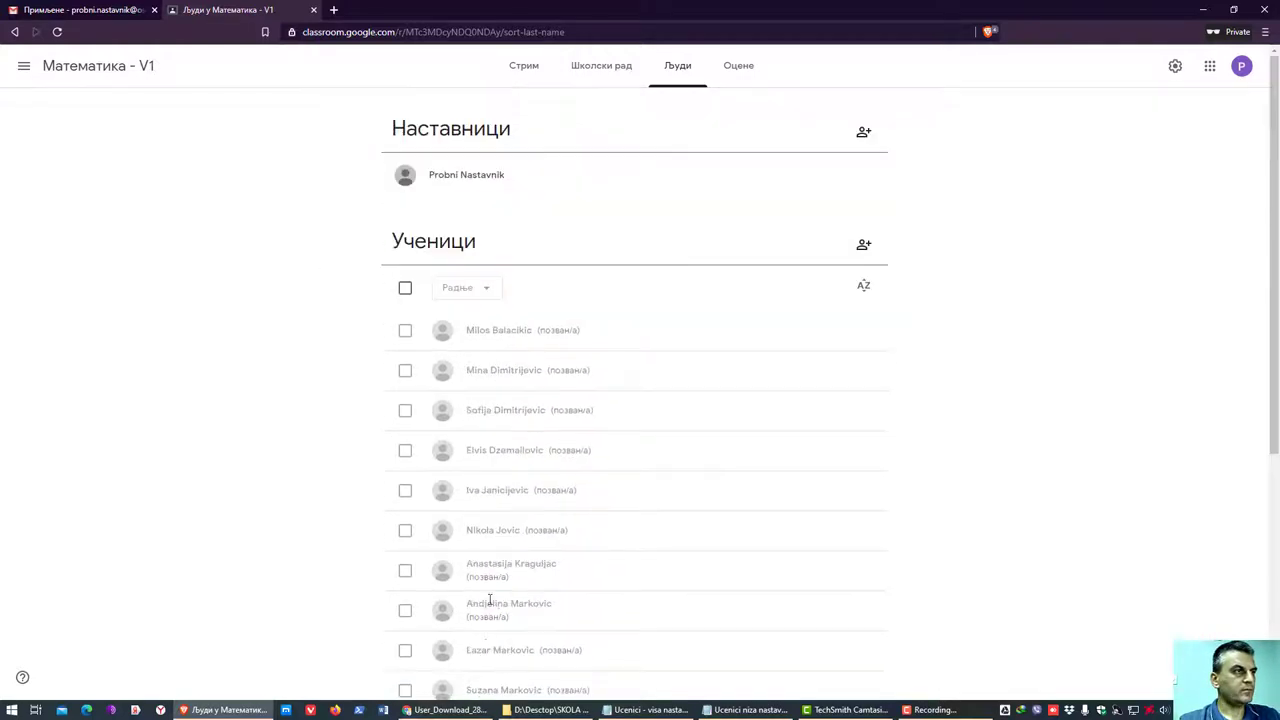
pyautogui.scroll(-4, 517, 655)
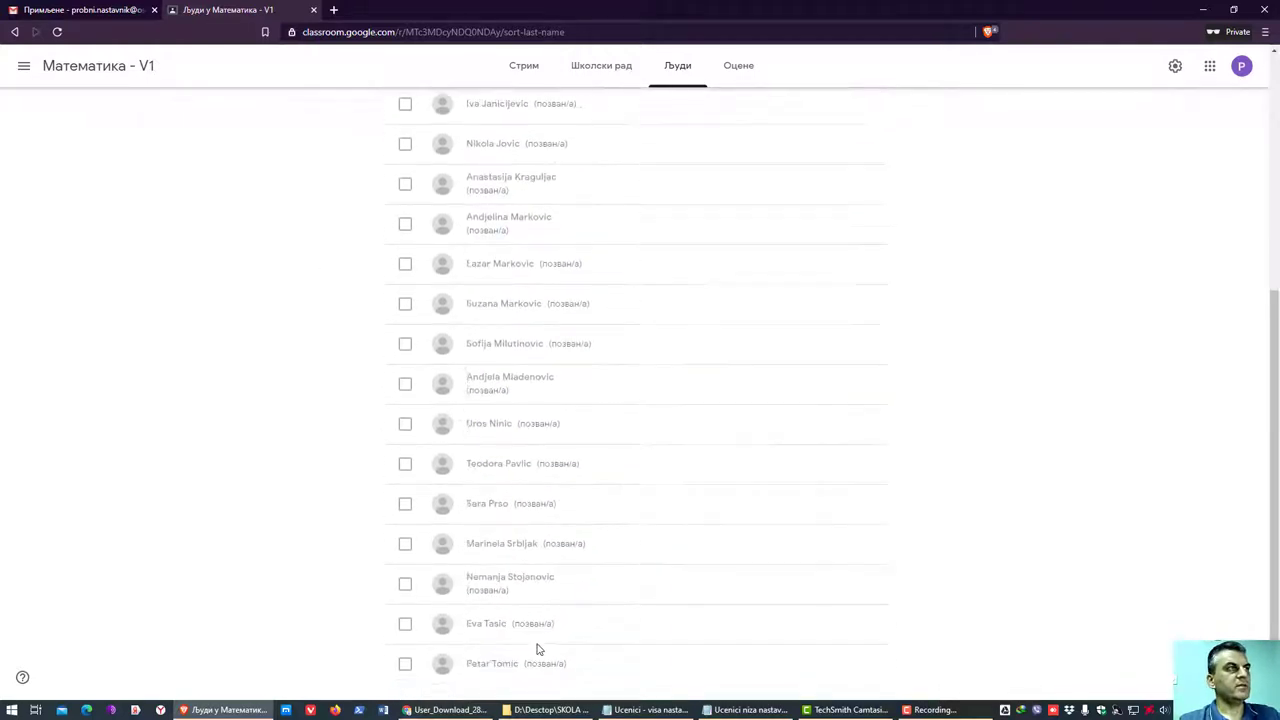
pyautogui.scroll(4, 555, 646)
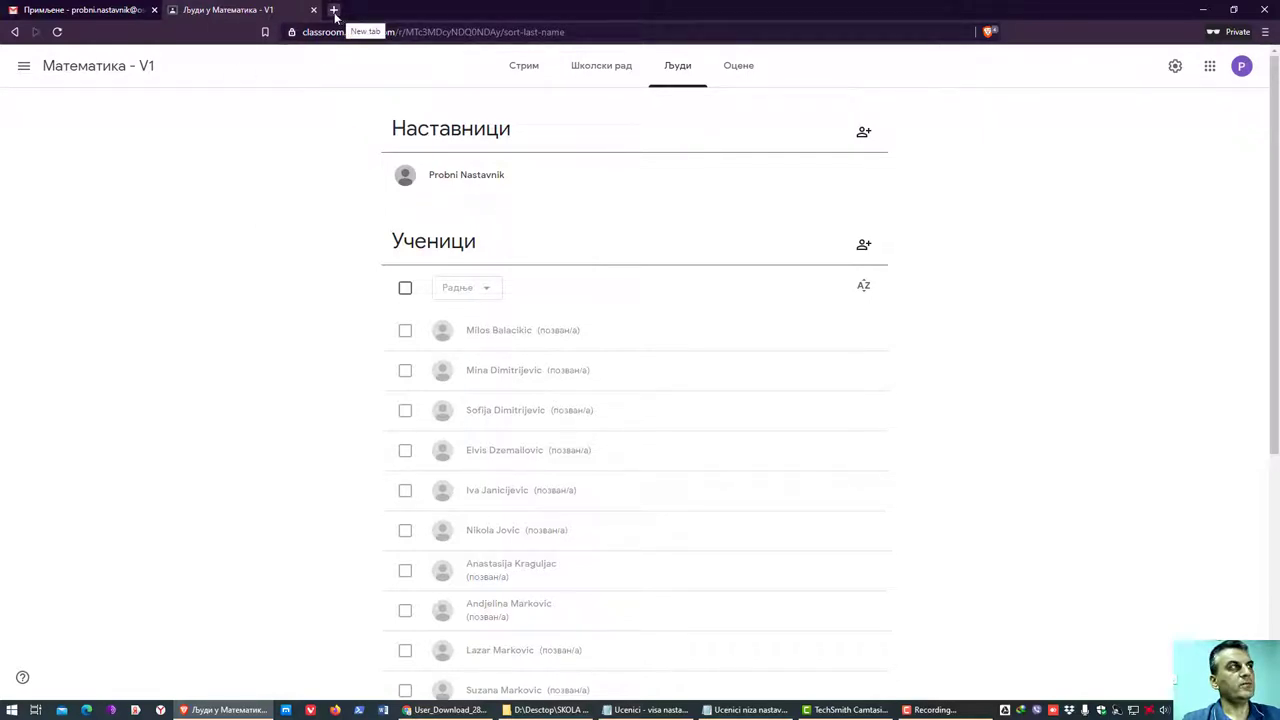
# - Copy the Математика - V1 class code and its invite link from the Stream page
pyautogui.click(116, 70)
pyautogui.click(434, 162)
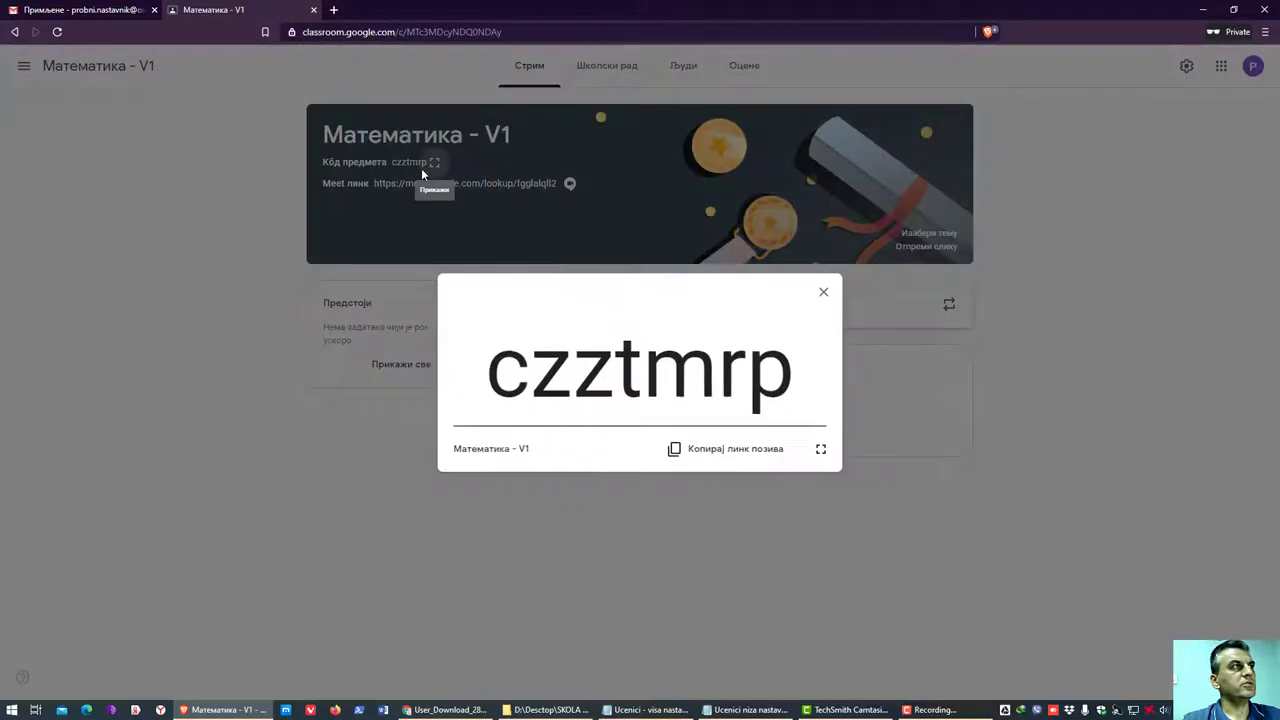
pyautogui.moveTo(793, 381); pyautogui.dragTo(429, 394)
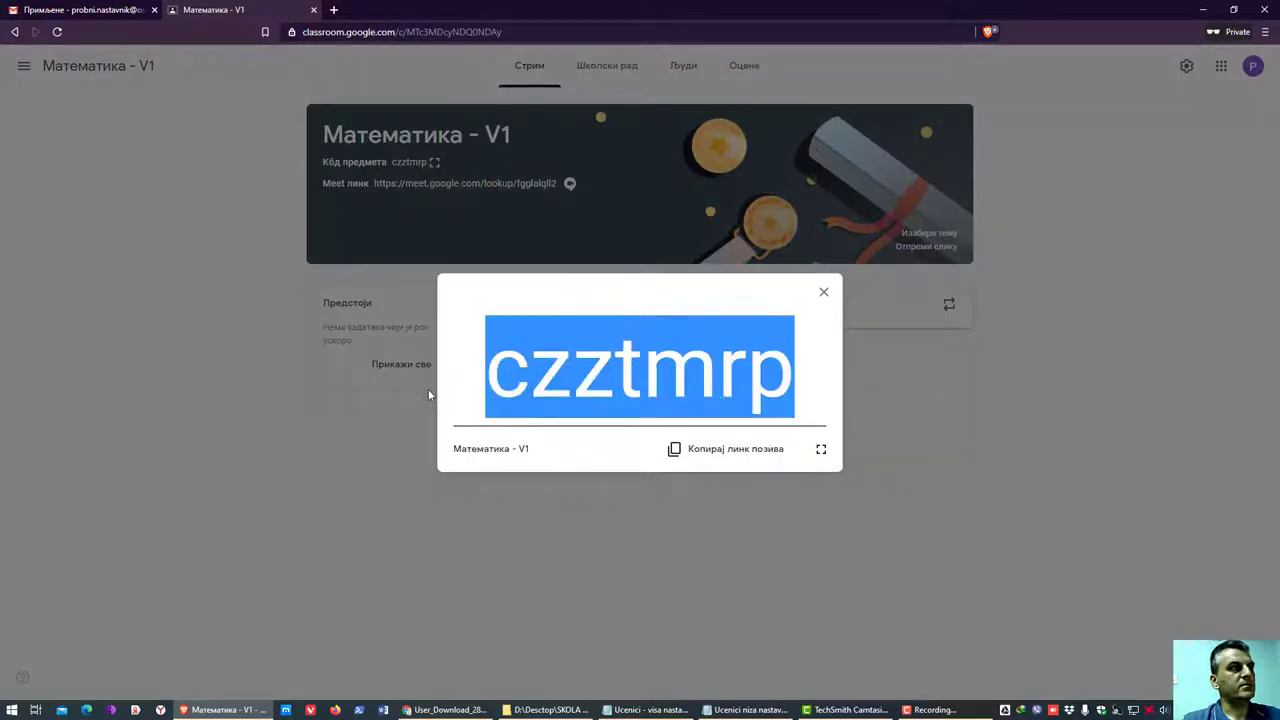
pyautogui.rightClick(560, 395)
pyautogui.click(600, 426)
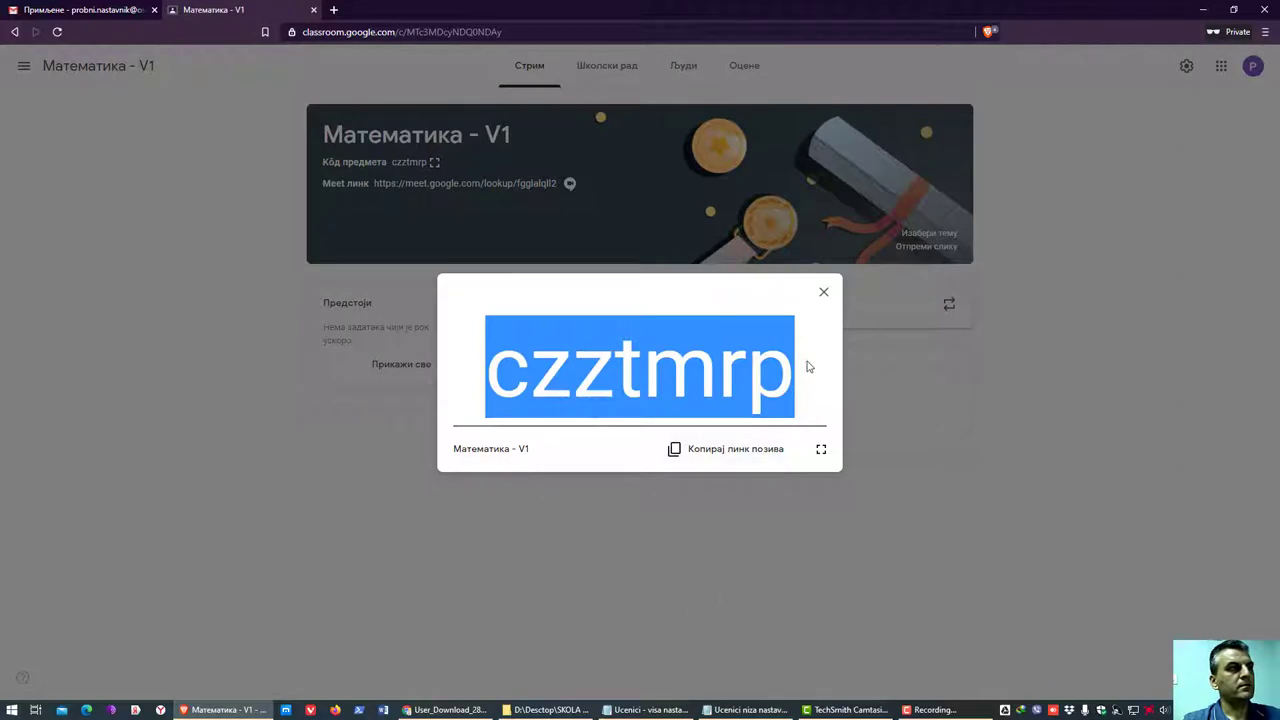
pyautogui.click(736, 451)
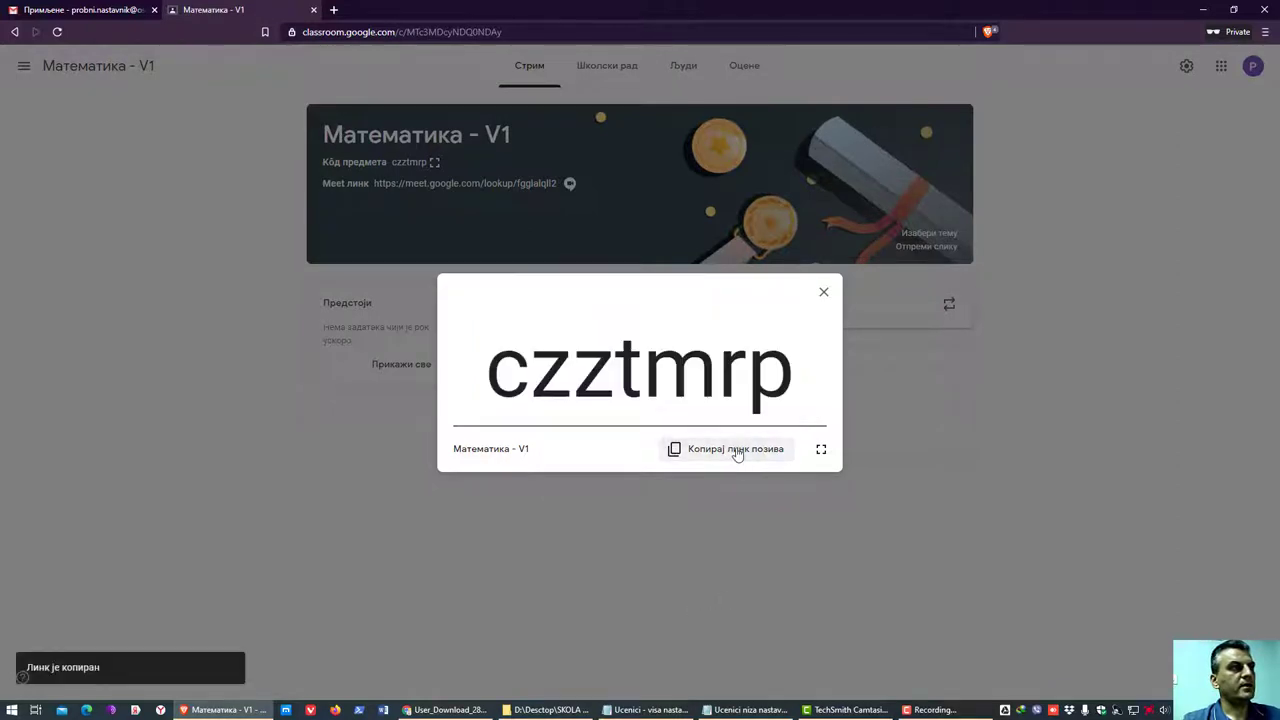
pyautogui.click(824, 296)
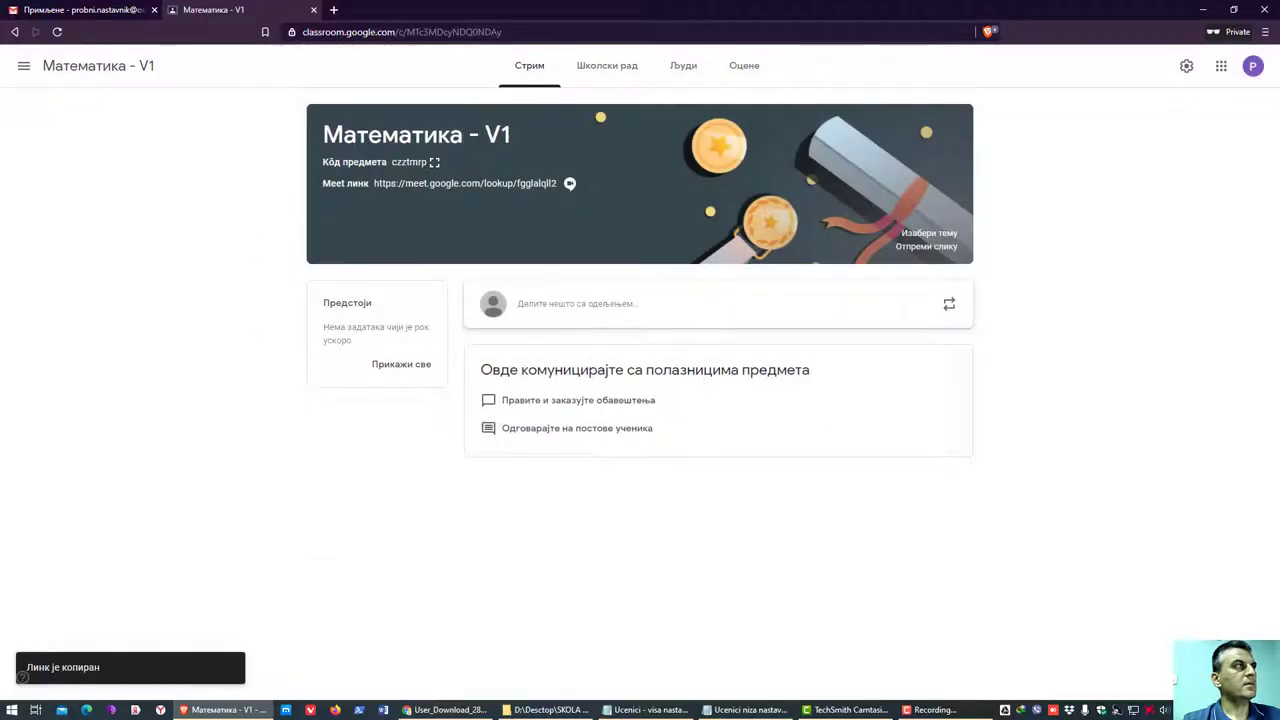
# - Open a new blank tab, erase the mistyped 'гроупс', and switch the keyboard language
pyautogui.click(334, 11)
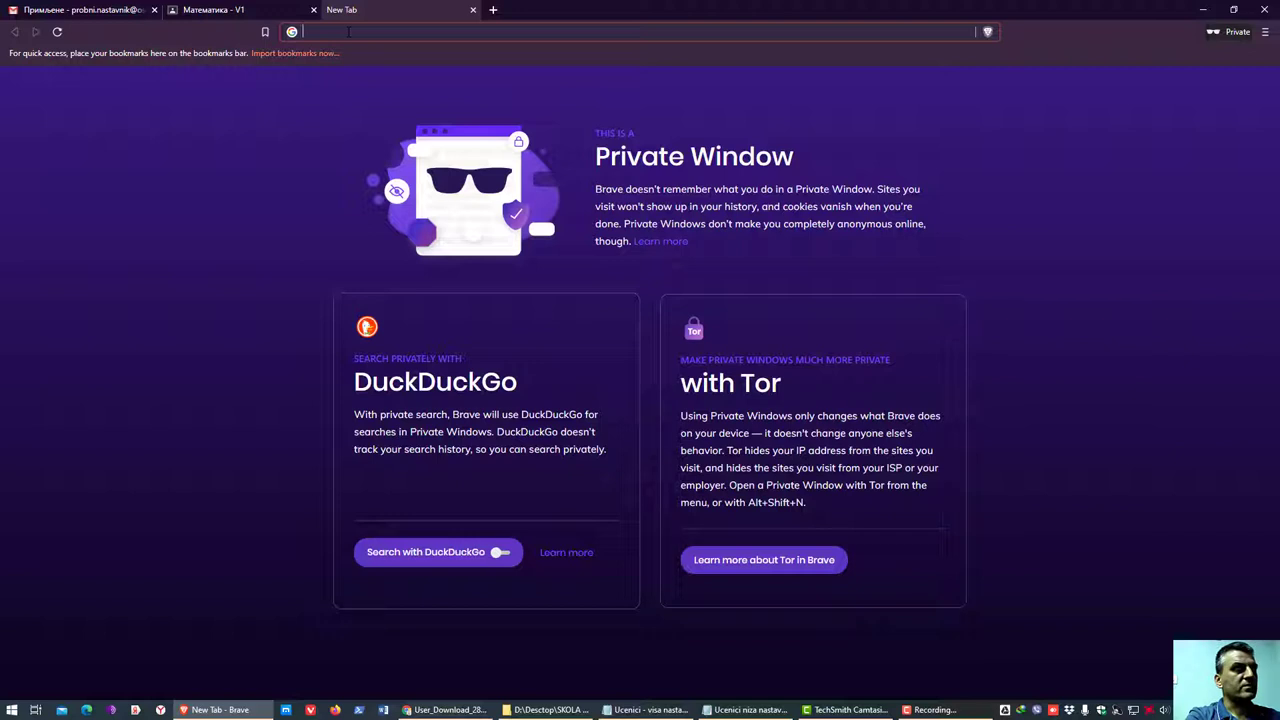
pyautogui.write('гроупс')
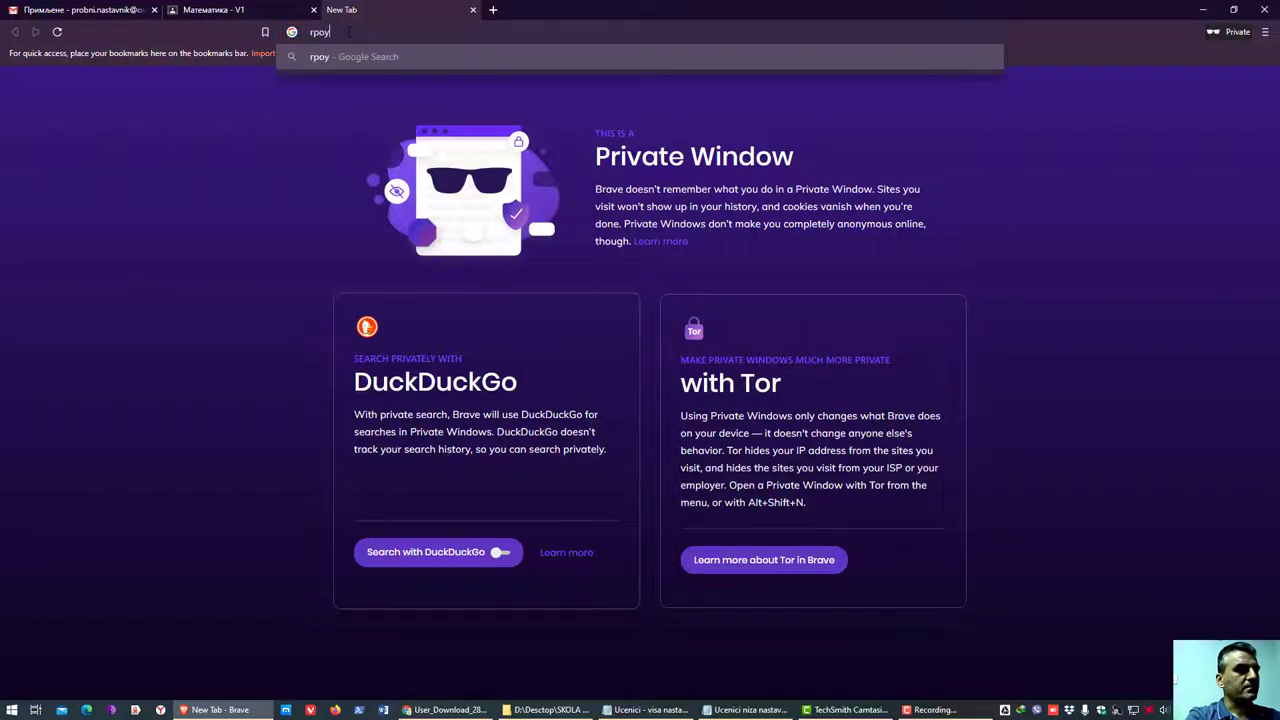
pyautogui.press('BackSpace')
pyautogui.press('BackSpace')
pyautogui.press('BackSpace')
pyautogui.press('BackSpace')
pyautogui.press('BackSpace')
pyautogui.press('BackSpace')
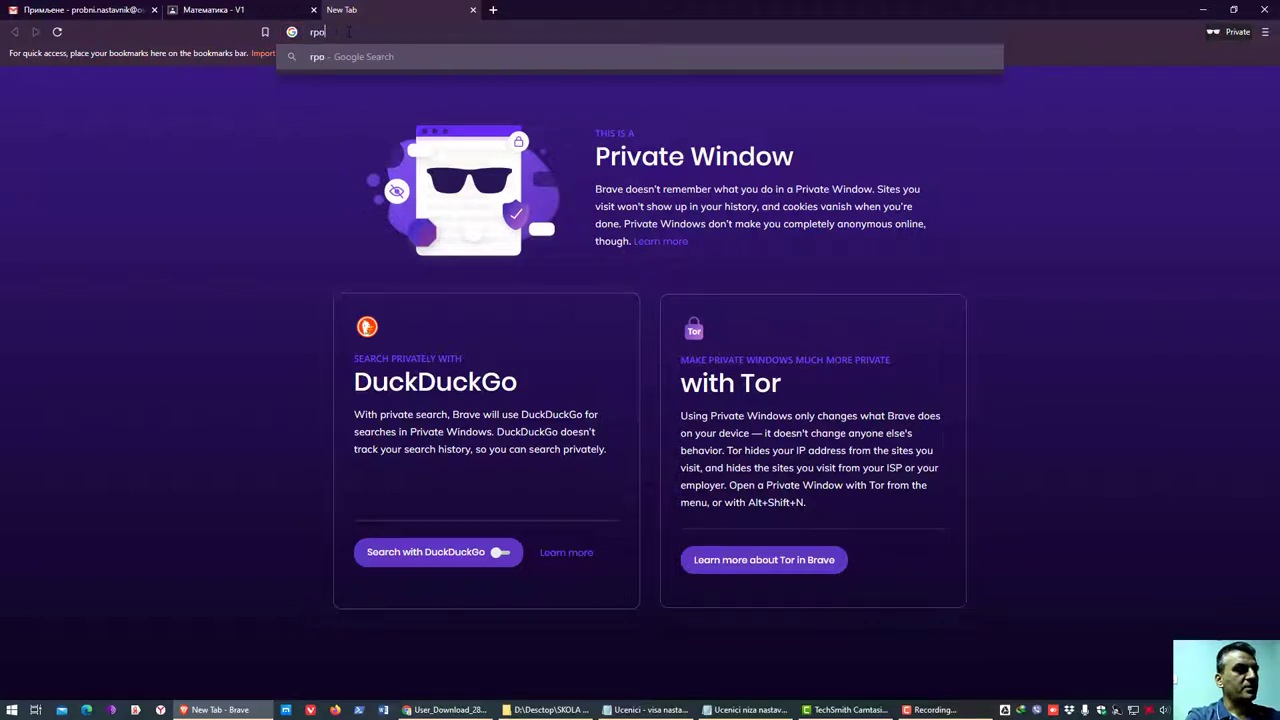
pyautogui.press('super+space')
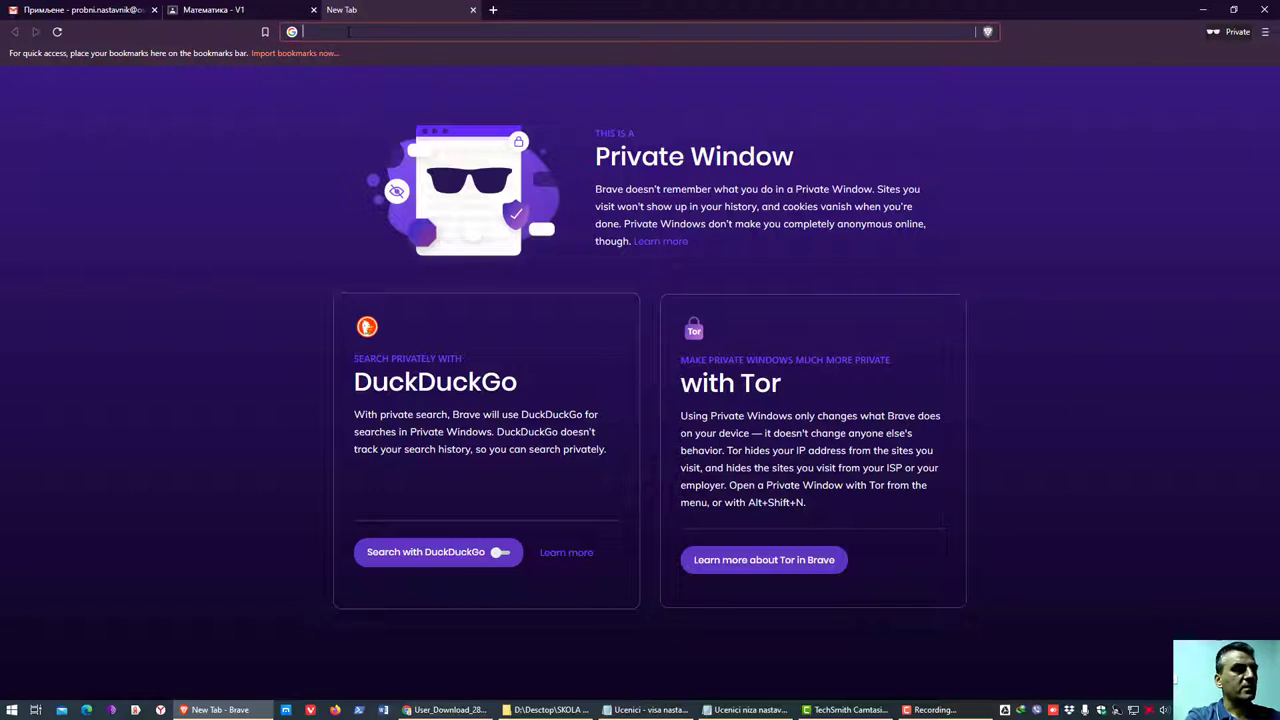
pyautogui.click(225, 12)
# - Launch Google Groups (Групе) from the Google apps grid on the class tab
pyautogui.click(1221, 65)
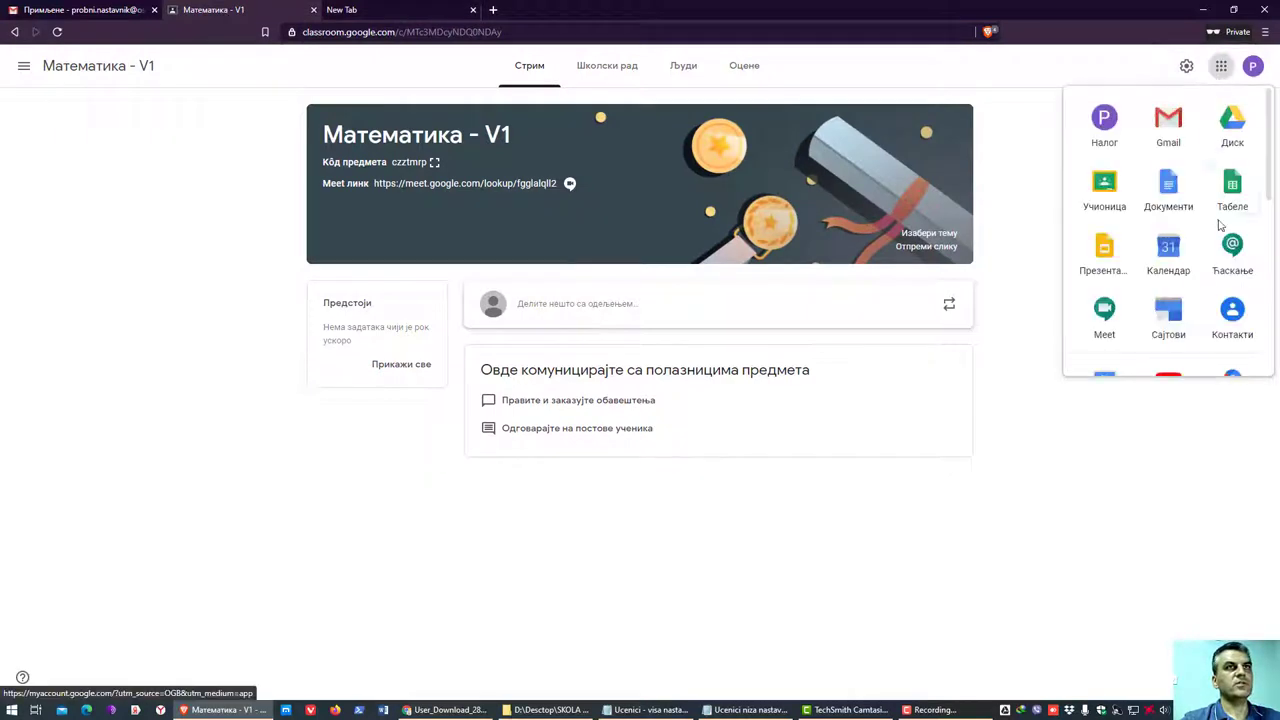
pyautogui.scroll(-5, 1168, 247)
pyautogui.scroll(5, 1124, 238)
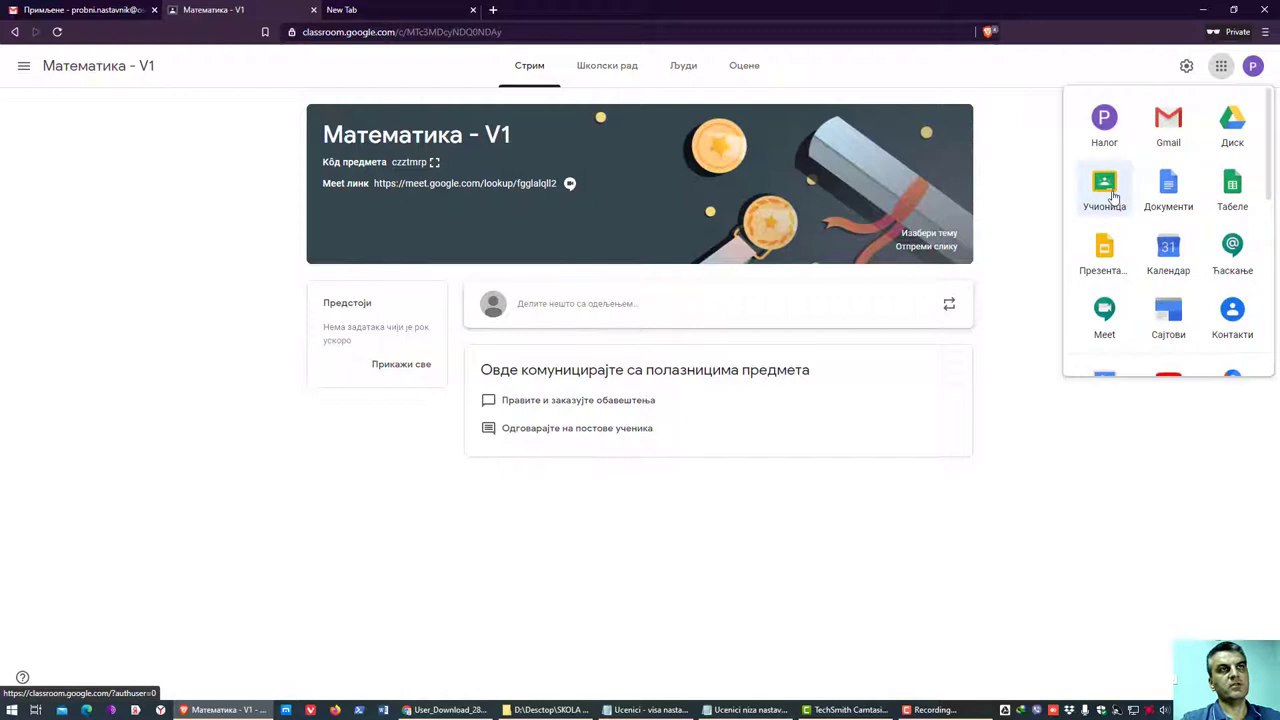
pyautogui.scroll(-3, 1124, 272)
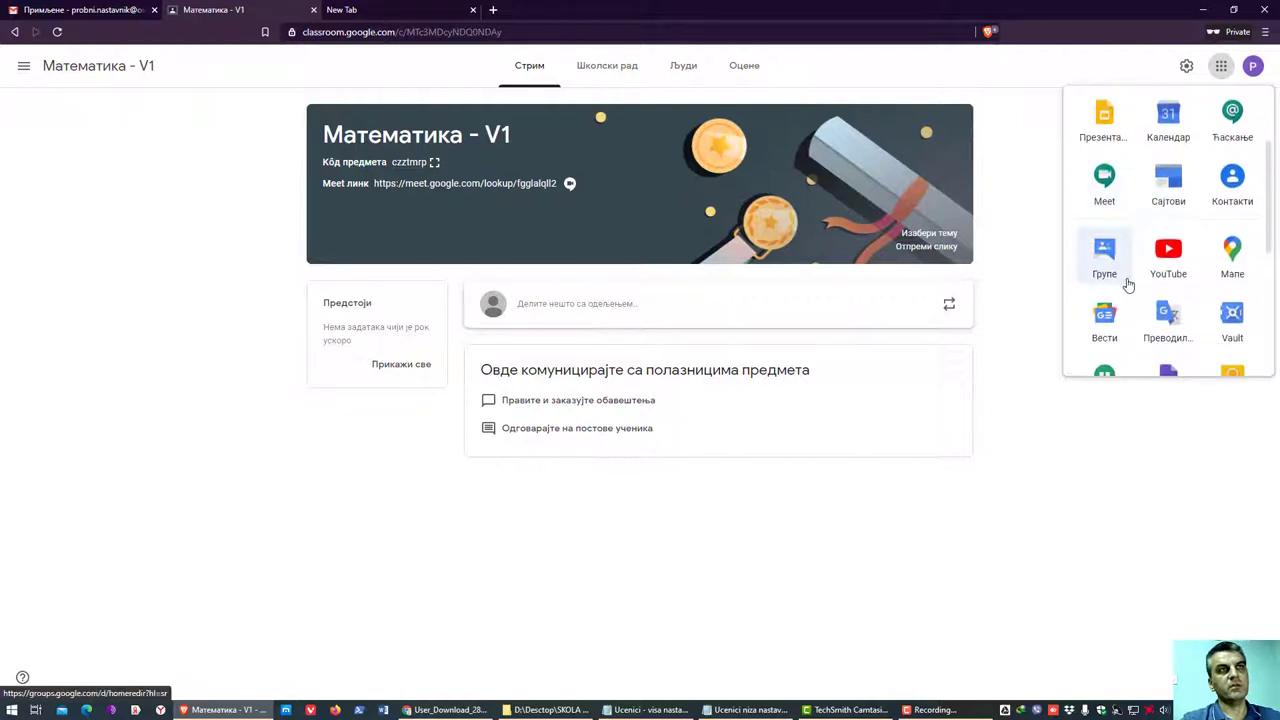
pyautogui.scroll(-1, 1128, 286)
pyautogui.click(1101, 200)
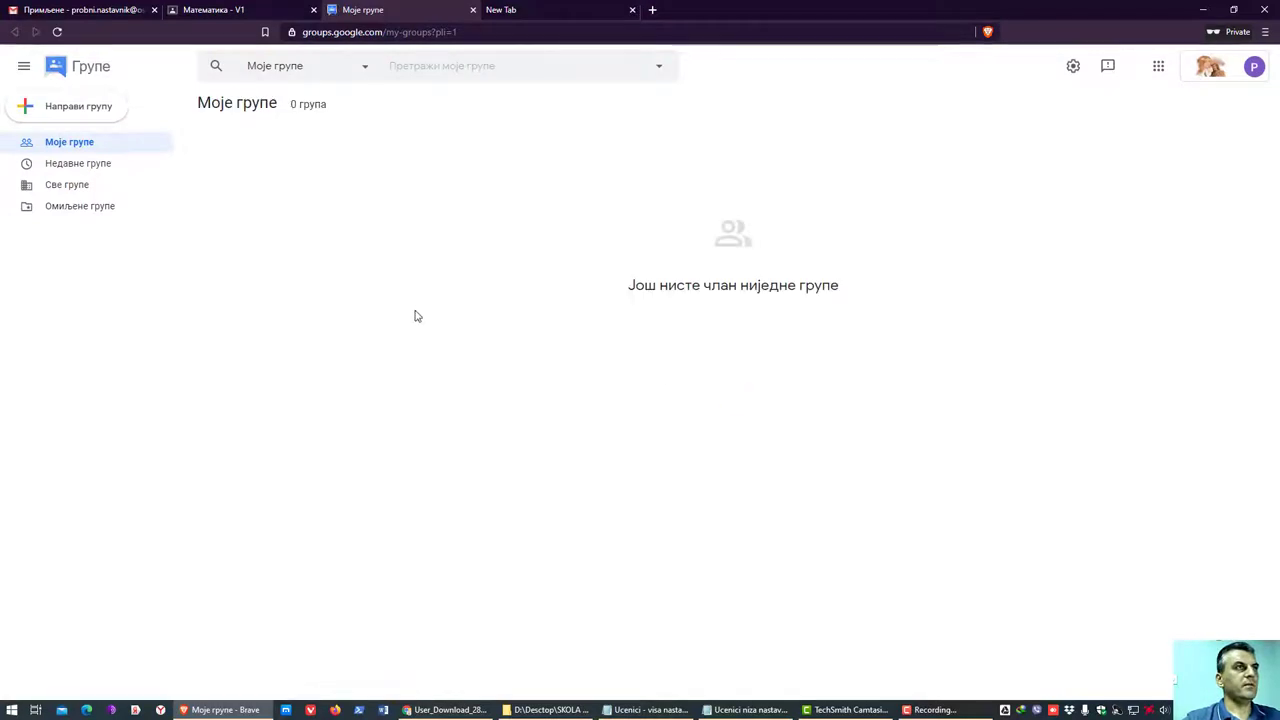
# - Show all groups and copy the V1 group's e-mail address from the list
pyautogui.click(60, 190)
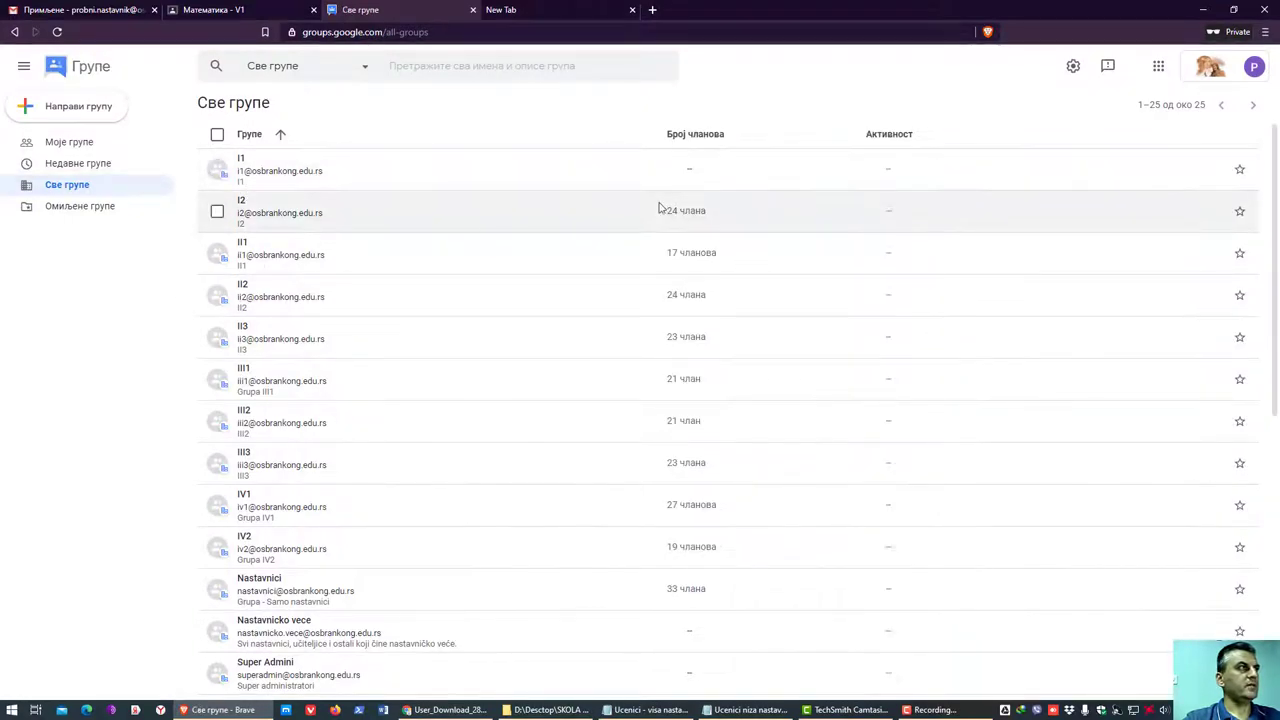
pyautogui.scroll(-5, 657, 366)
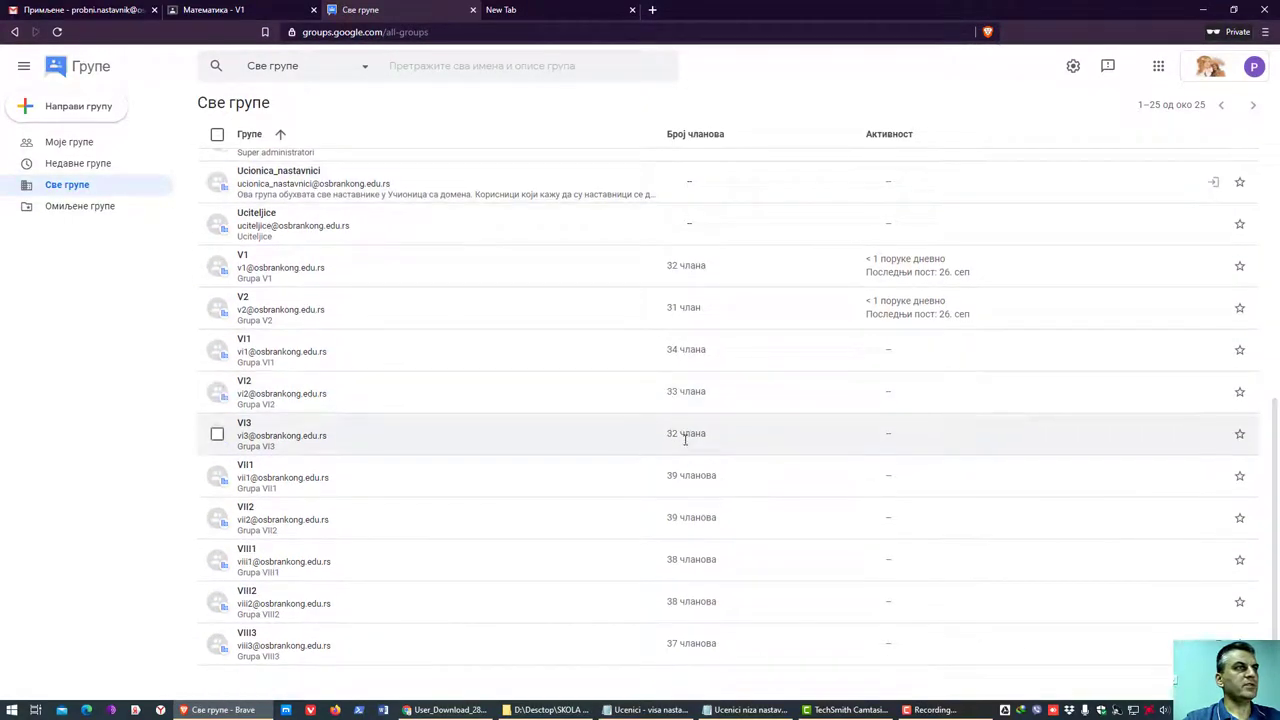
pyautogui.scroll(2, 686, 451)
pyautogui.scroll(-2, 694, 474)
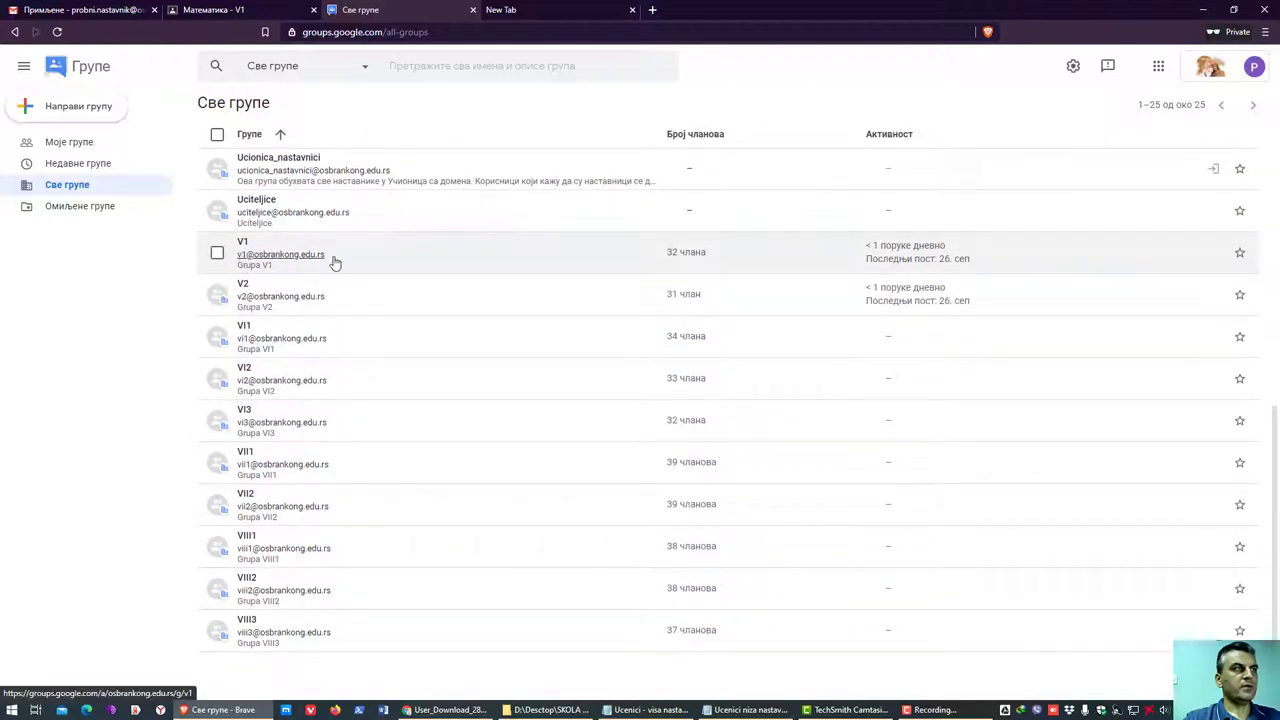
pyautogui.moveTo(335, 262); pyautogui.dragTo(237, 258)
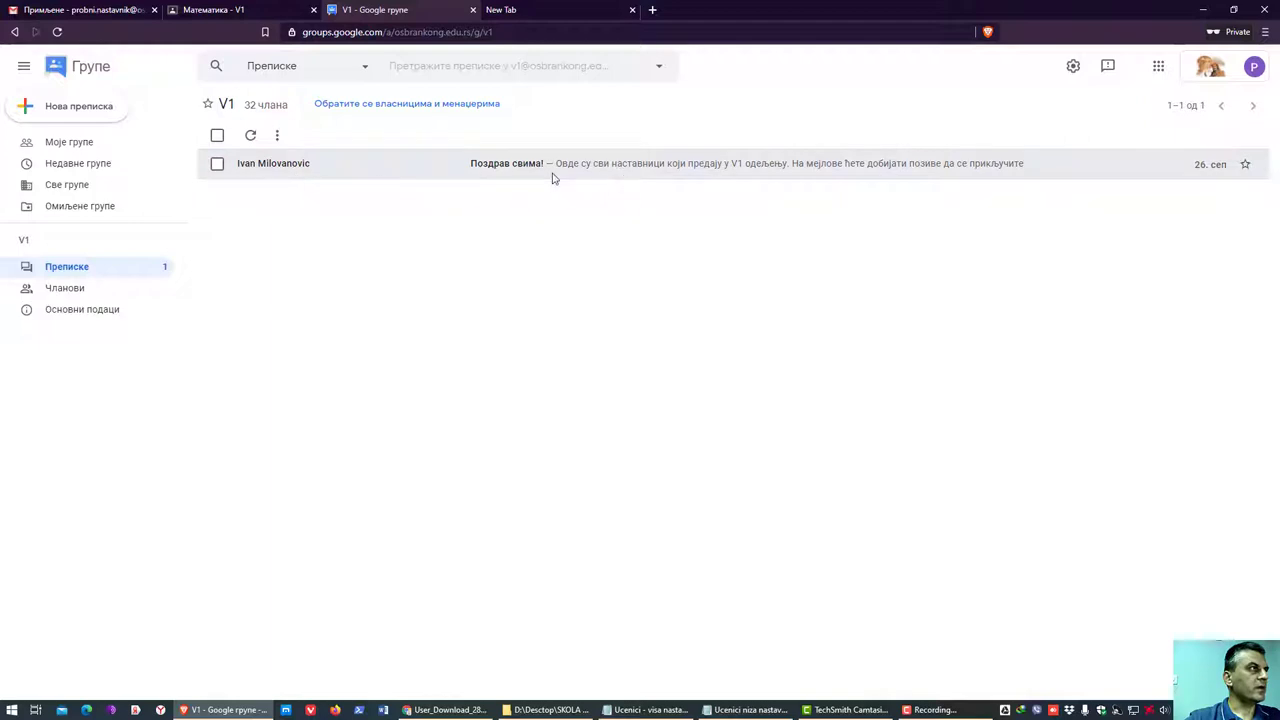
pyautogui.click(13, 33)
pyautogui.rightClick(309, 258)
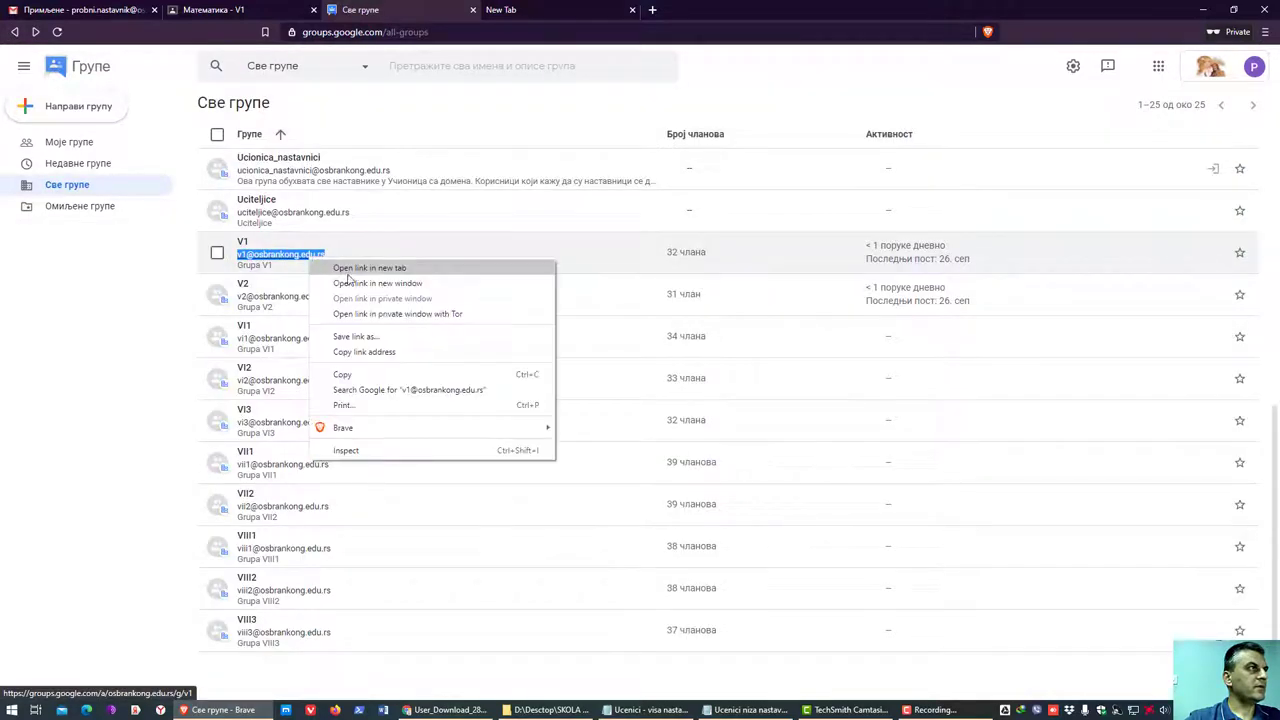
pyautogui.click(355, 376)
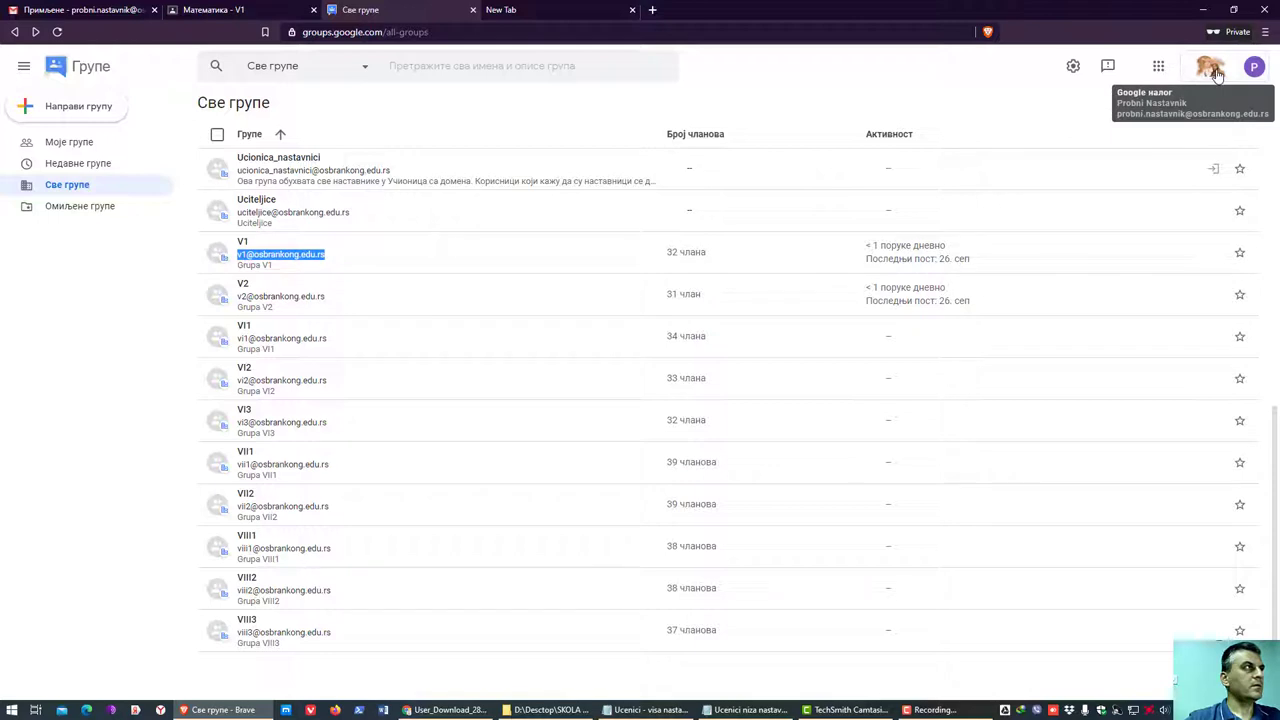
pyautogui.click(1158, 66)
# - In Gmail, draft an e-mail to the V1 group with subject 'Pozivnica za ulazak u učionicu Matematika V1'
pyautogui.click(1167, 118)
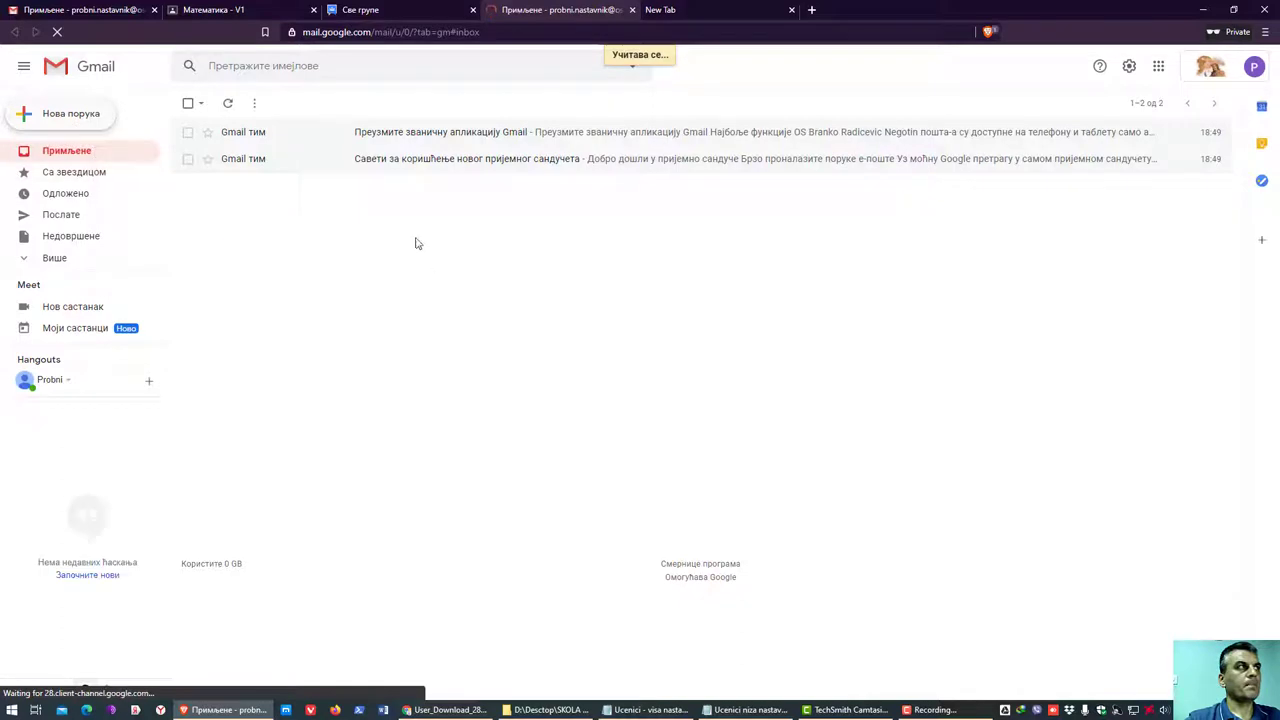
pyautogui.click(100, 120)
pyautogui.click(870, 425)
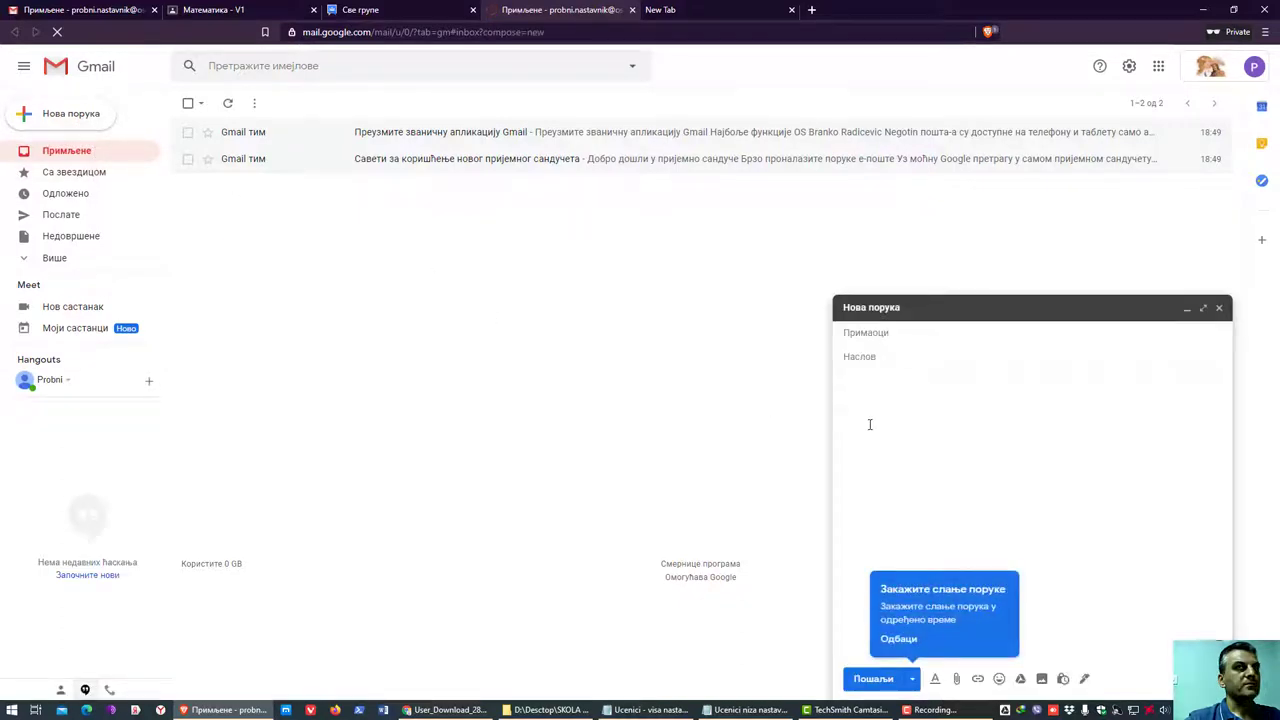
pyautogui.click(890, 336)
pyautogui.hotkey('ctrl', 'v')
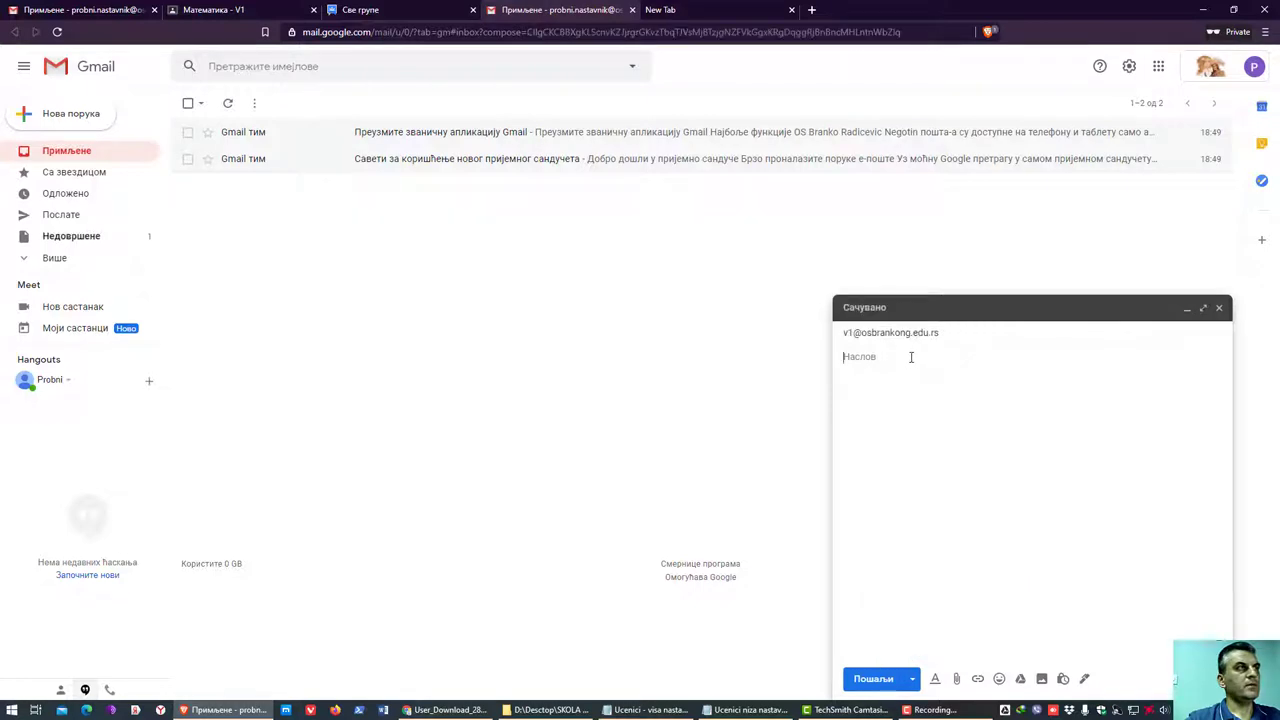
pyautogui.click(911, 357)
pyautogui.hotkey('ctrl', 'v')
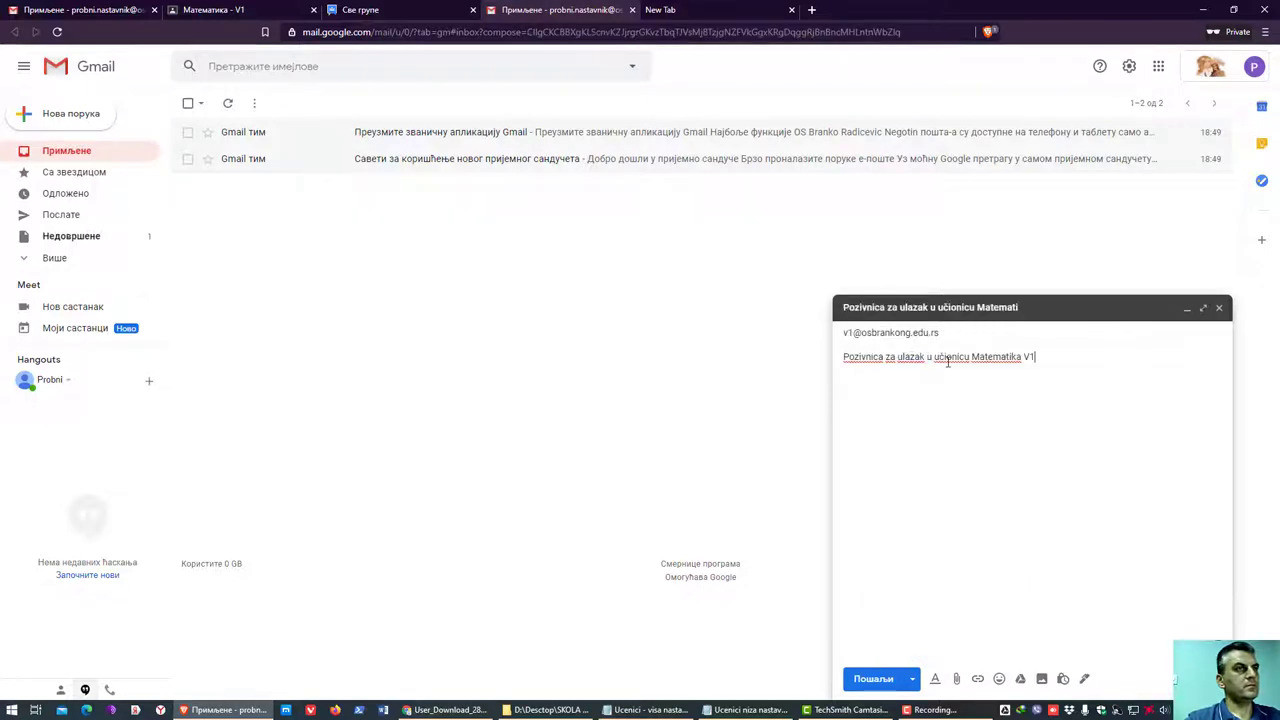
pyautogui.click(935, 400)
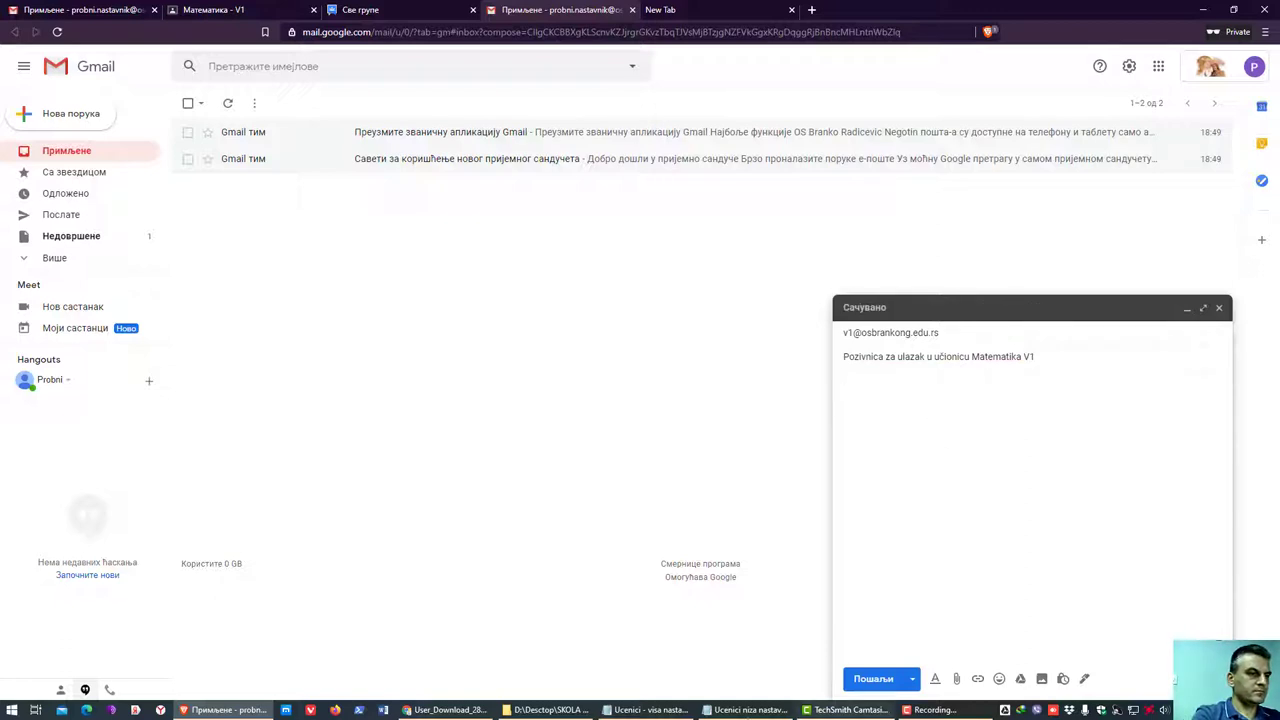
pyautogui.moveTo(845, 710)
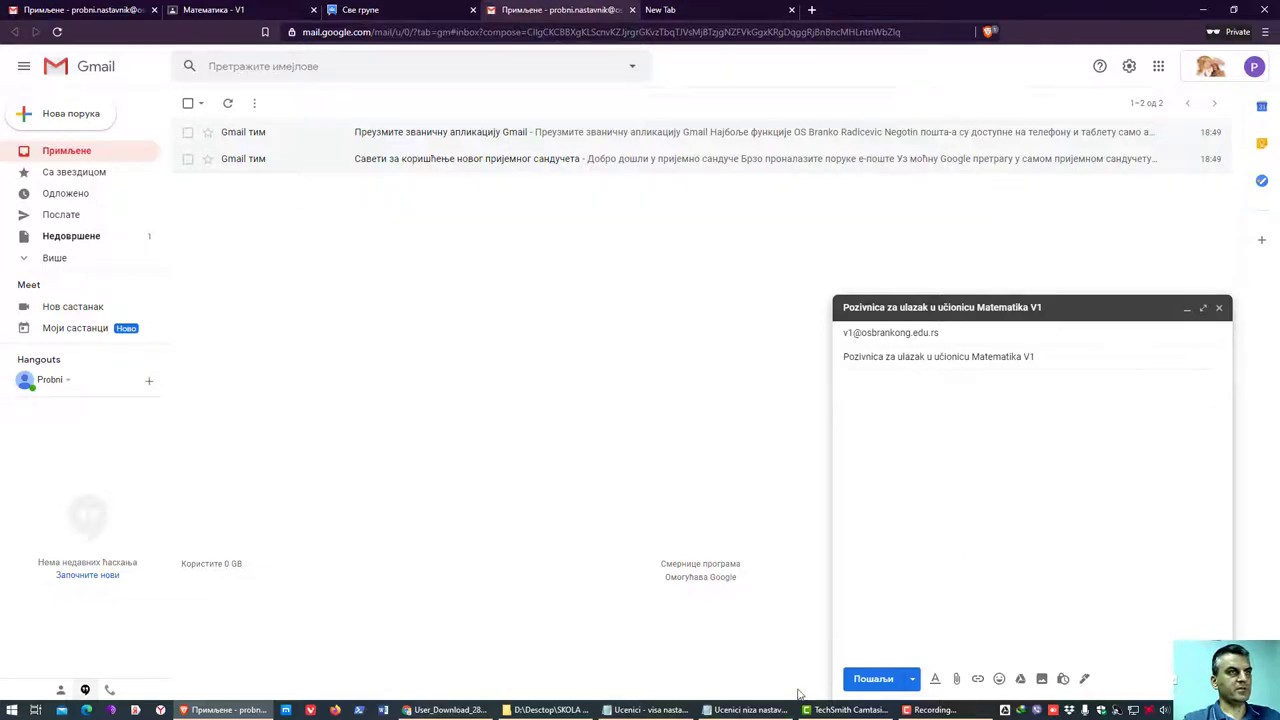
# - Copy the Математика - V1 class invite link from the enlarged class code, then return to Groups
pyautogui.click(750, 710)
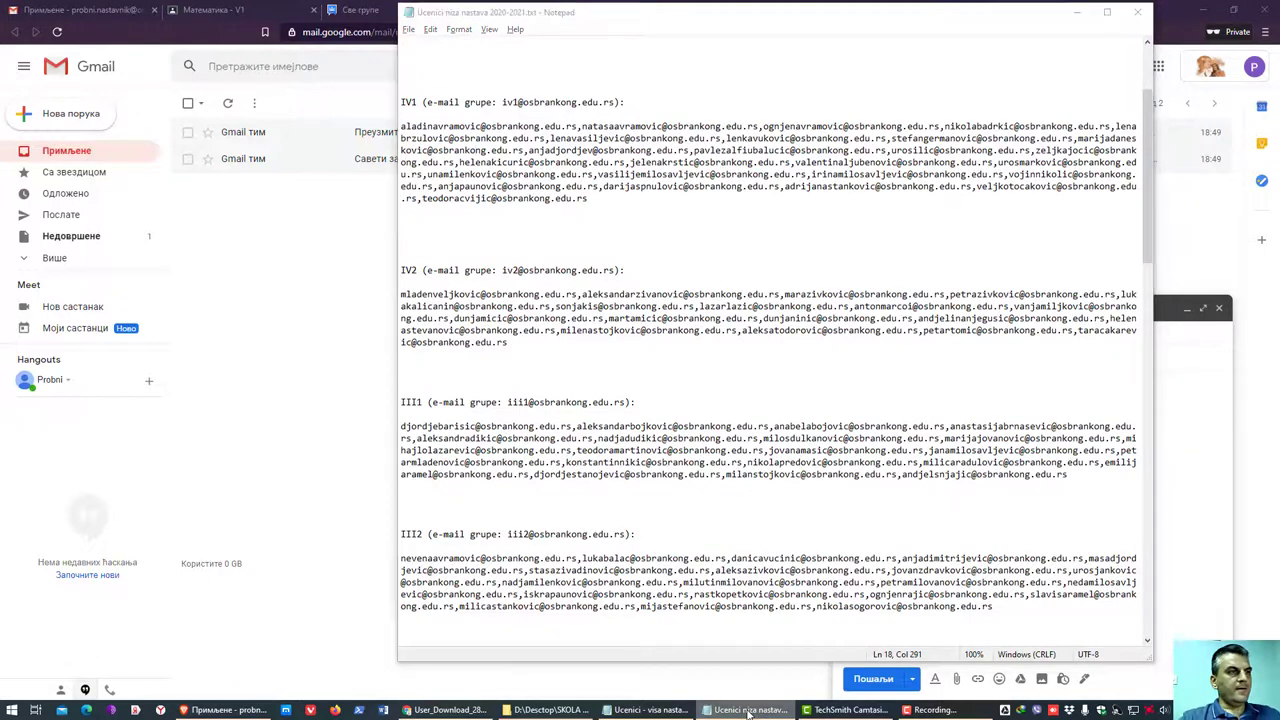
pyautogui.click(748, 710)
pyautogui.click(395, 10)
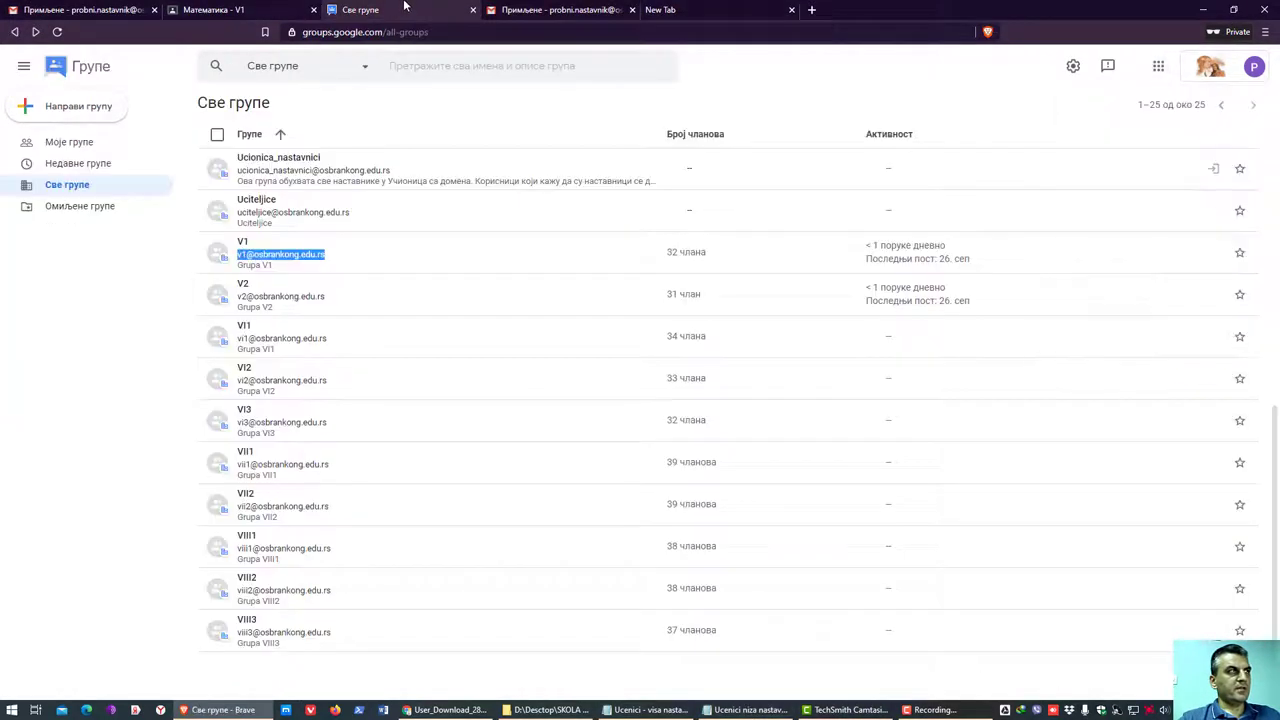
pyautogui.click(250, 10)
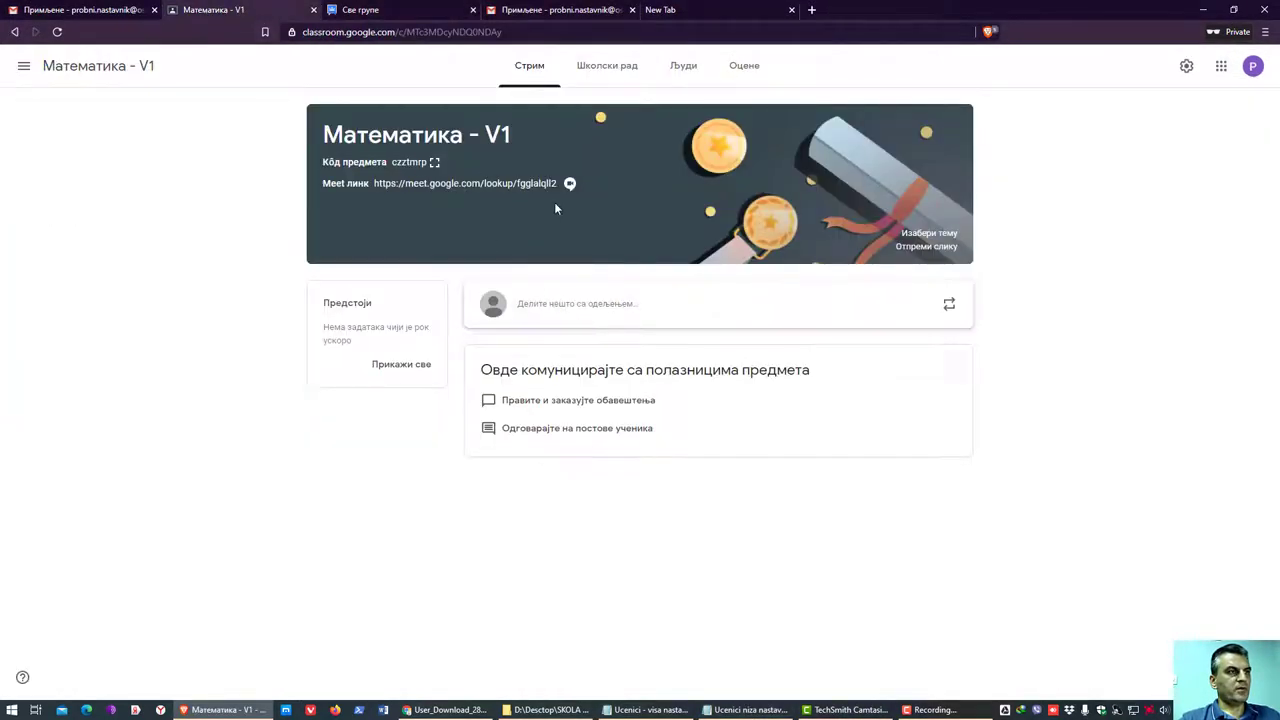
pyautogui.click(434, 162)
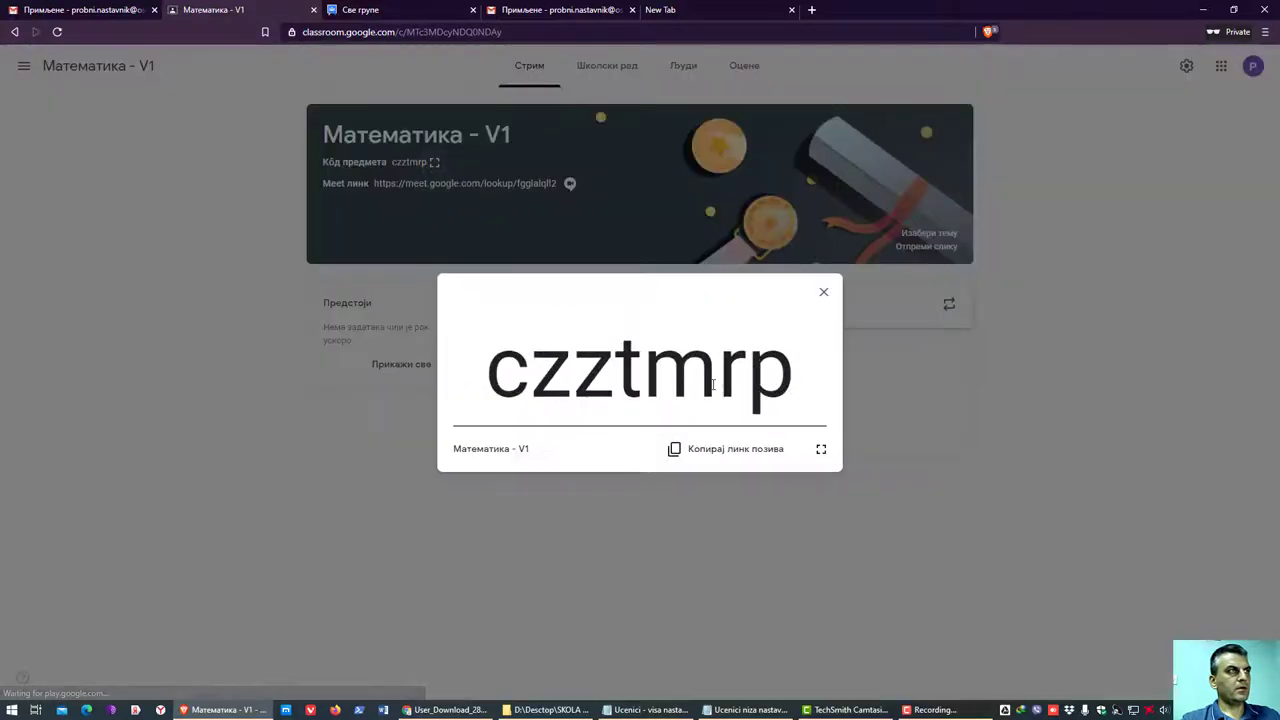
pyautogui.click(745, 456)
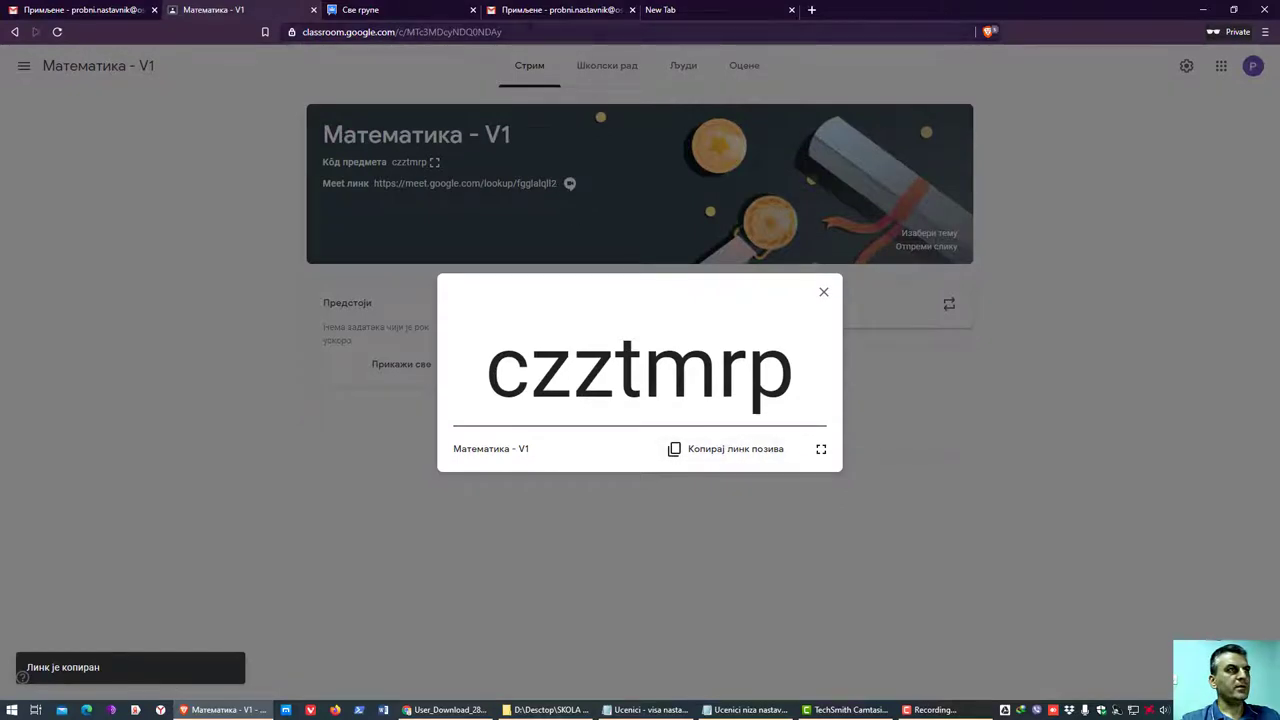
pyautogui.click(384, 12)
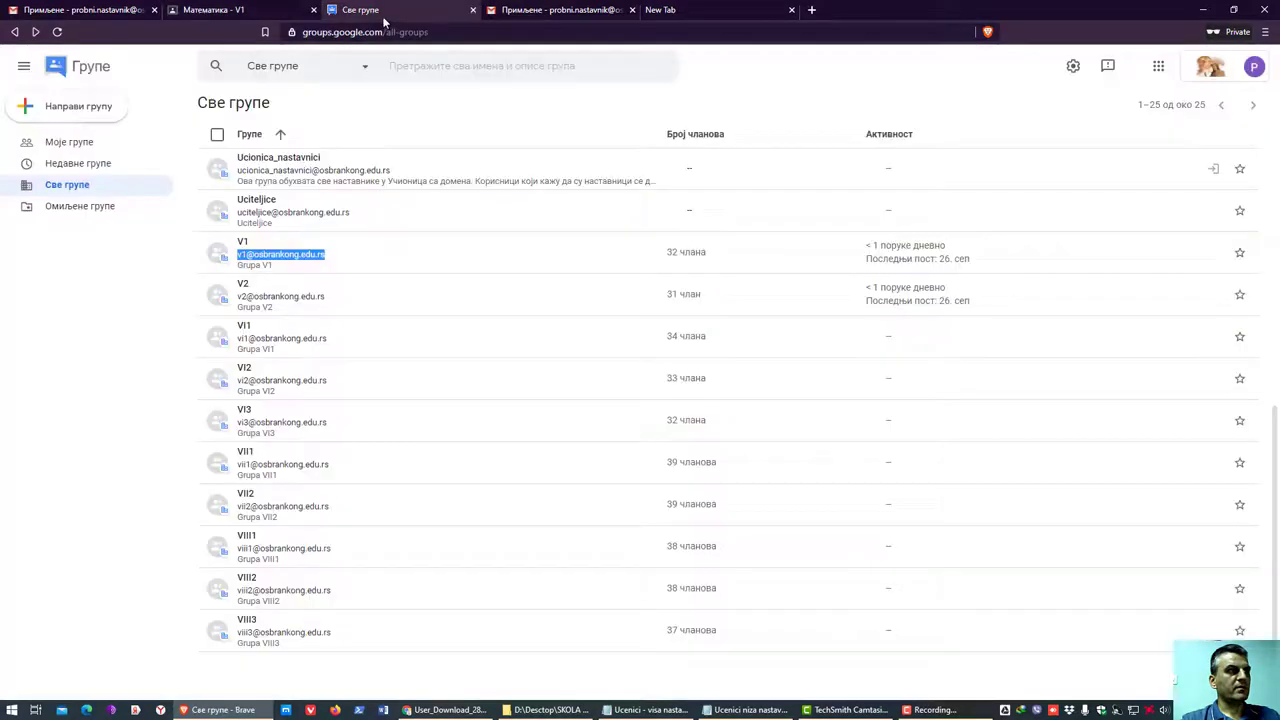
# - Paste the class invite link into the draft's body and send it to the V1 group
pyautogui.click(587, 14)
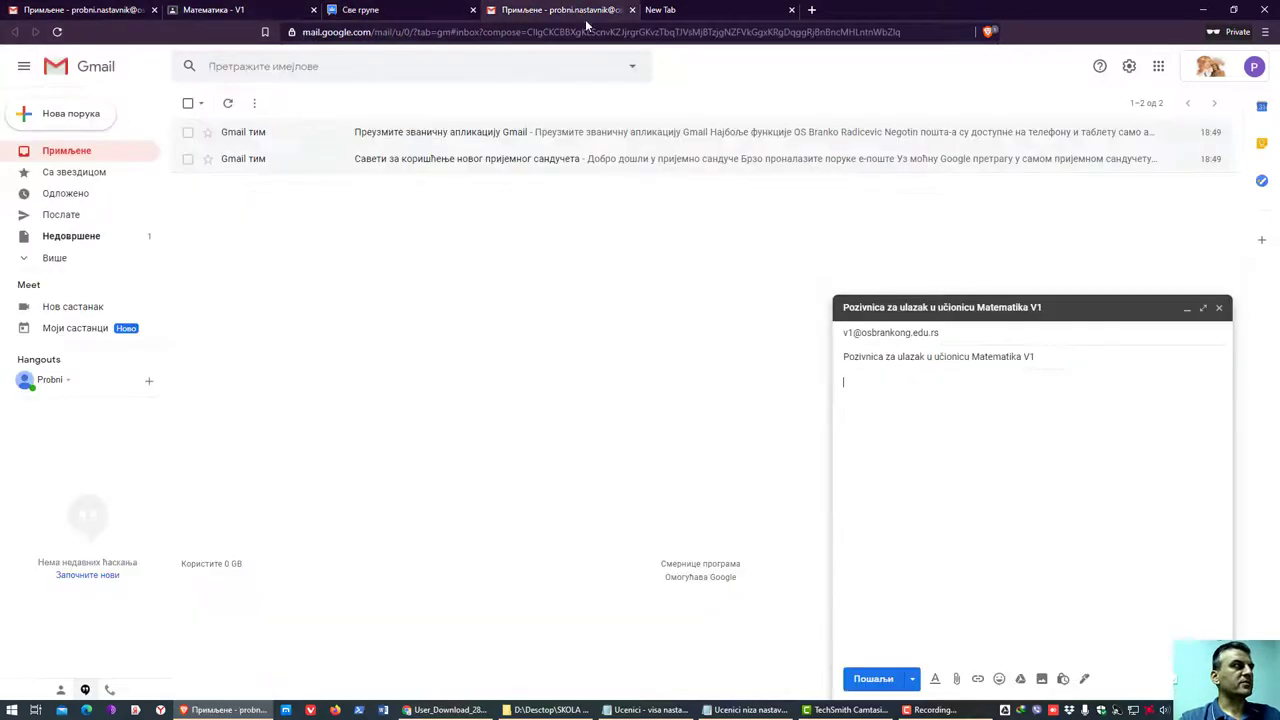
pyautogui.hotkey('ctrl', 'v')
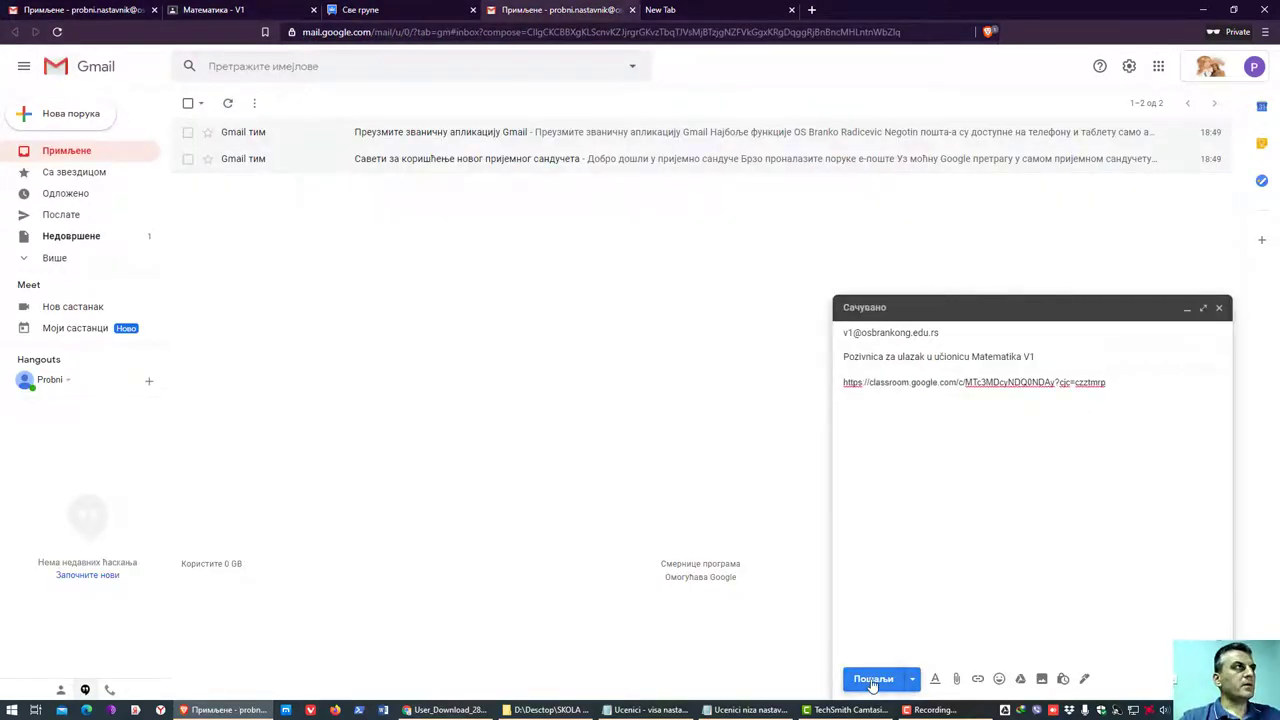
pyautogui.click(872, 680)
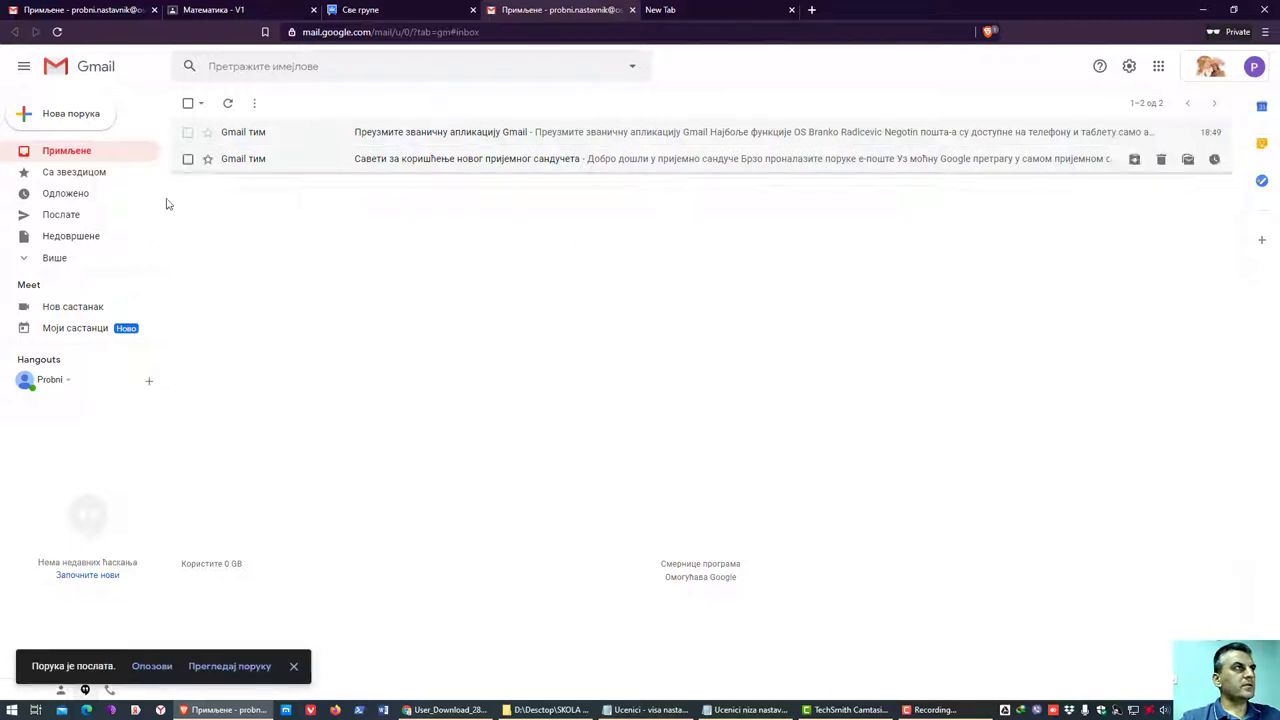
pyautogui.click(362, 11)
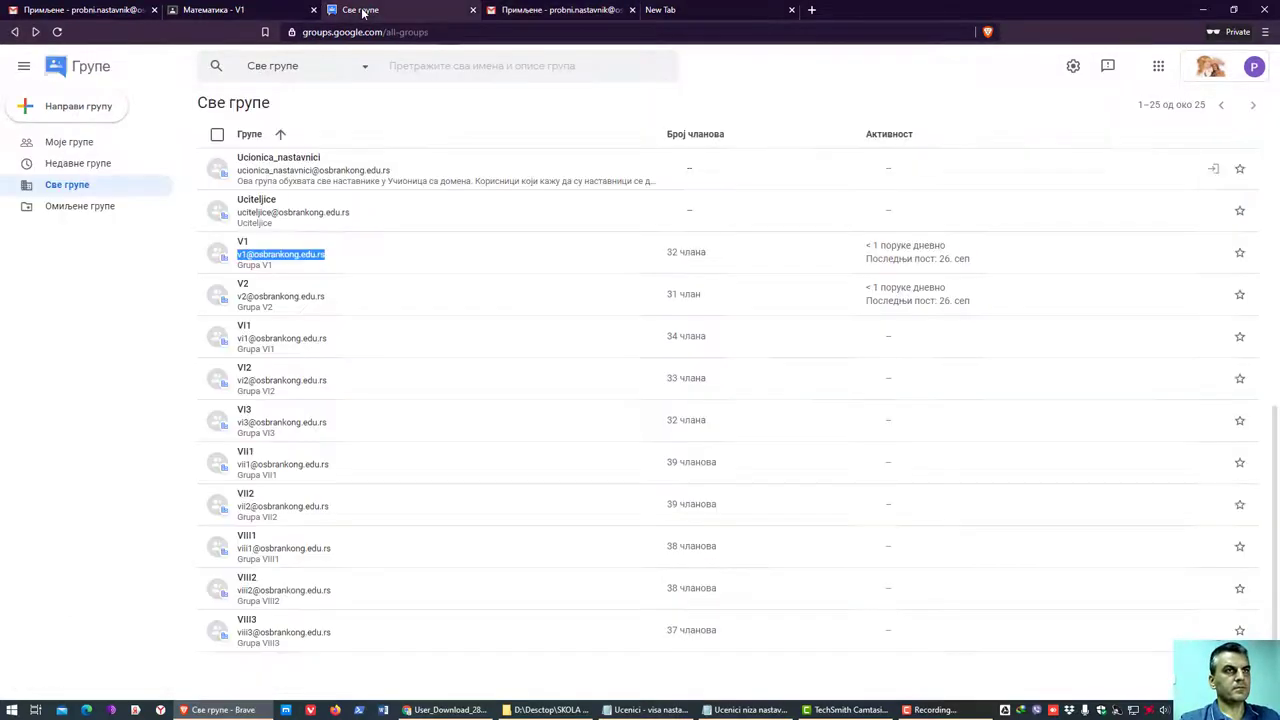
# - Refresh V1's conversations and check the new 'Pozivnica za ulazak u učionicu Matematika V1' thread
pyautogui.click(285, 266)
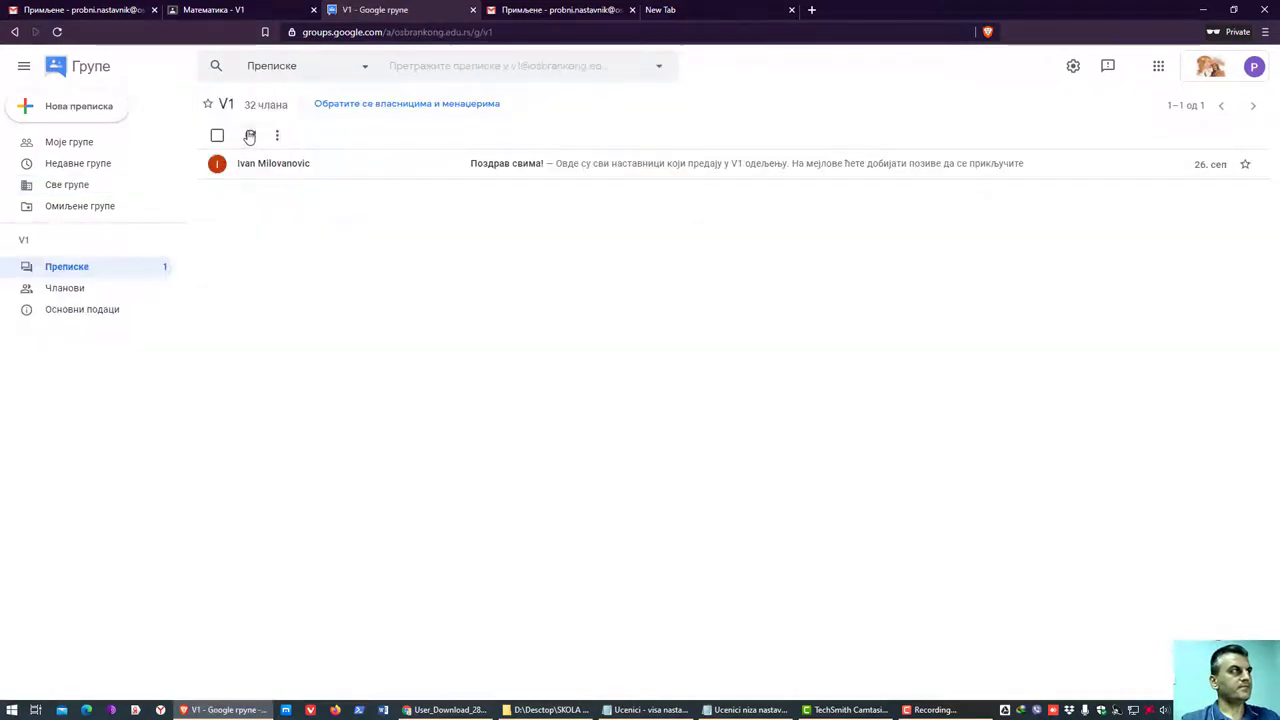
pyautogui.click(250, 136)
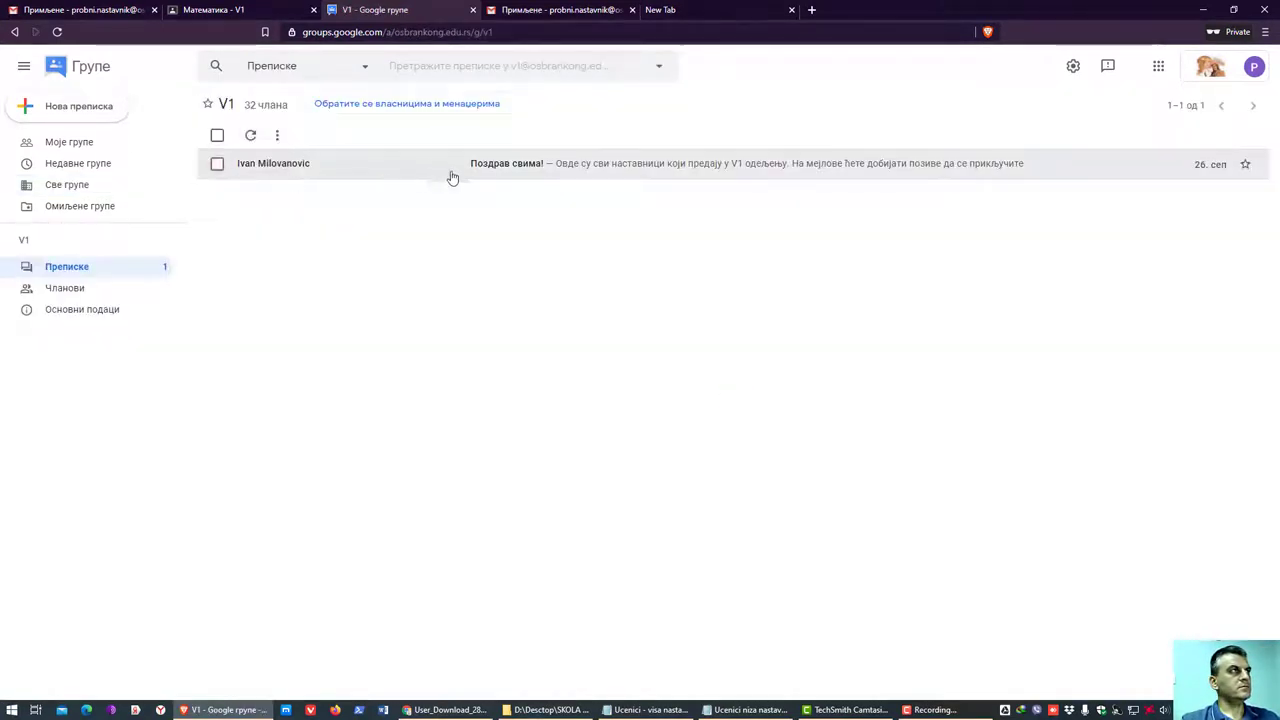
pyautogui.click(1253, 68)
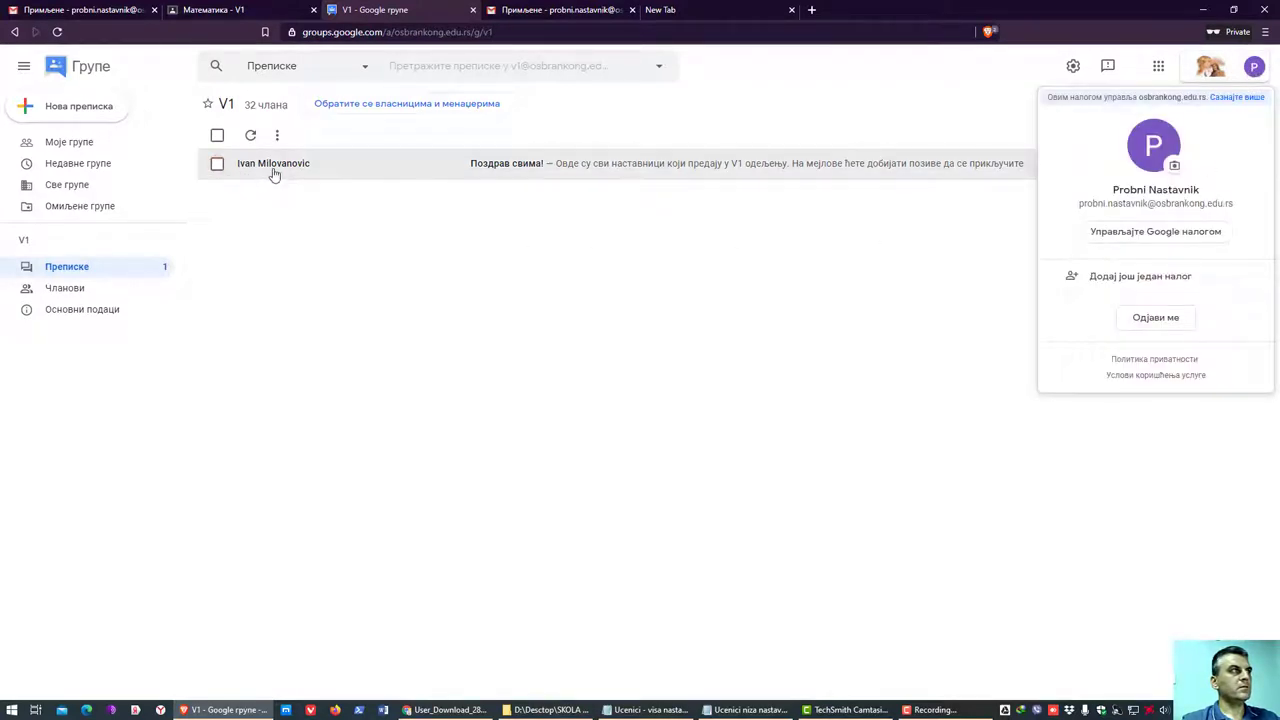
pyautogui.click(251, 135)
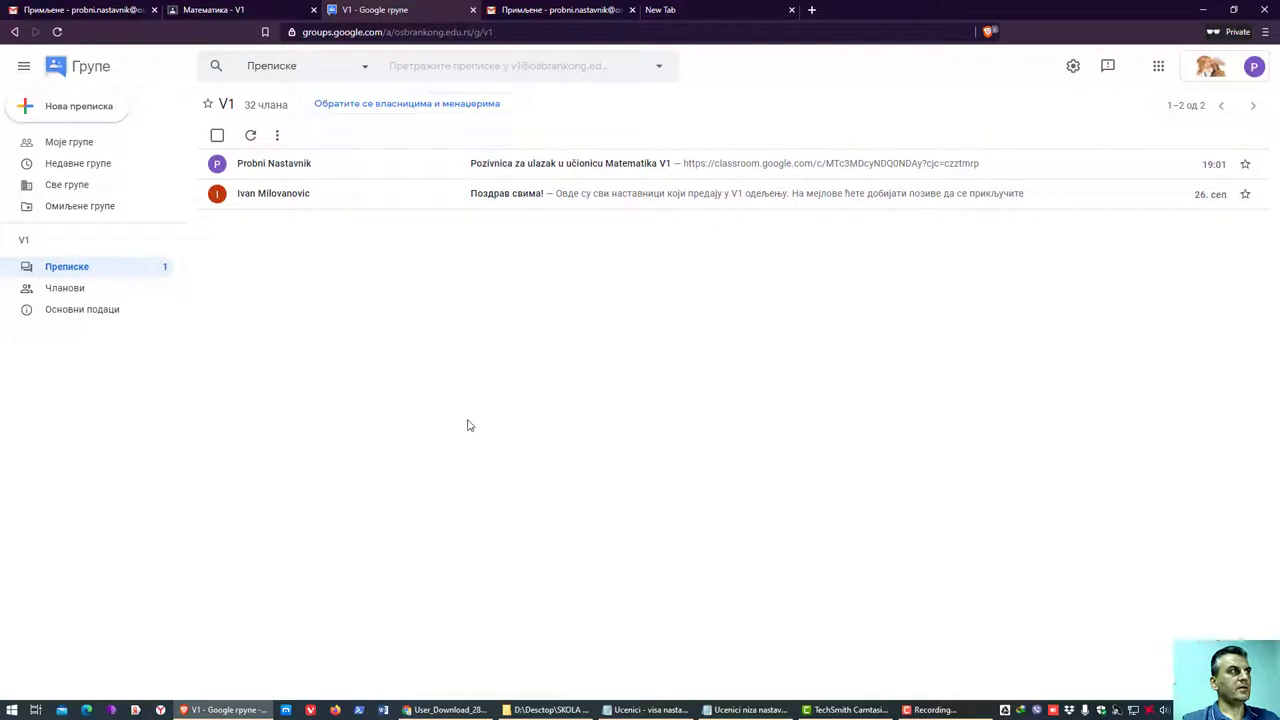
pyautogui.click(618, 172)
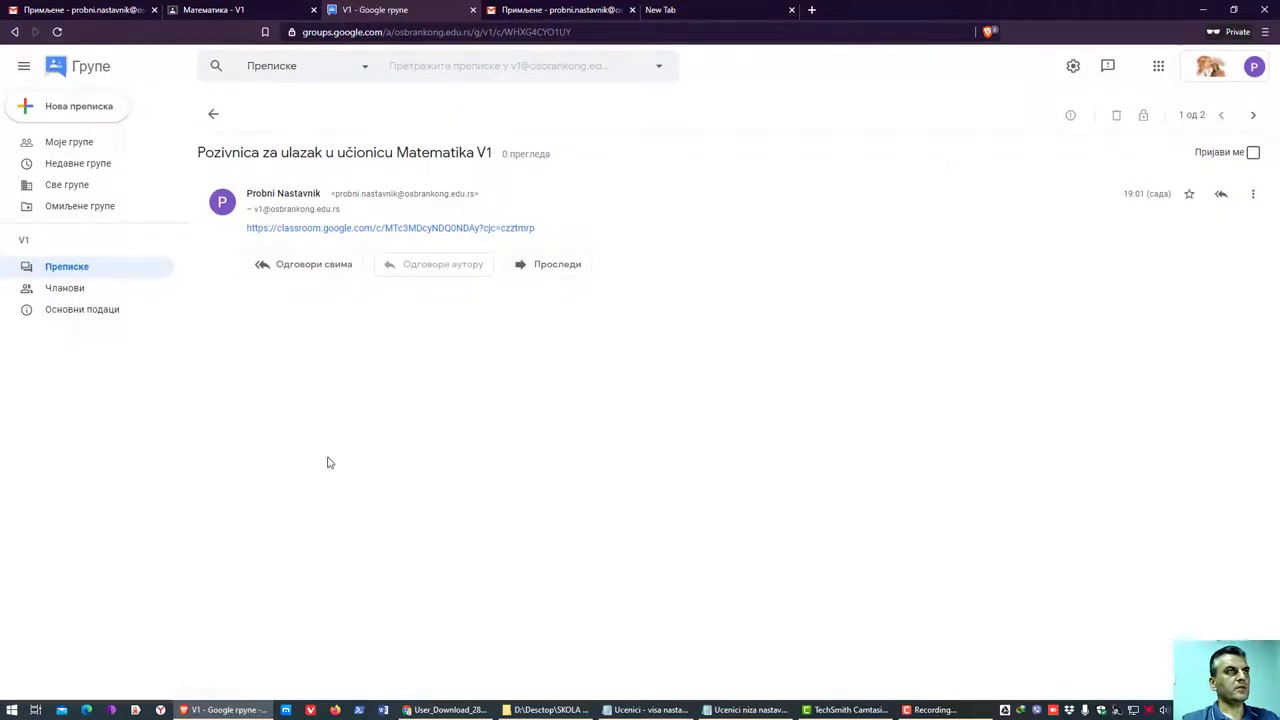
pyautogui.click(213, 114)
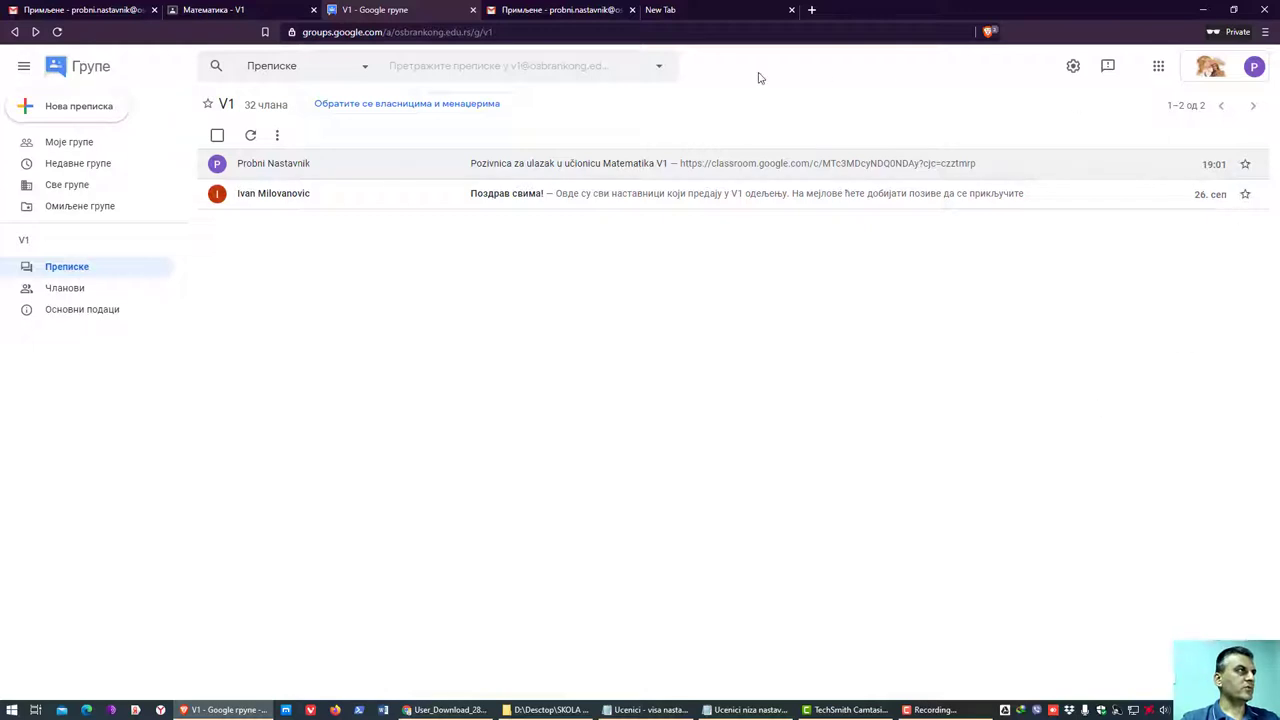
# - Leave the V1 conversations and go back to the All groups list of 25 school groups
pyautogui.click(24, 66)
pyautogui.click(24, 66)
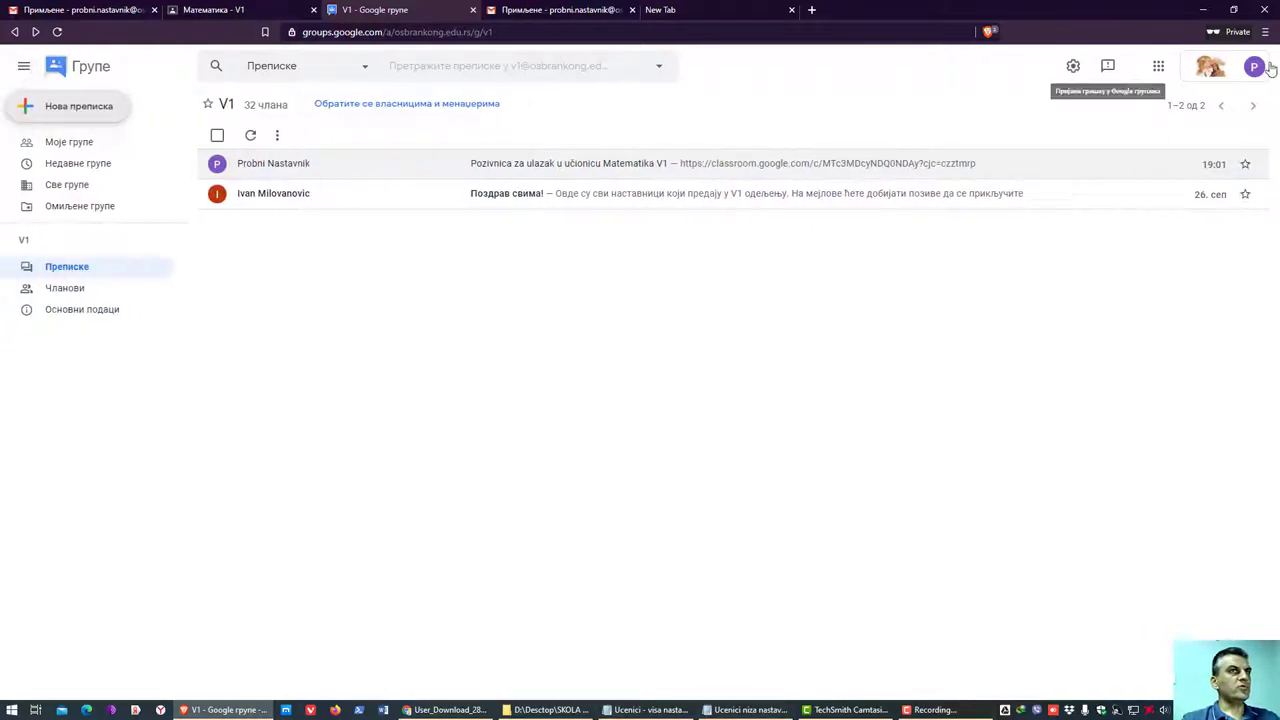
pyautogui.click(58, 116)
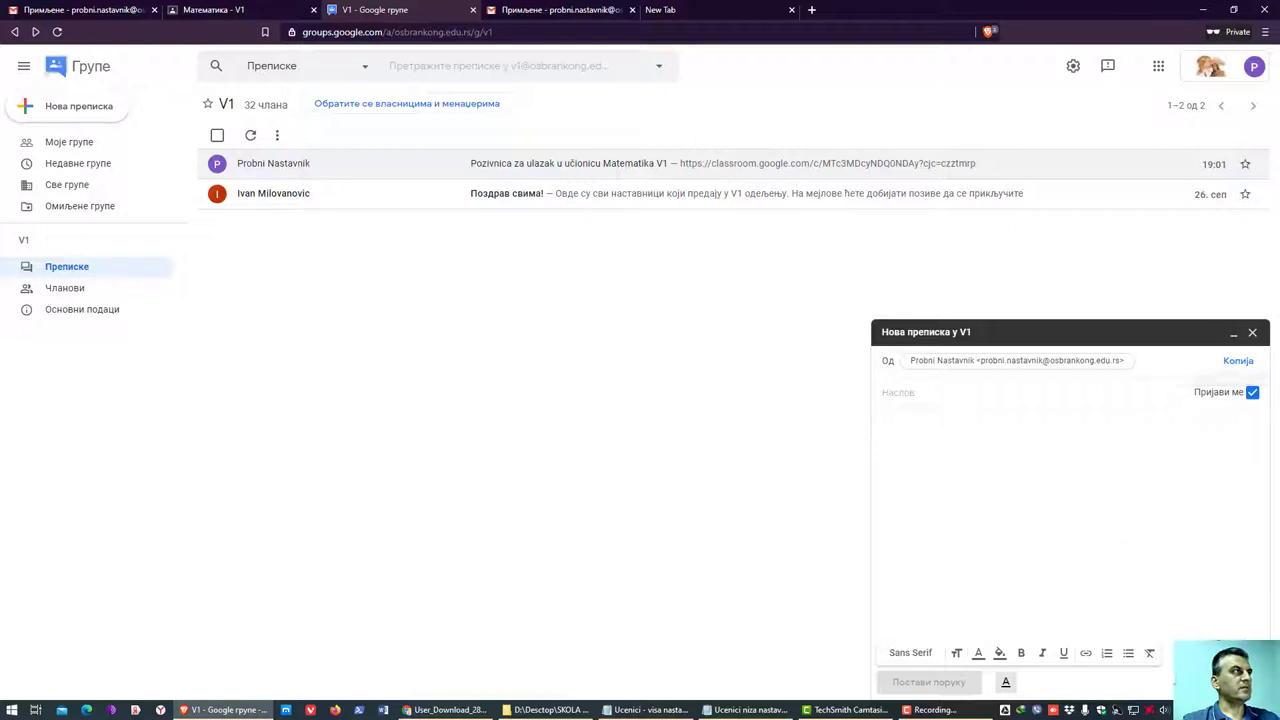
pyautogui.press('Escape')
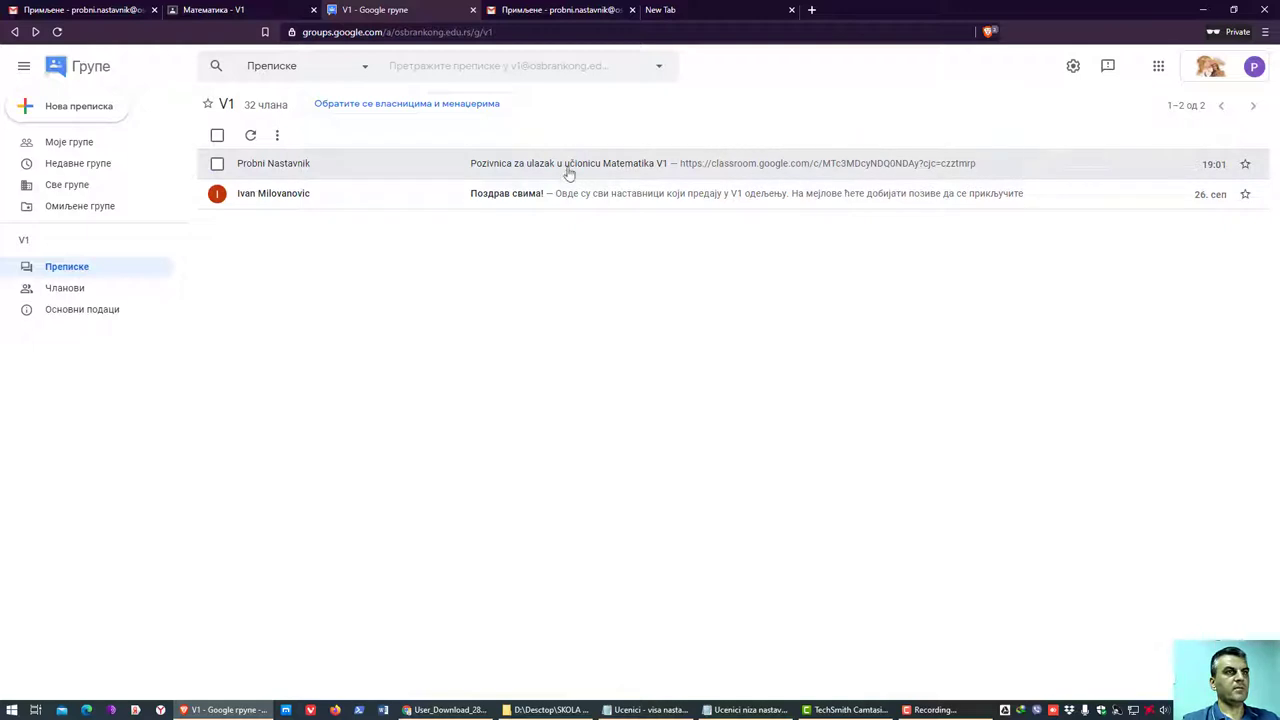
pyautogui.rightClick(408, 170)
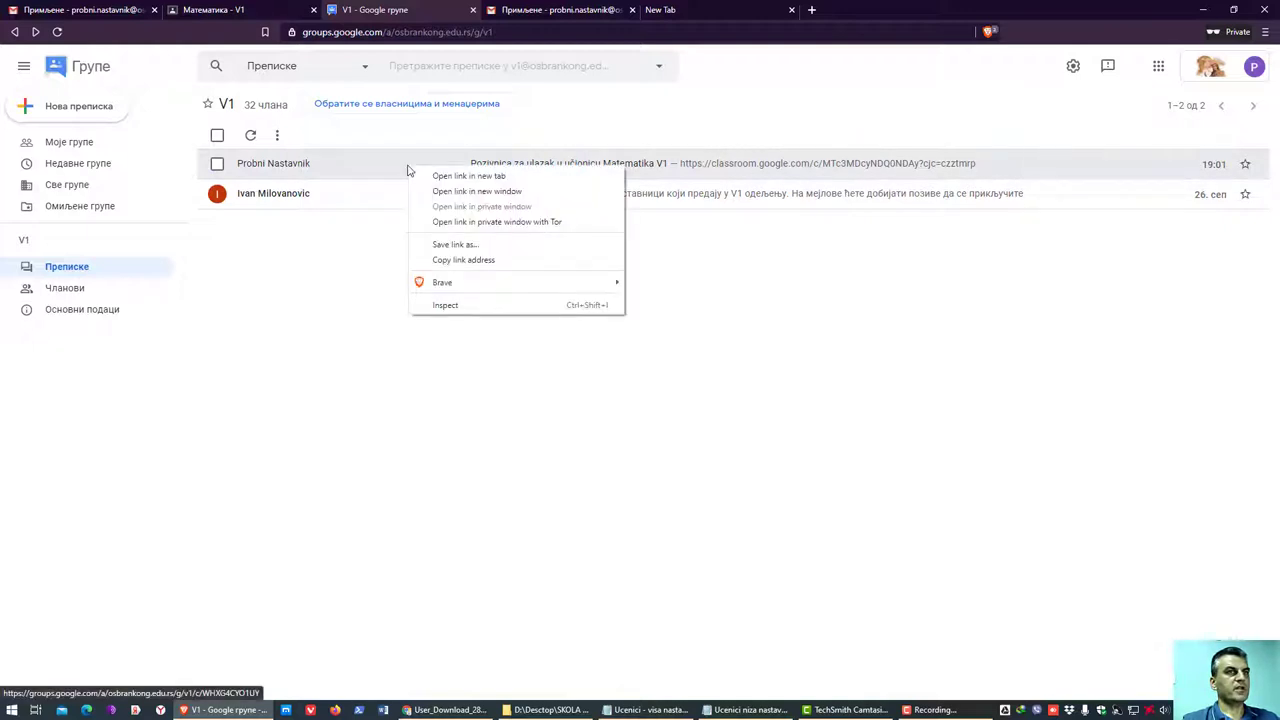
pyautogui.click(217, 165)
pyautogui.click(217, 165)
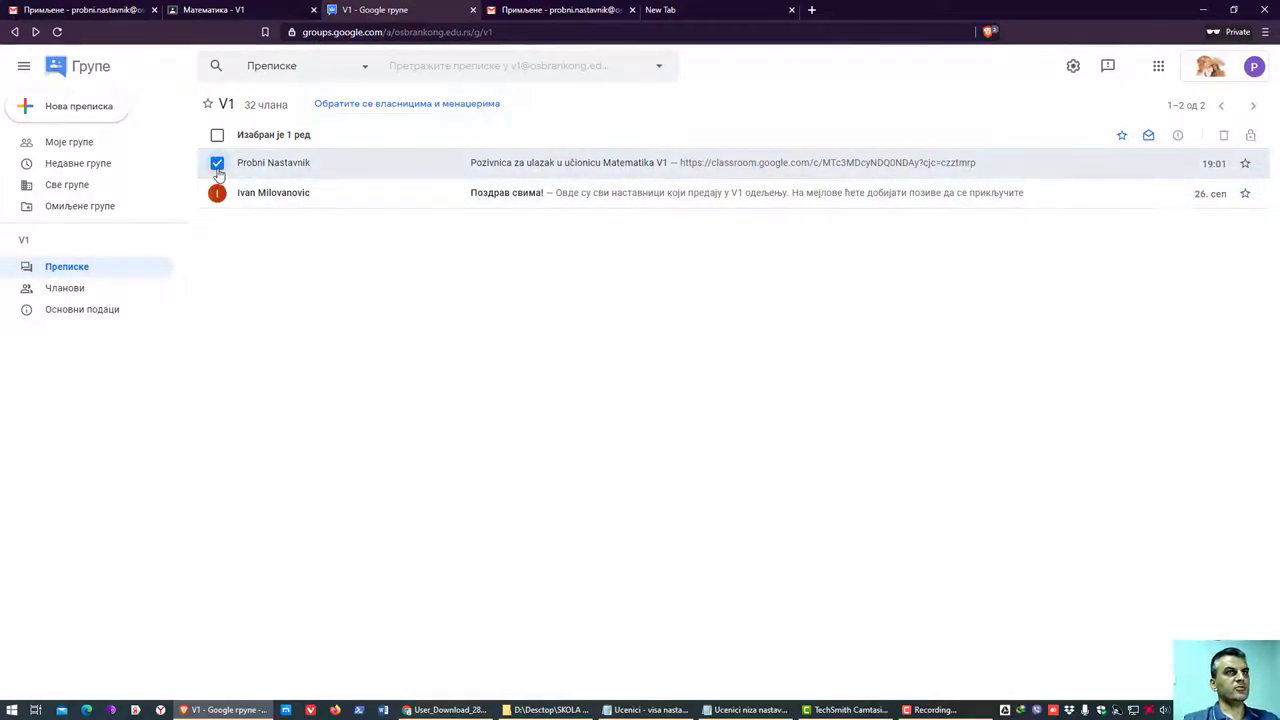
pyautogui.hotkey('alt', 'Right')
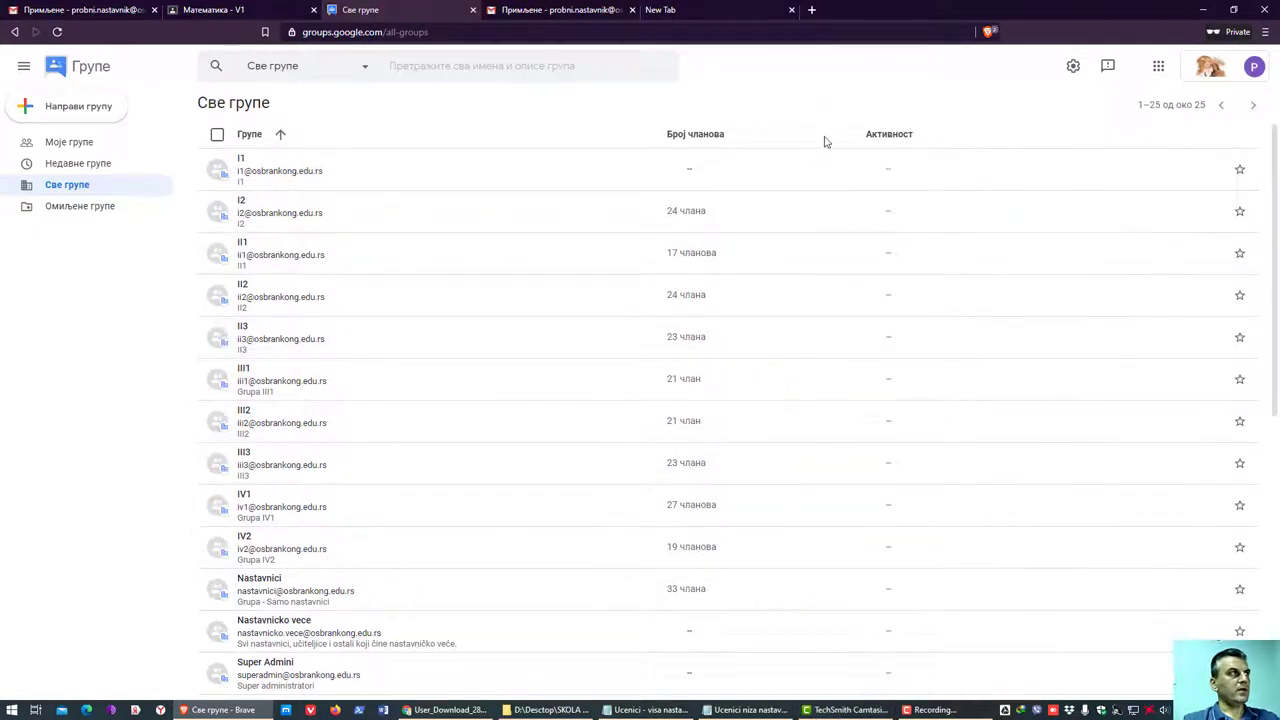
# - Check My groups, which lists only V1, then switch to the Математика - V1 class
pyautogui.hotkey('alt', 'Left')
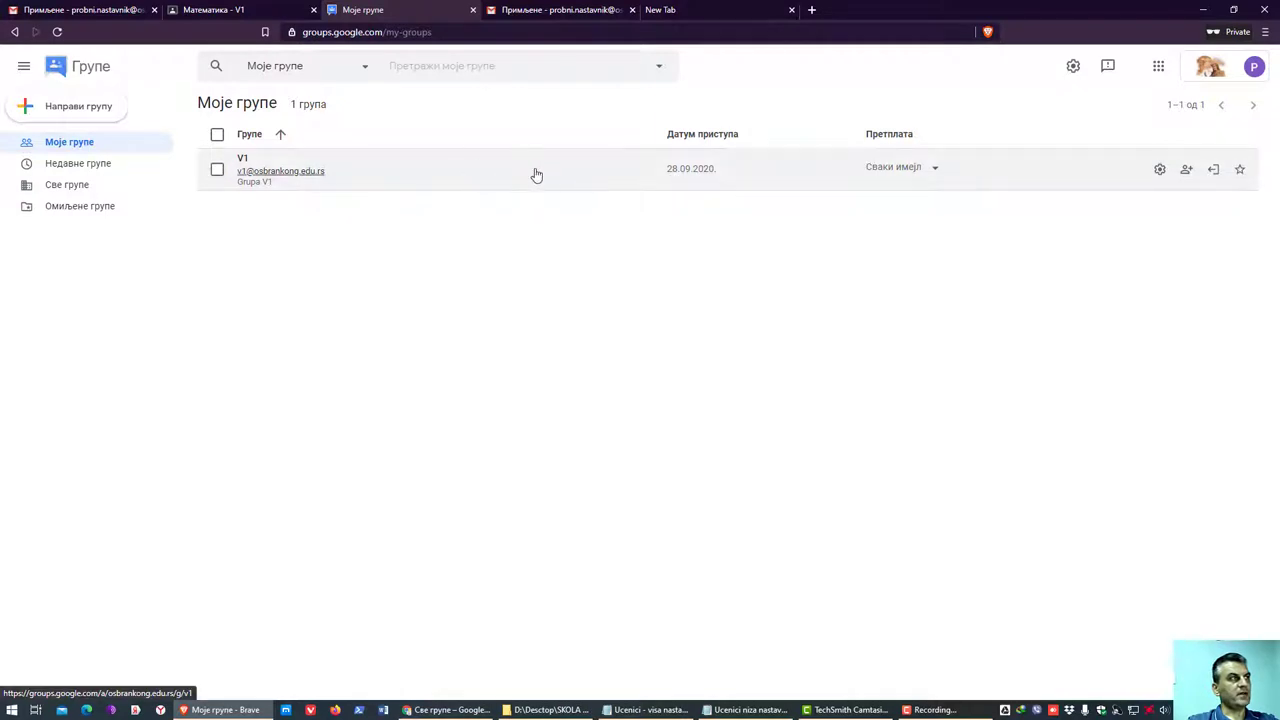
pyautogui.click(455, 182)
pyautogui.hotkey('ctrl', 'shift', 'Tab')
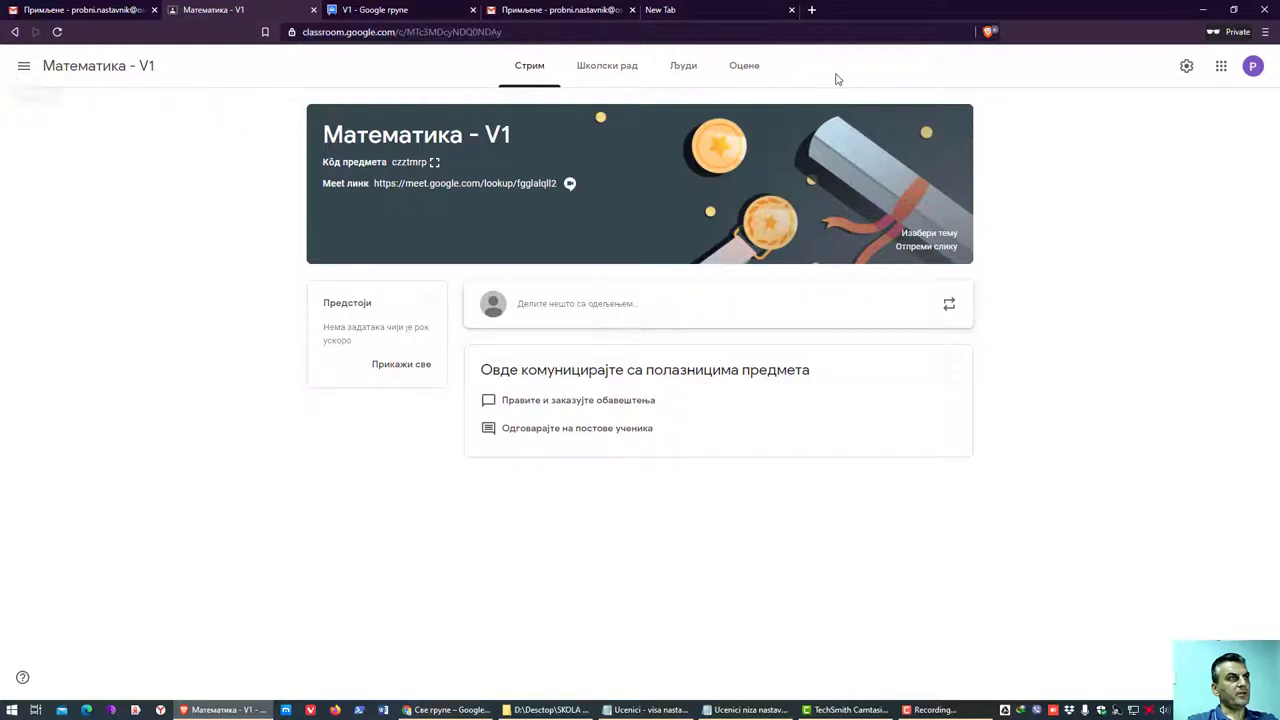
# - Open the invite-students form on Математика - V1's People page and bring up the student address file
pyautogui.click(683, 65)
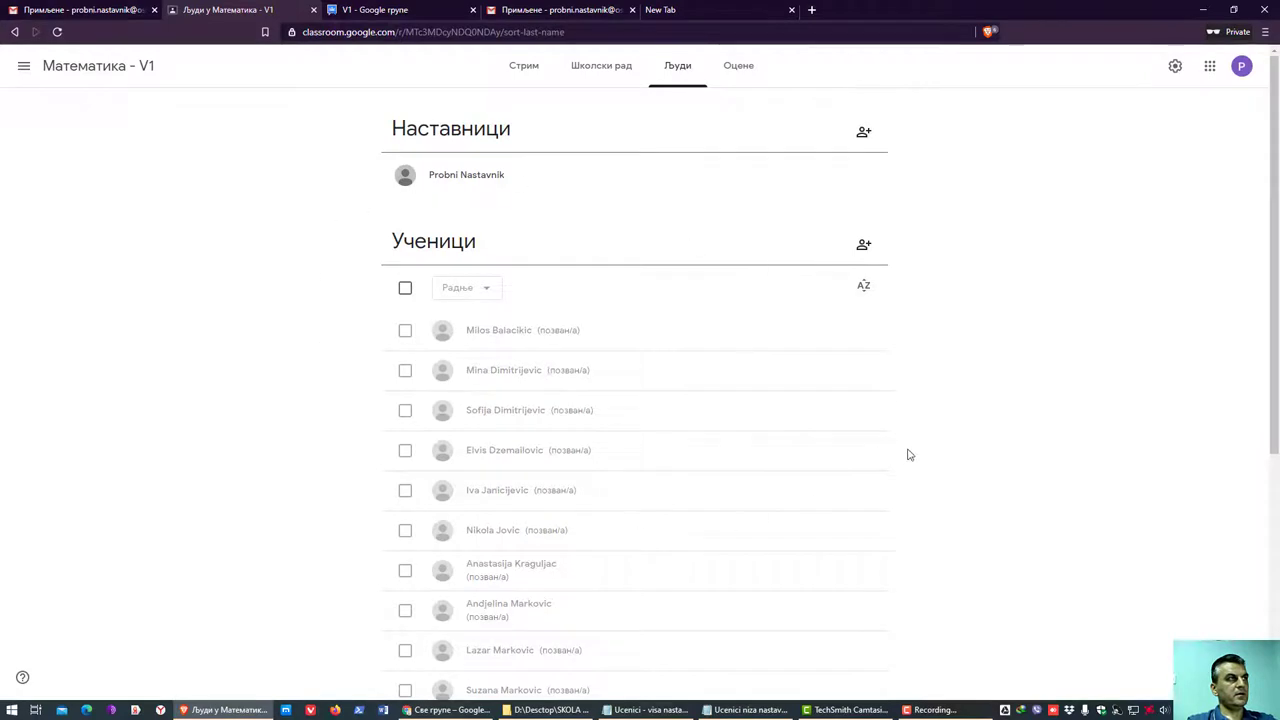
pyautogui.click(862, 248)
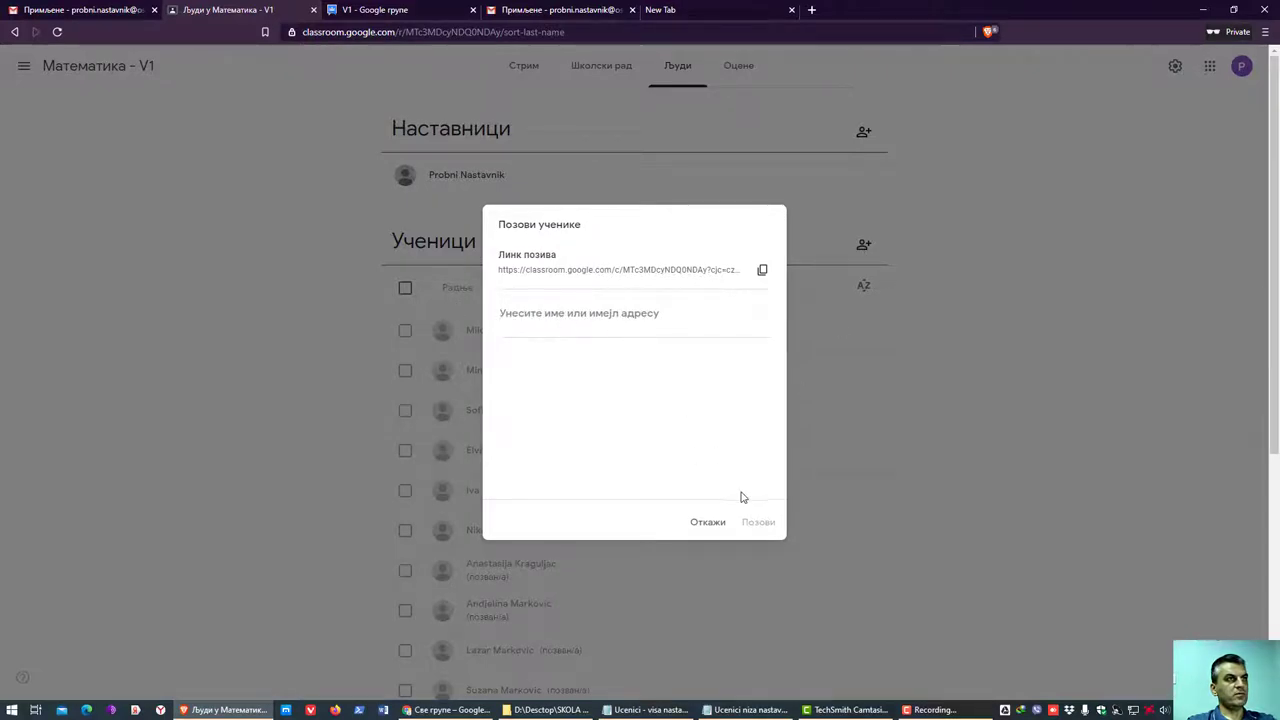
pyautogui.click(668, 710)
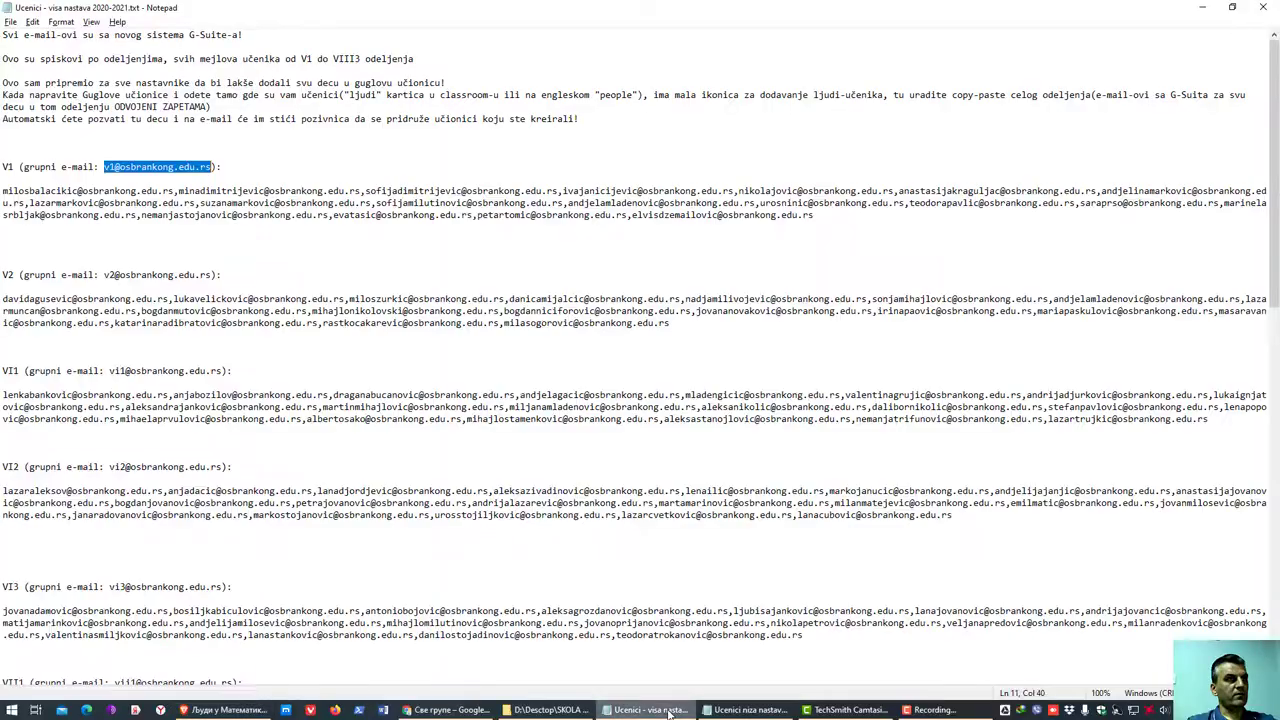
# - Scroll through the student address file and copy the VII1 class's e-mail addresses
pyautogui.click(458, 445)
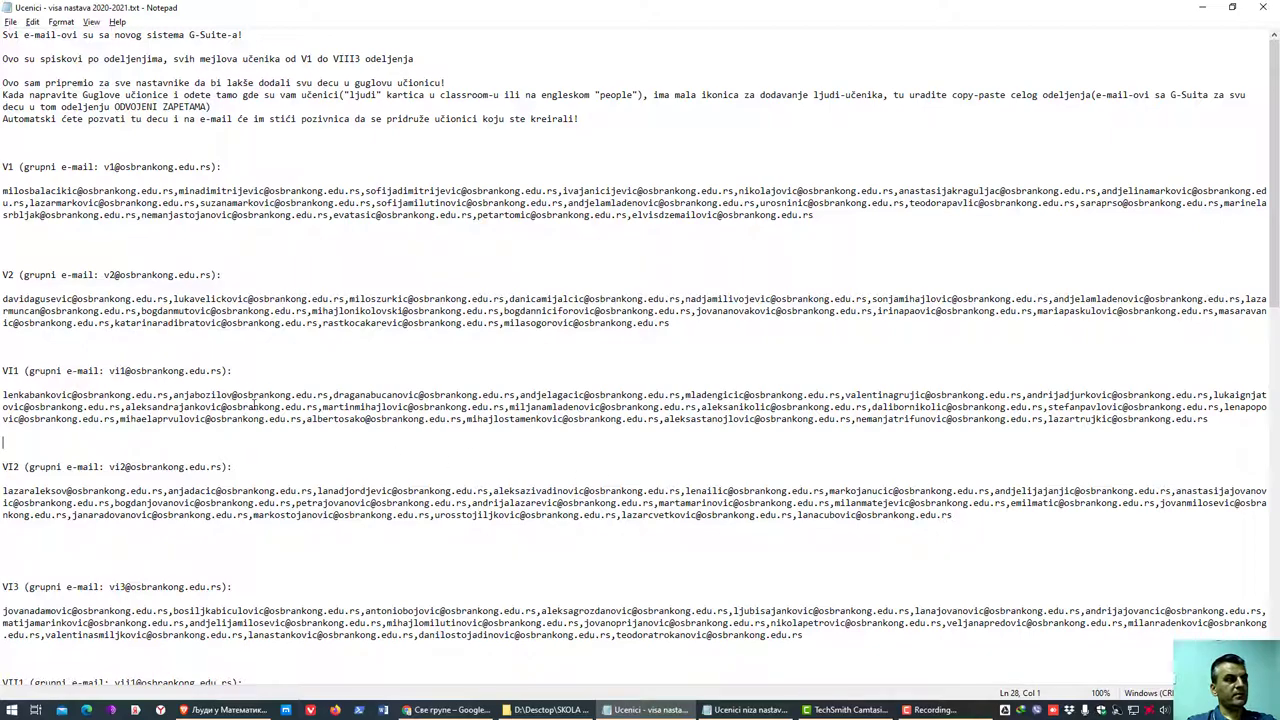
pyautogui.scroll(-5, 254, 405)
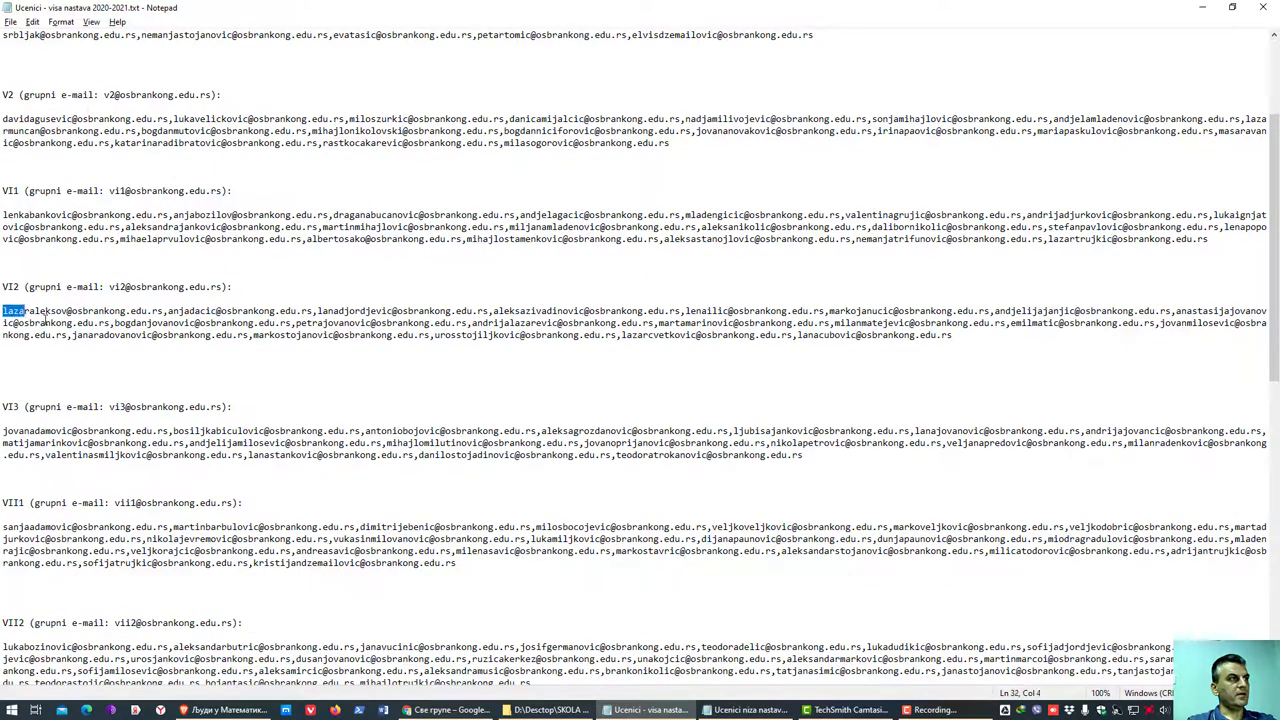
pyautogui.moveTo(4, 310); pyautogui.dragTo(88, 350)
pyautogui.scroll(-4, 160, 400)
pyautogui.scroll(-16, 150, 373)
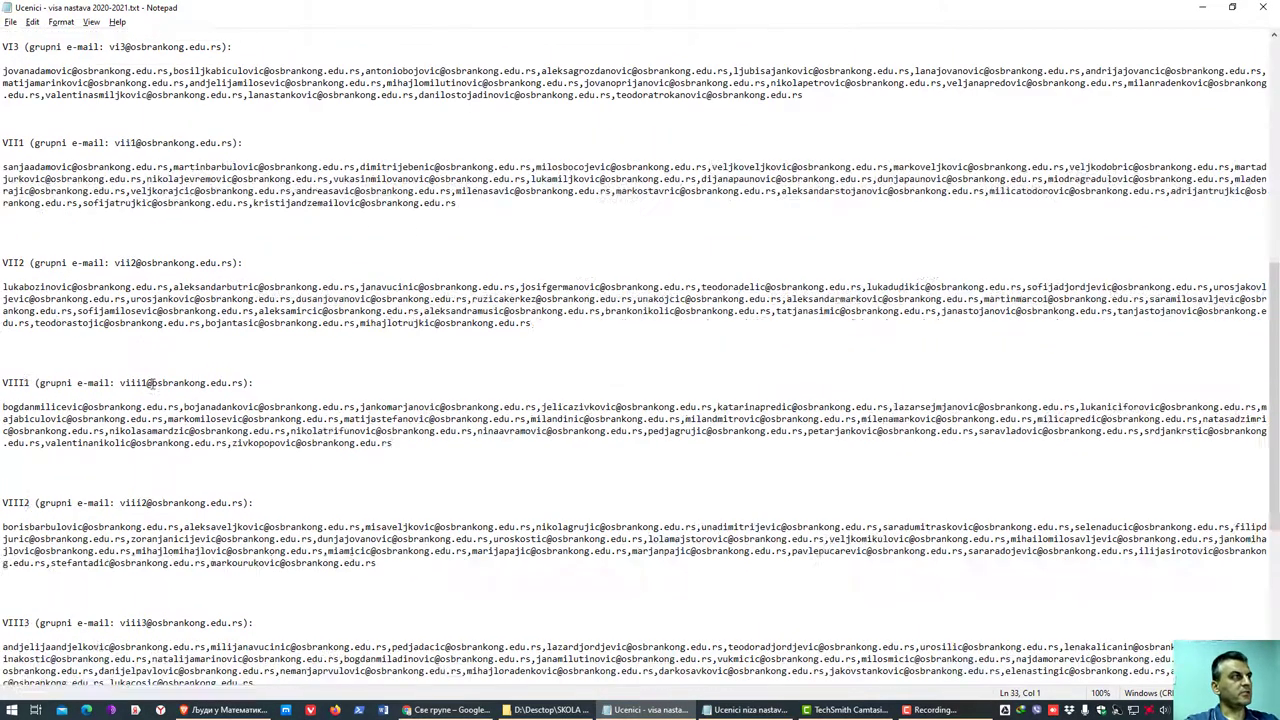
pyautogui.moveTo(229, 505); pyautogui.dragTo(2, 442)
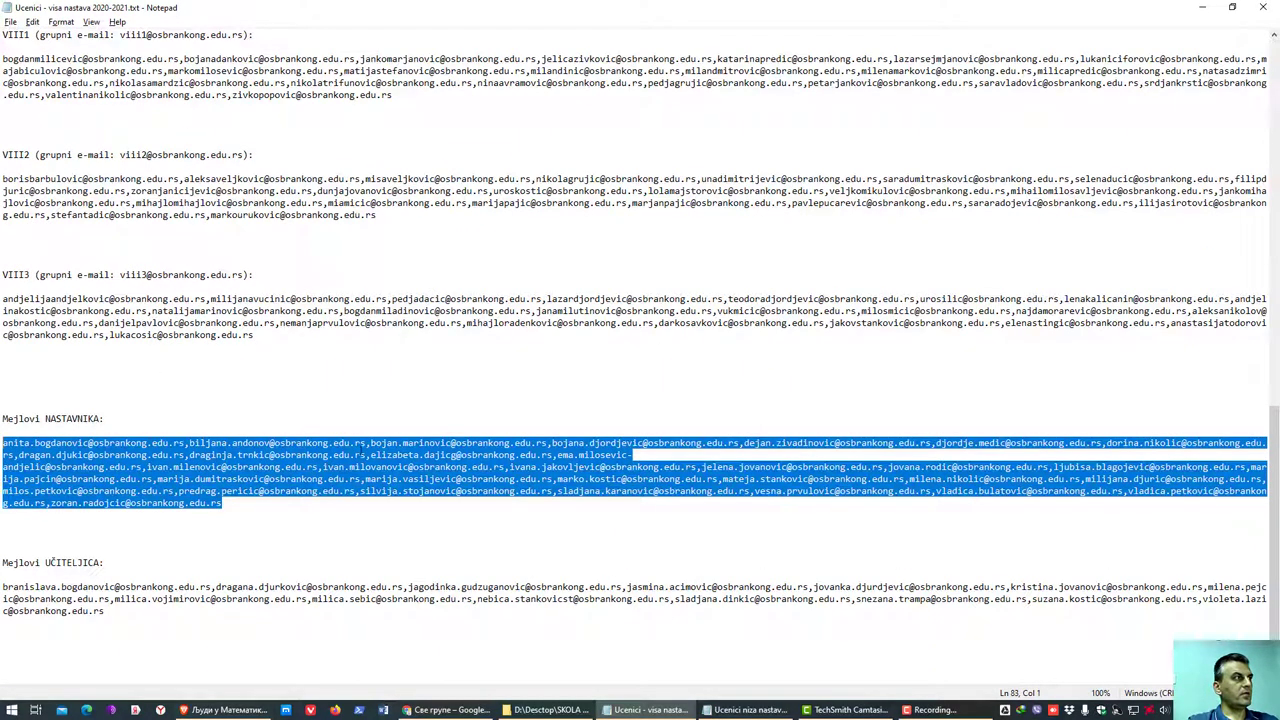
pyautogui.scroll(15, 423, 572)
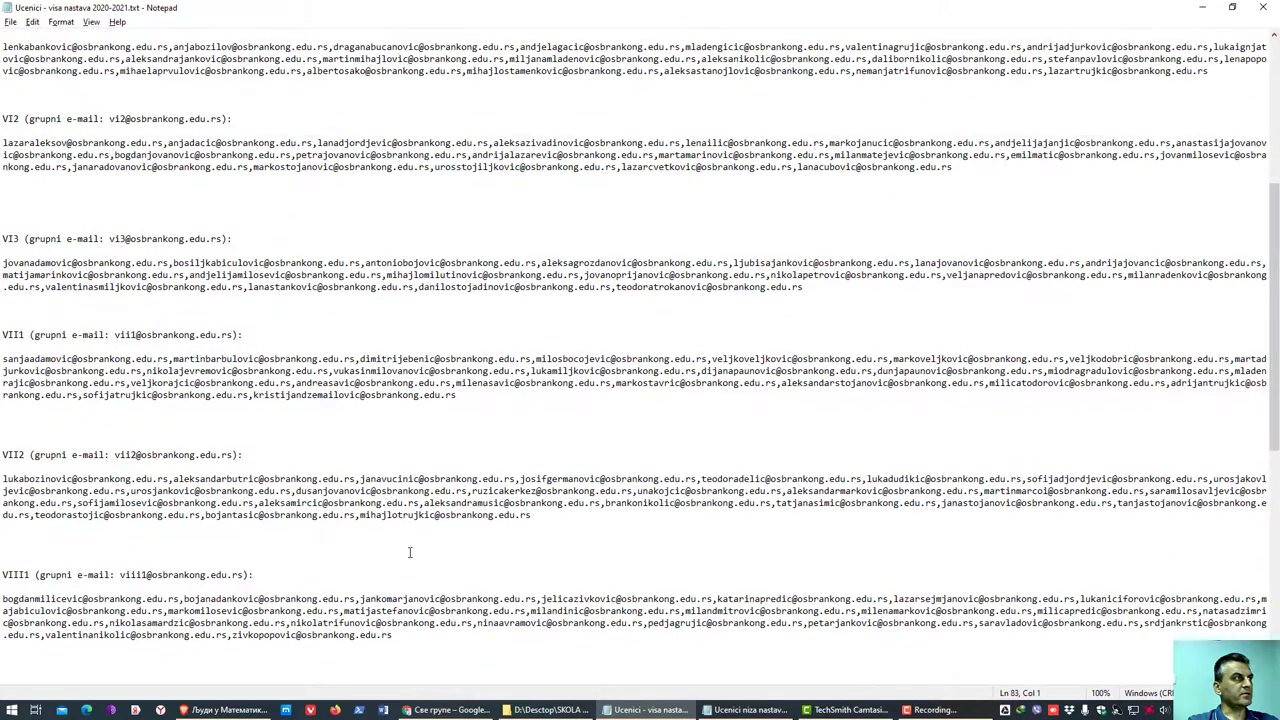
pyautogui.moveTo(472, 403); pyautogui.dragTo(2, 350)
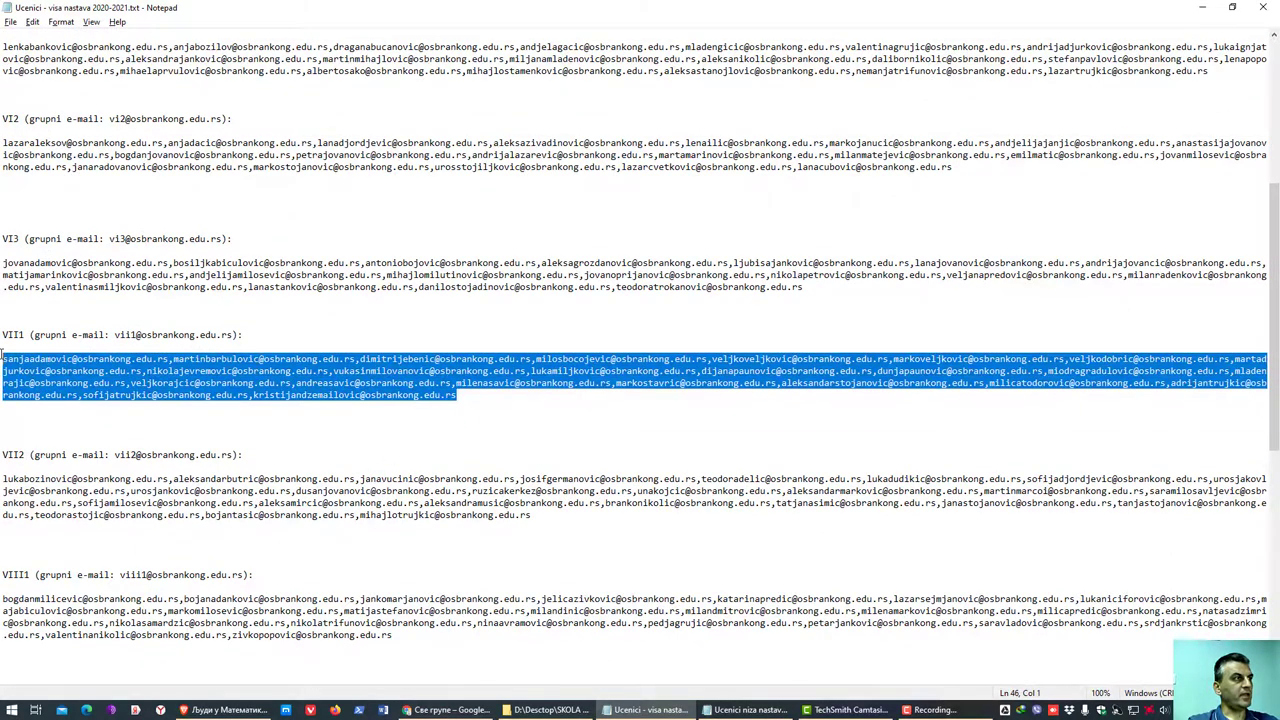
pyautogui.rightClick(510, 370)
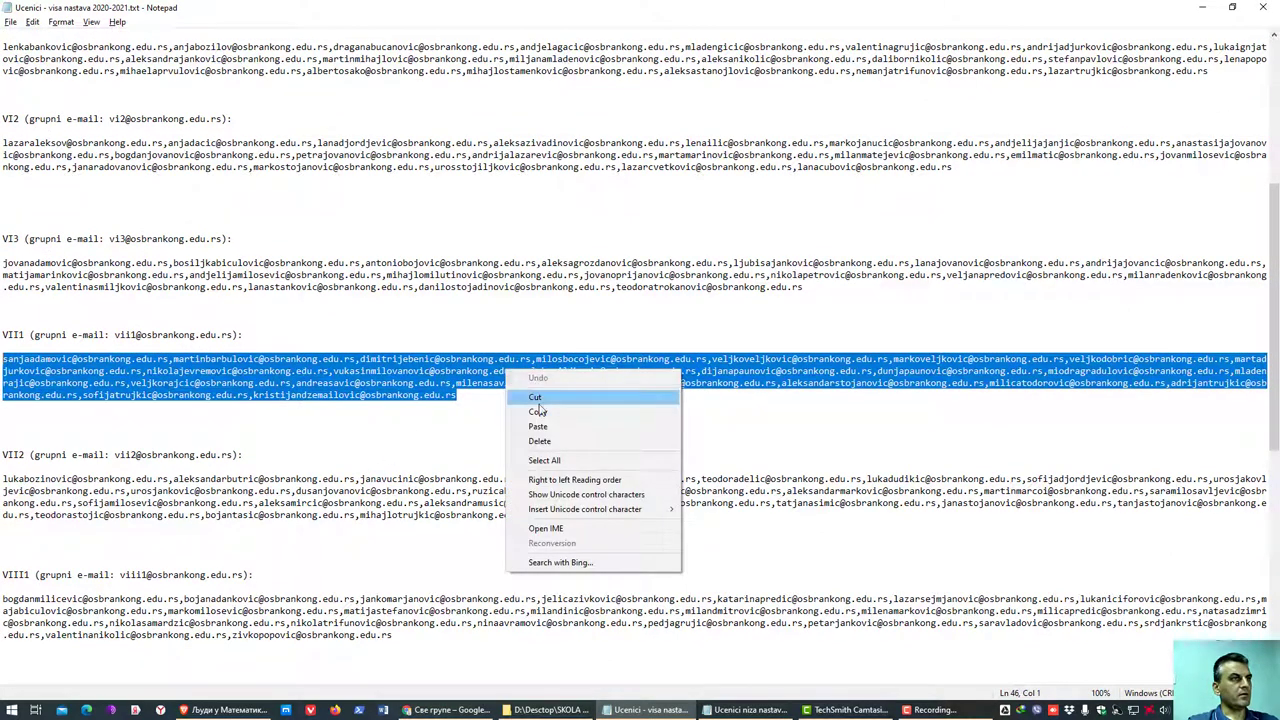
pyautogui.click(540, 409)
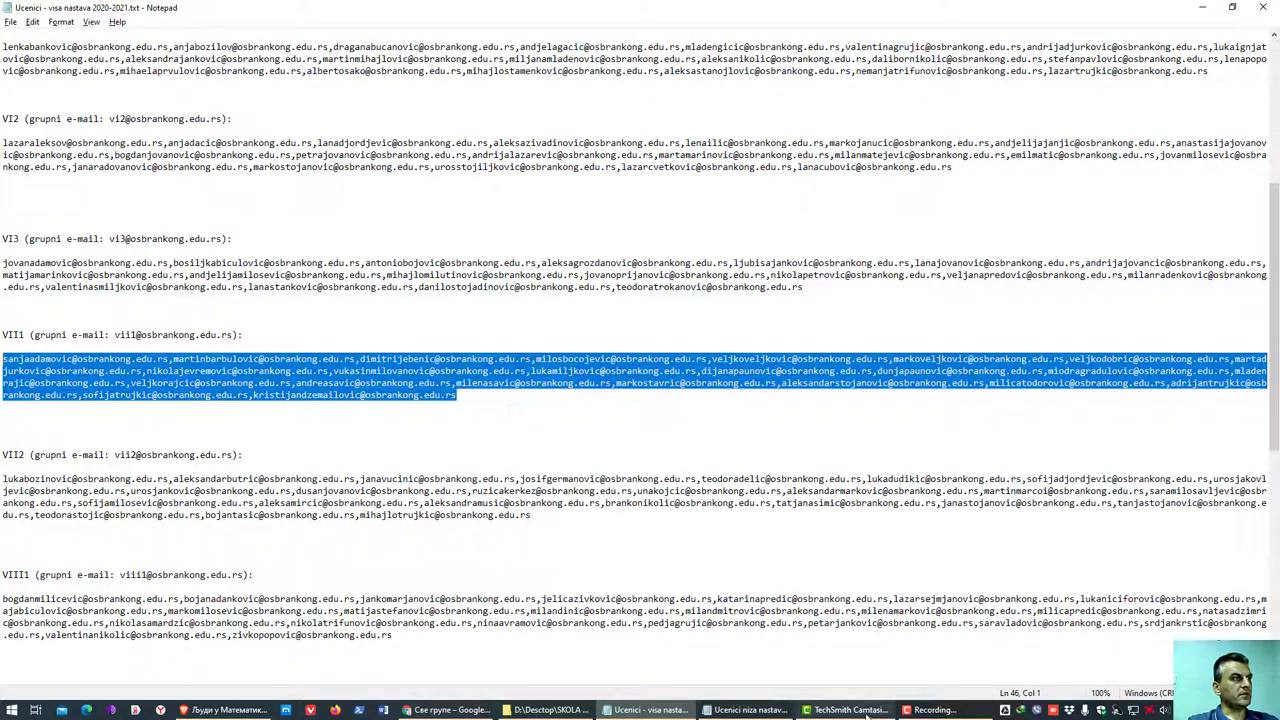
# - Select the whole comma-separated V2 e-mail address line in the file
pyautogui.scroll(6, 202, 428)
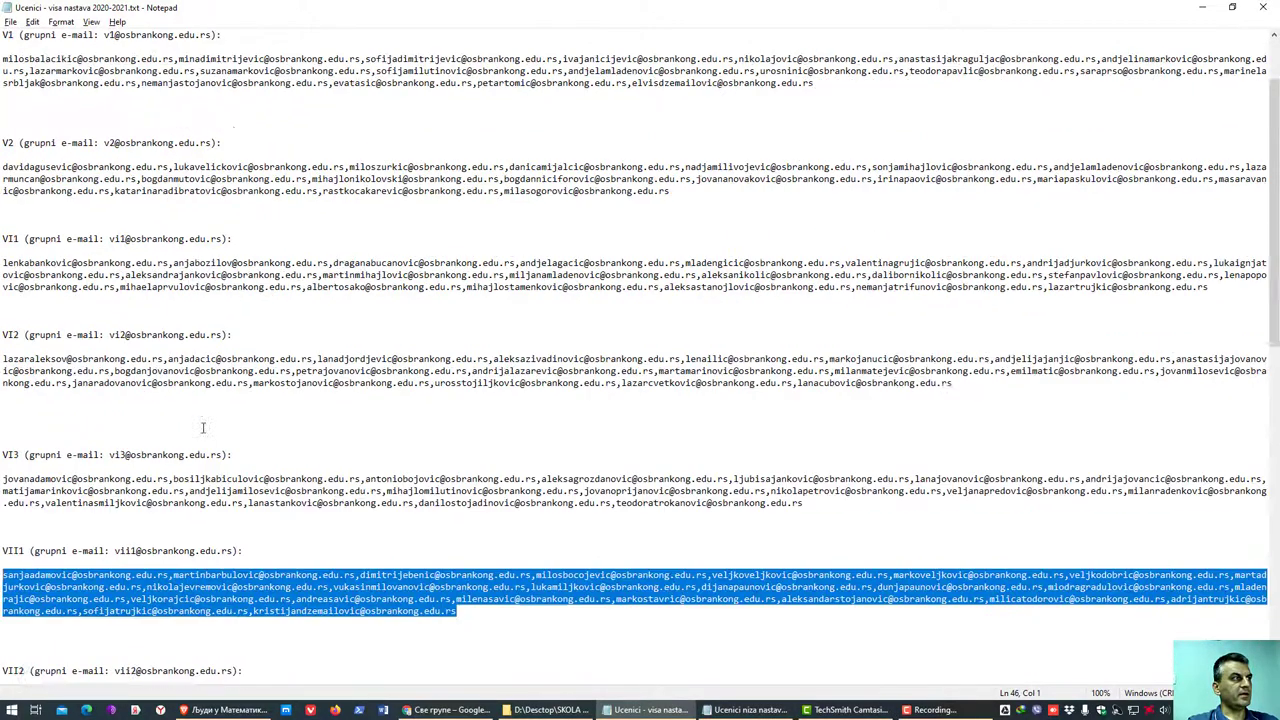
pyautogui.scroll(2, 202, 428)
pyautogui.click(101, 286)
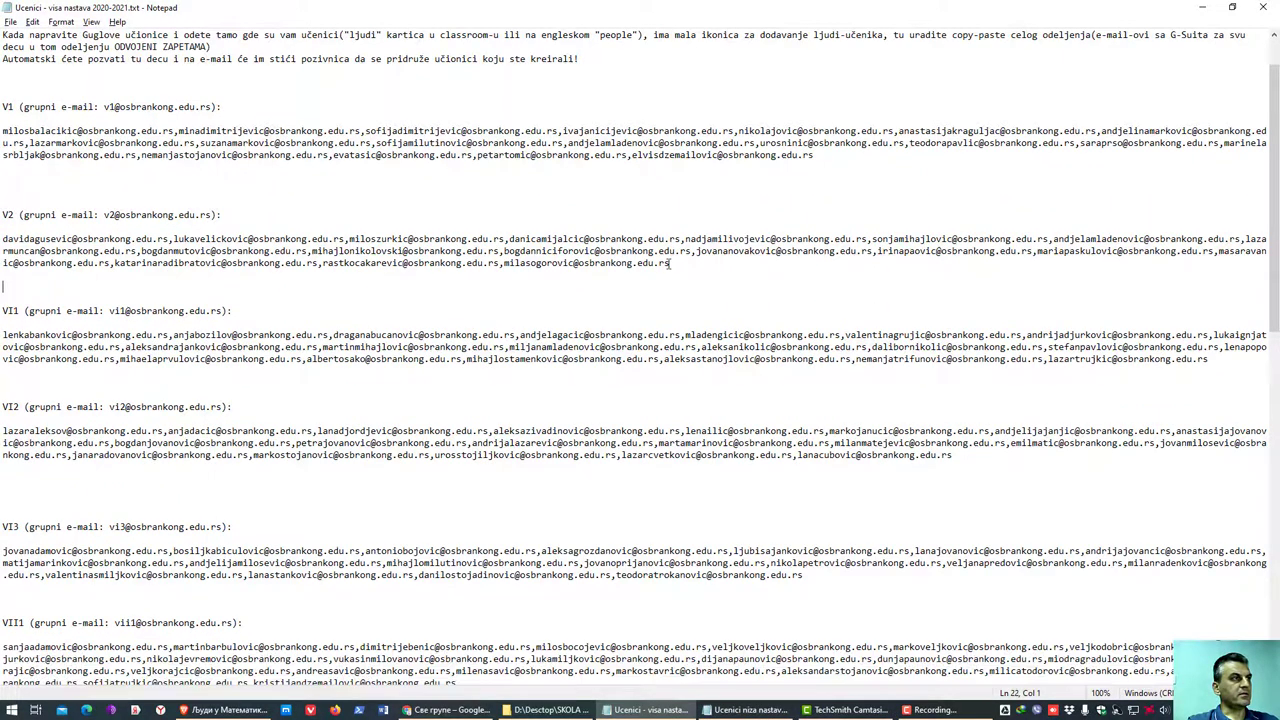
pyautogui.moveTo(670, 263); pyautogui.dragTo(2, 240)
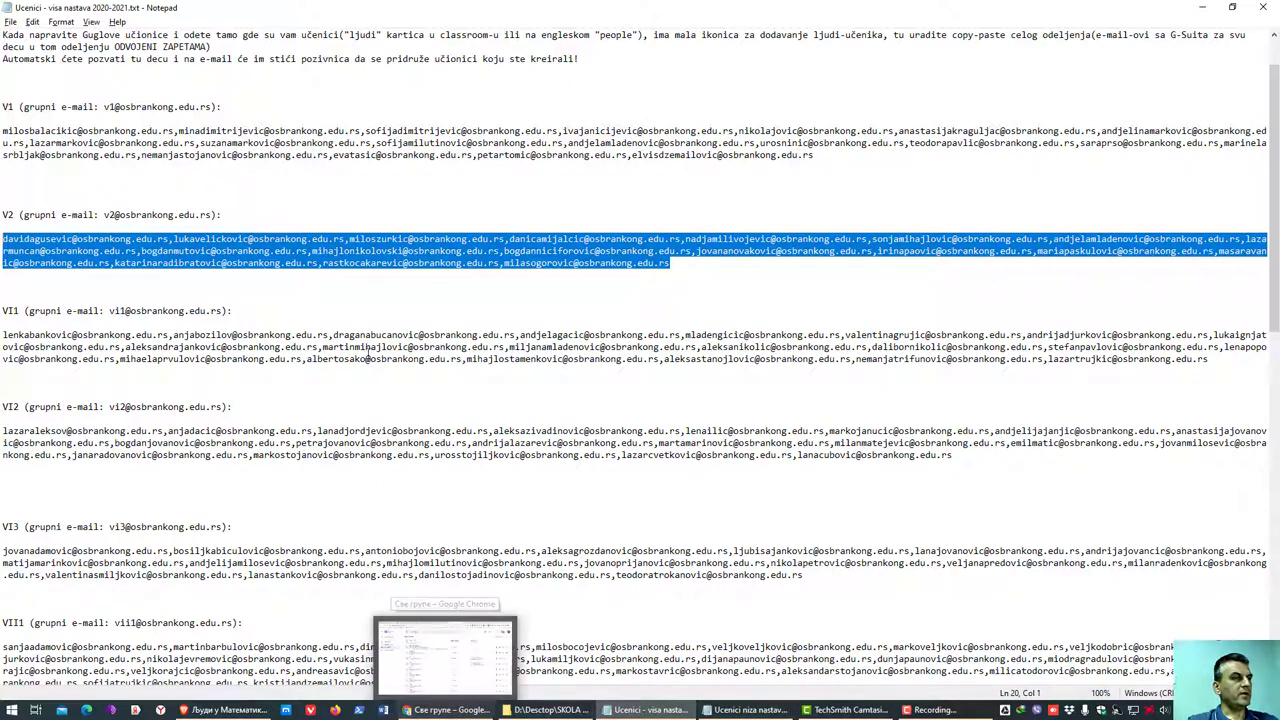
pyautogui.click(450, 712)
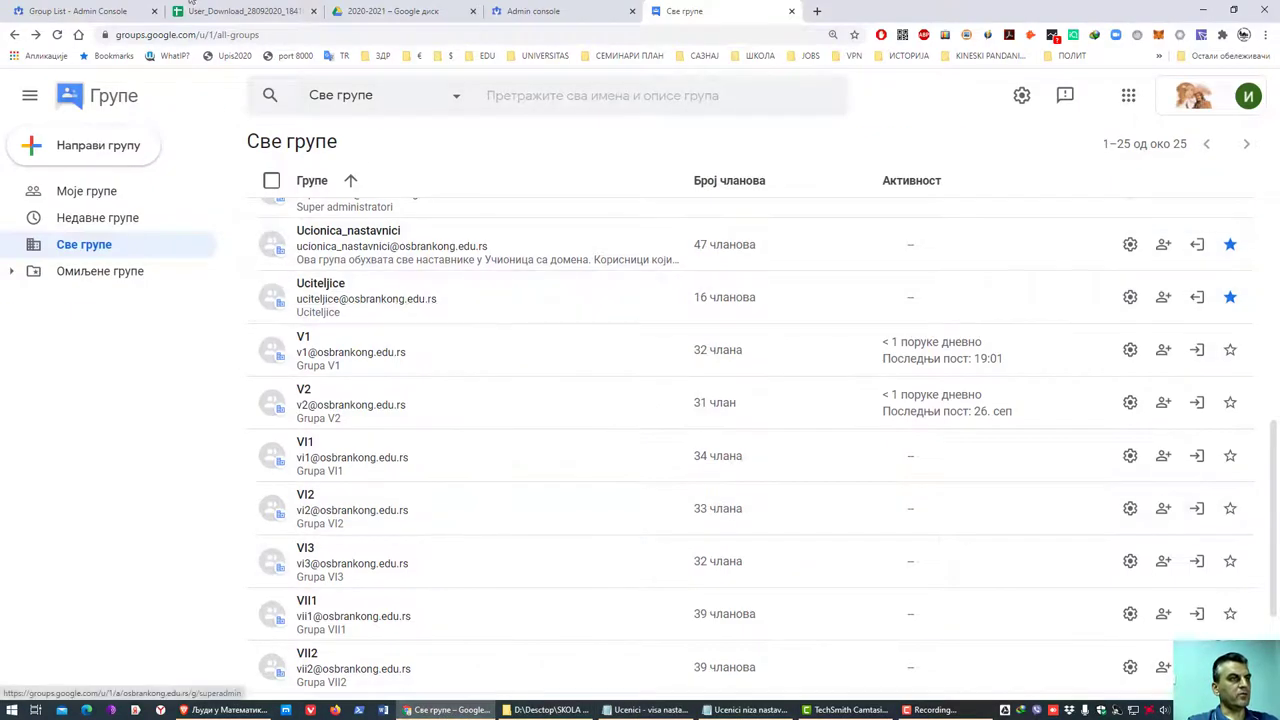
# - Paste the V2 address list into the invite form, add them as recipients, and send the invitations
pyautogui.click(392, 12)
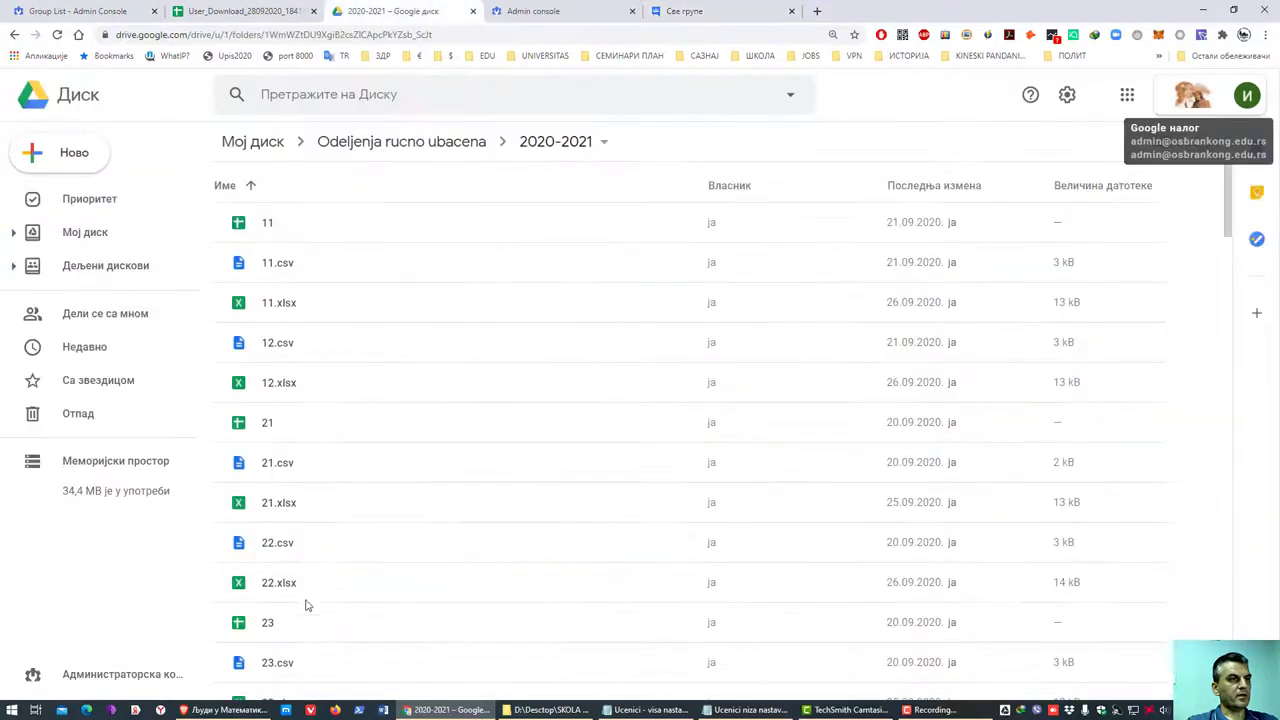
pyautogui.click(225, 710)
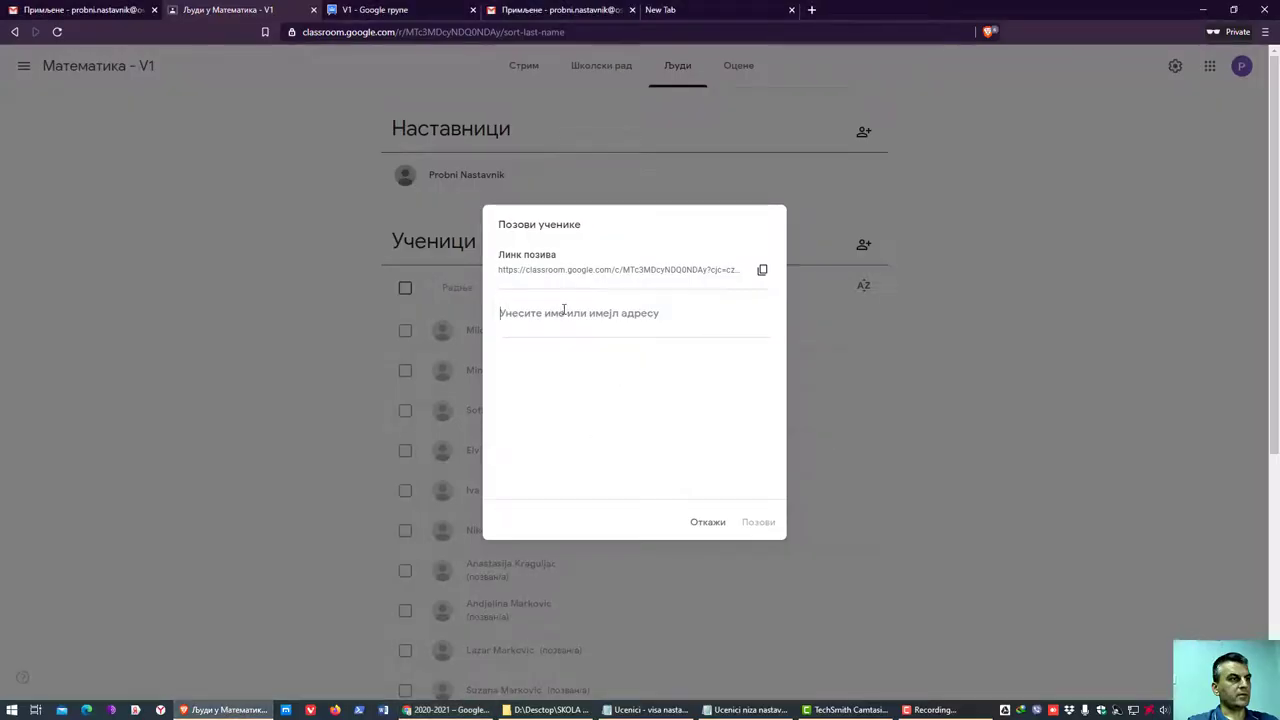
pyautogui.hotkey('ctrl', 'v')
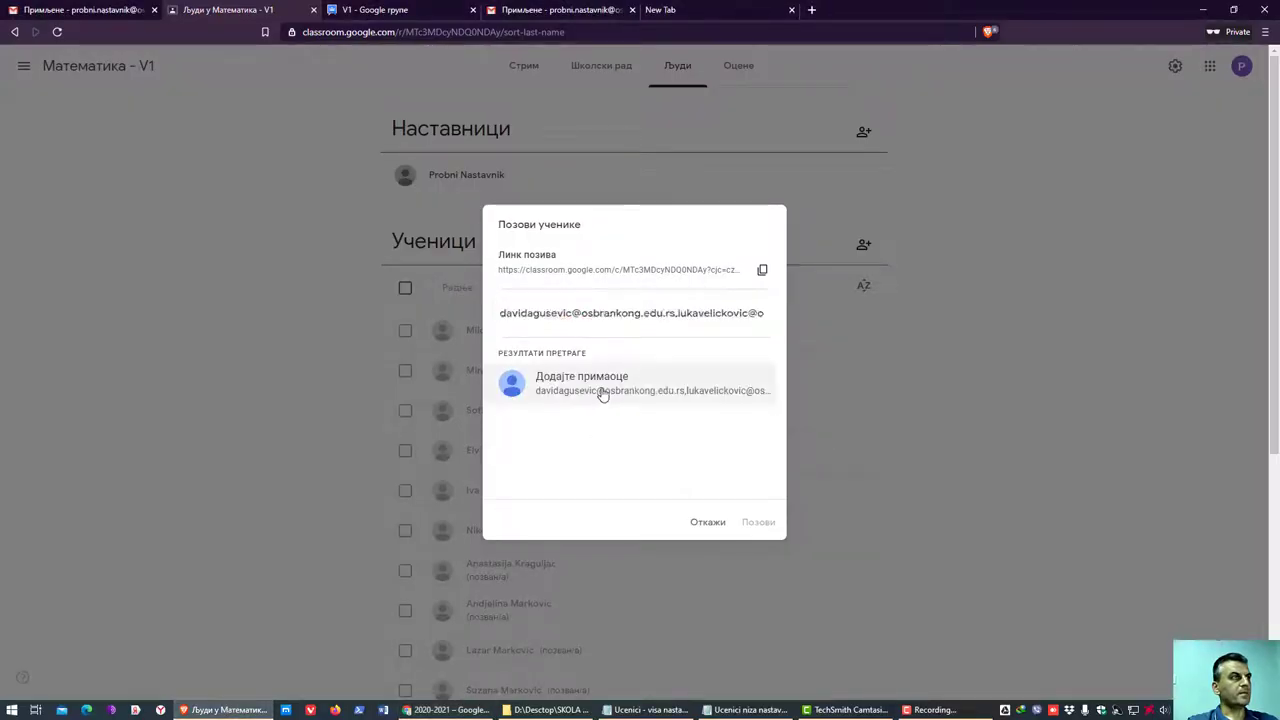
pyautogui.click(602, 394)
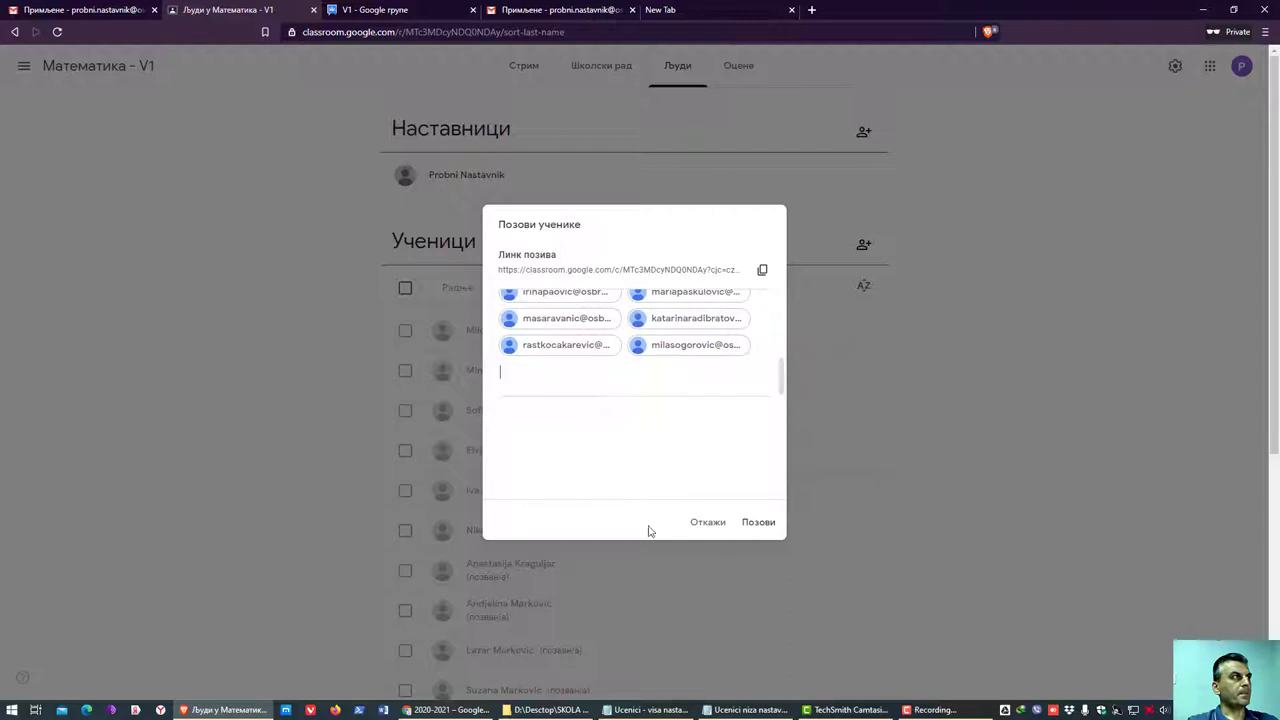
pyautogui.click(758, 523)
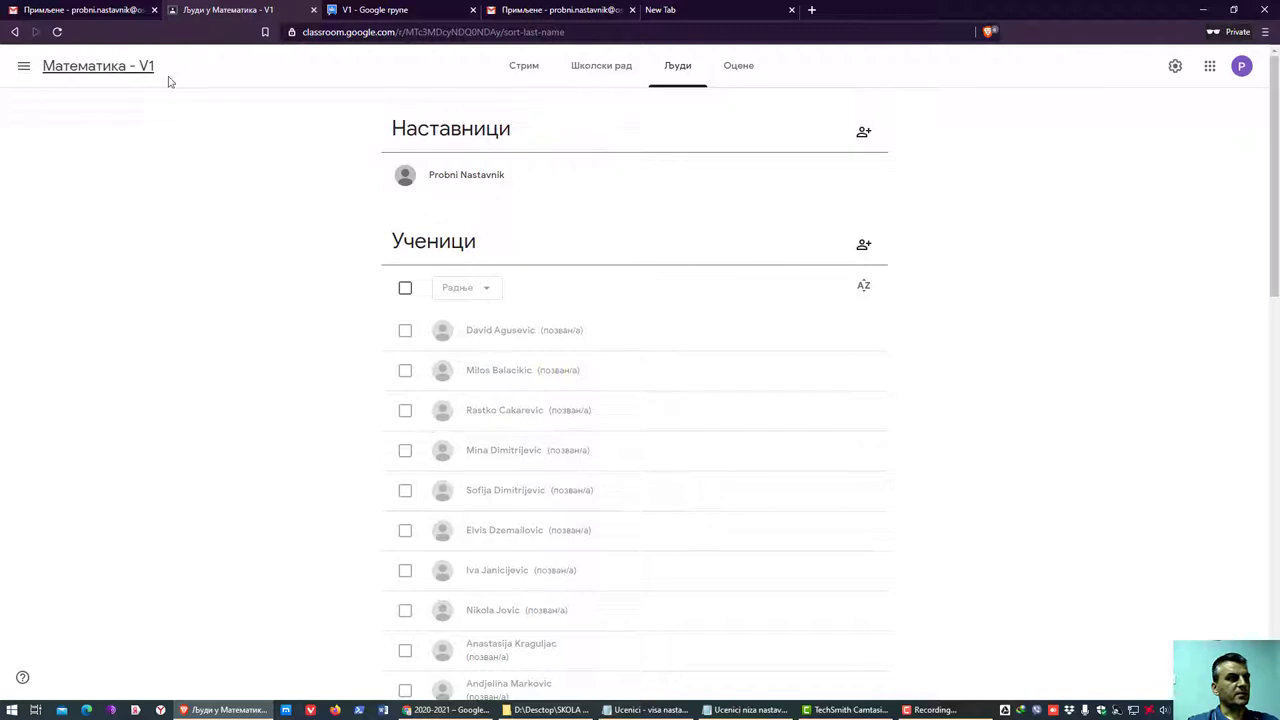
# - Rename the Математика - V1 class to 'Математика - V разред' and open its Stream page
pyautogui.click(22, 67)
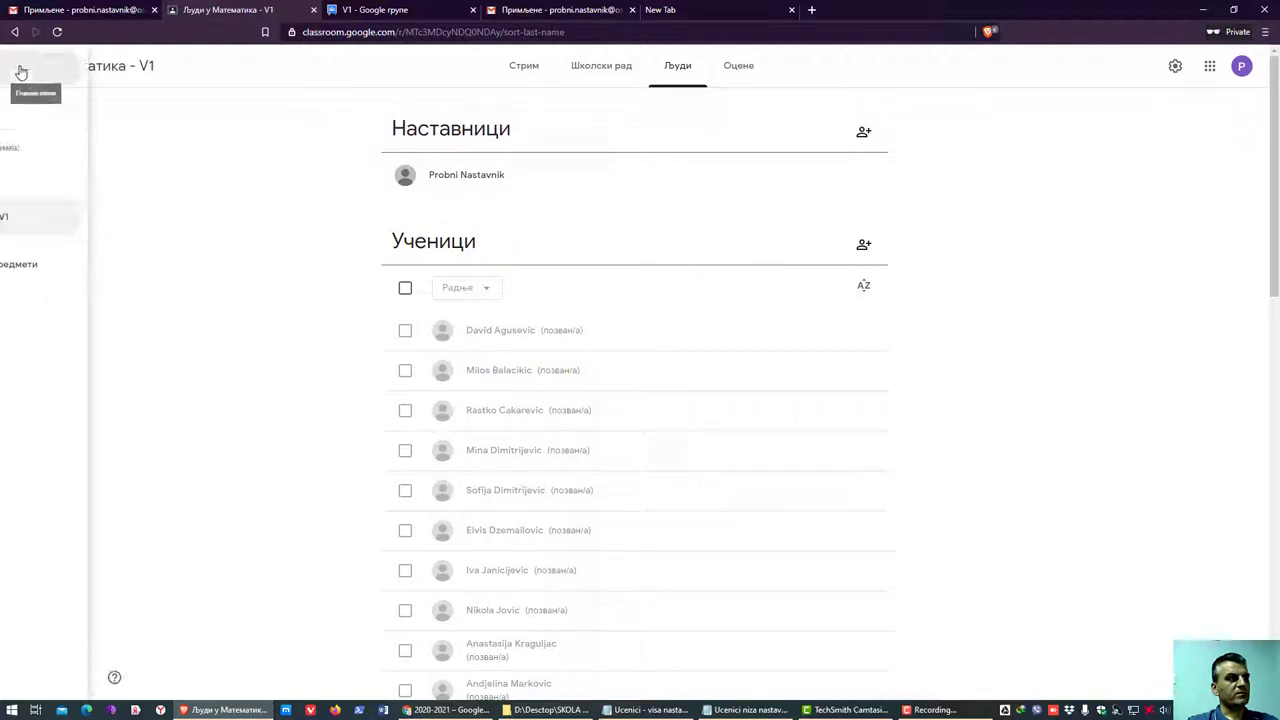
pyautogui.click(80, 78)
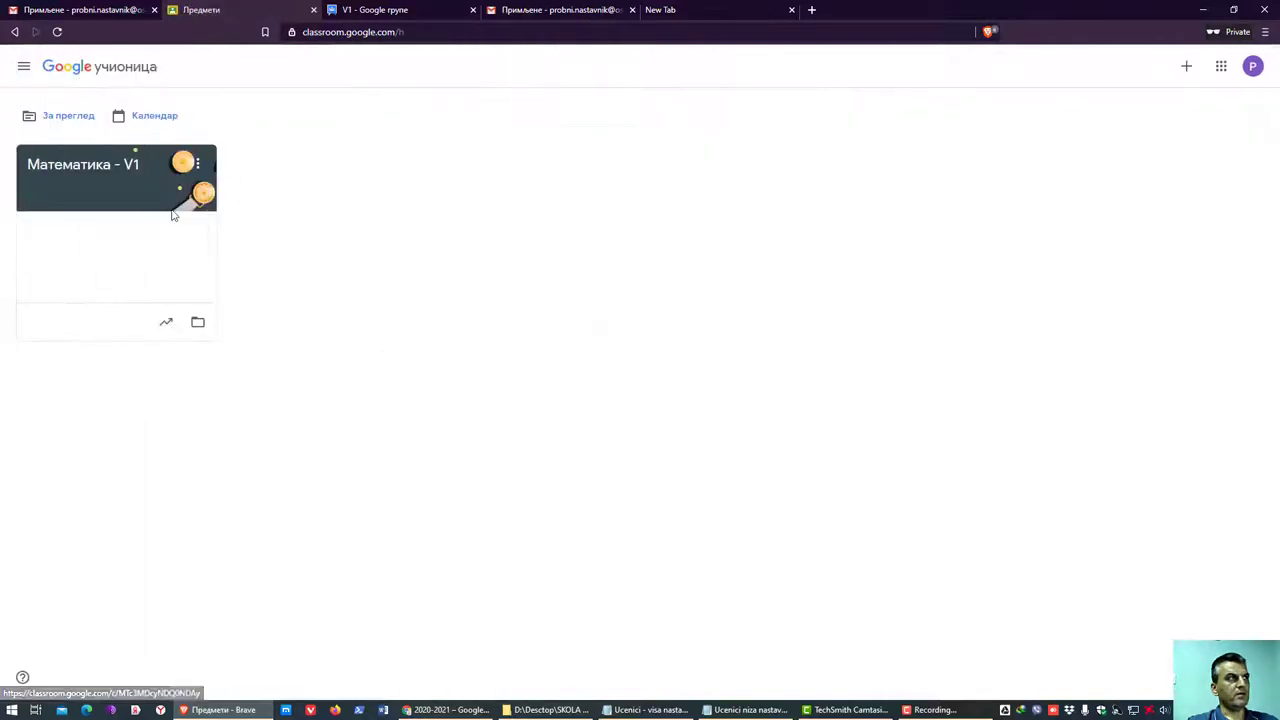
pyautogui.click(197, 164)
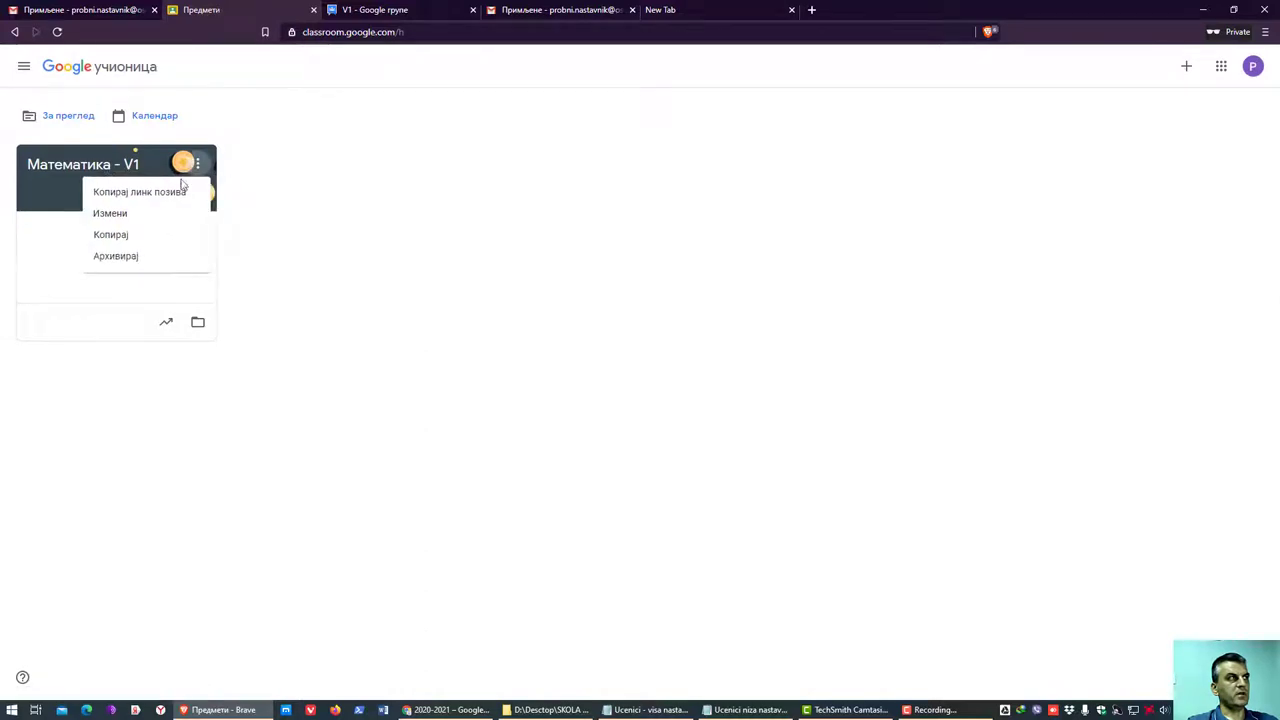
pyautogui.click(127, 218)
pyautogui.press('BackSpace')
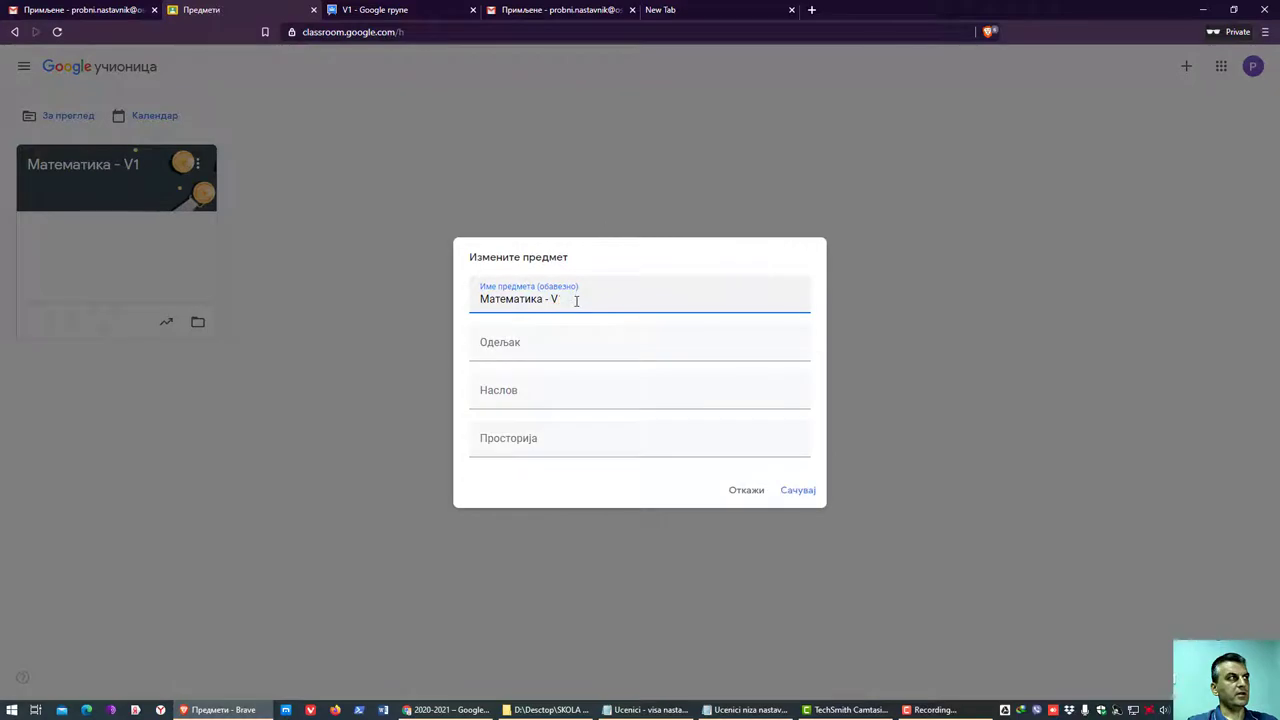
pyautogui.press('super+space')
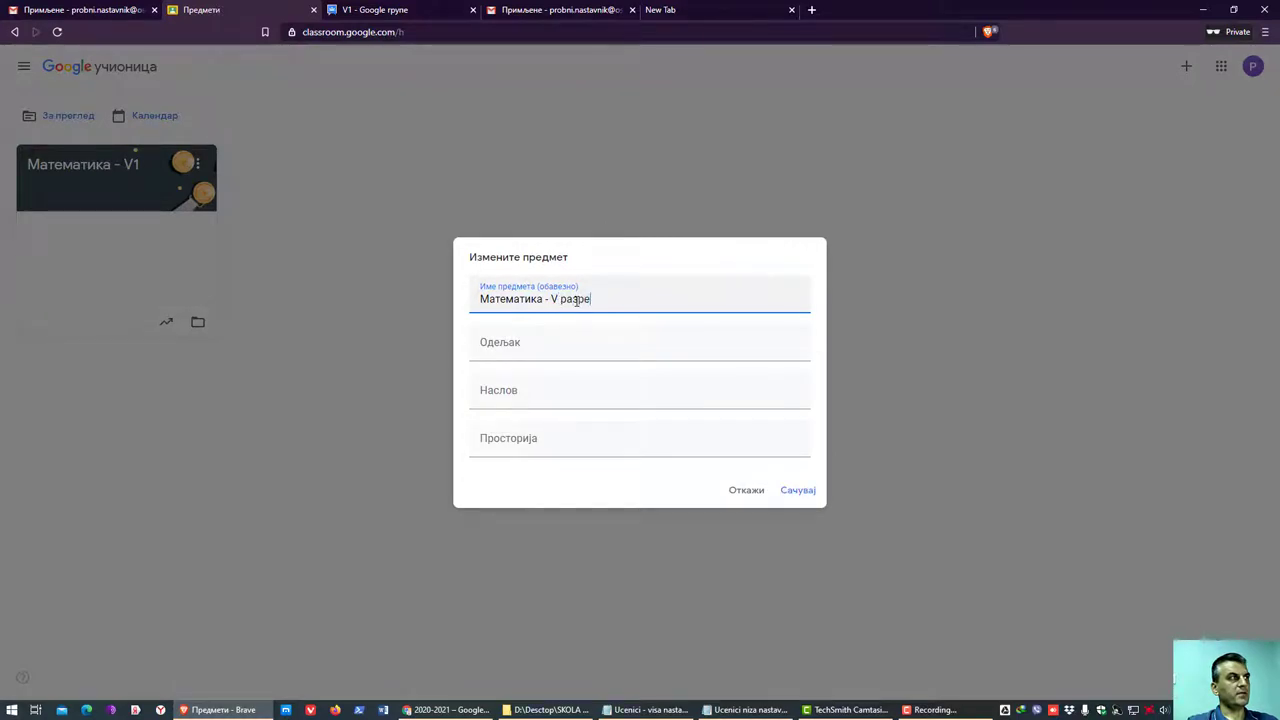
pyautogui.click(808, 491)
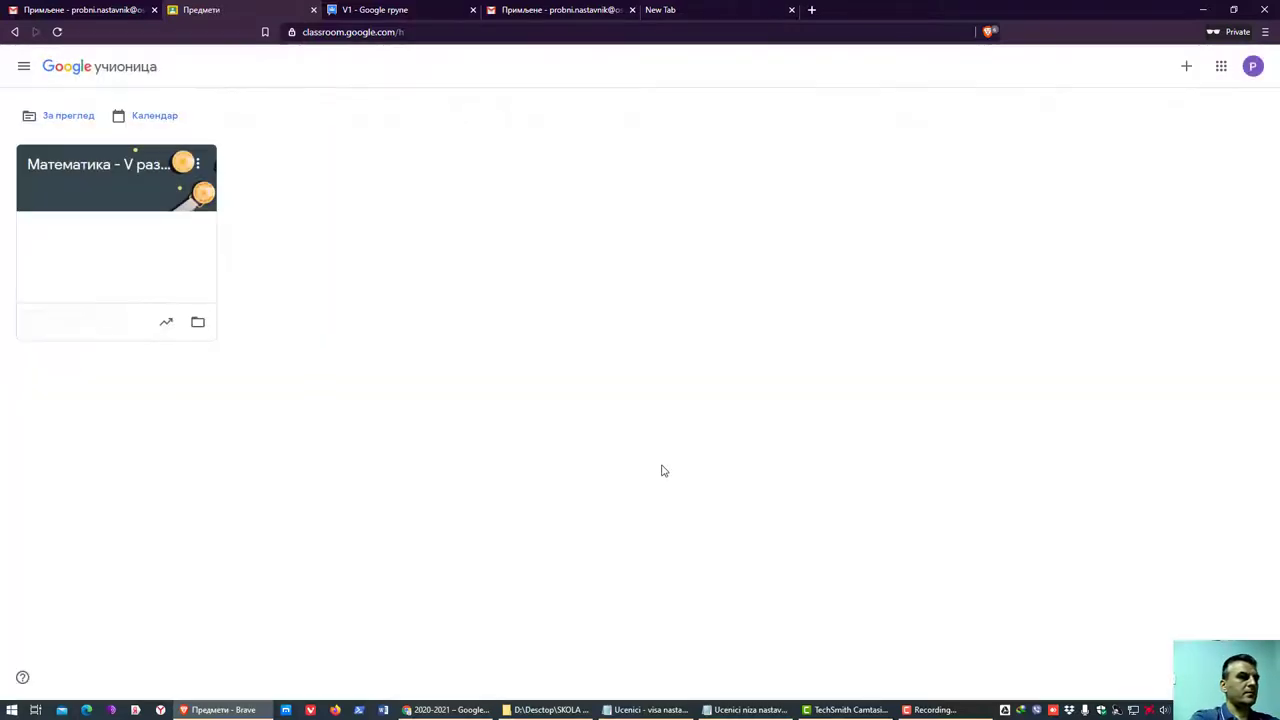
pyautogui.click(197, 164)
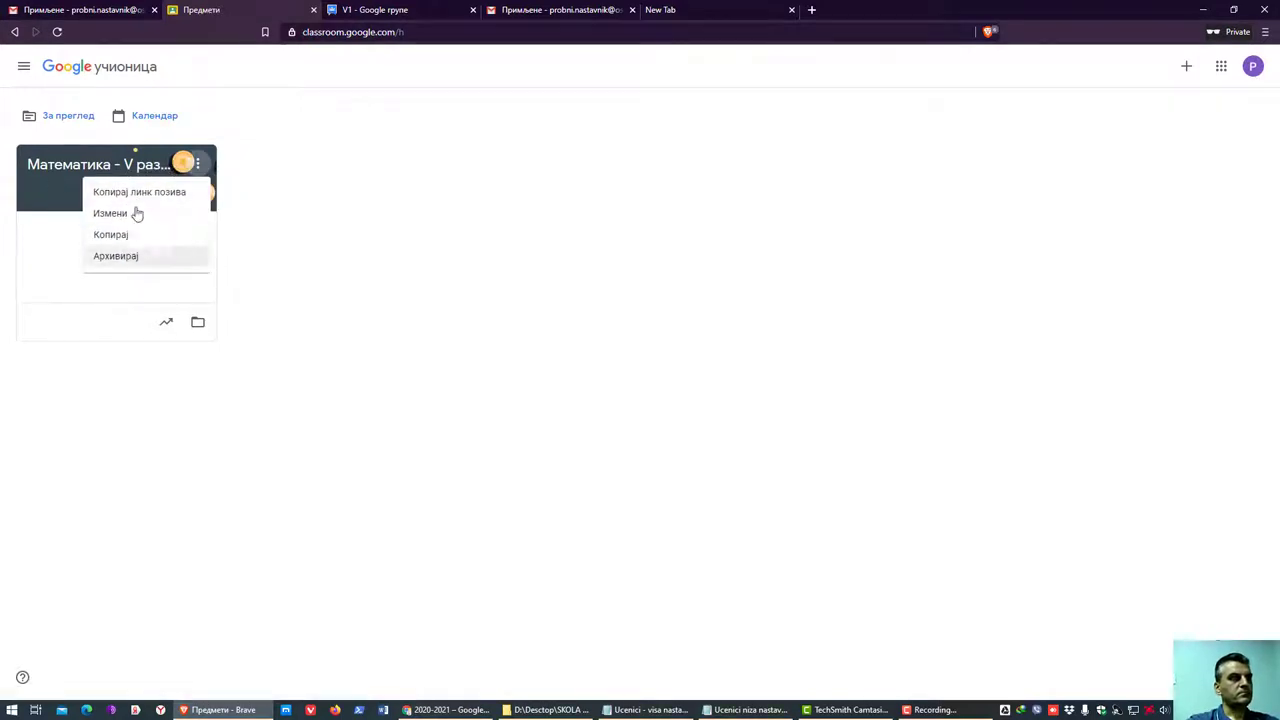
pyautogui.click(60, 170)
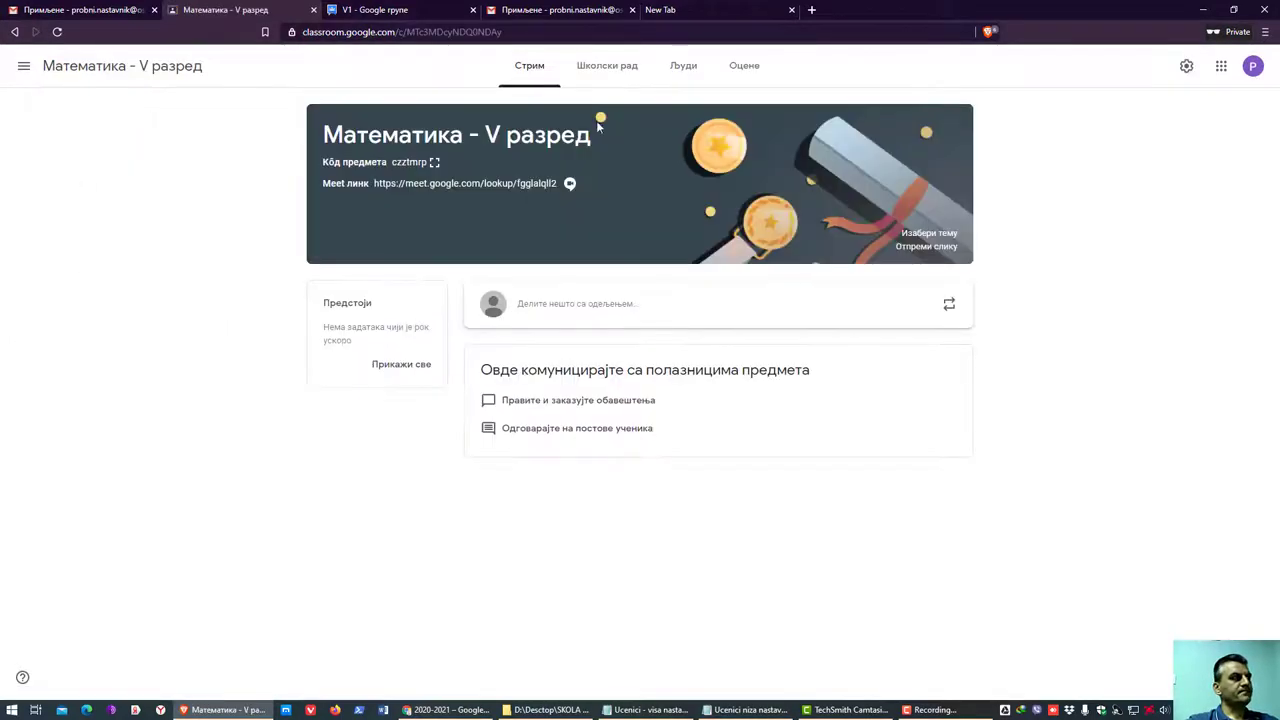
# - Glance at the class's People list, then open the Математика - V1 Drive folder from Classwork
pyautogui.click(607, 65)
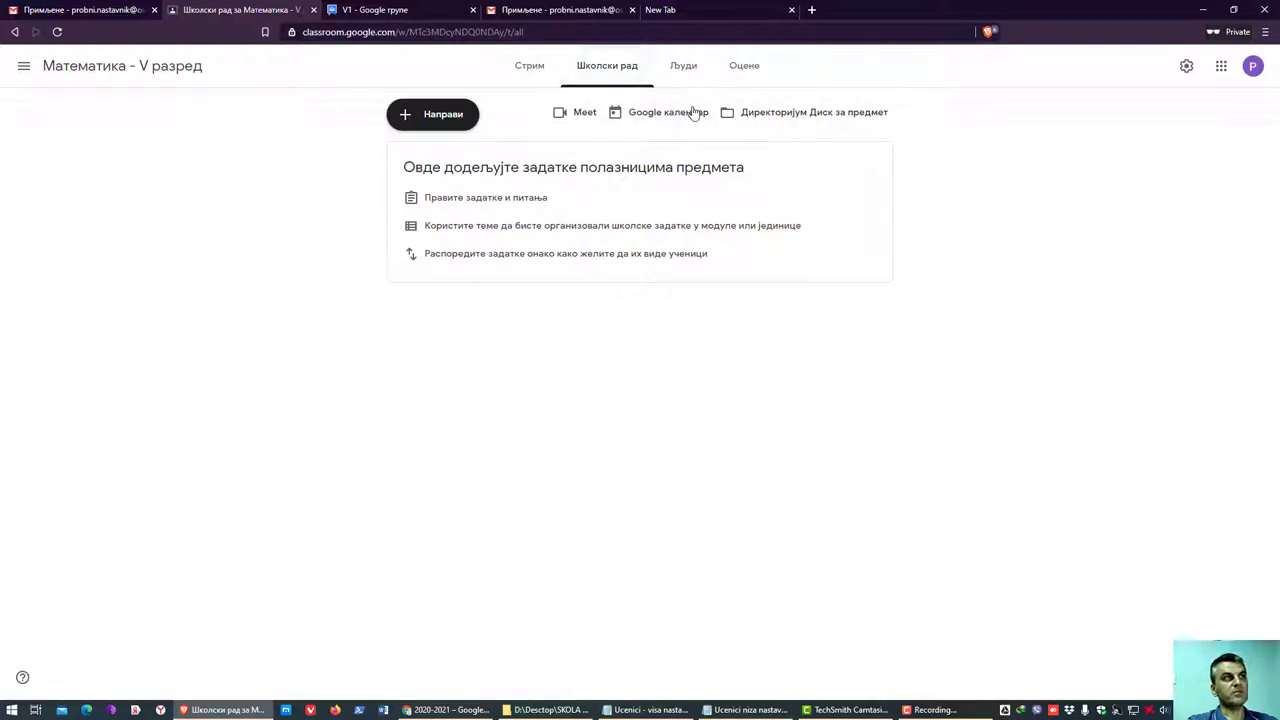
pyautogui.click(683, 70)
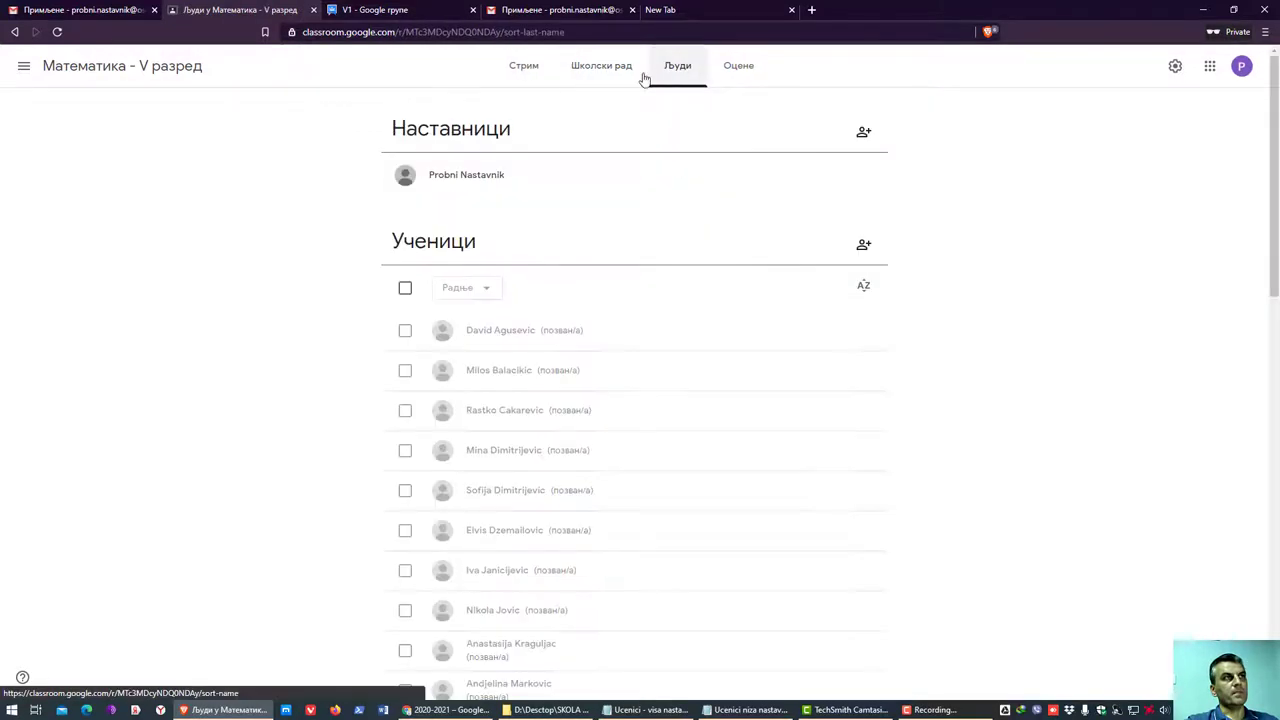
pyautogui.click(620, 70)
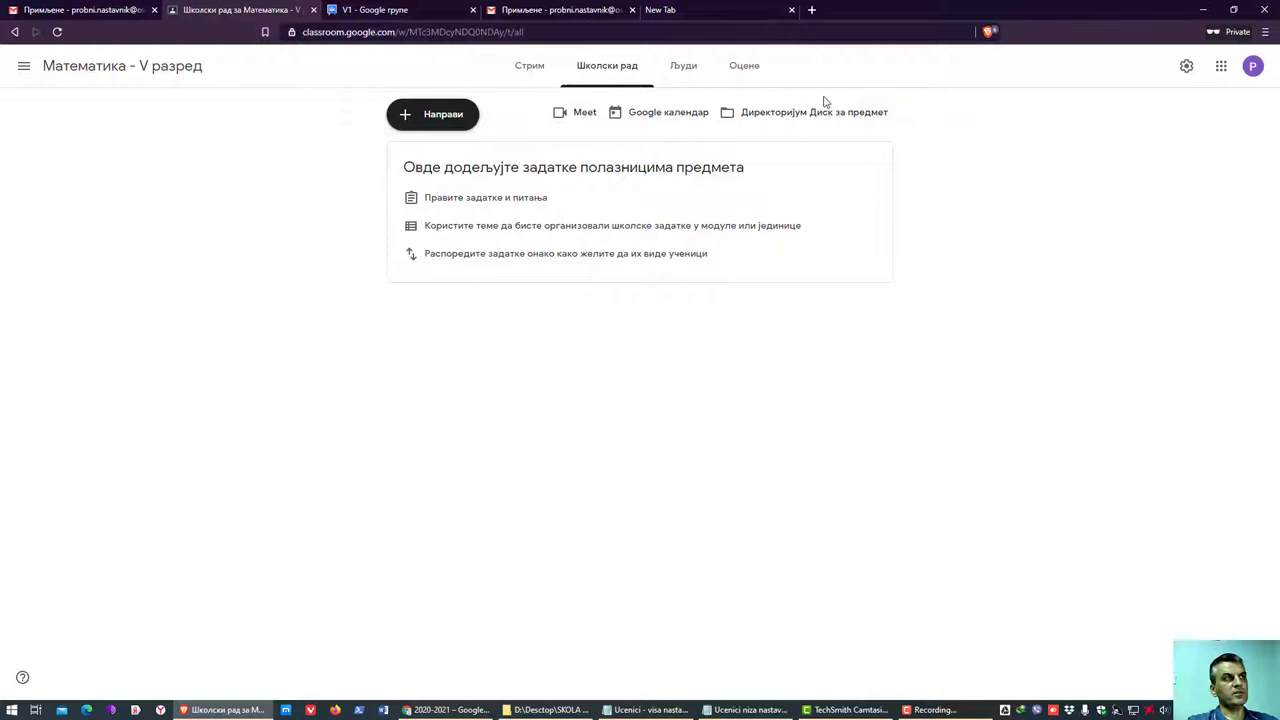
pyautogui.click(837, 114)
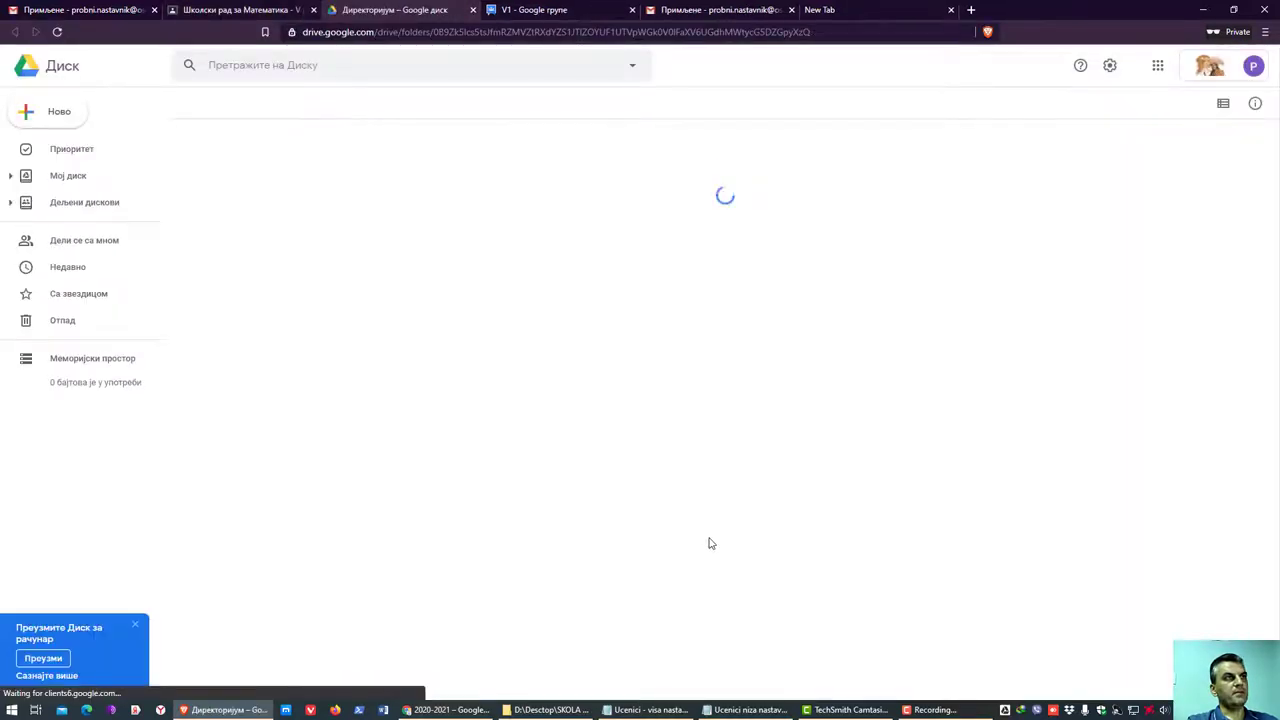
# - Check the signed-in account panel, then switch to the teacher's Gmail inbox tab
pyautogui.click(1252, 68)
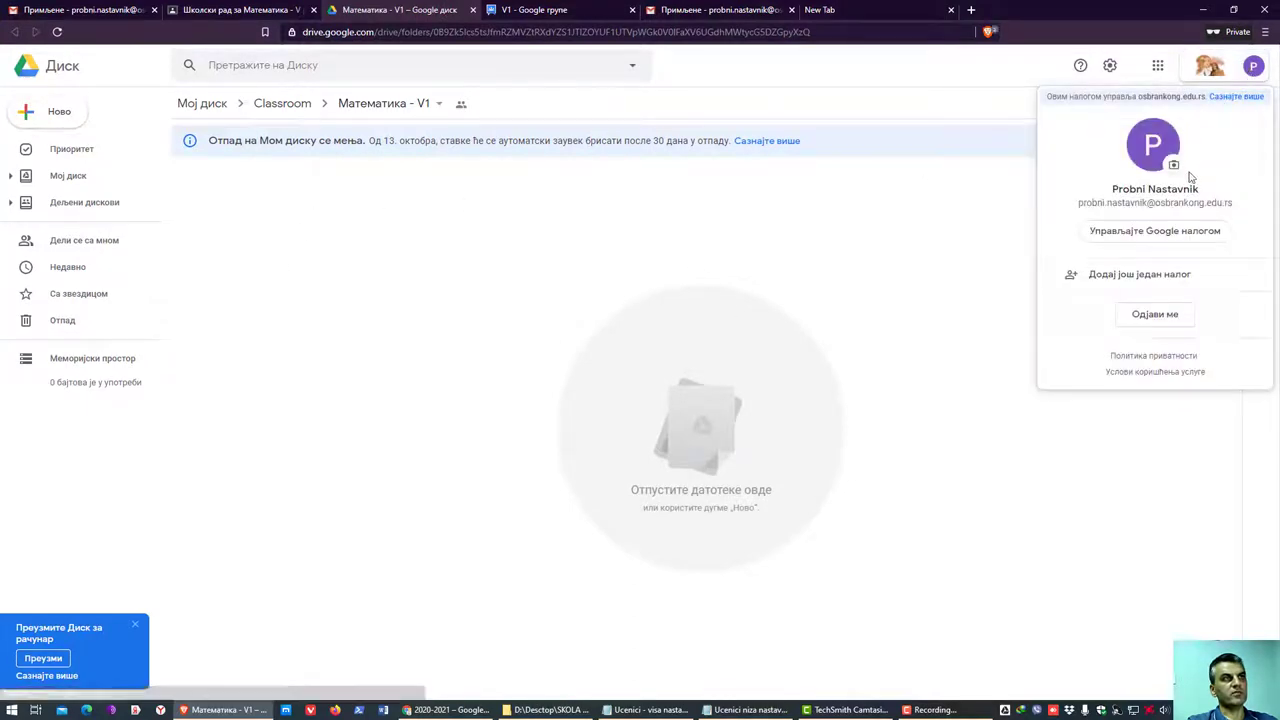
pyautogui.click(419, 208)
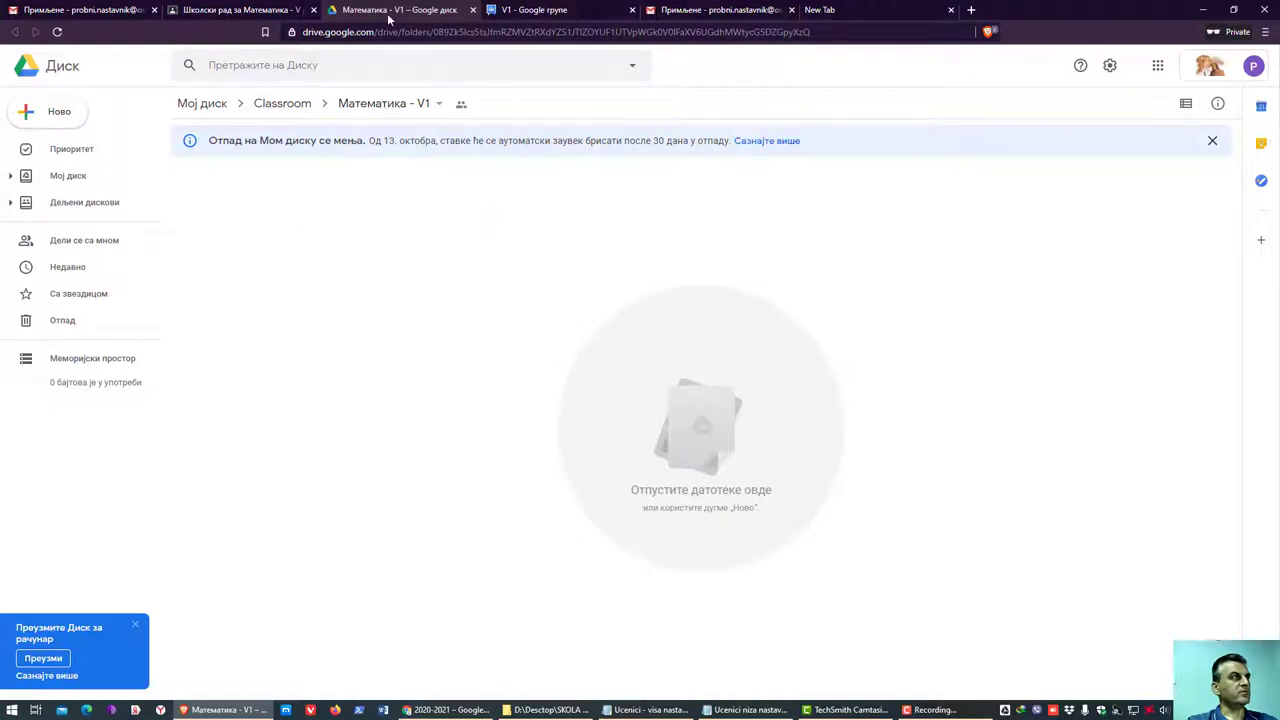
pyautogui.click(615, 10)
pyautogui.click(257, 9)
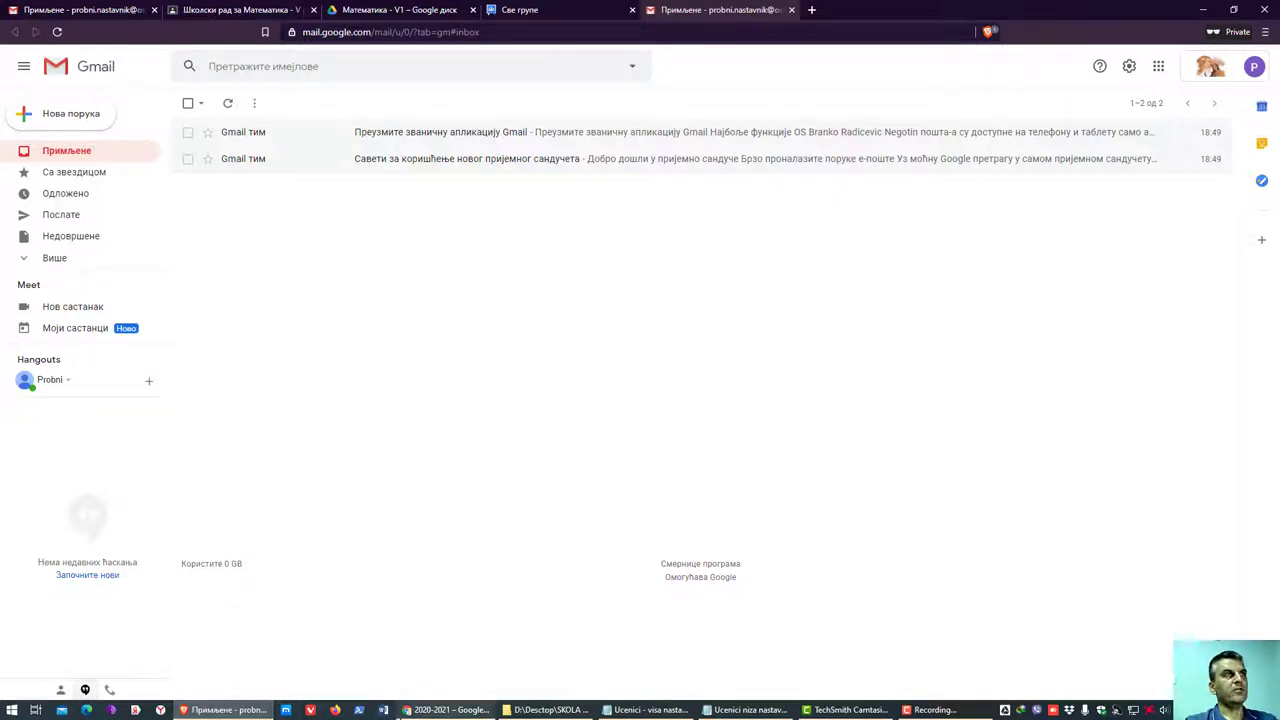
# - Close the Chrome window through its taskbar shortcut list
pyautogui.rightClick(437, 711)
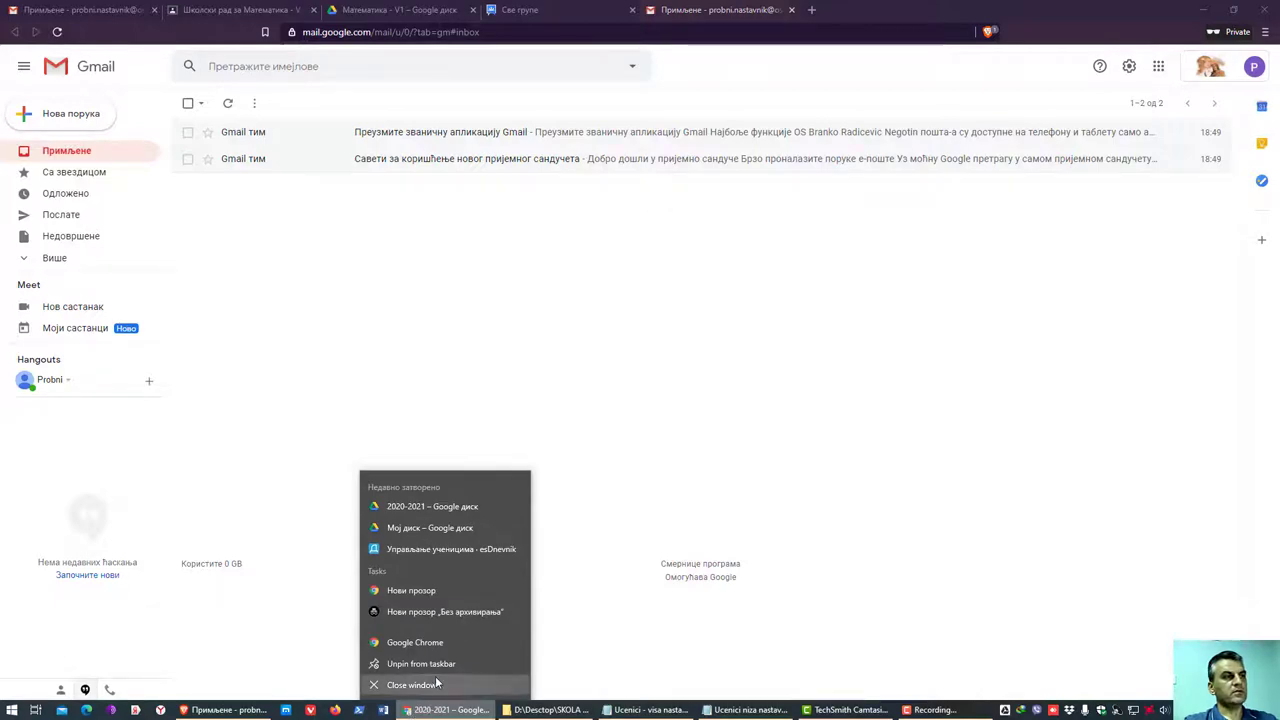
pyautogui.click(411, 685)
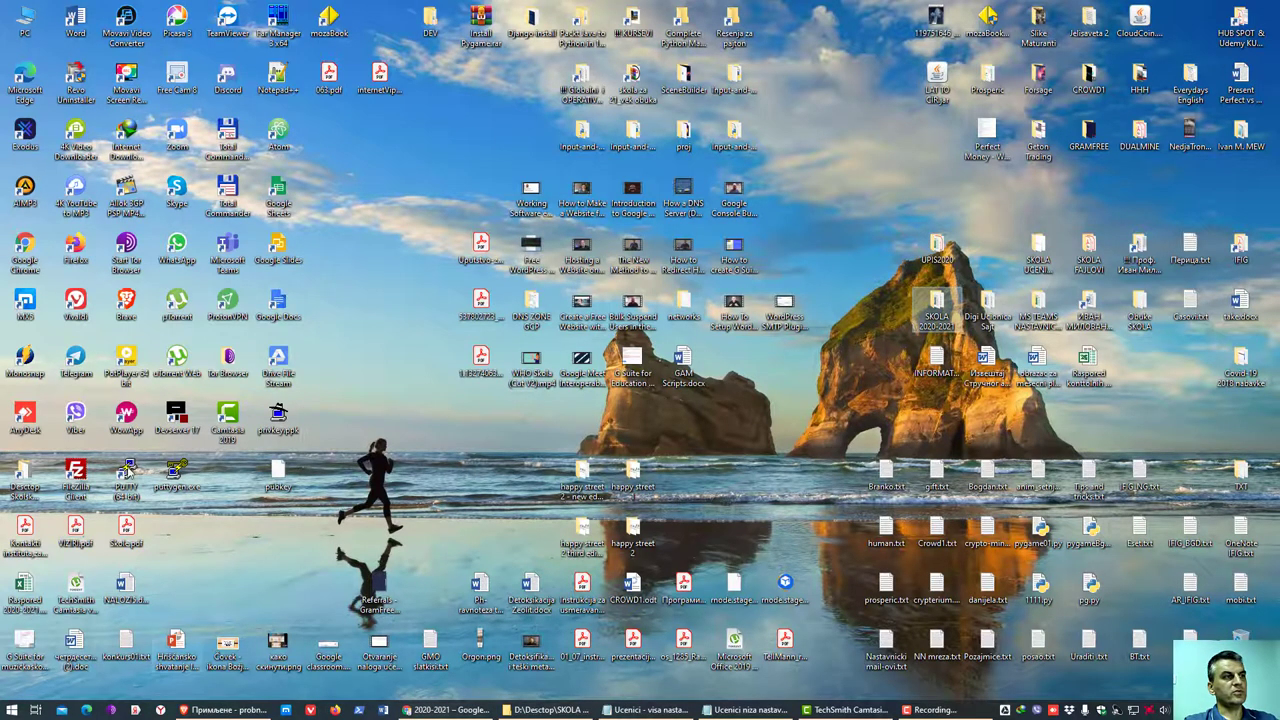
# - Launch Chrome from the desktop and open a maximised incognito window
pyautogui.rightClick(25, 245)
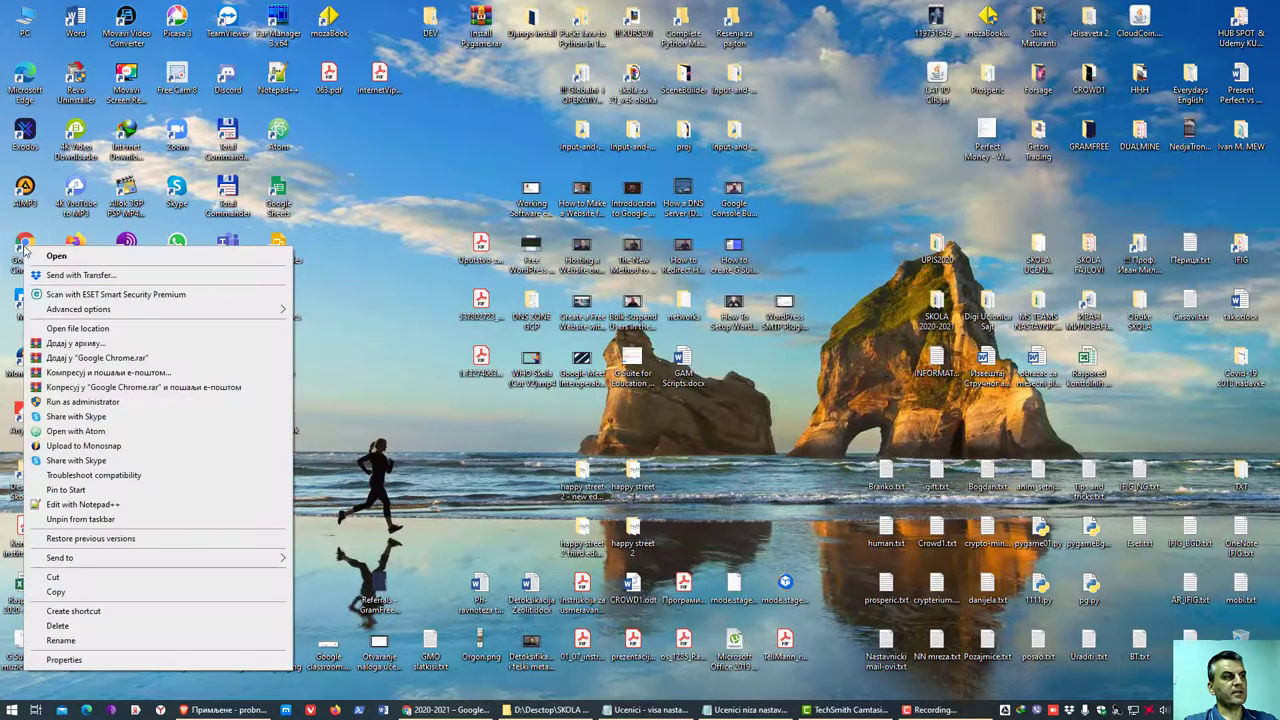
pyautogui.click(40, 257)
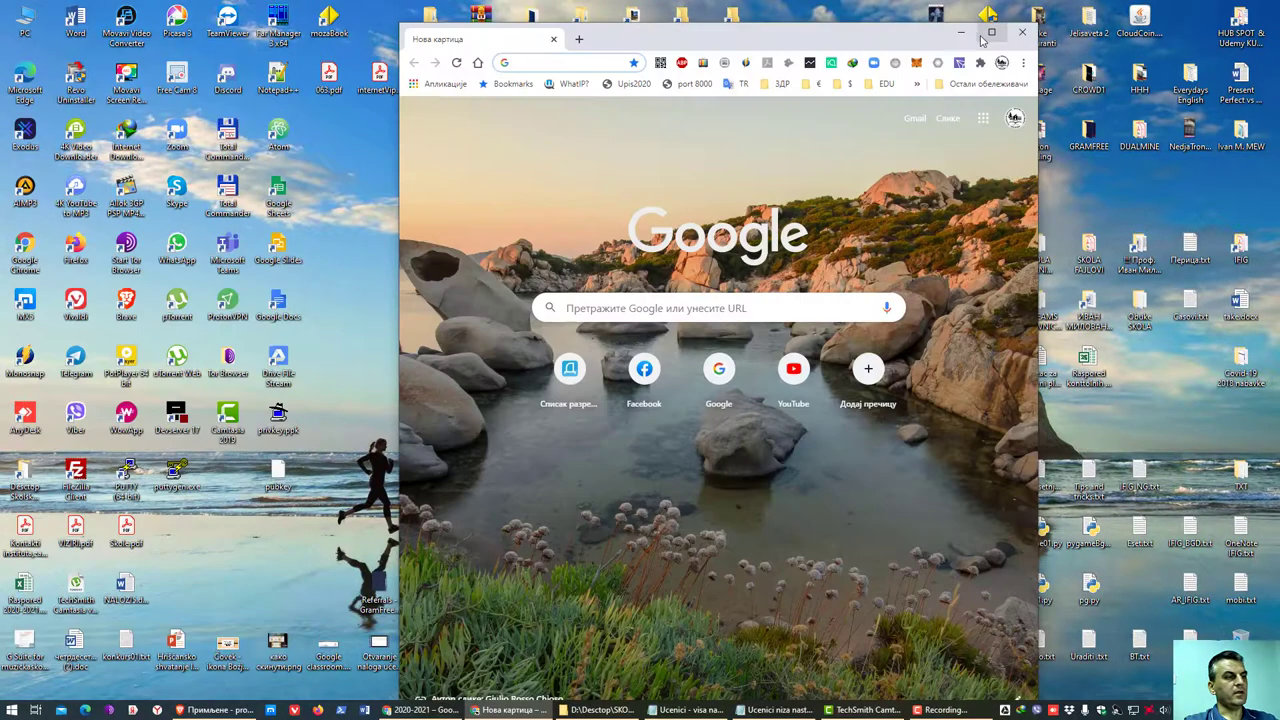
pyautogui.click(1024, 64)
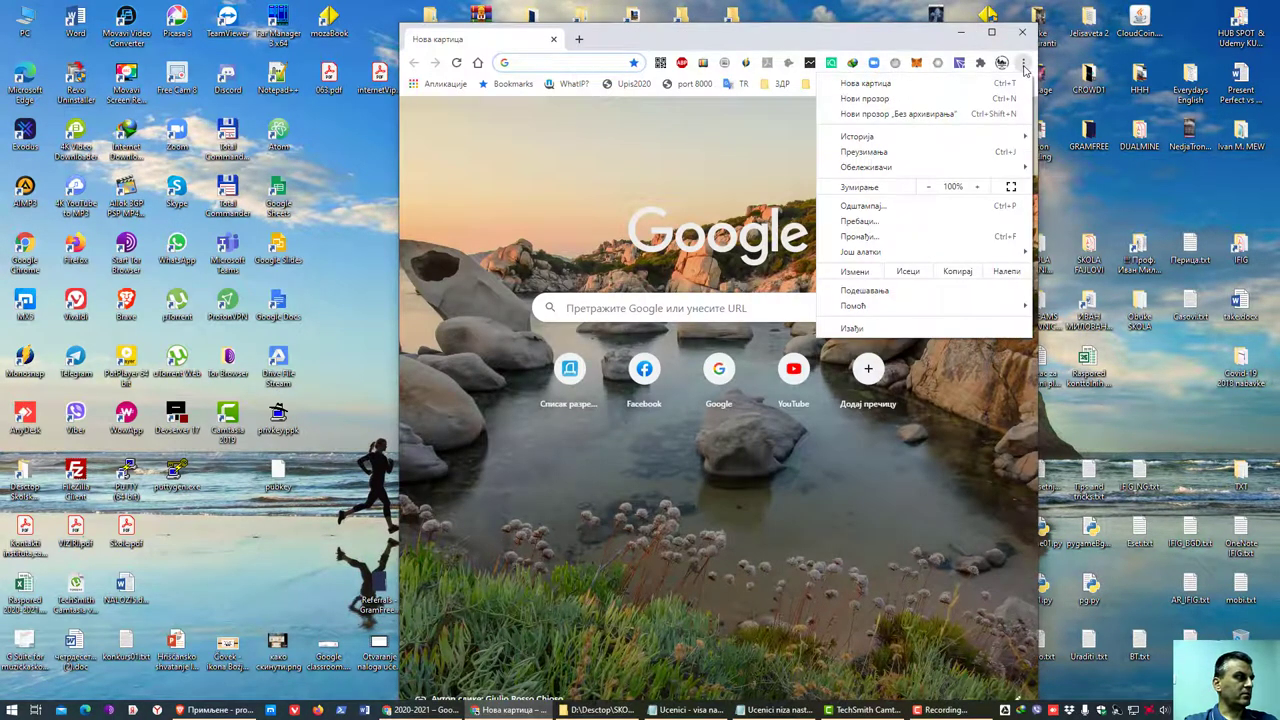
pyautogui.click(952, 110)
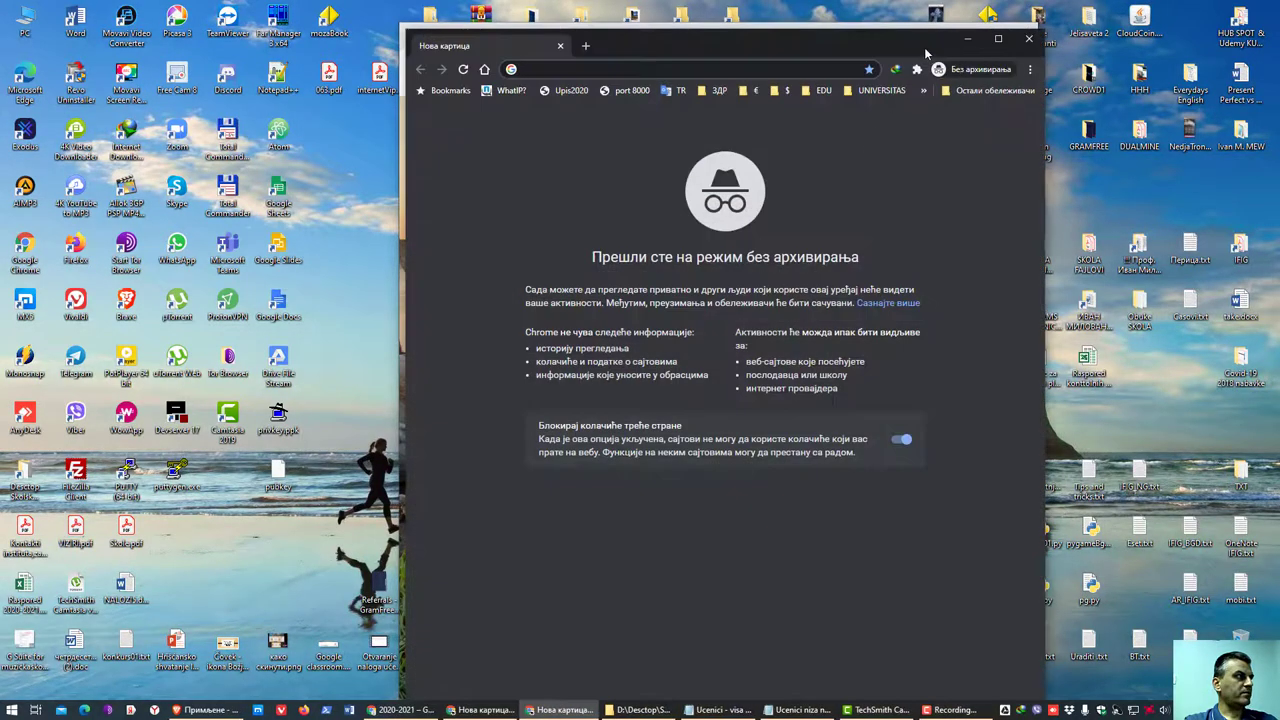
pyautogui.moveTo(924, 47); pyautogui.dragTo(809, 195)
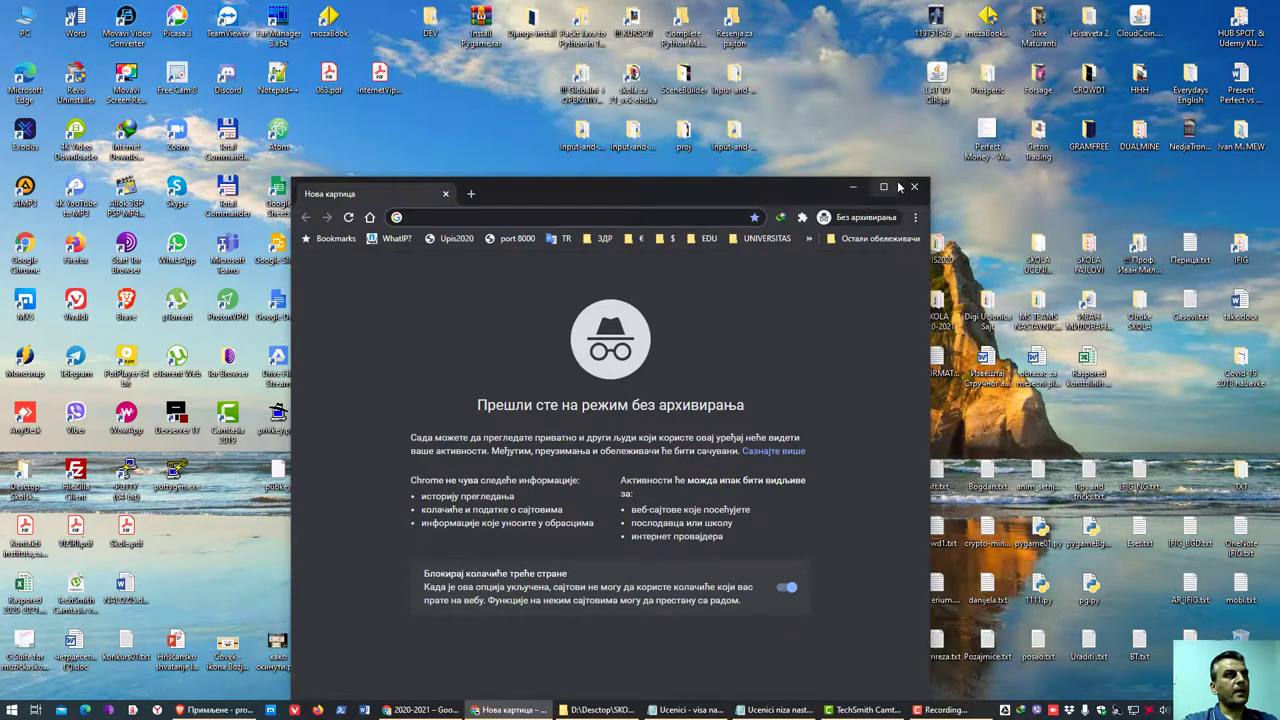
pyautogui.click(883, 186)
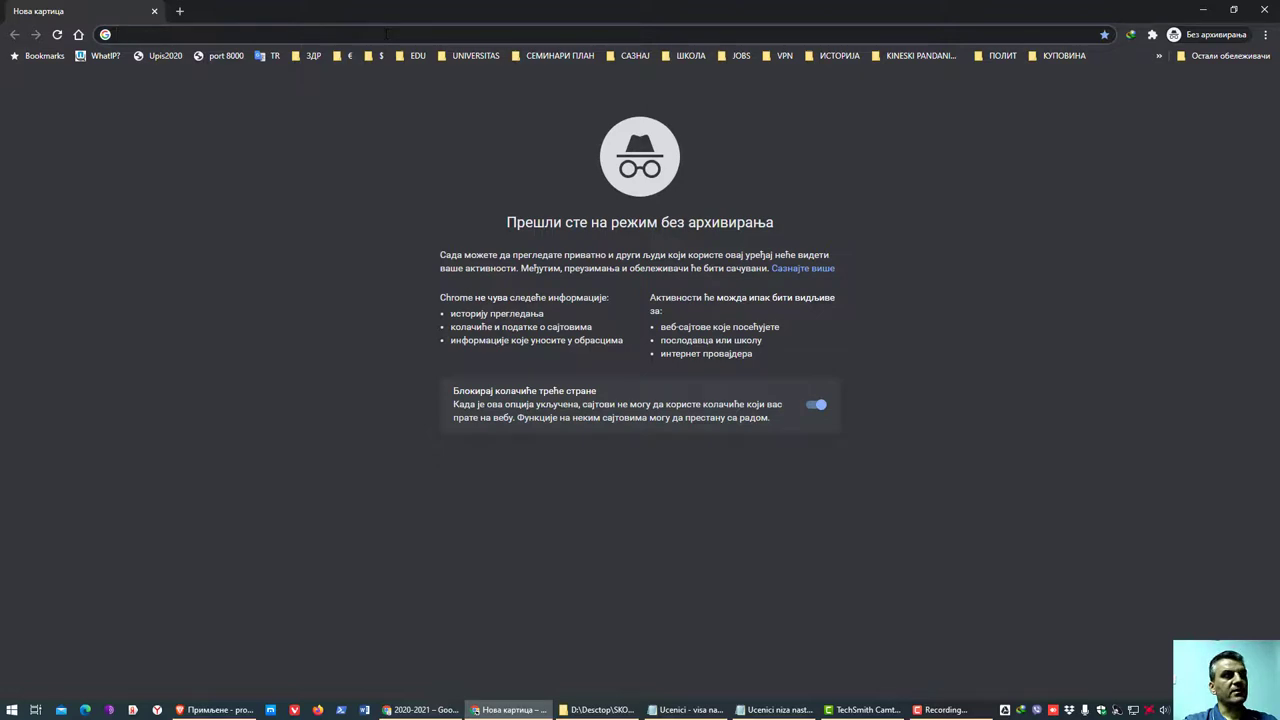
# - Try opening another incognito window via Chrome's menu and taskbar shortcut list
pyautogui.click(1265, 34)
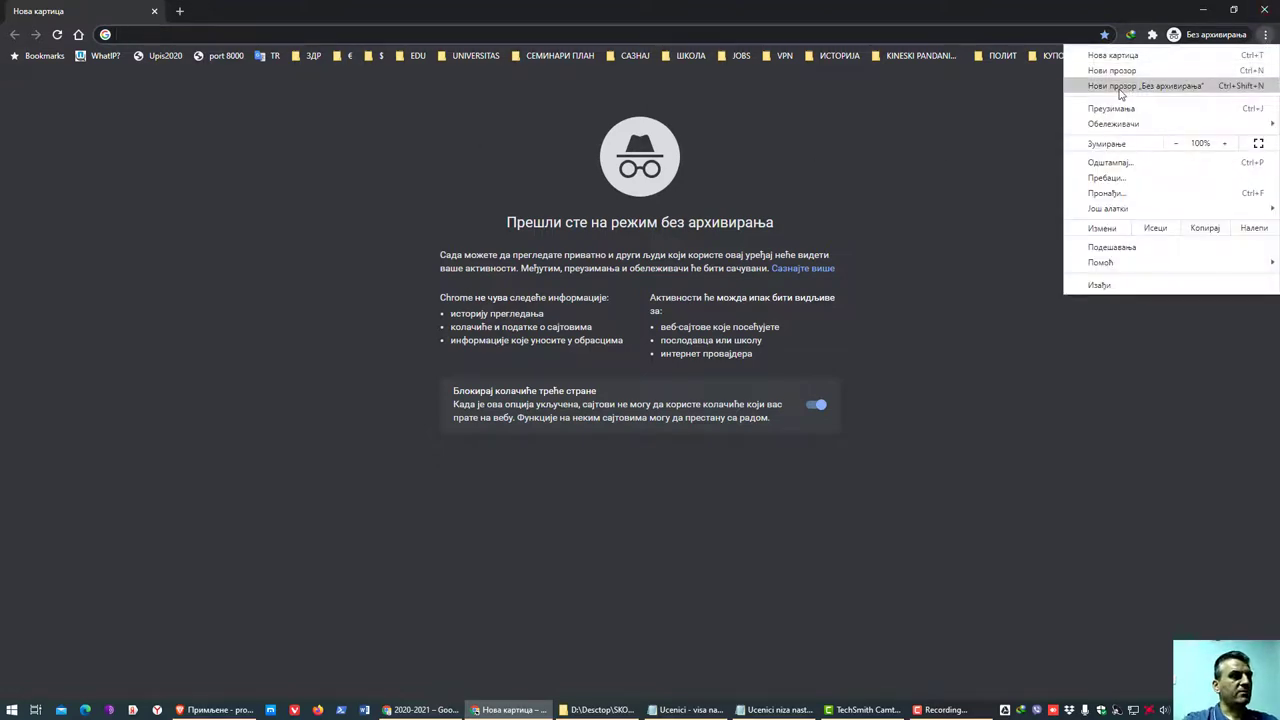
pyautogui.click(1265, 34)
pyautogui.click(1265, 34)
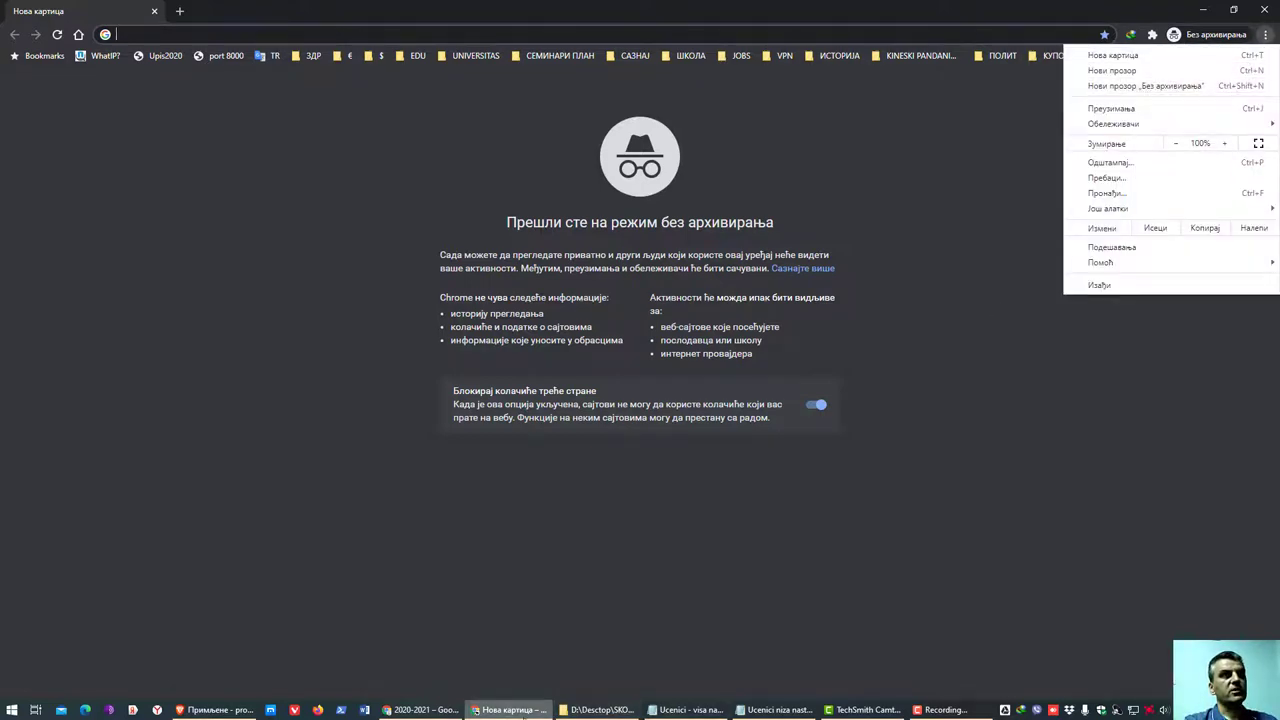
pyautogui.click(505, 714)
pyautogui.rightClick(505, 712)
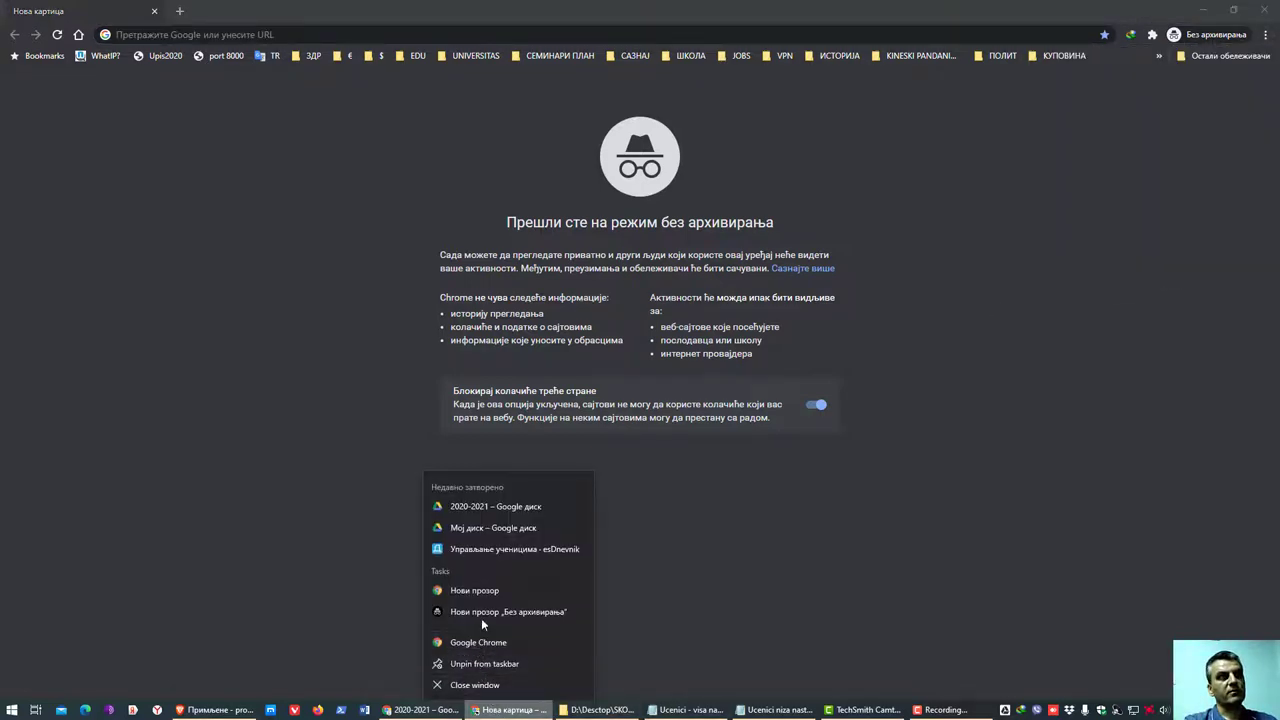
pyautogui.click(1012, 552)
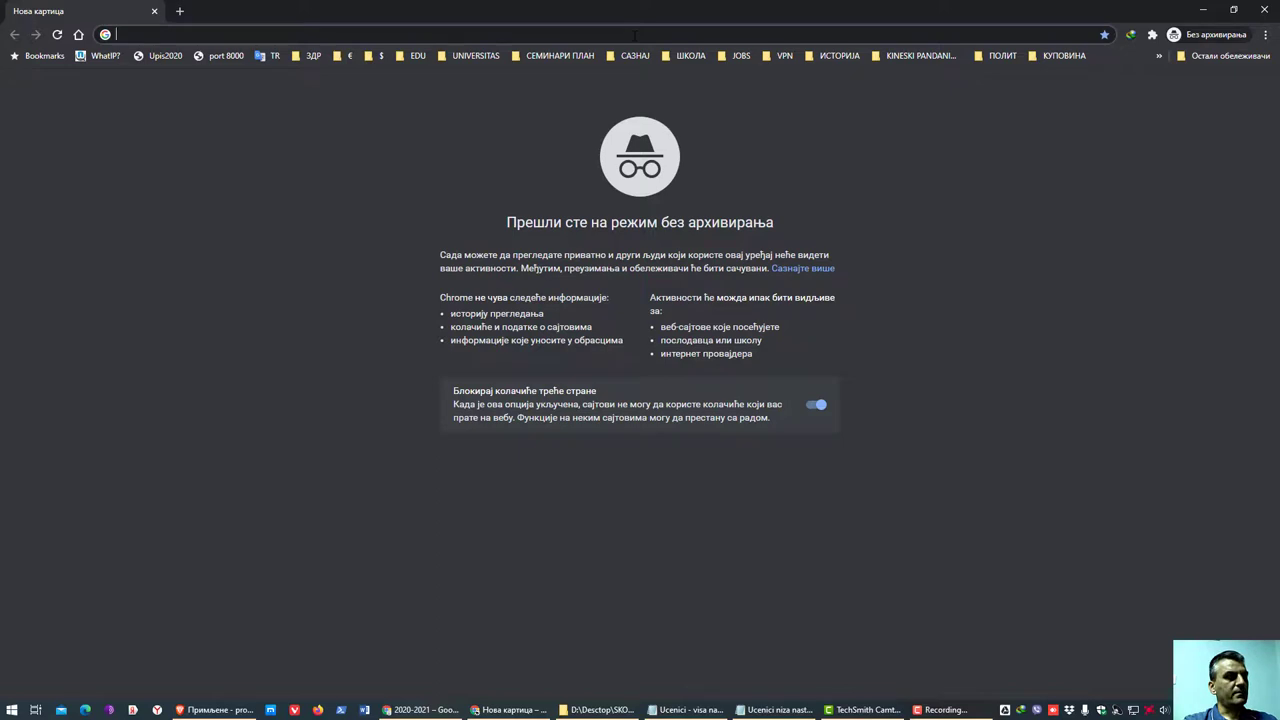
# - Go to mail.google.com in the incognito window, correcting a Cyrillic typo first
pyautogui.write('маил')
pyautogui.press('BackSpace')
pyautogui.press('BackSpace')
pyautogui.press('BackSpace')
pyautogui.press('BackSpace')
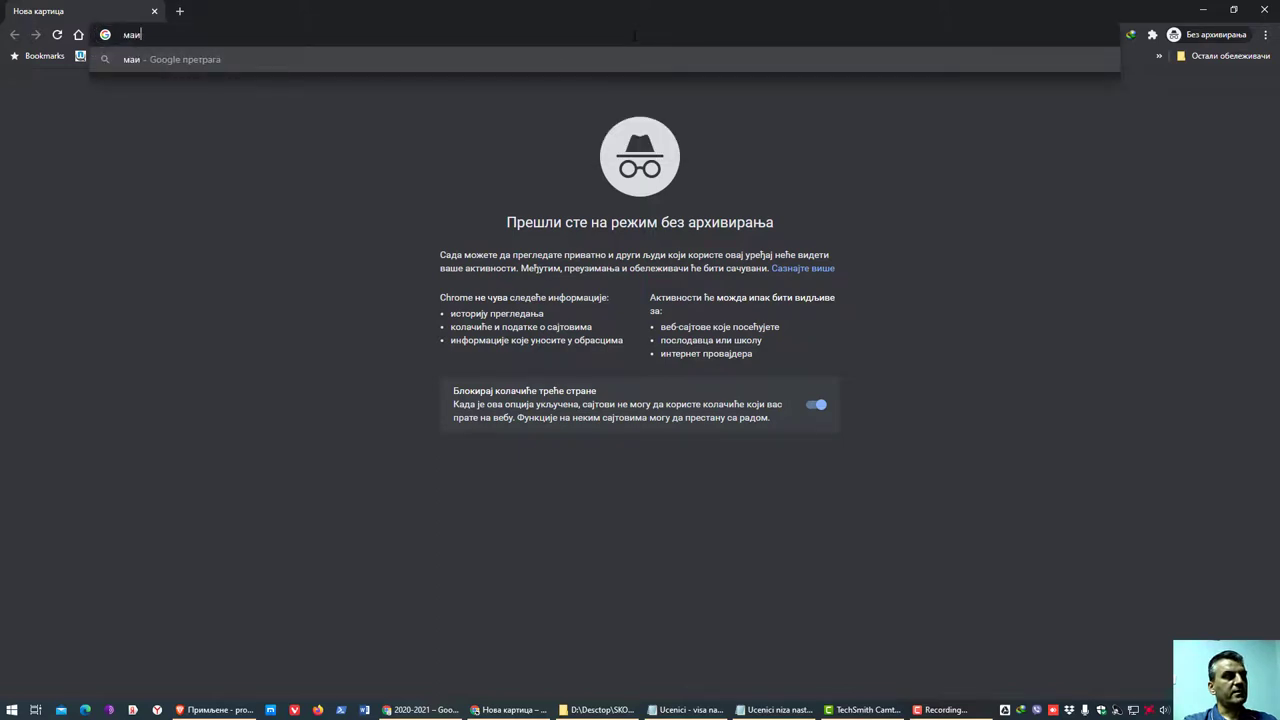
pyautogui.write('mail.')
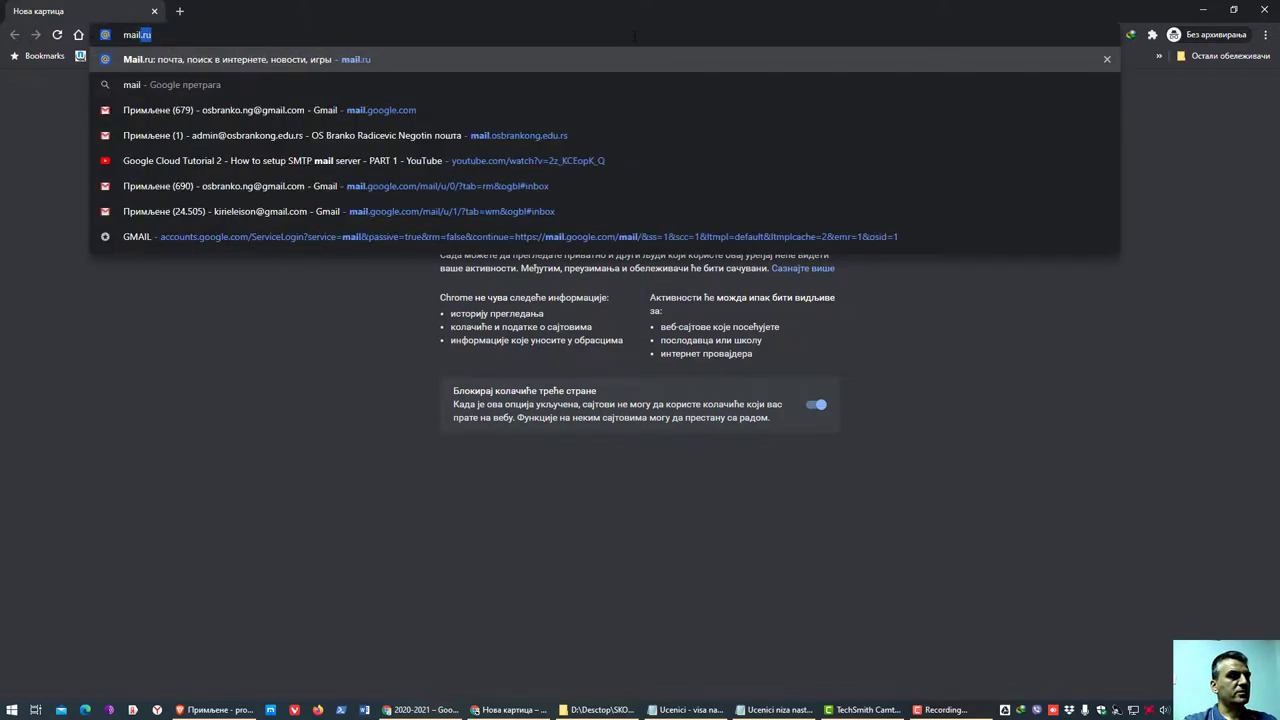
pyautogui.write('googl')
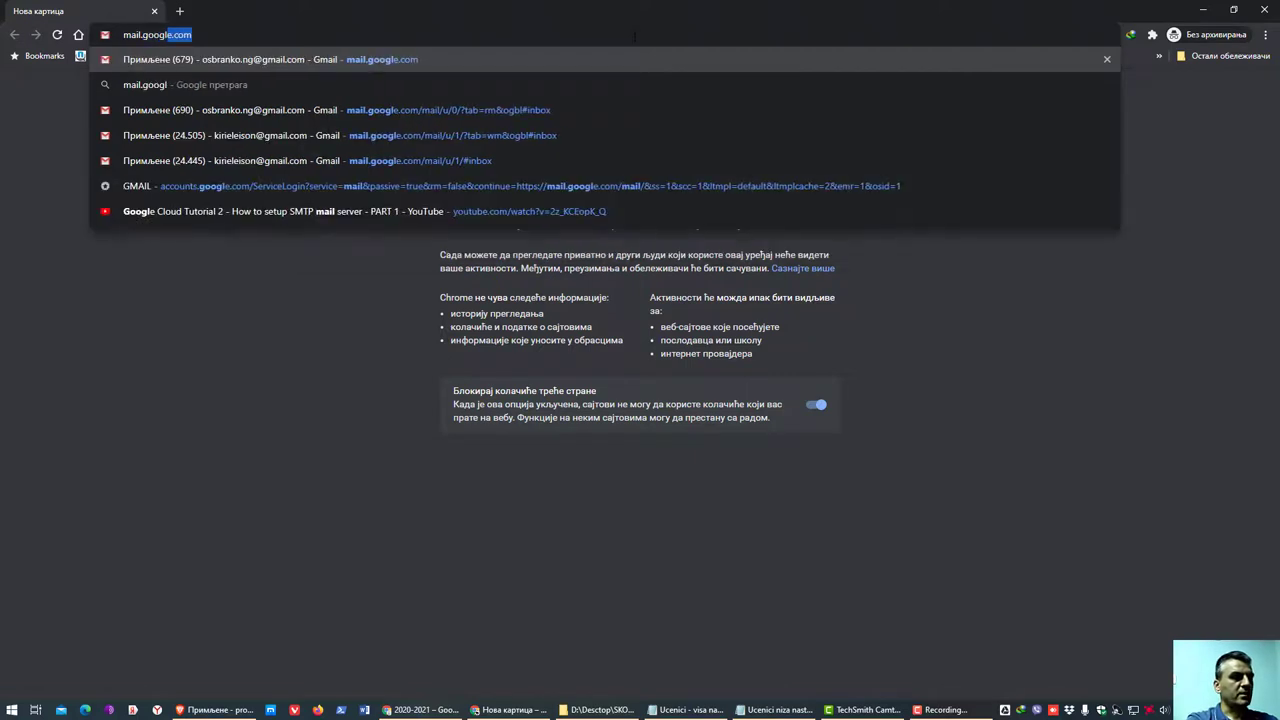
pyautogui.write('e.com')
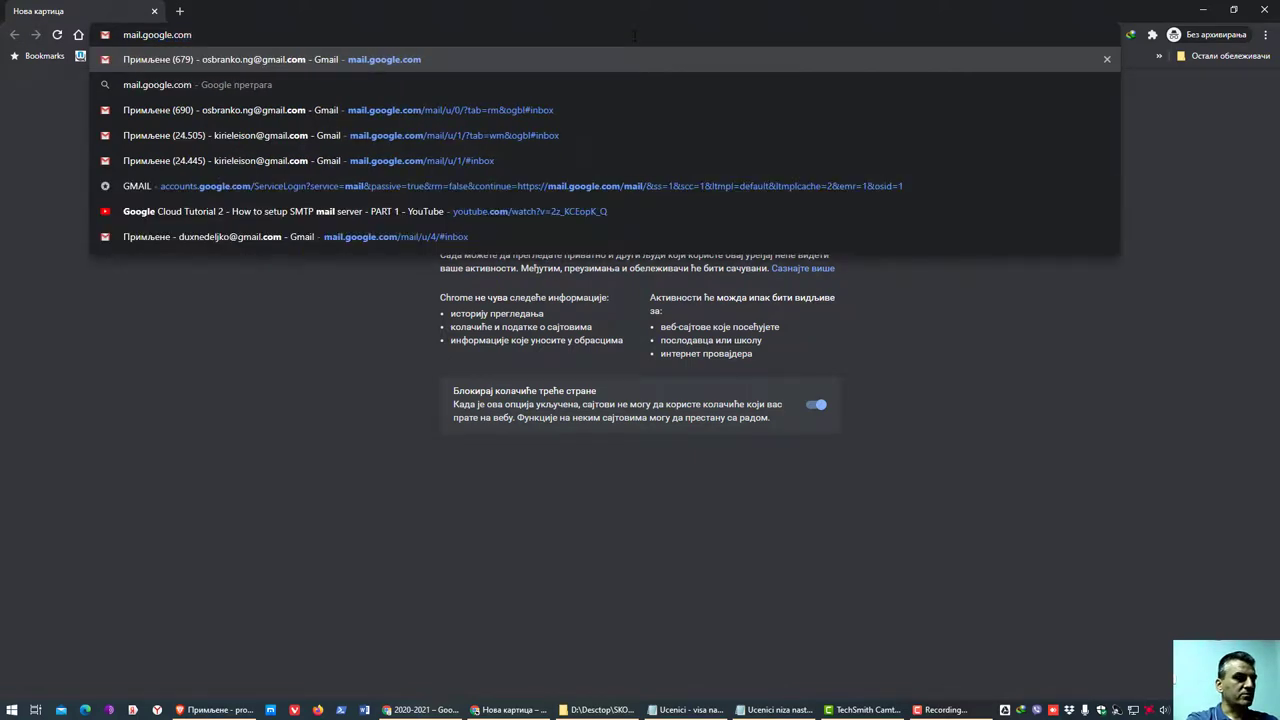
pyautogui.press('Return')
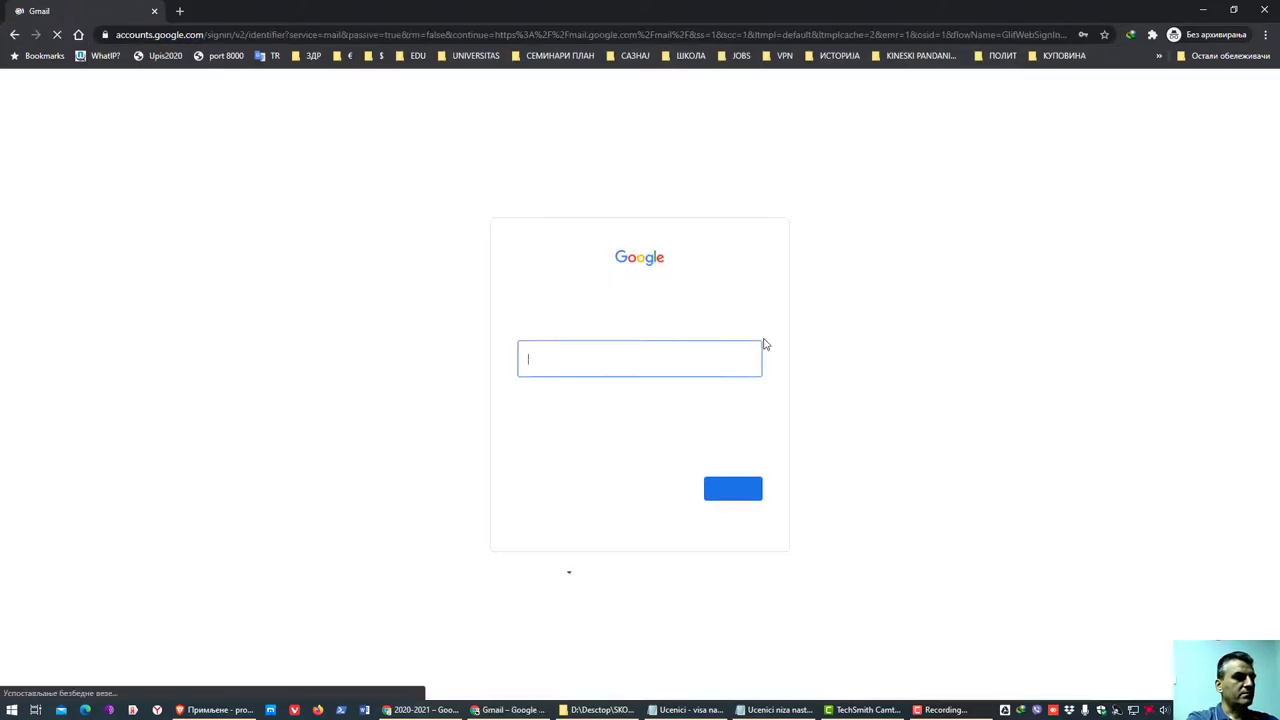
# - Focus the empty sign-in email field, dismissing the saved-accounts suggestions
pyautogui.click(589, 367)
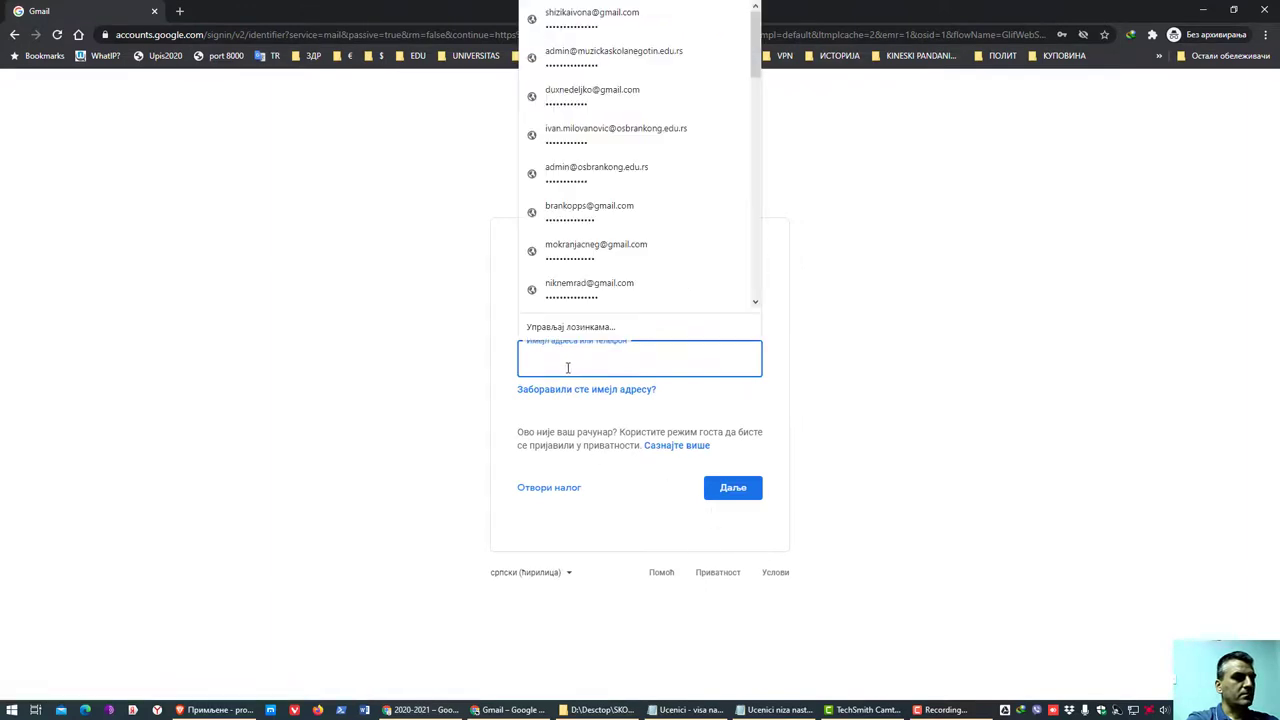
pyautogui.click(981, 350)
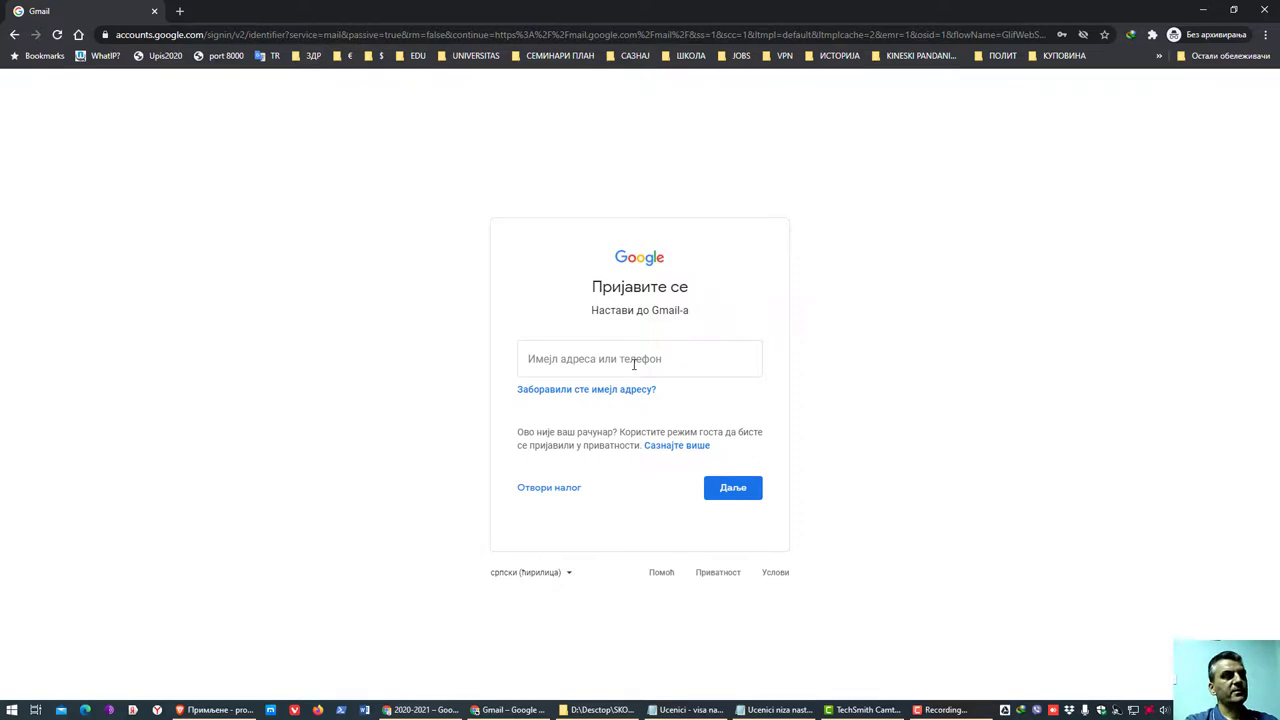
pyautogui.click(633, 364)
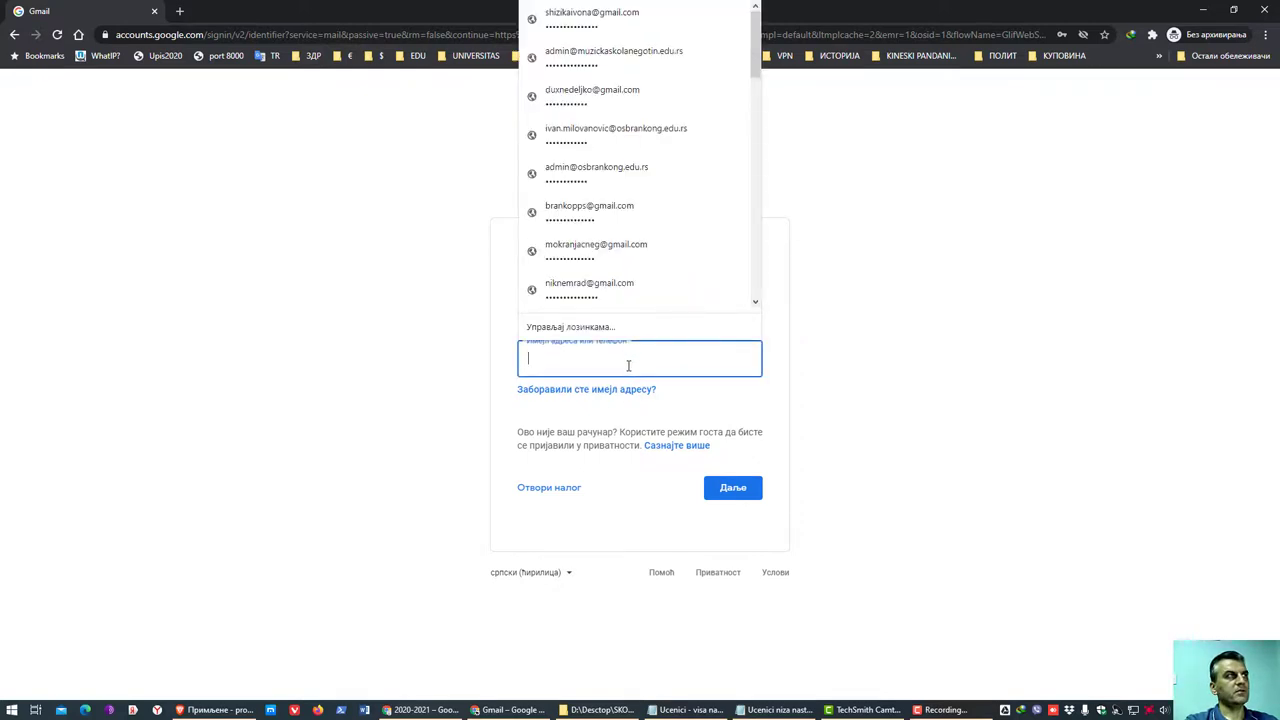
pyautogui.click(855, 369)
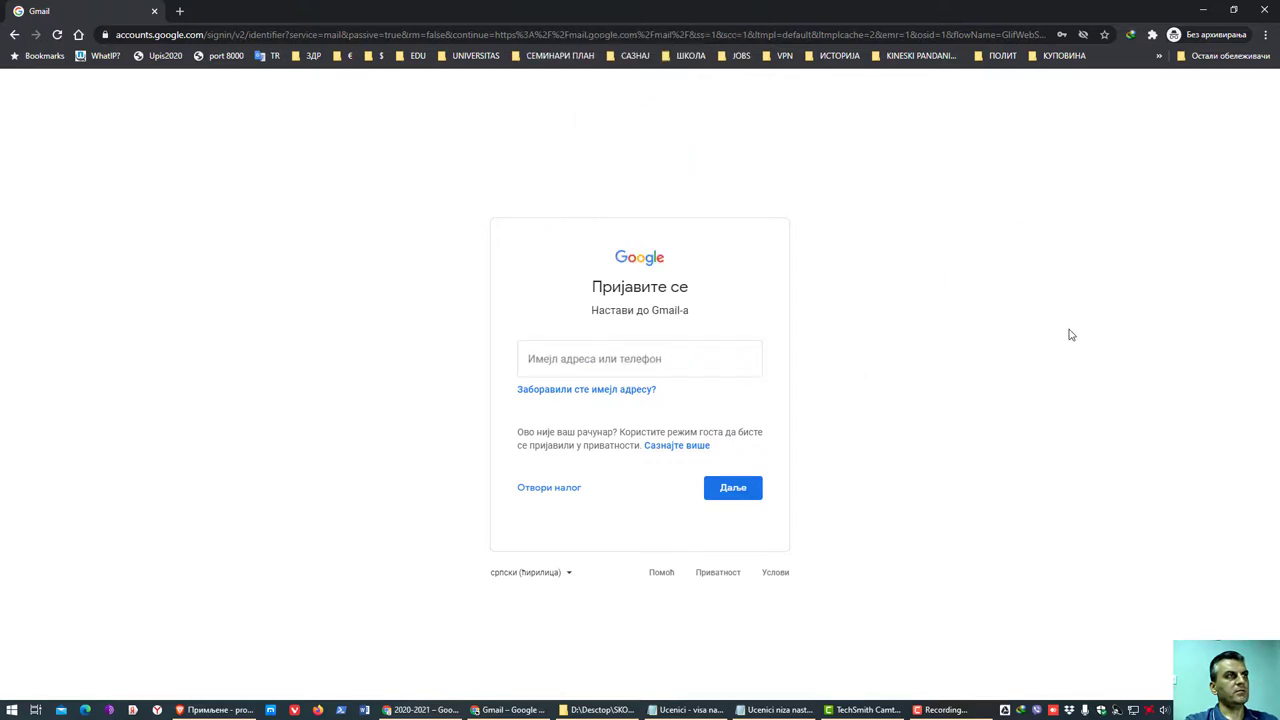